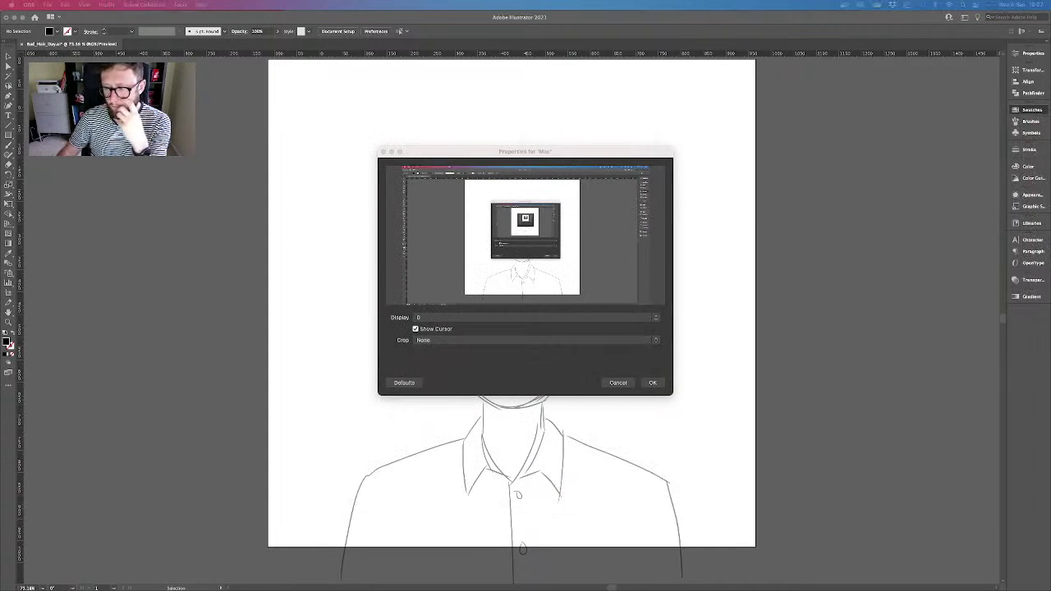
Fade the whole sketch on the Source layer to about 18% opacity and lock that layer
click(653, 381)
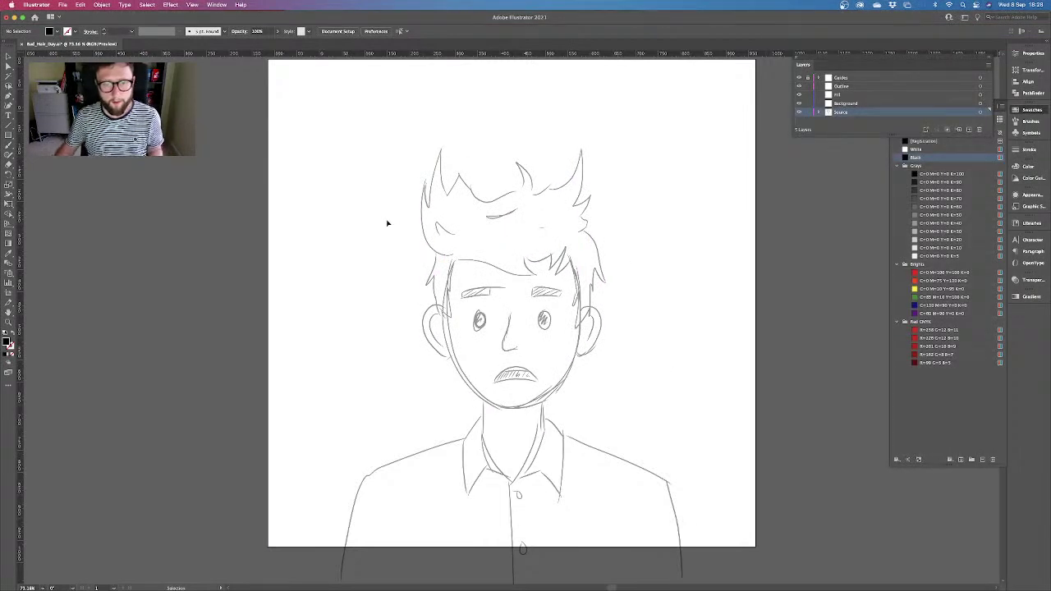
key(super+a)
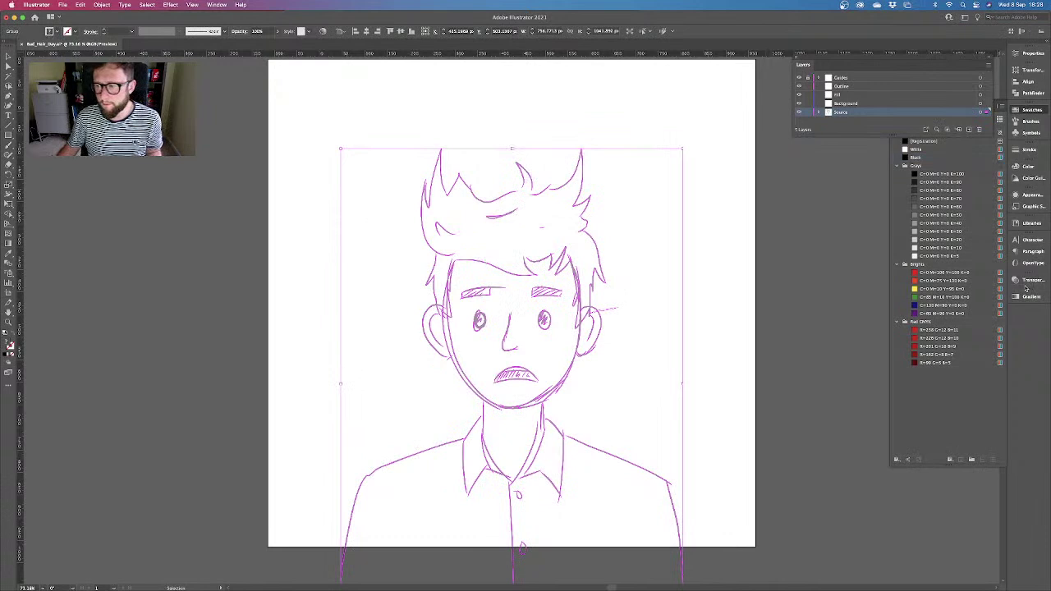
click(1025, 282)
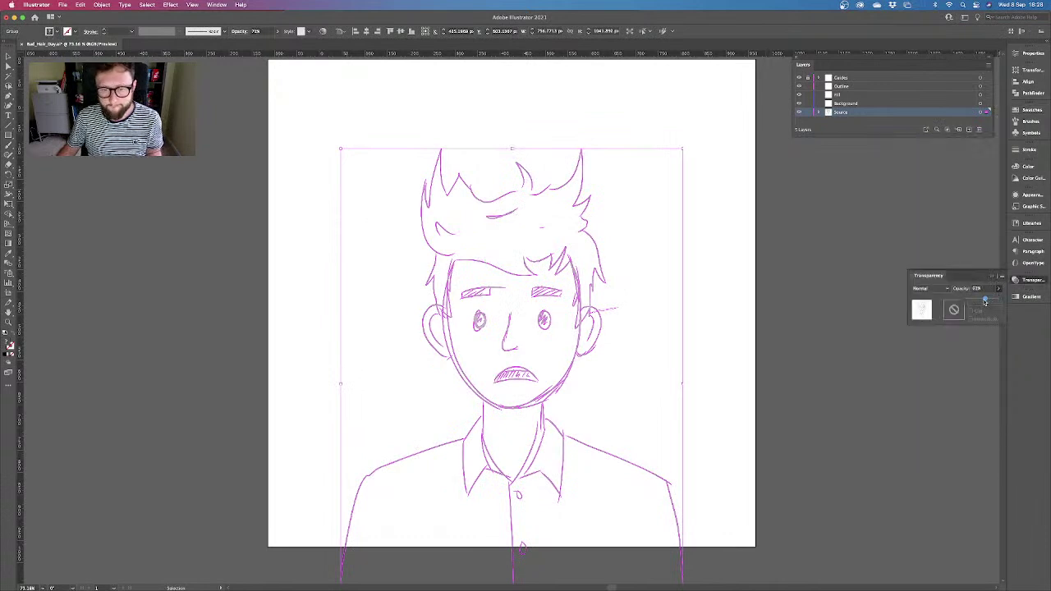
click(794, 253)
key(super+a)
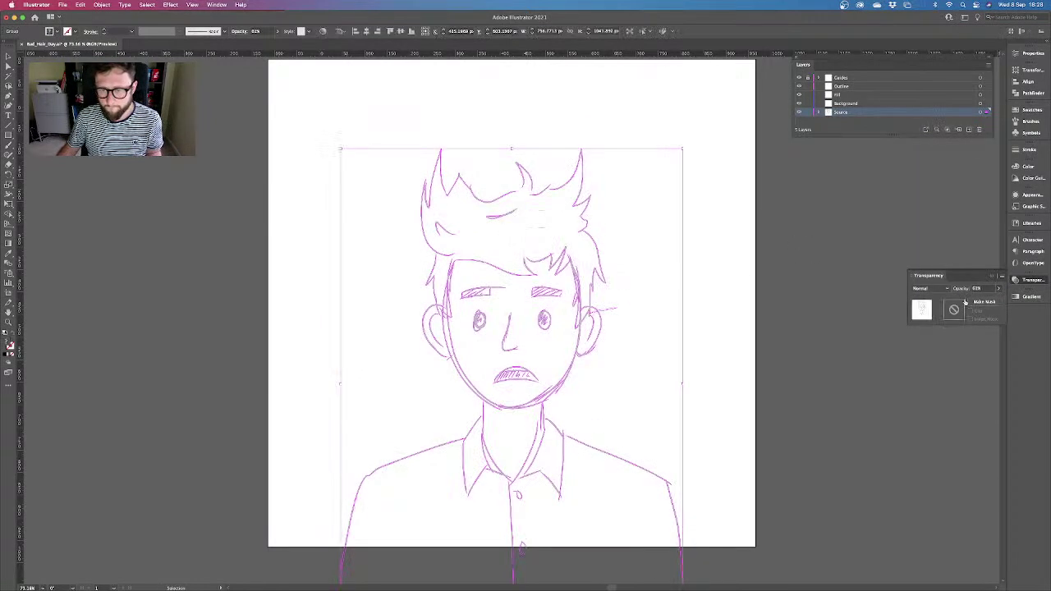
click(998, 289)
drag(983, 299, 975, 301)
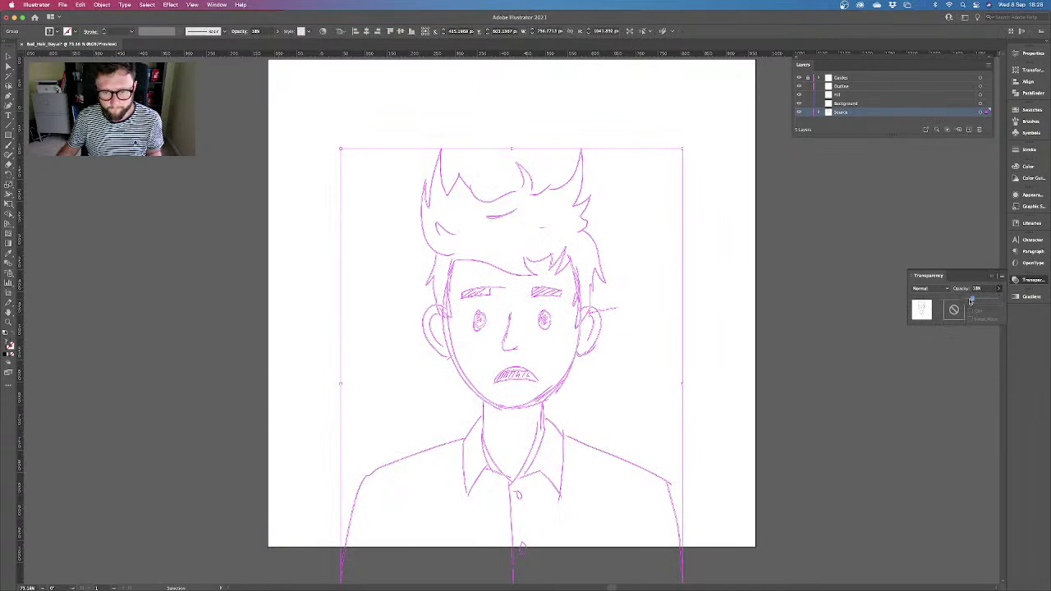
click(800, 287)
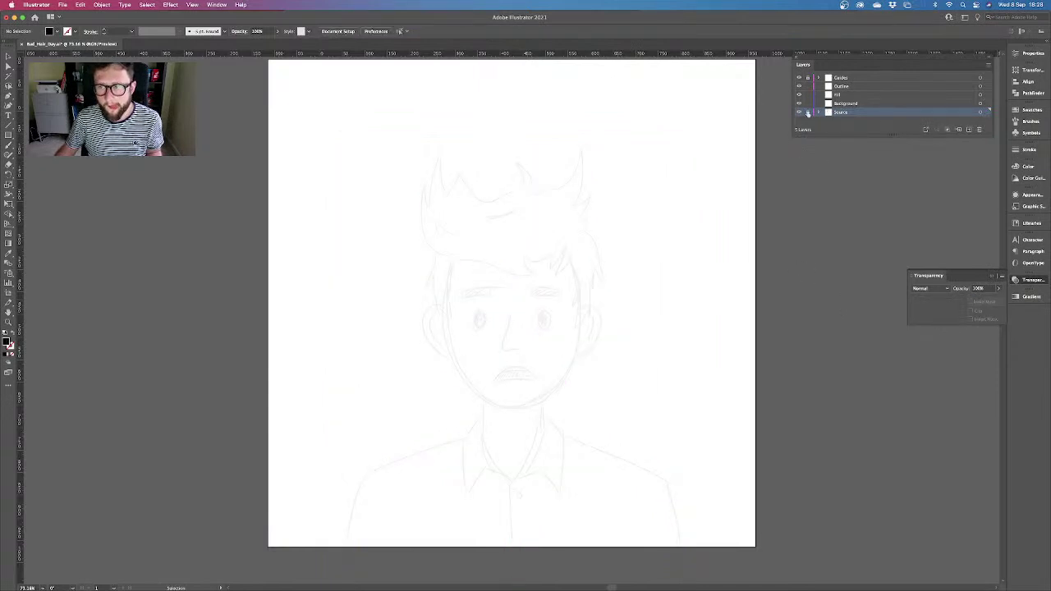
On the Fill layer, draw a black ellipse over one sketched eye and place a matching copy on the other eye
click(856, 87)
click(857, 96)
key(super+equal)
key(super+equal)
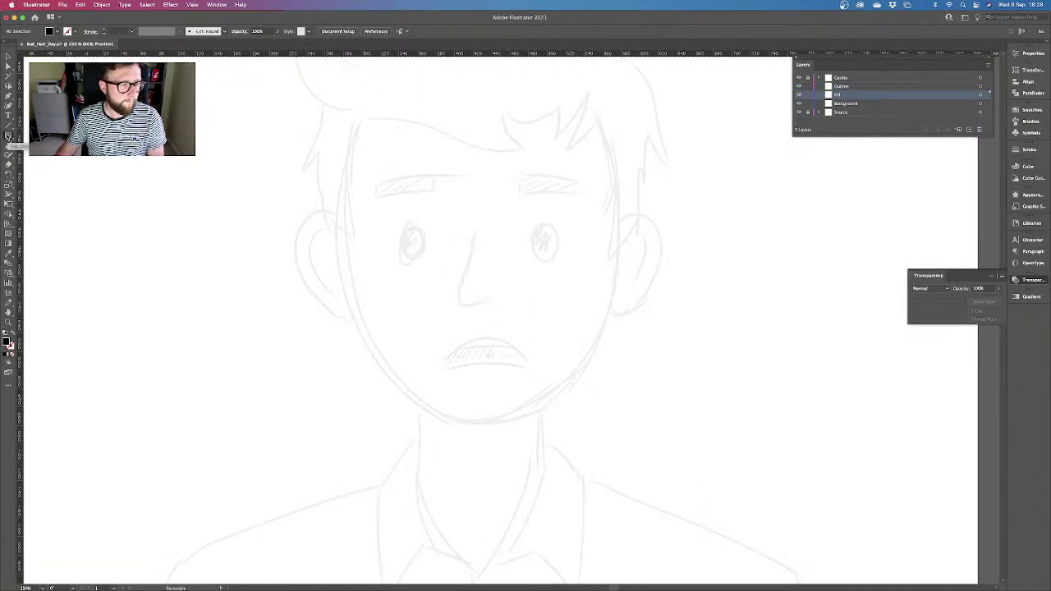
click(8, 134)
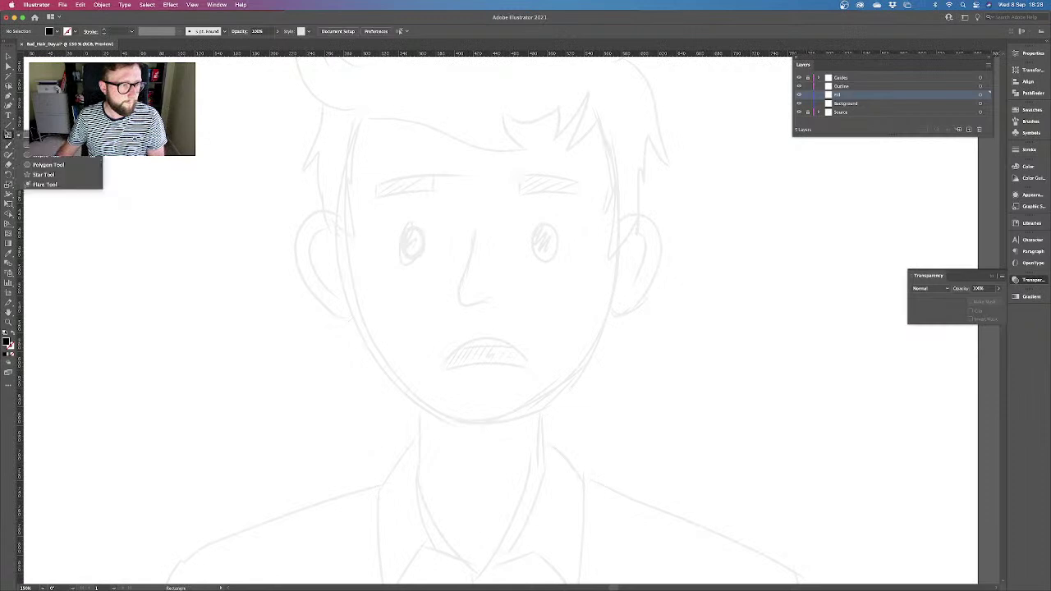
click(45, 156)
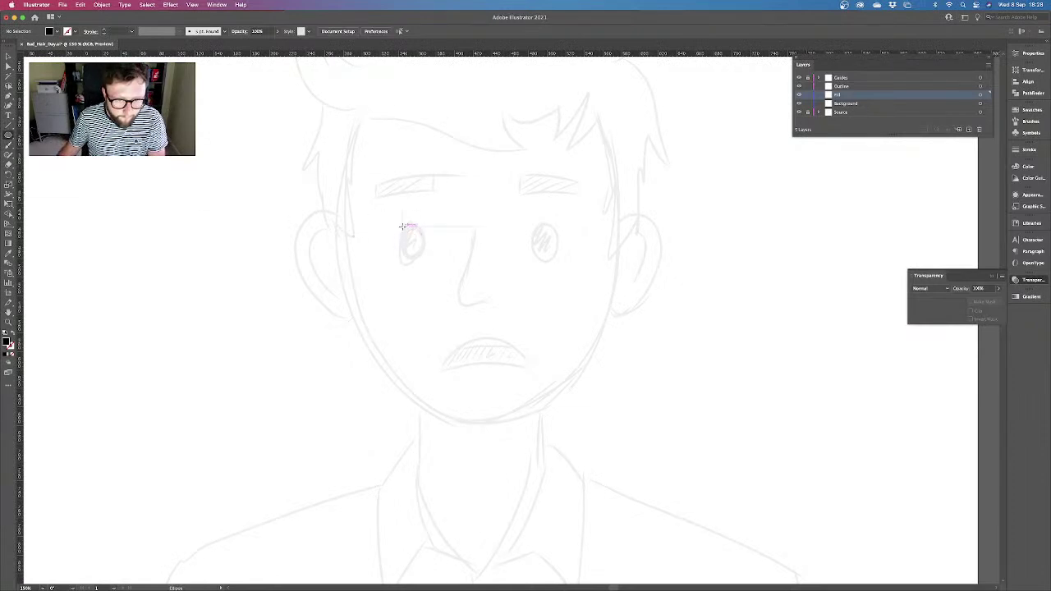
drag(403, 227, 357, 261)
key(v)
click(558, 308)
click(403, 296)
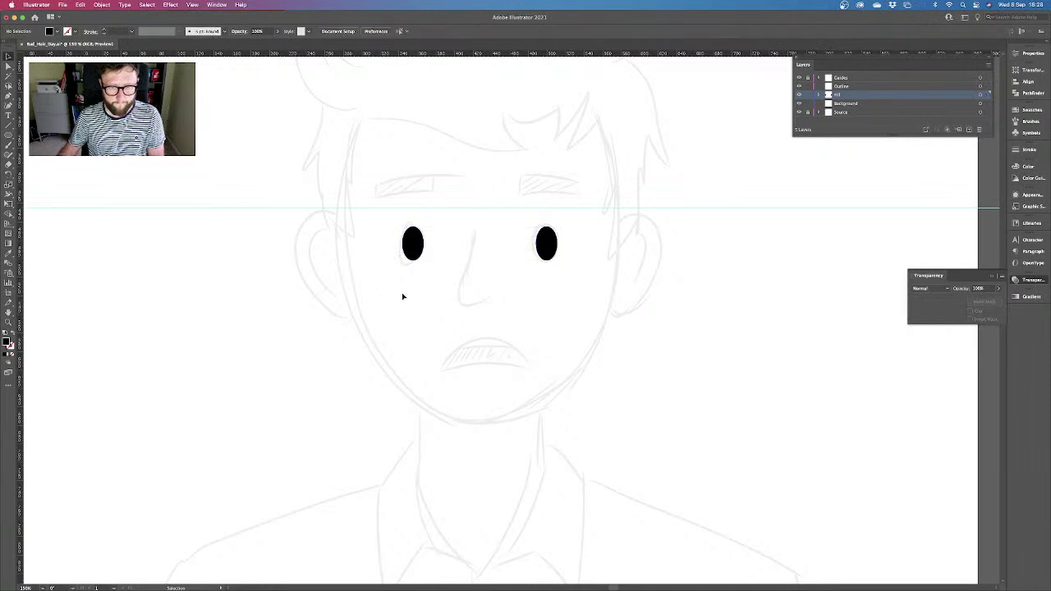
Draw an ellipse of about 298 by 355 px over the sketched face
key(super+equal)
key(super+minus)
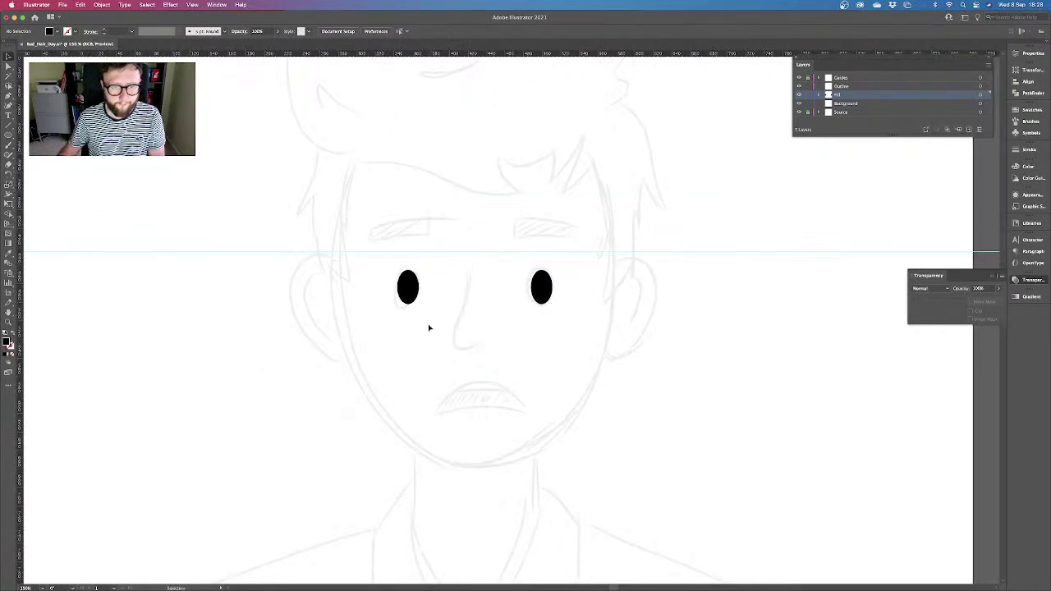
click(9, 136)
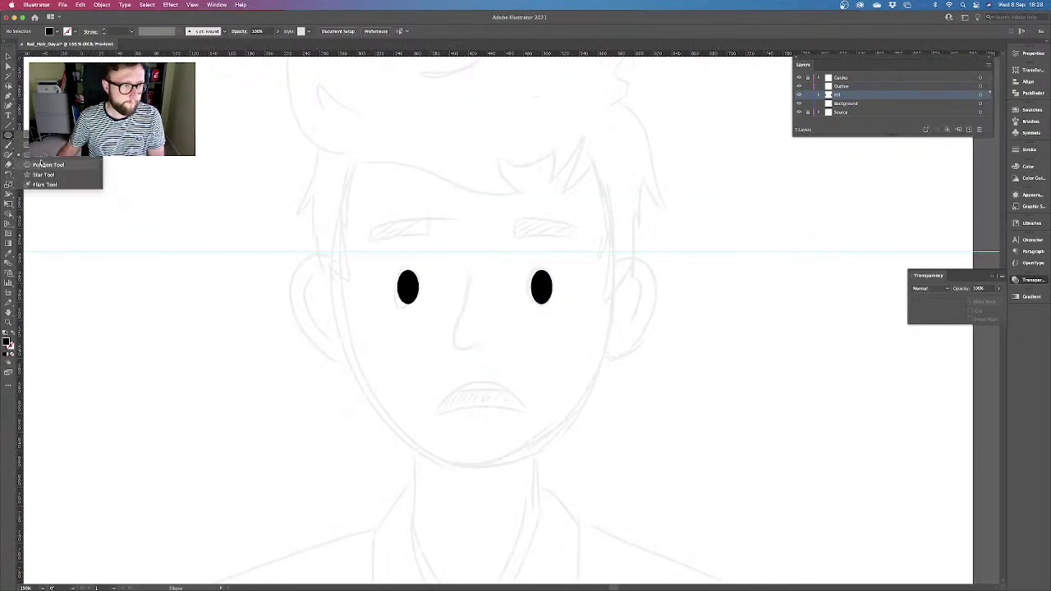
click(36, 156)
drag(337, 134, 614, 463)
Give the head ellipse a black stroke with no fill, and stretch it upward and adjust its lower and side edges
click(7, 57)
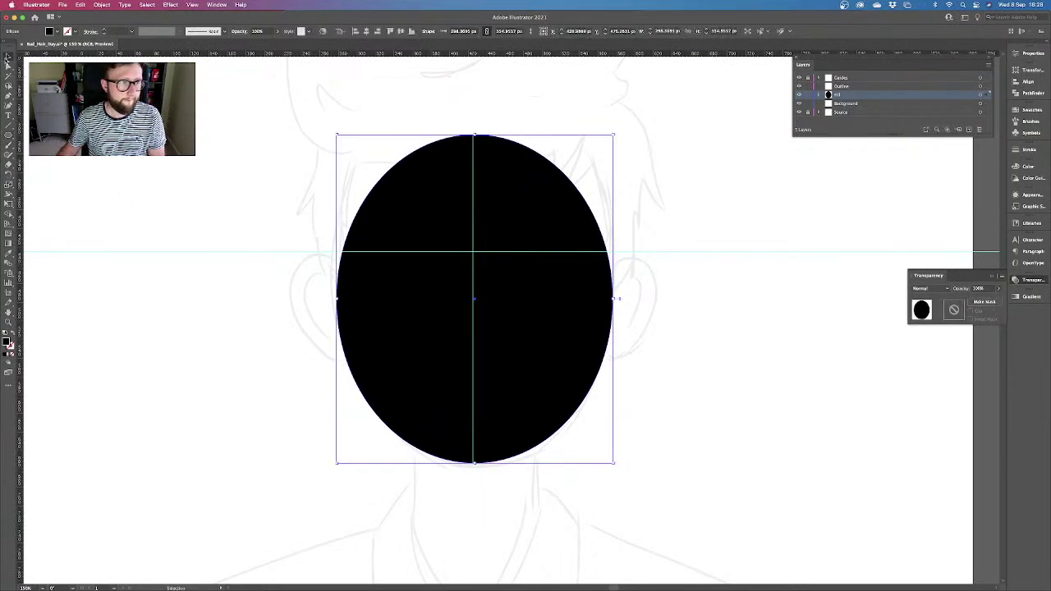
key(super+0)
drag(509, 244, 509, 214)
click(12, 333)
drag(509, 391, 509, 394)
drag(574, 304, 574, 303)
click(597, 295)
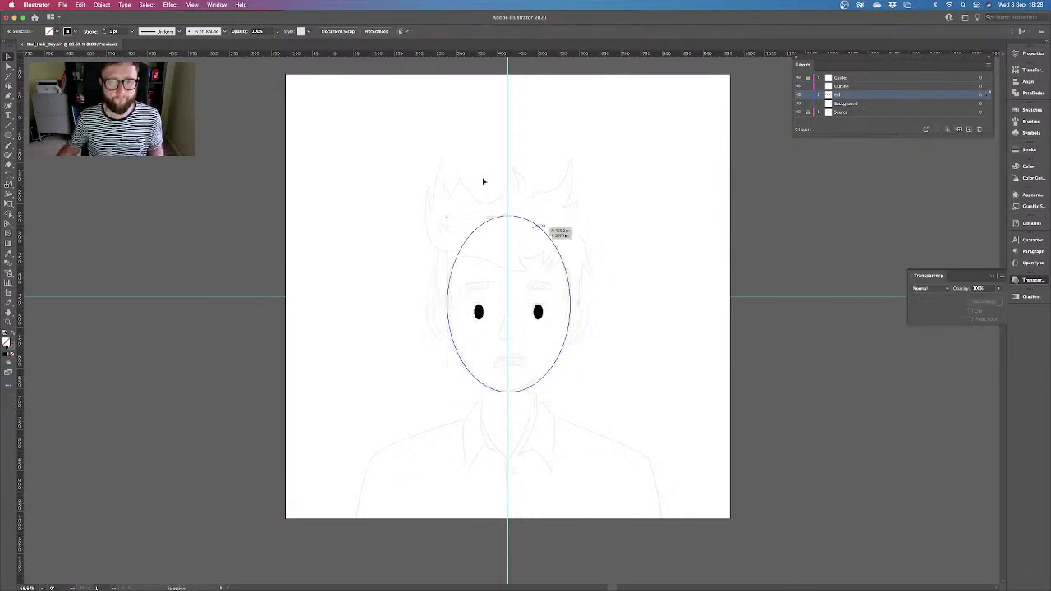
Turn off Snap to Glyph and fine-tune the head ellipse's width to the sketch
click(192, 4)
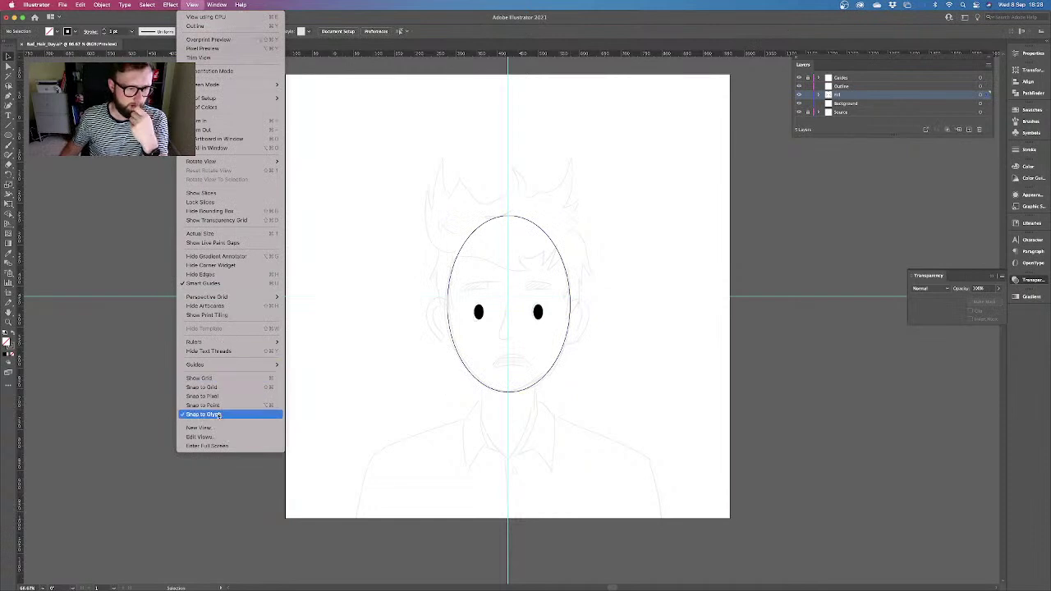
click(219, 414)
click(573, 306)
mouse_move(573, 304)
mouse_down()
mouse_move(616, 304)
mouse_move(571, 304)
mouse_up()
click(602, 311)
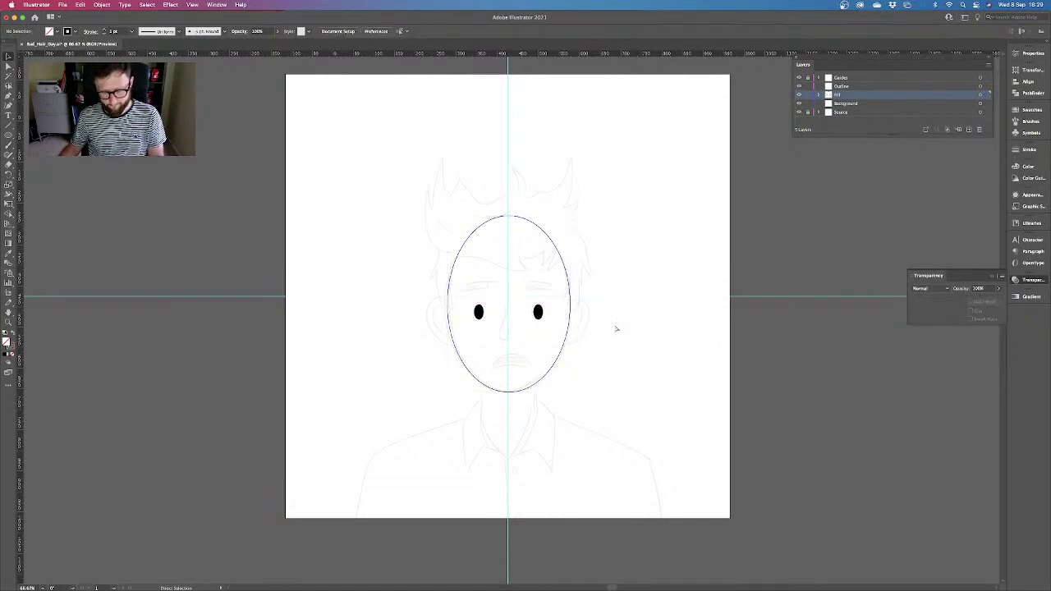
Draw a single curved Pen path with a black stroke along the sketched eyebrow on the right side of the face
key(super+equal)
key(super+equal)
scroll(677, 328, down, 1)
key(super+equal)
click(8, 95)
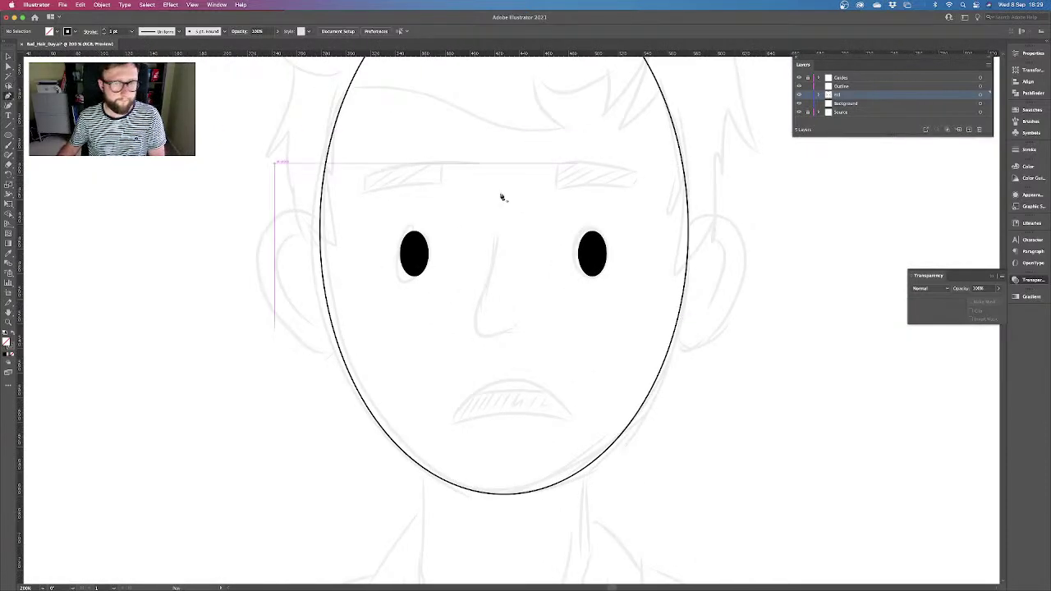
click(558, 179)
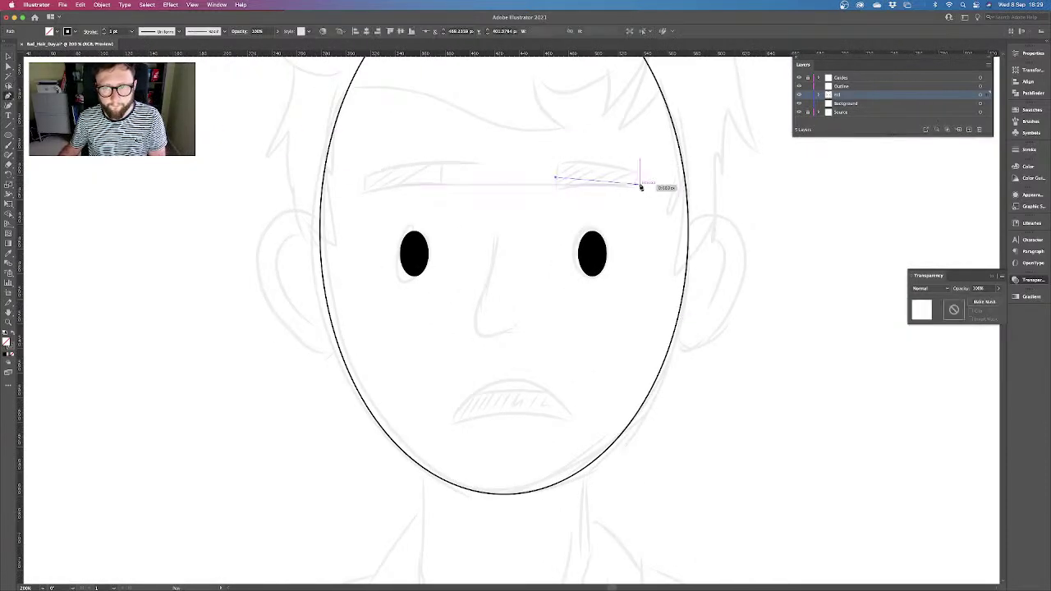
drag(638, 184, 704, 204)
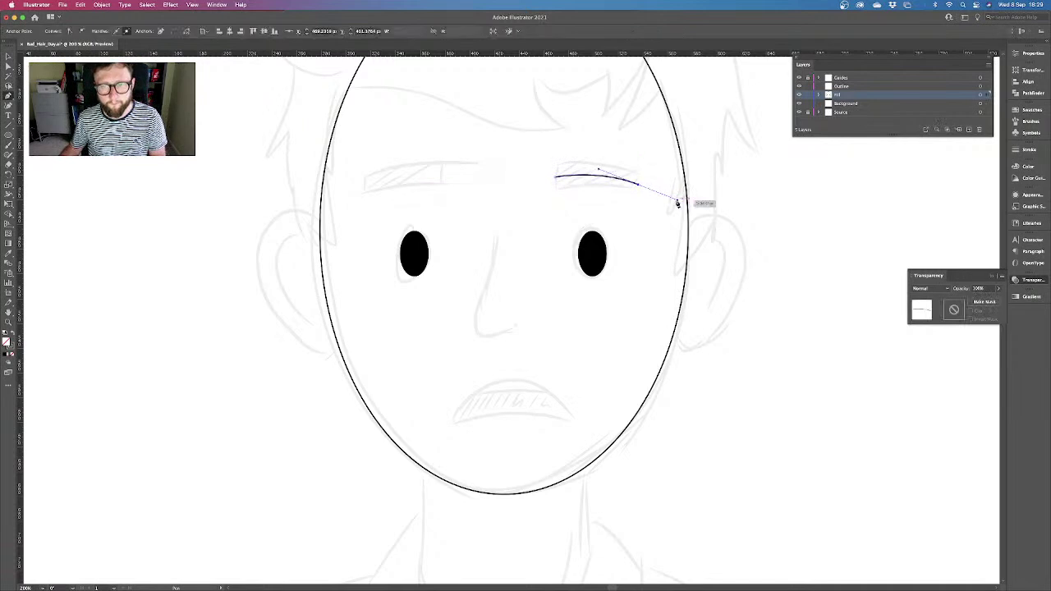
key(v)
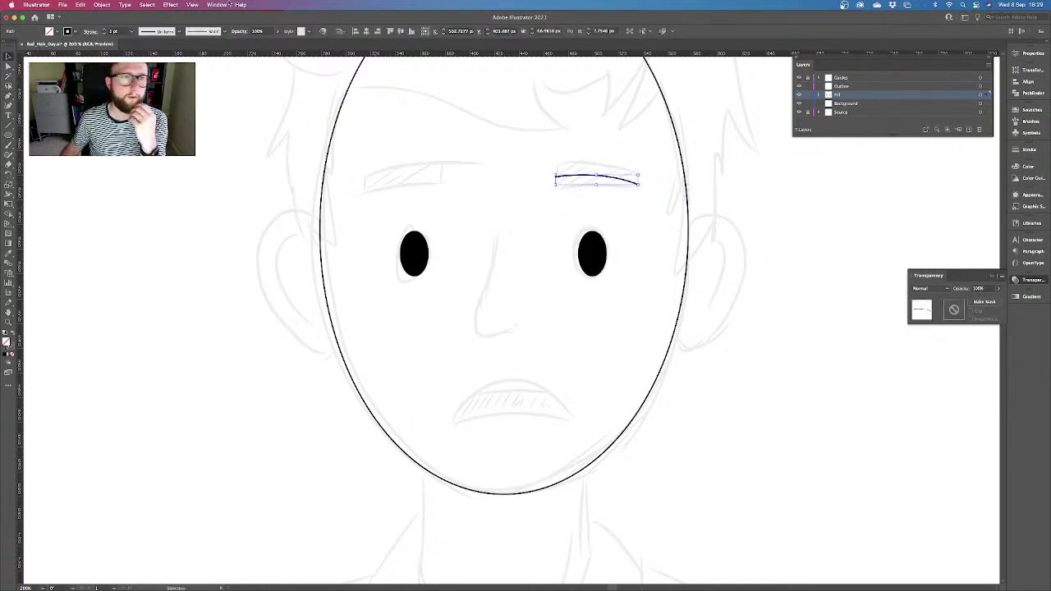
click(192, 4)
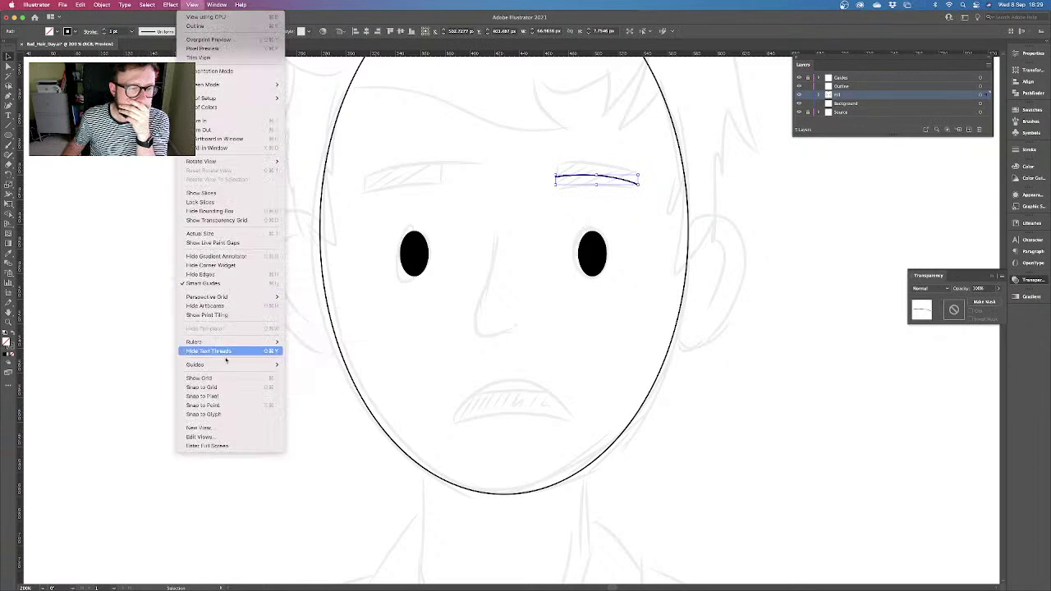
mouse_move(224, 367)
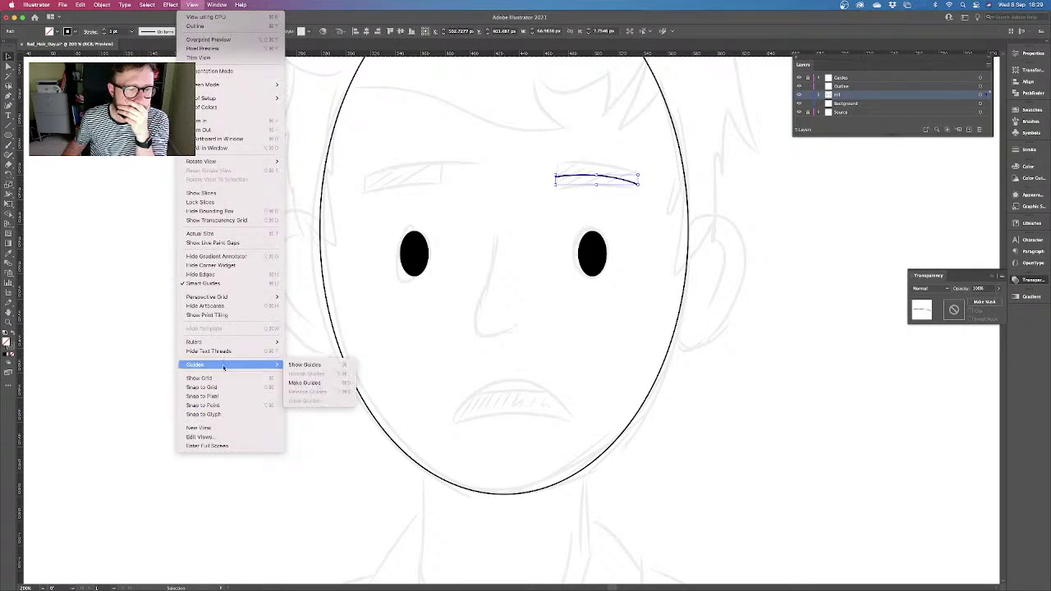
click(135, 382)
drag(575, 112, 565, 201)
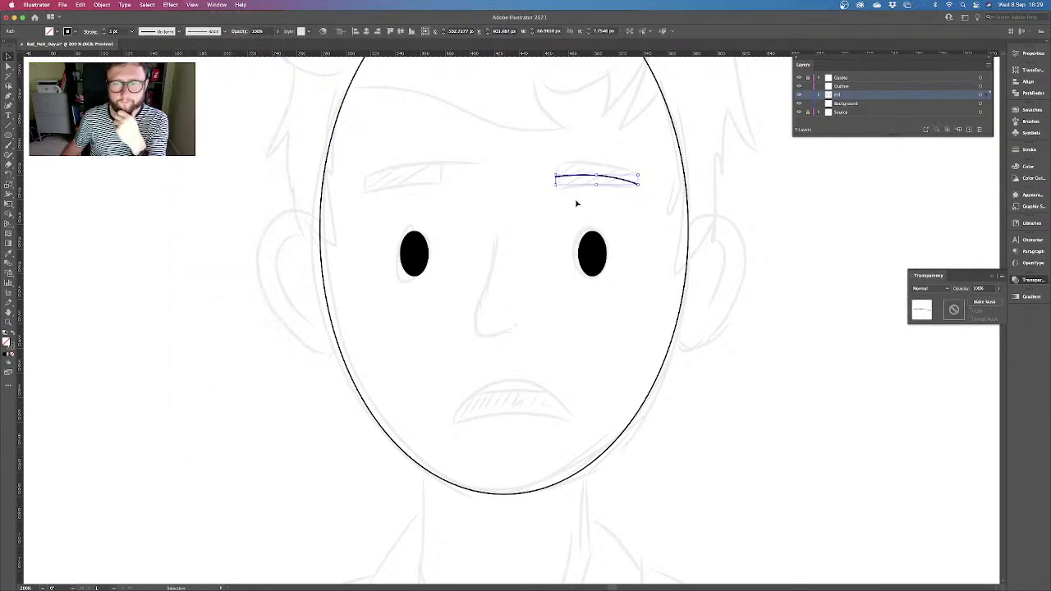
Apply the asymmetric tapered width profile to the eyebrow path, flip it along the path and set the stroke weight to 14 pt
click(1019, 149)
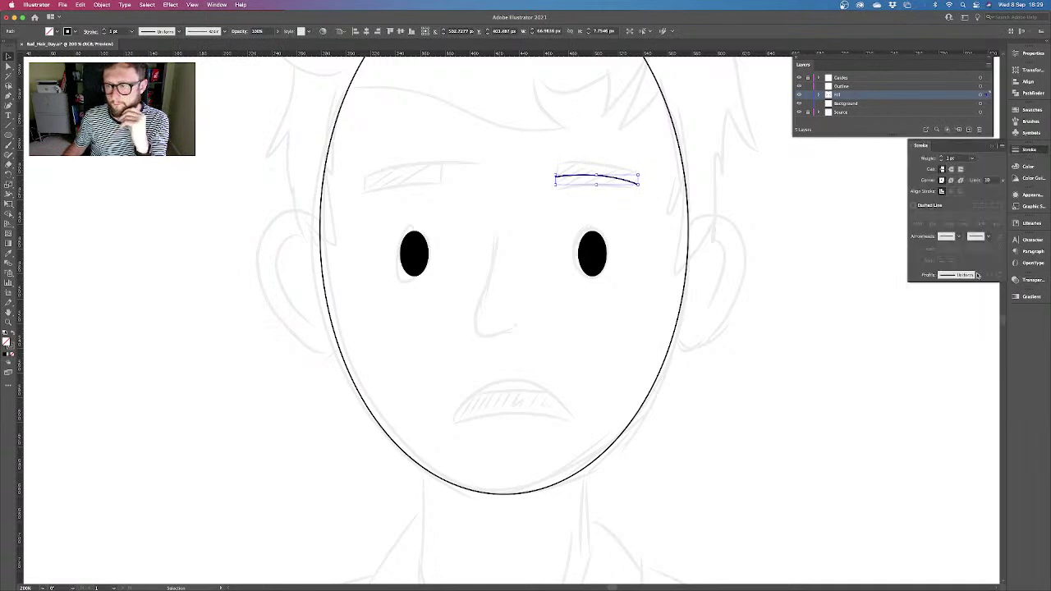
click(977, 274)
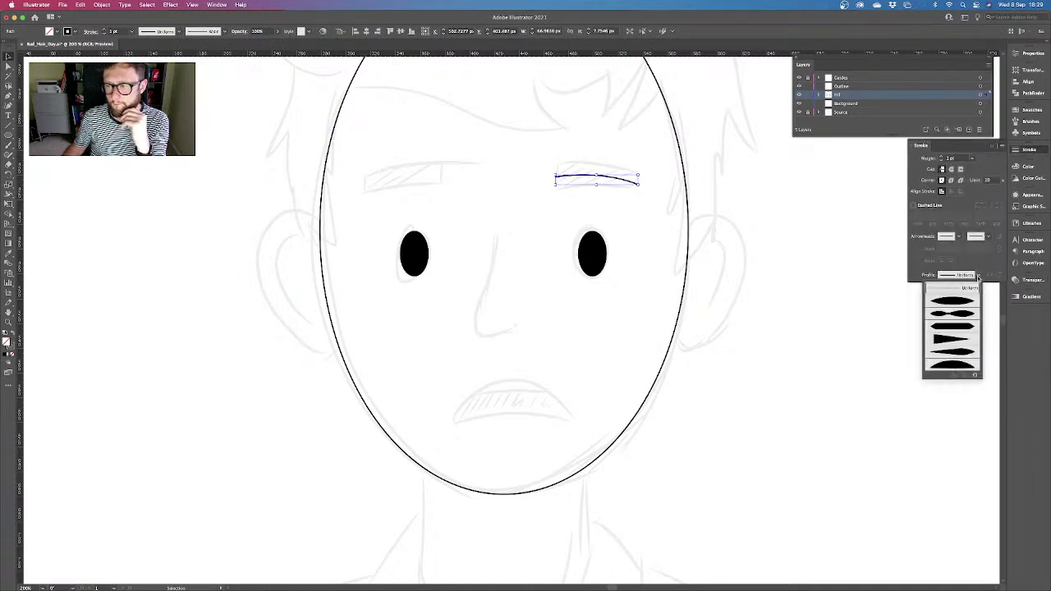
click(954, 357)
click(977, 275)
click(979, 276)
click(989, 275)
click(942, 158)
click(942, 160)
click(942, 160)
click(647, 211)
key(super+z)
Lower the eyebrow's outer end point and place a copy of the eyebrow above the other eye
key(v)
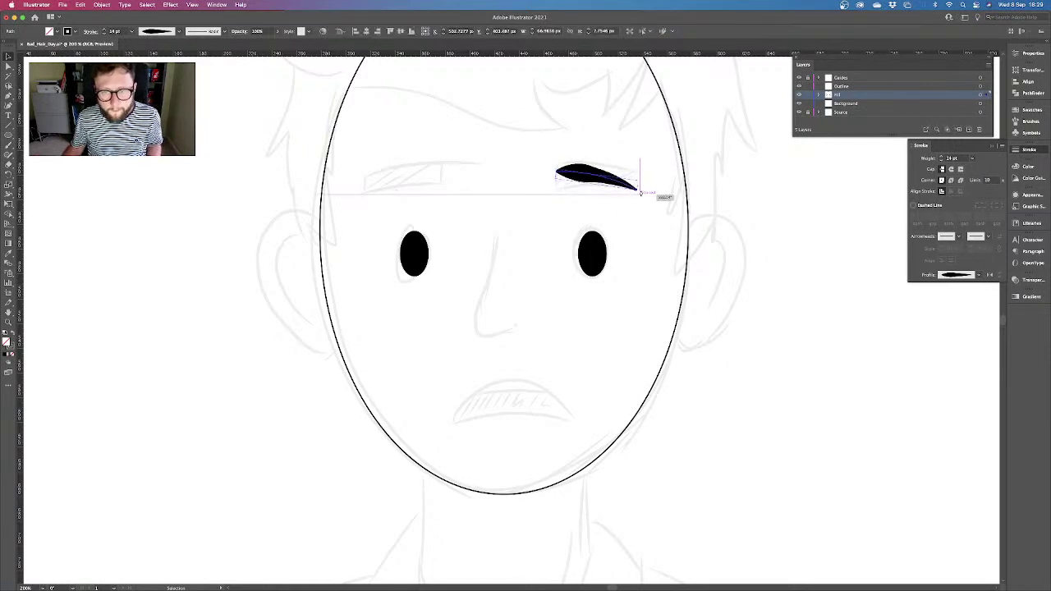
key(a)
drag(612, 182, 453, 176)
Reflect the copied eyebrow across the vertical axis and position both eyebrows evenly above the eyes
right_click(453, 176)
mouse_move(497, 327)
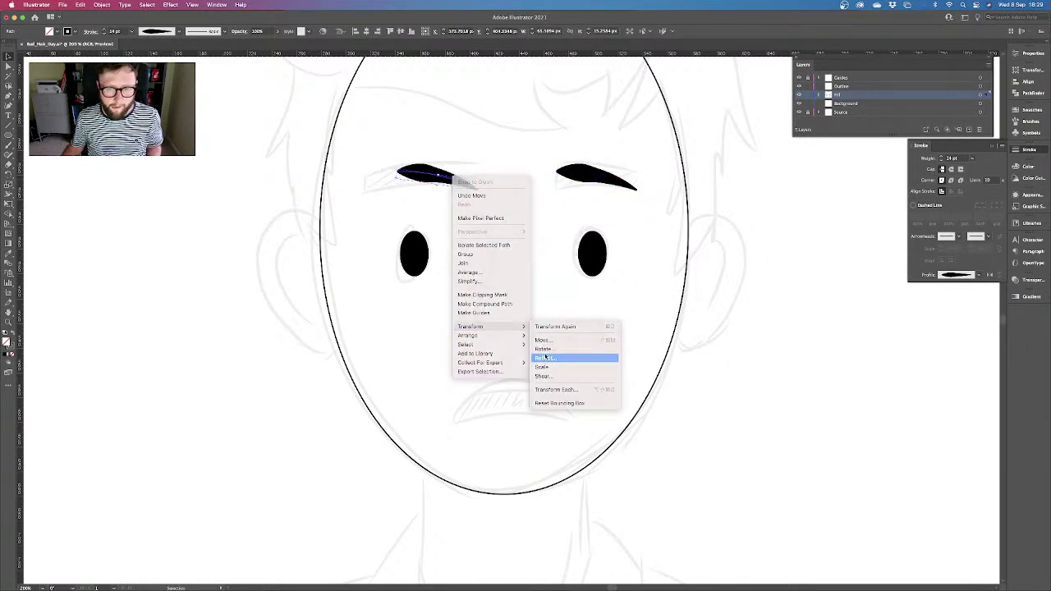
click(546, 358)
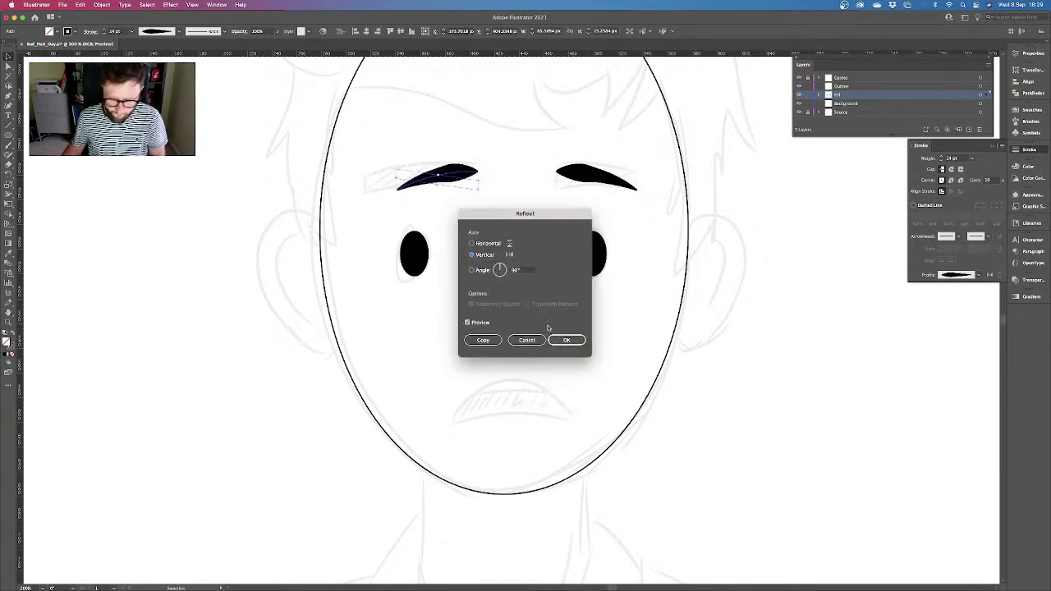
click(566, 340)
drag(451, 177, 426, 175)
drag(590, 175, 585, 174)
click(557, 190)
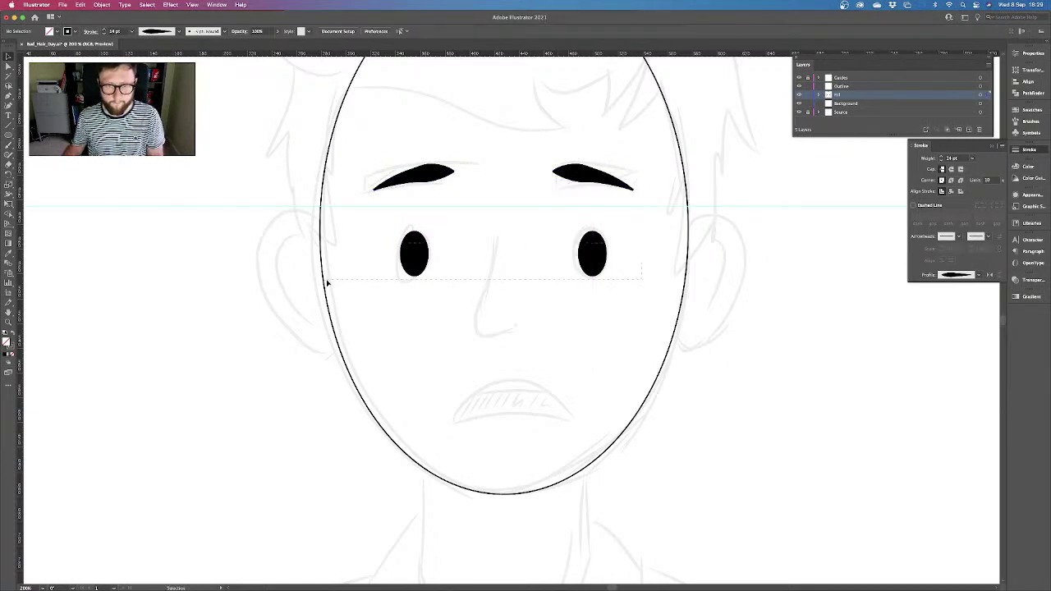
drag(342, 283, 334, 280)
click(481, 299)
Trace the sketched nose with an open Pen path and swap its colours to a black stroke with no fill
scroll(484, 316, up, 2)
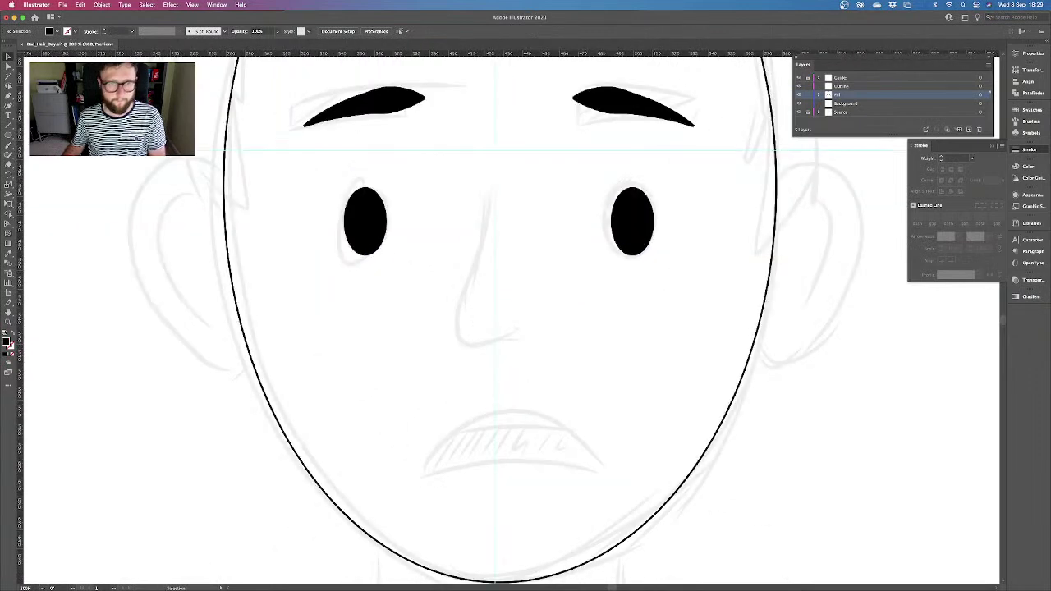
key(p)
click(487, 188)
drag(471, 285, 451, 313)
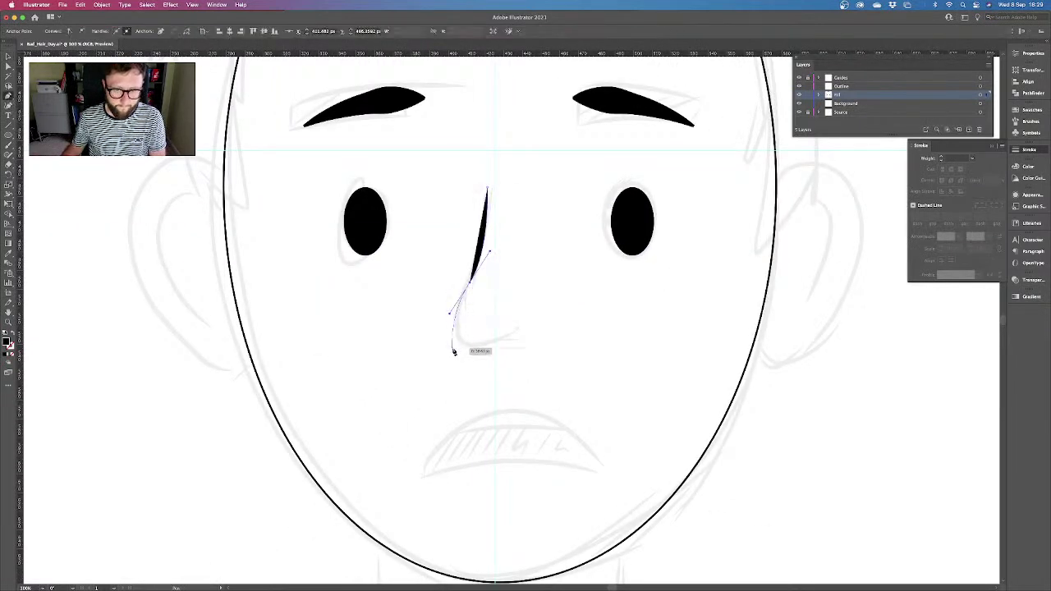
drag(525, 332, 554, 311)
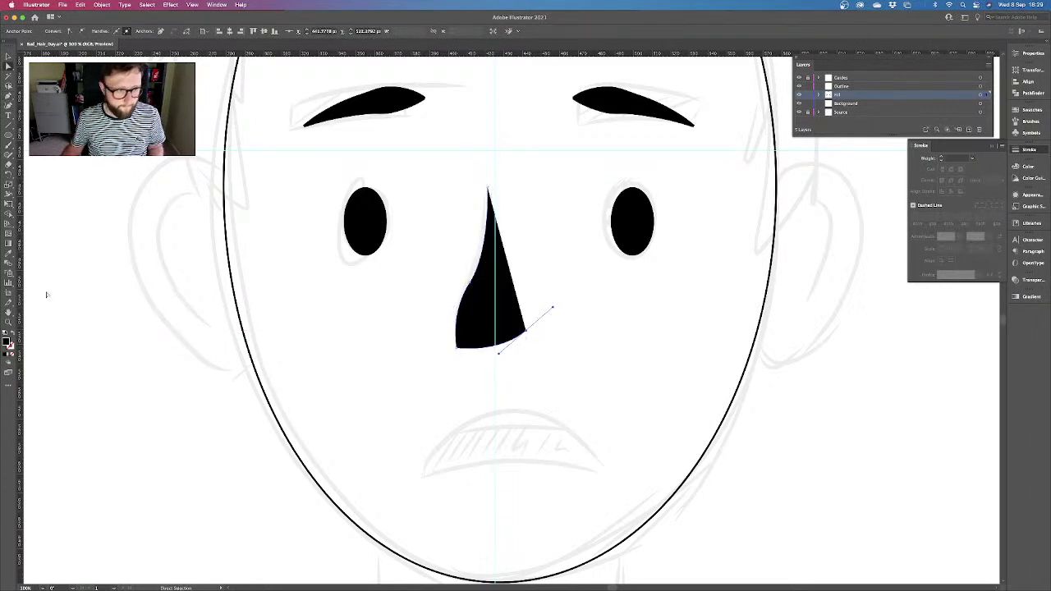
click(13, 335)
Round the sharp lower corner of the nose path to a radius of about 14.6 px
click(457, 347)
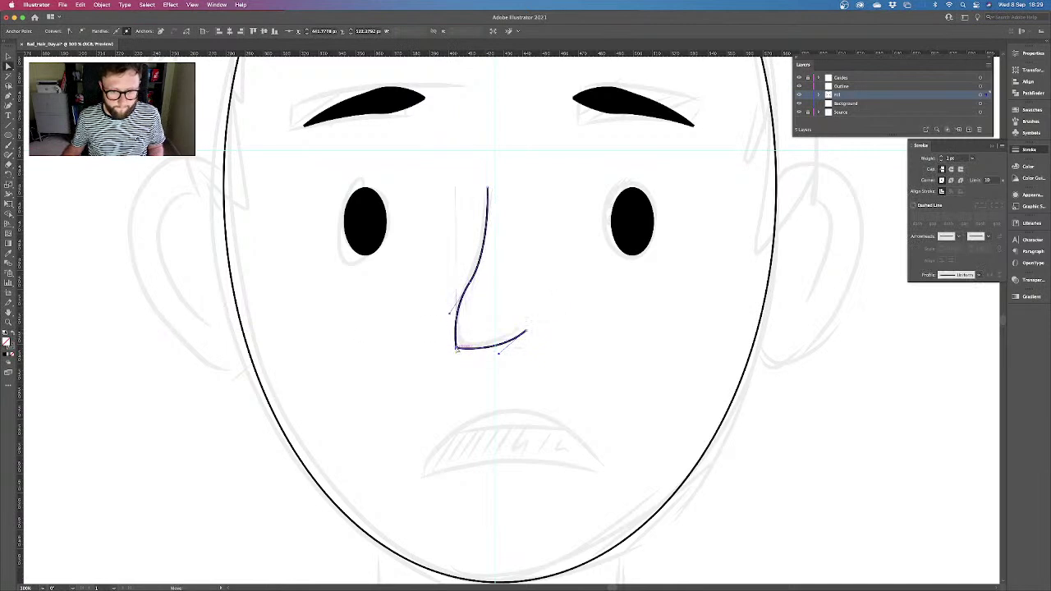
drag(466, 338, 485, 324)
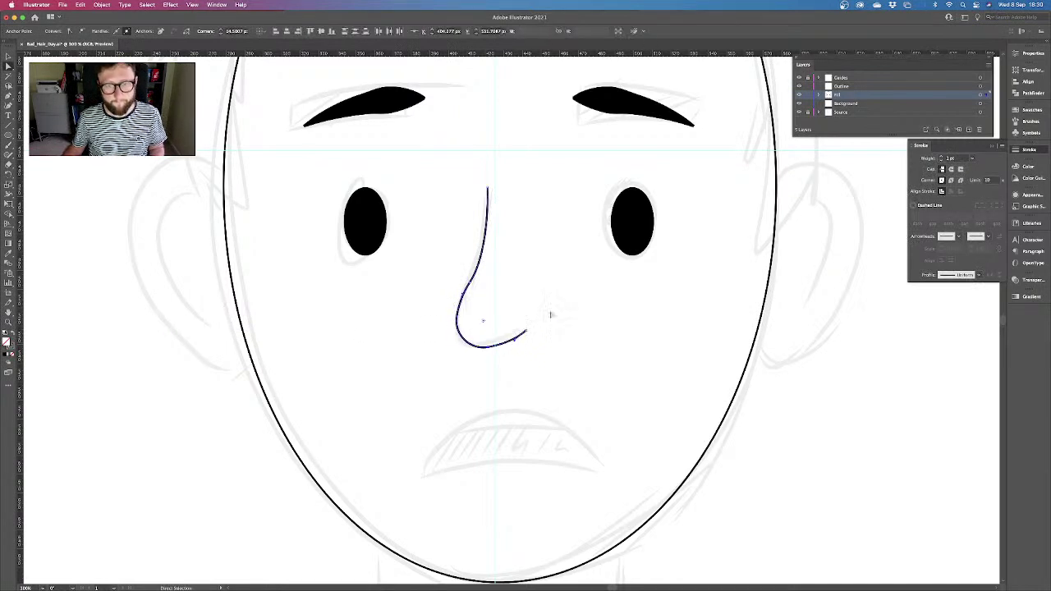
click(559, 310)
key(super+minus)
key(super+minus)
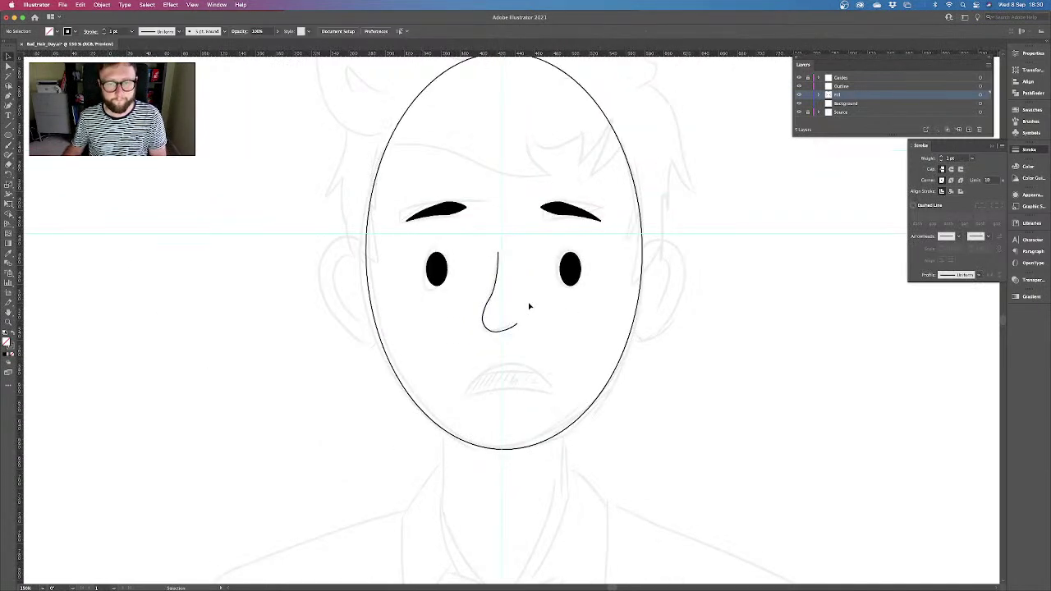
key(super+plus)
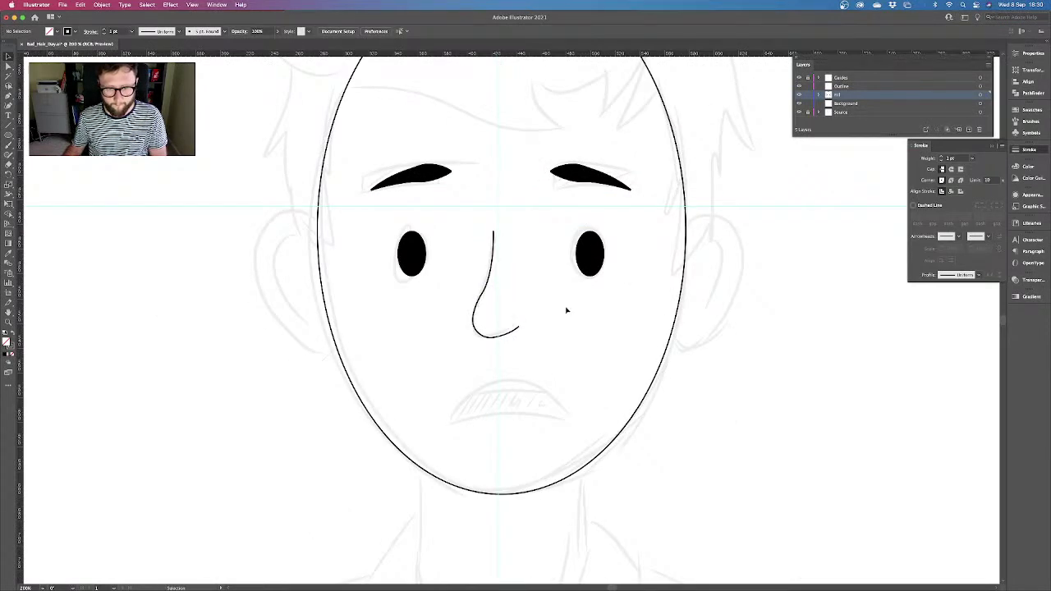
key(super+plus)
drag(595, 422, 574, 263)
key(super+minus)
key(super+minus)
key(super+minus)
key(super+minus)
key(super+plus)
key(super+plus)
key(super+plus)
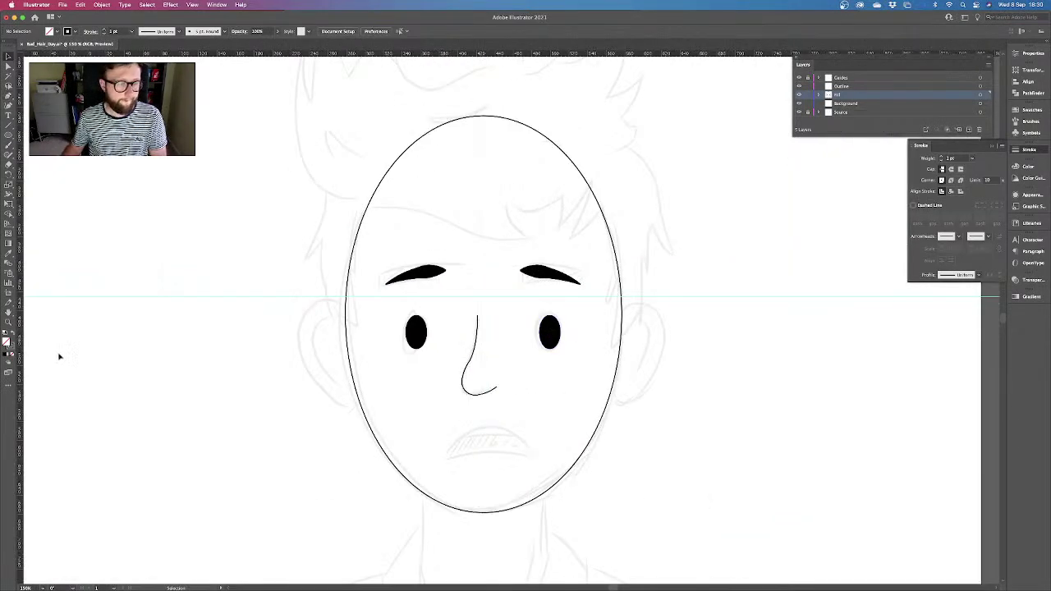
Switch to Finder and open A_chip_on_your_shoulder.ai from the 166 A CHIP ON YOUR SHOULDER folder in Illustrator
click(222, 575)
scroll(279, 253, down, 2)
double_click(321, 255)
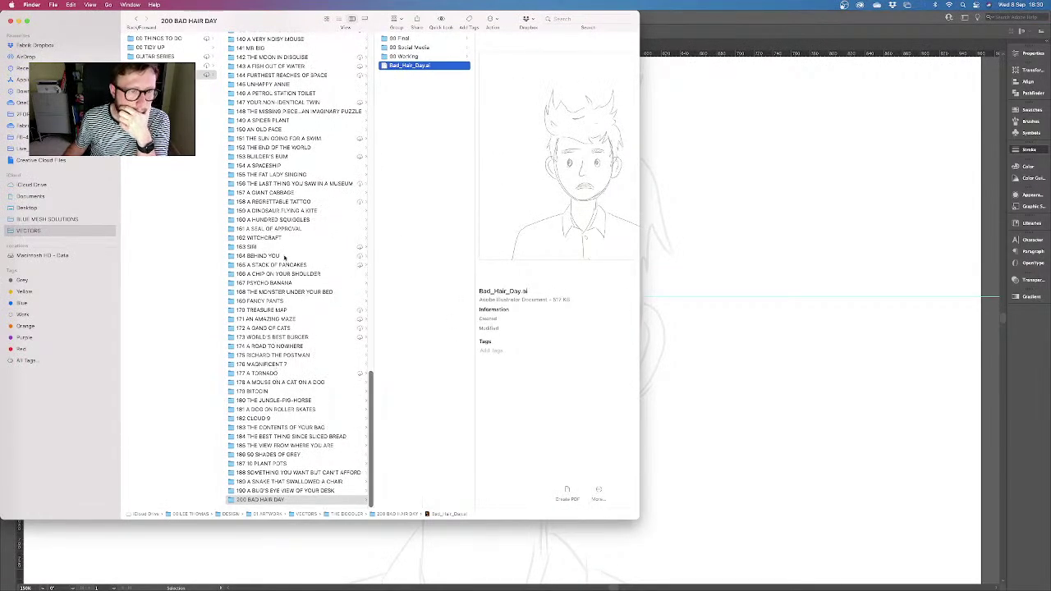
scroll(279, 261, down, 2)
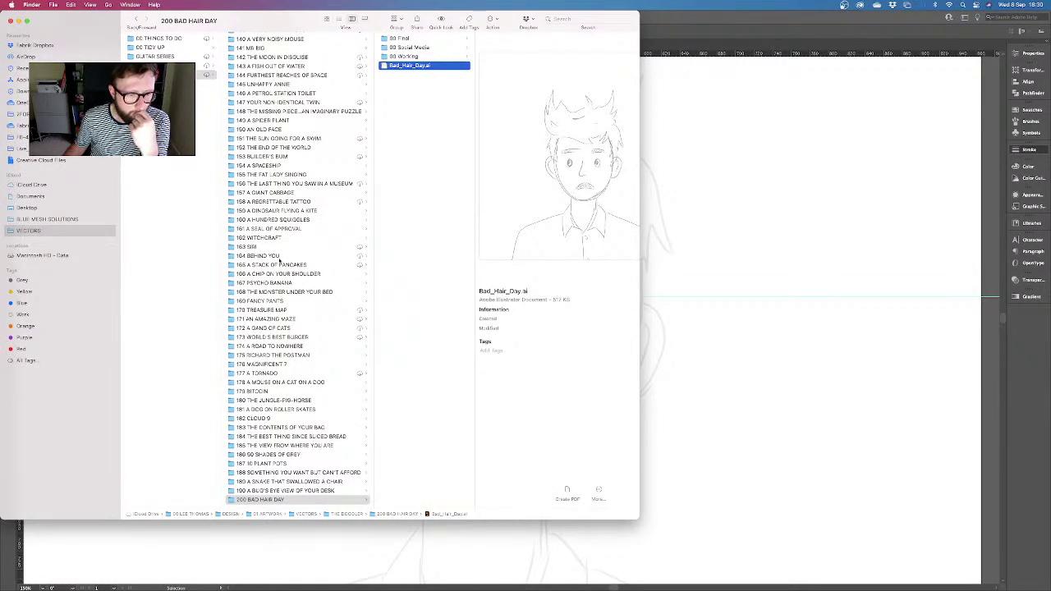
click(275, 273)
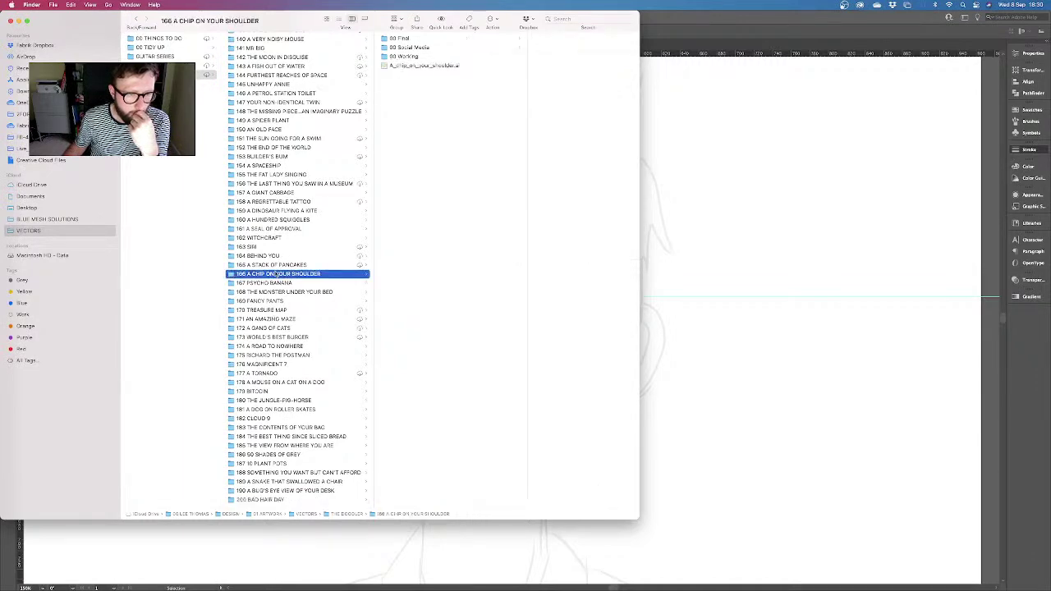
double_click(413, 66)
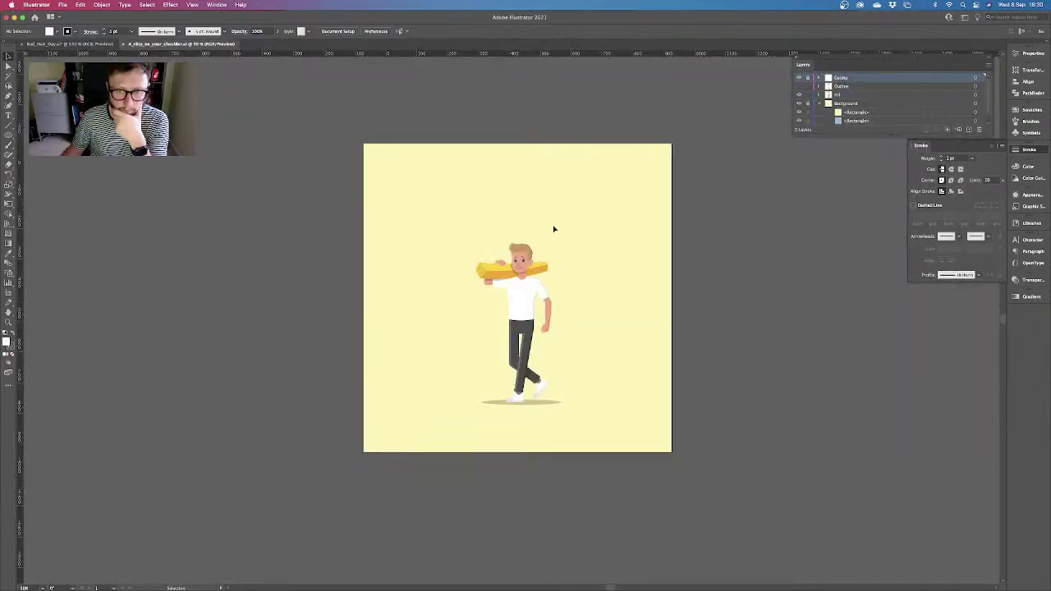
Copy the man carrying the giant chip and close the A_chip_on_your_shoulder document
drag(554, 227, 454, 331)
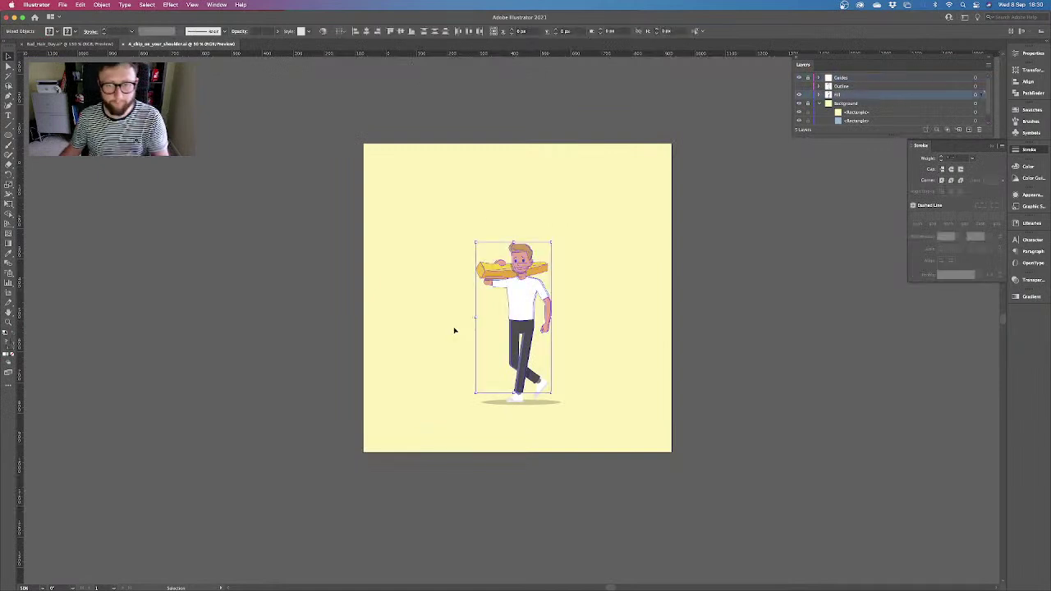
key(ctrl+c)
key(ctrl+w)
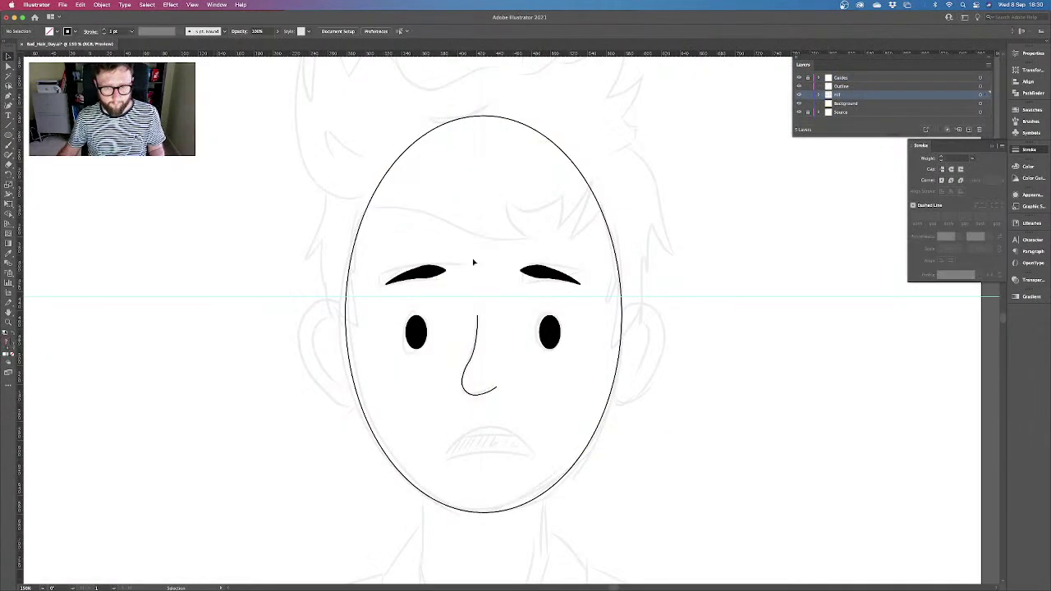
Paste the copied man into the Bad_Hair_Day document and place him beside the artboard as a colour reference
key(ctrl+v)
key(super+minus)
key(super+minus)
key(super+minus)
key(super+minus)
drag(532, 309, 378, 322)
click(423, 345)
Trace the sketched downturned mouth with a closed Pen path, curving its upper and lower edges
key(super+equal)
key(super+equal)
key(super+equal)
key(super+equal)
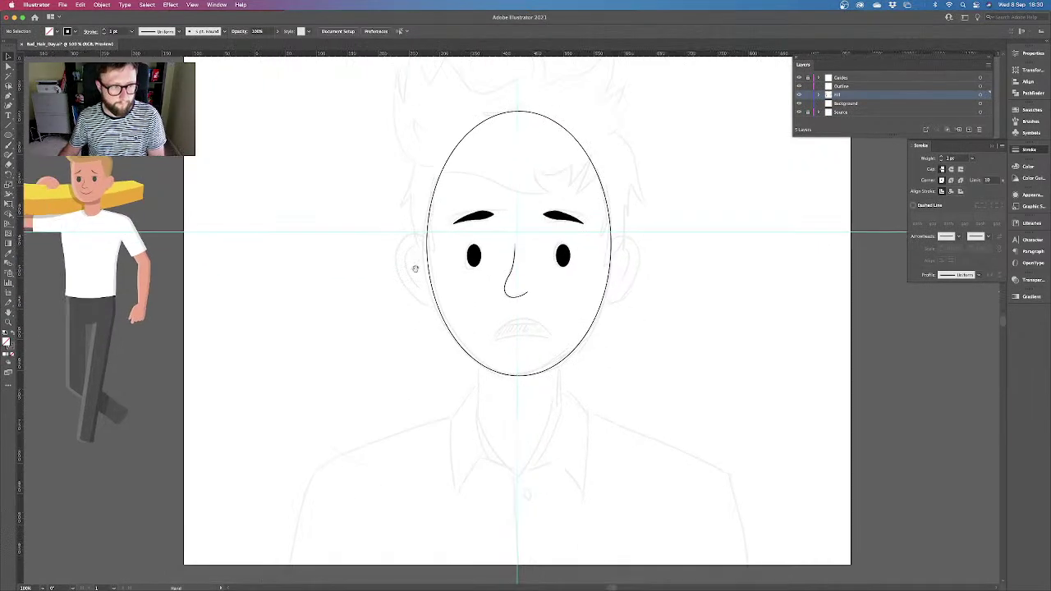
drag(389, 259, 432, 334)
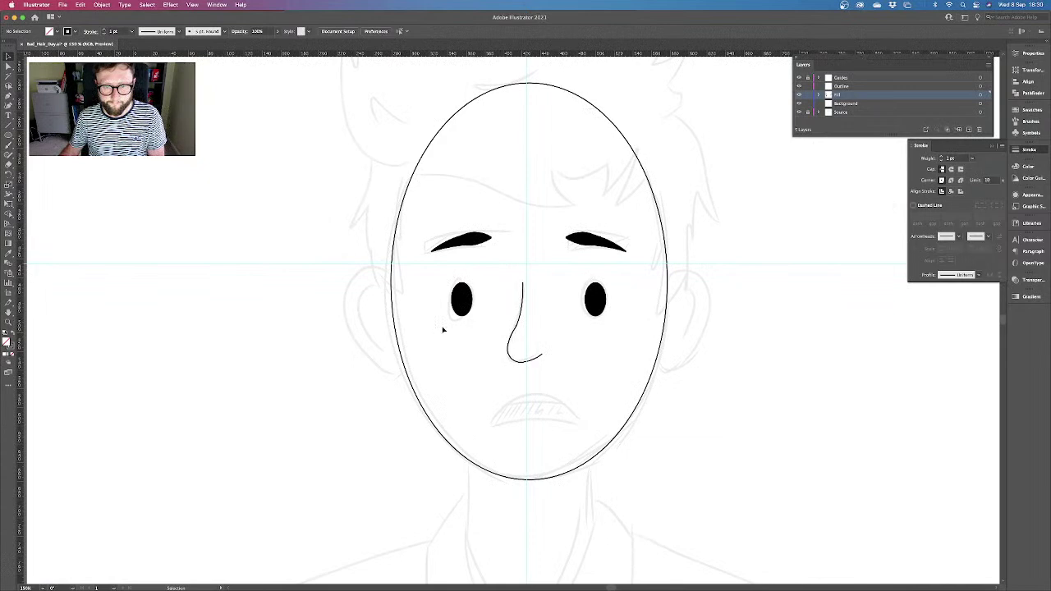
scroll(442, 330, down, 4)
key(super+equal)
click(8, 95)
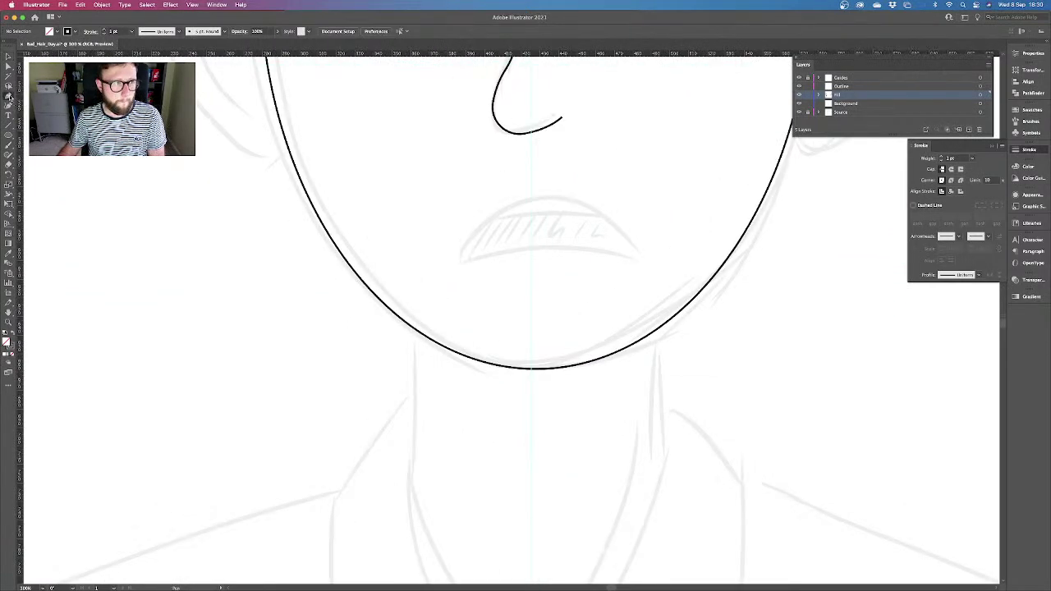
click(458, 265)
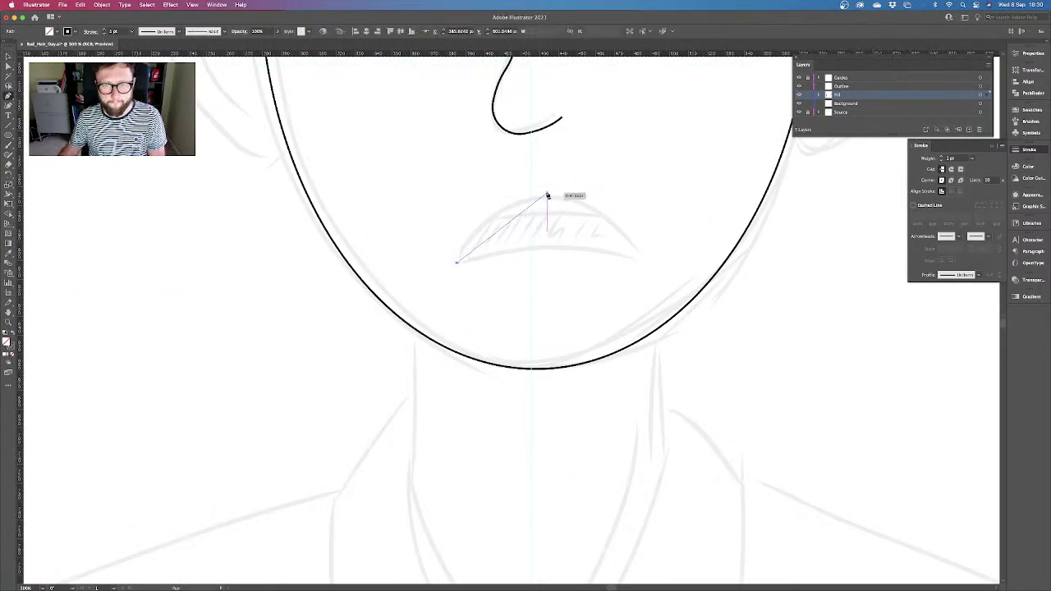
drag(547, 199, 617, 198)
click(637, 261)
drag(457, 265, 353, 302)
key(v)
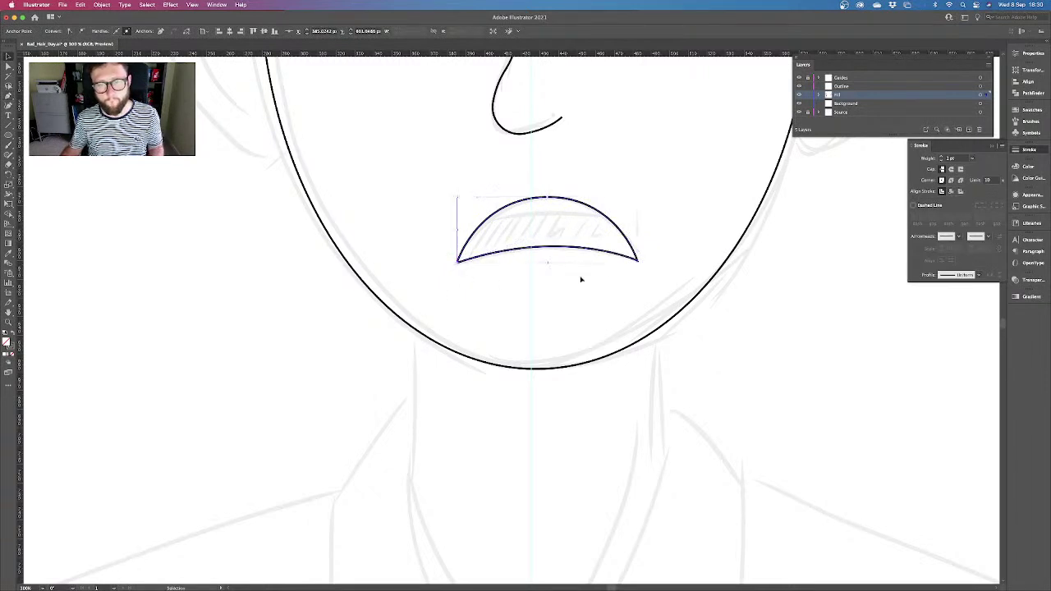
Centre the mouth horizontally on the head ellipse using the ellipse as the alignment reference
click(610, 280)
key(super+minus)
key(super+minus)
key(super+minus)
key(super+minus)
click(574, 258)
drag(605, 331, 563, 267)
click(366, 30)
click(534, 306)
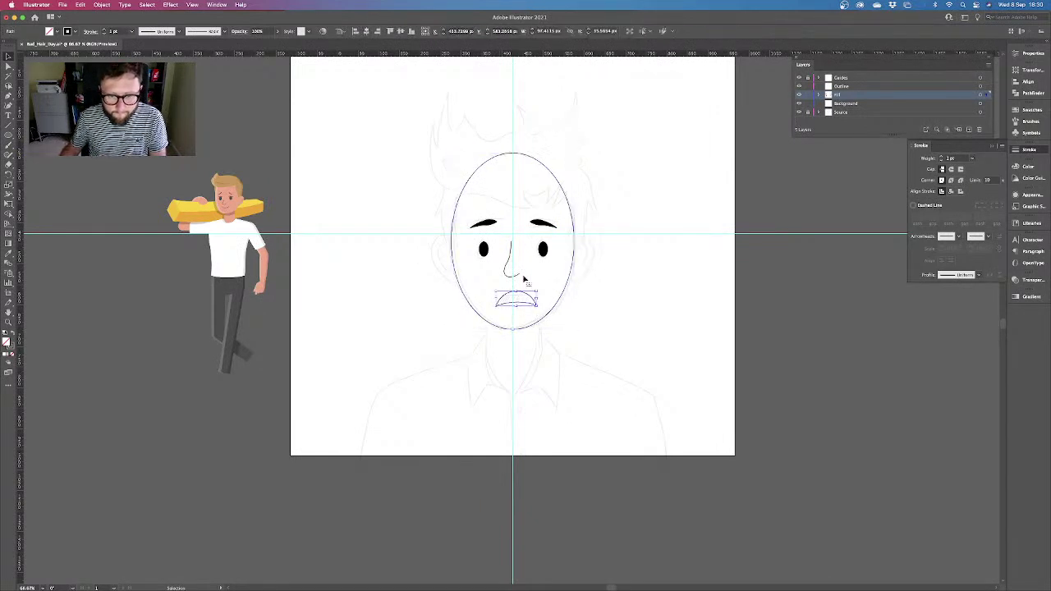
click(366, 30)
click(673, 284)
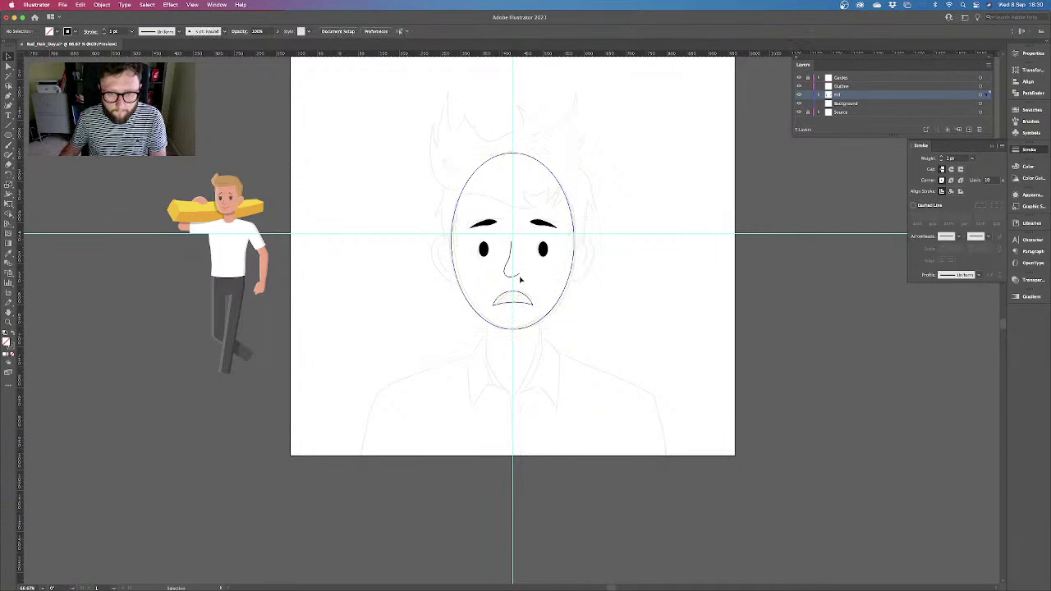
Trace the outer contour of the sketched ear on the right side of the head with a curved Pen path
key(super+equal)
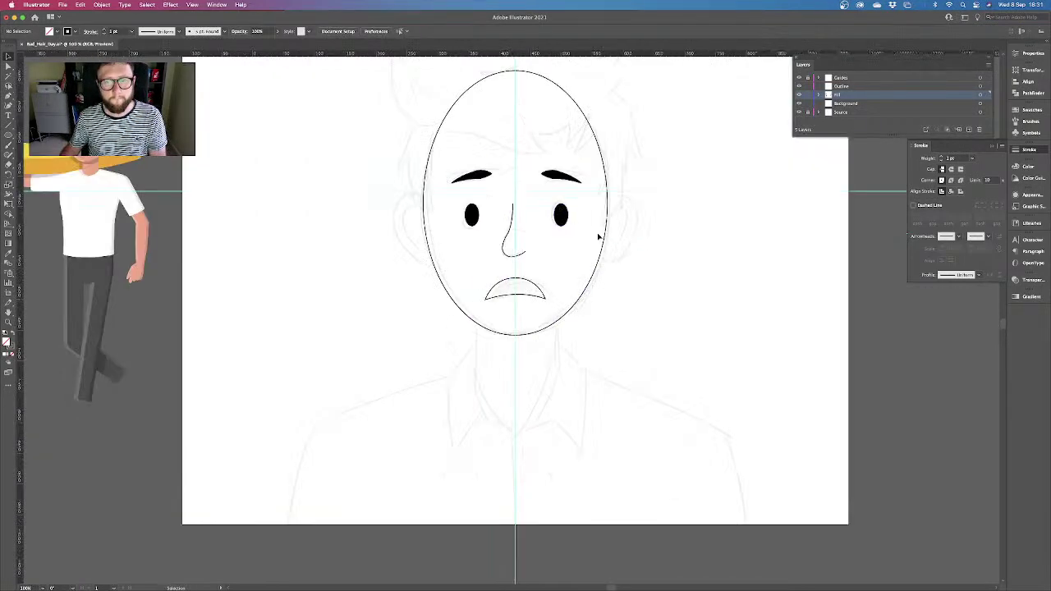
drag(609, 235, 603, 303)
key(super+equal)
key(super+equal)
drag(658, 270, 461, 312)
key(super+equal)
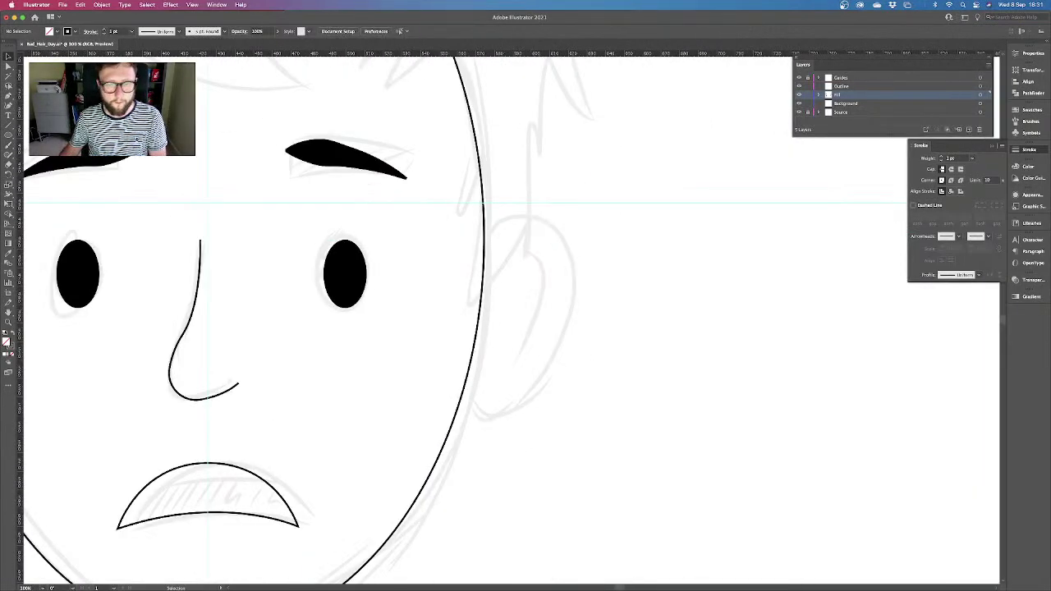
key(p)
click(485, 238)
drag(535, 219, 572, 230)
drag(573, 312, 568, 341)
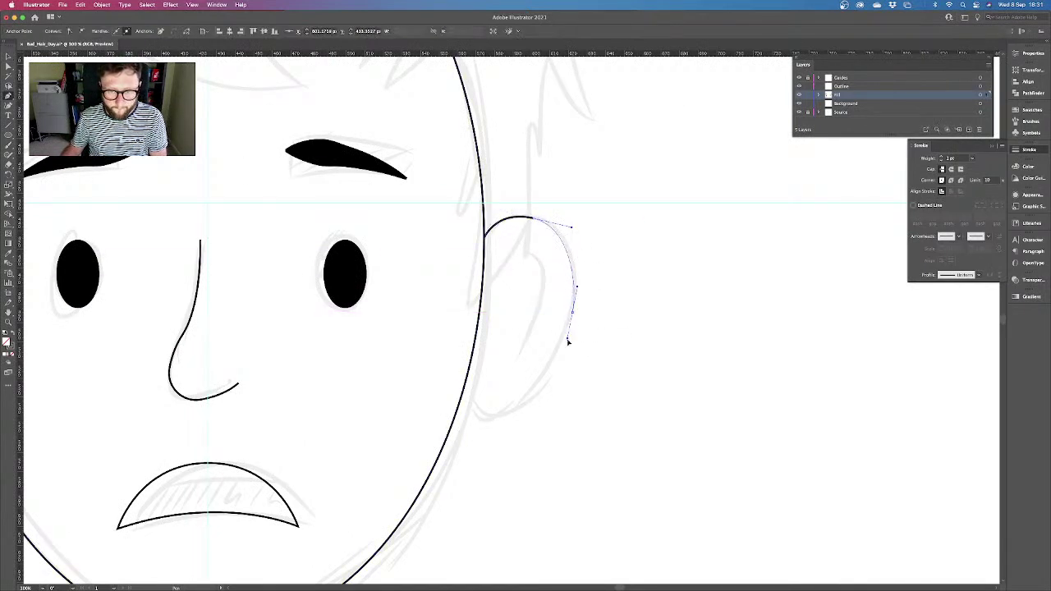
drag(524, 399, 464, 362)
key(v)
click(438, 364)
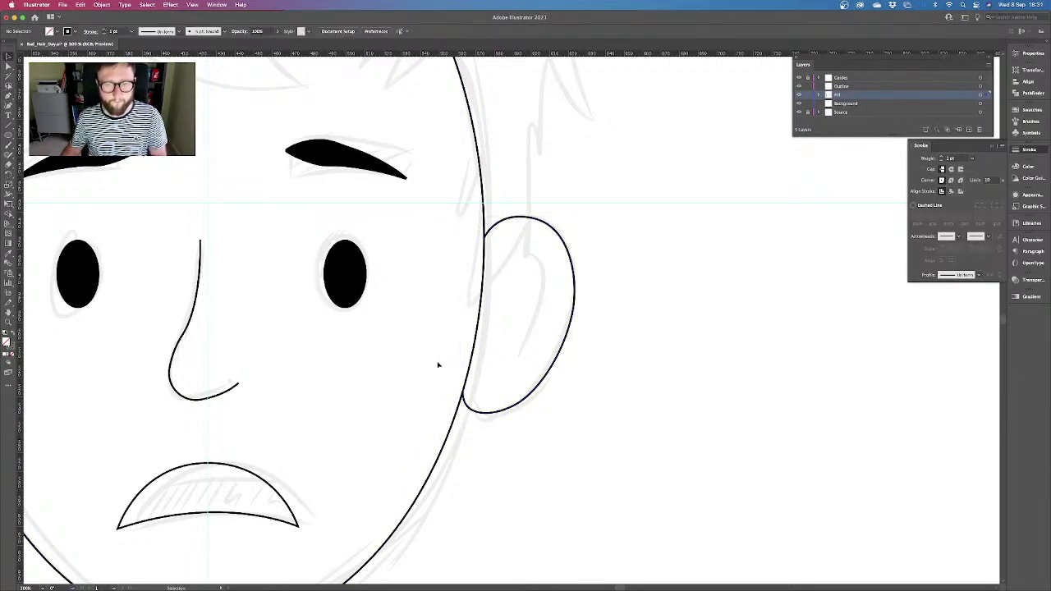
Fill the head ellipse with the skin colour sampled from the reference man's face and send it to the back
key(super+minus)
key(super+minus)
key(super+minus)
key(super+minus)
click(559, 382)
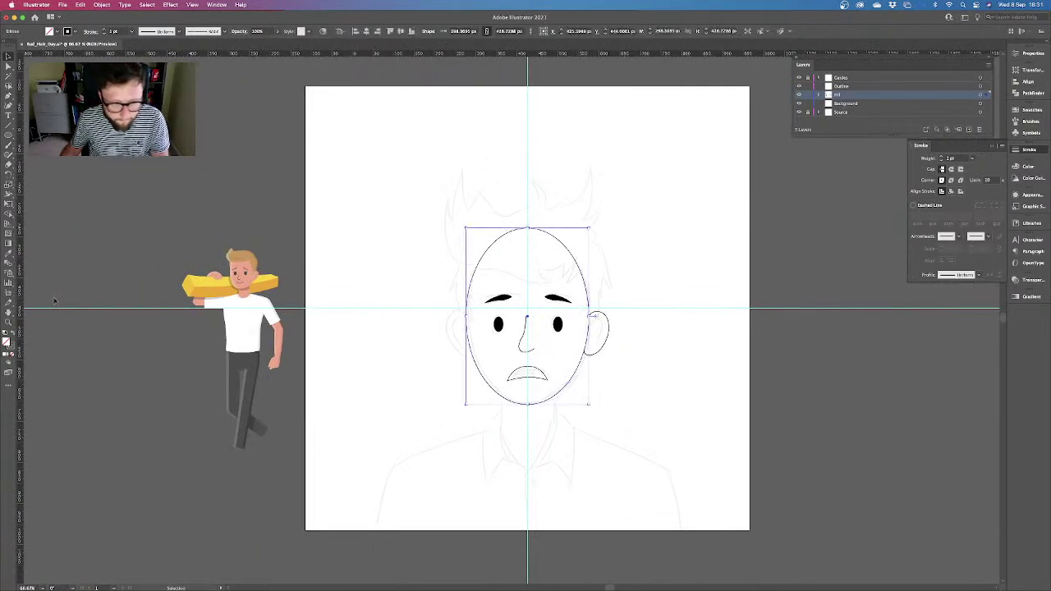
click(8, 257)
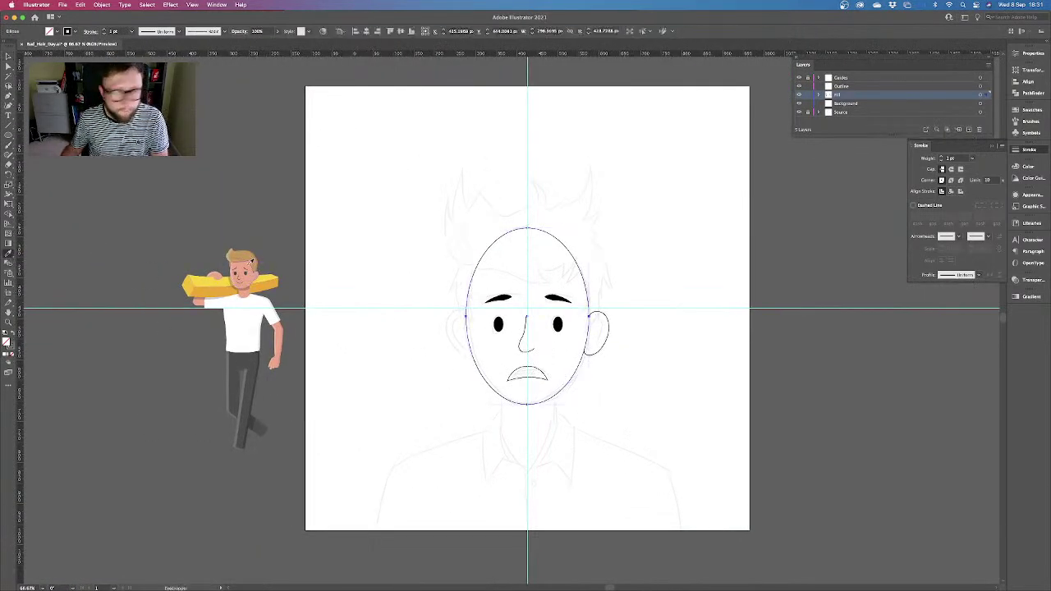
click(250, 263)
key(v)
right_click(530, 266)
mouse_move(552, 429)
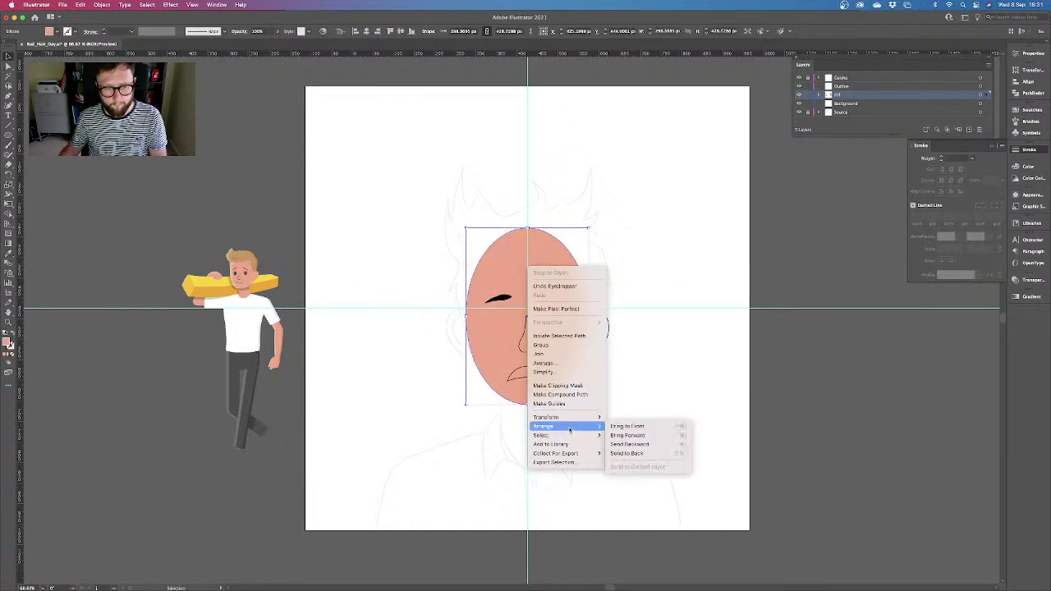
click(627, 454)
click(647, 434)
Fill the traced ear with the skin colour sampled from the reference man
key(super+1)
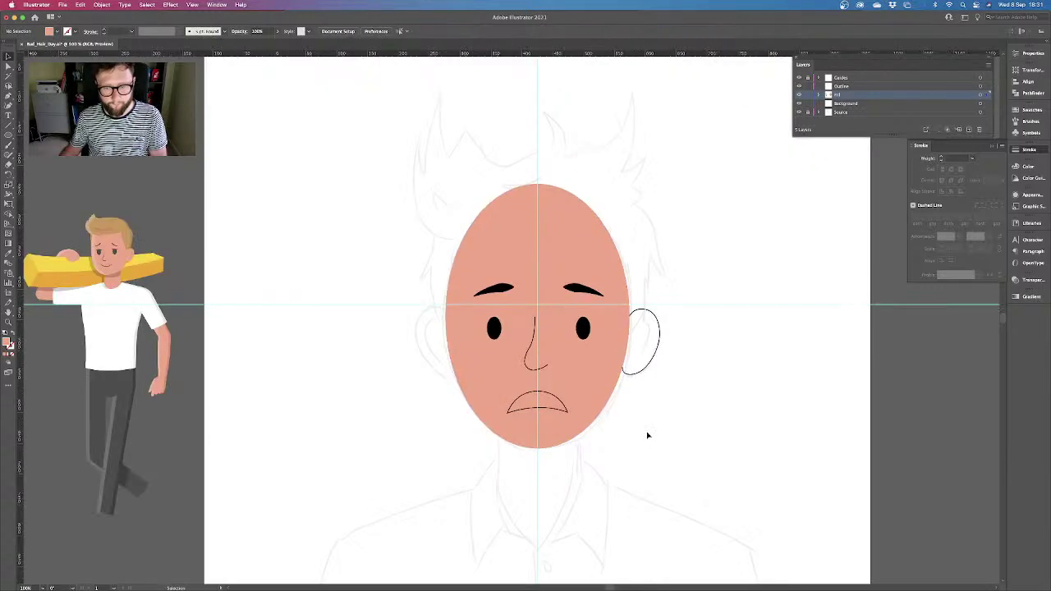
click(645, 365)
key(i)
click(118, 239)
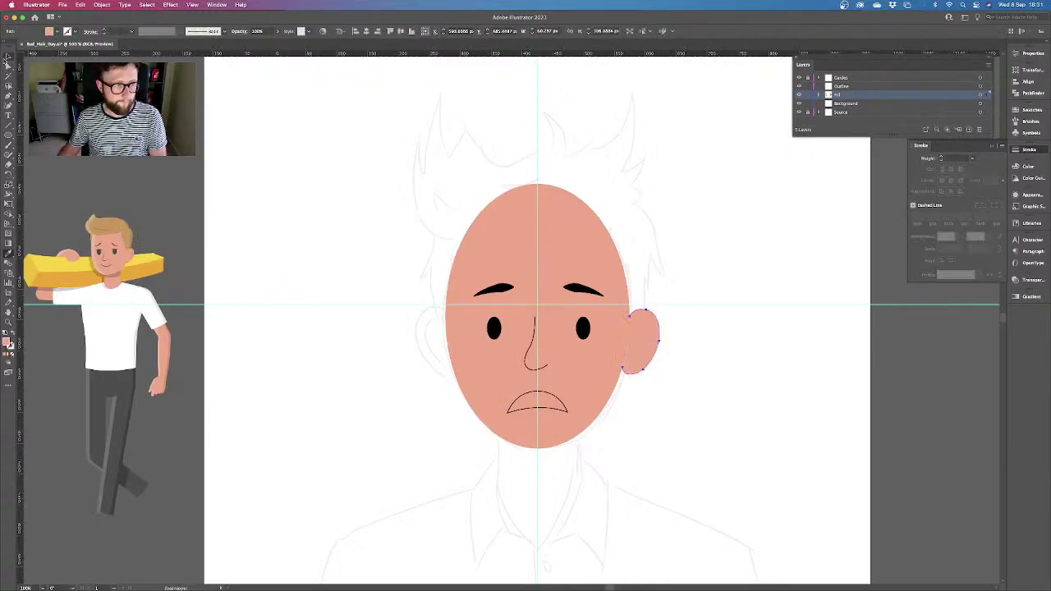
click(215, 134)
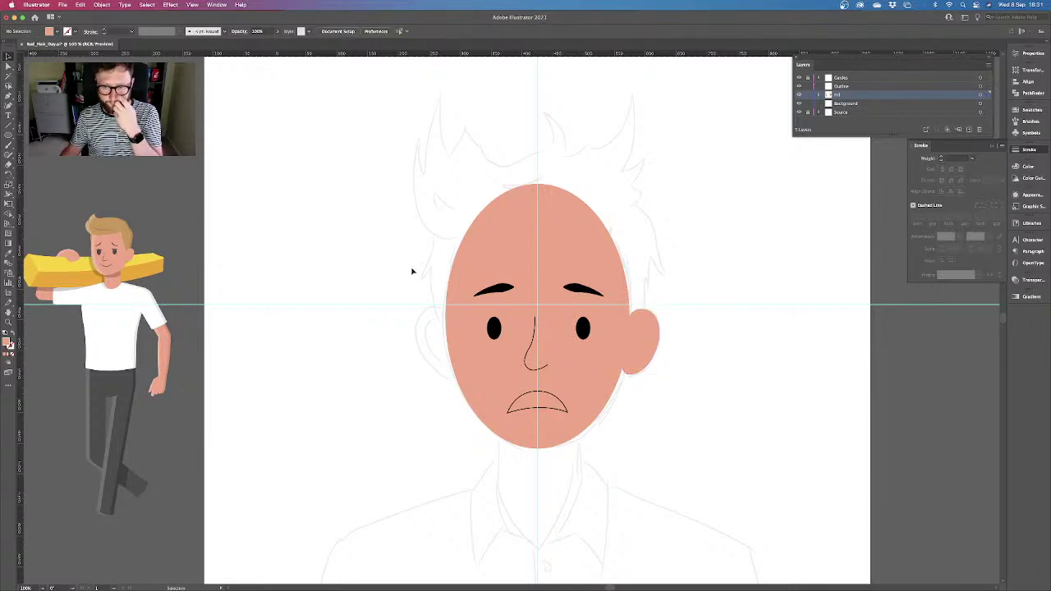
Swap the mouth's stroke and fill so the shape has a solid black fill and no stroke
key(super+equal)
drag(703, 369, 511, 316)
key(super+equal)
key(super+minus)
key(super+minus)
scroll(648, 339, left, 2)
click(530, 383)
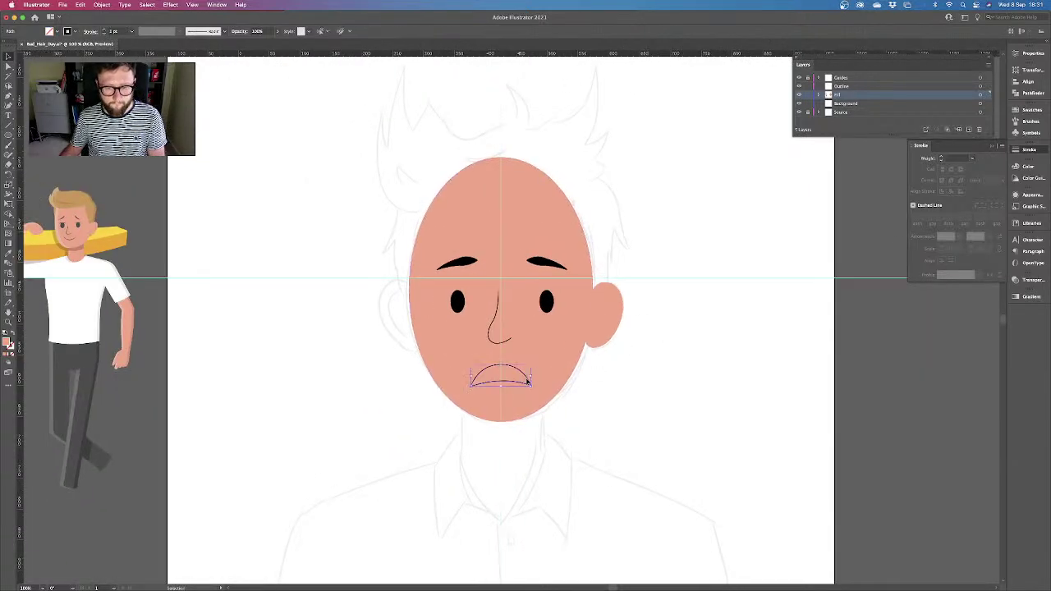
click(12, 331)
Swap the head ellipse's fill and stroke, leaving a skin-coloured outline with no fill over the sketch
scroll(340, 279, up, 2)
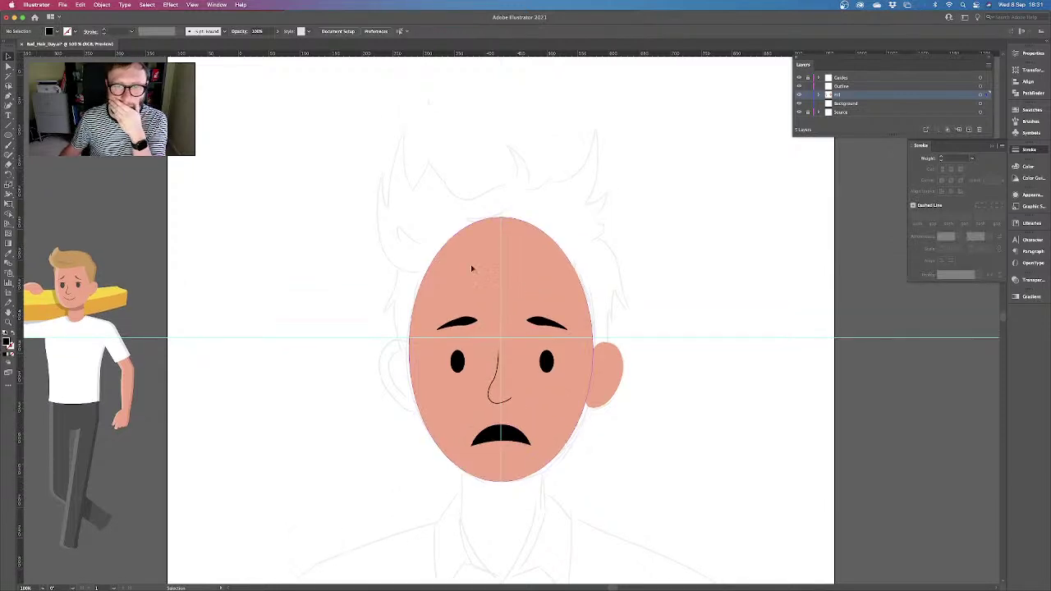
click(470, 264)
click(12, 331)
click(200, 323)
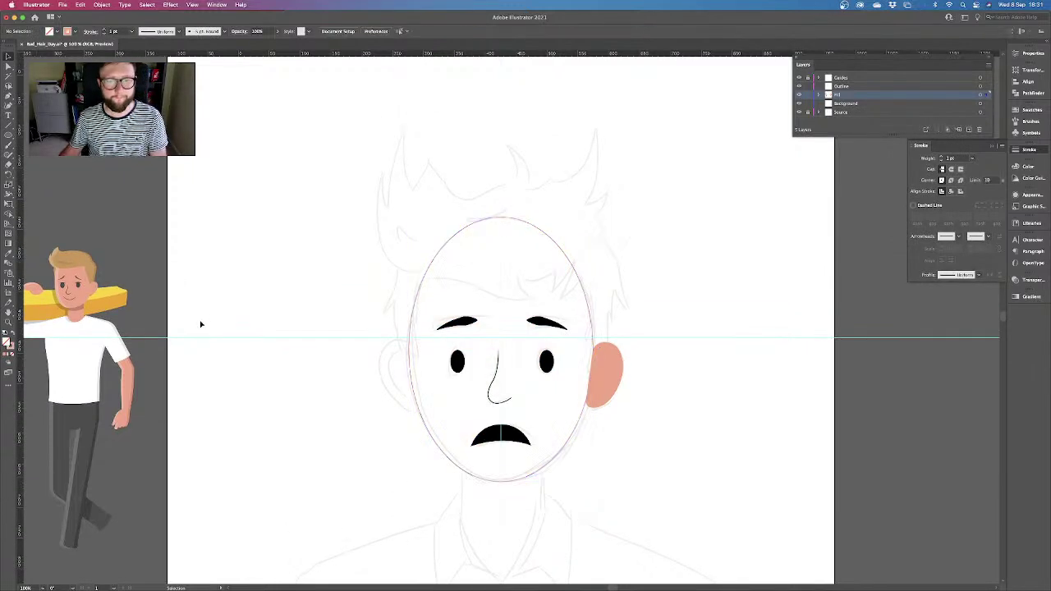
Start a Pen path at the left temple and trace the sketched hairline across the forehead to the fringe's curled tip
key(super+equal)
key(super+equal)
click(7, 94)
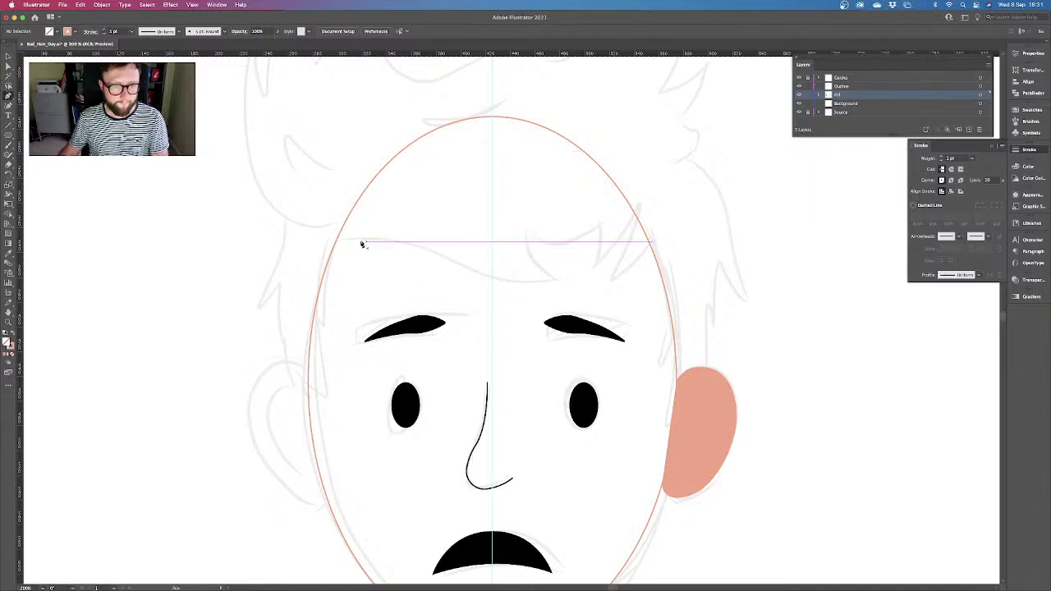
click(334, 243)
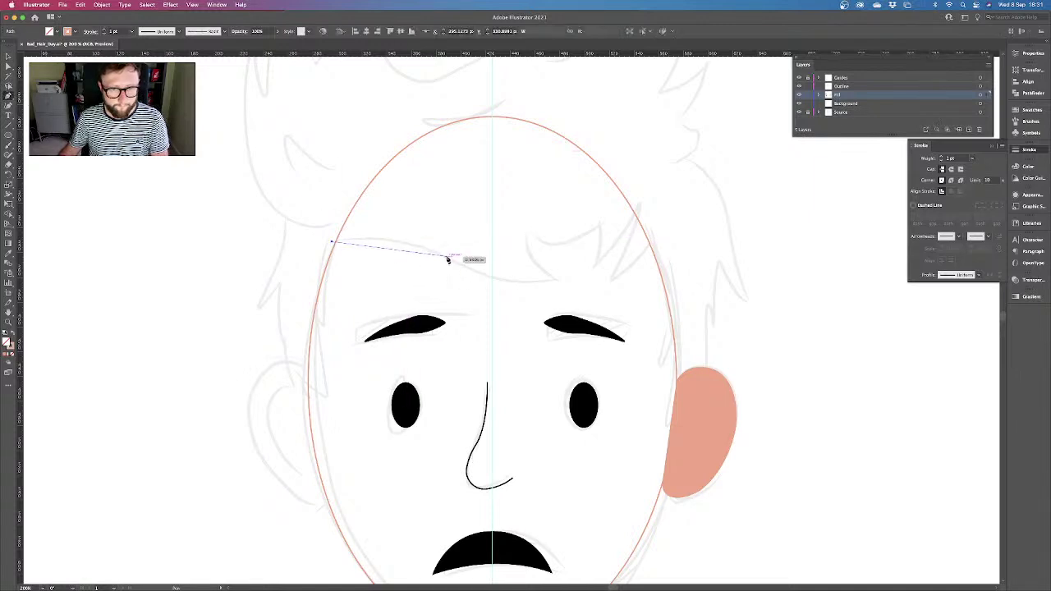
drag(504, 288, 557, 281)
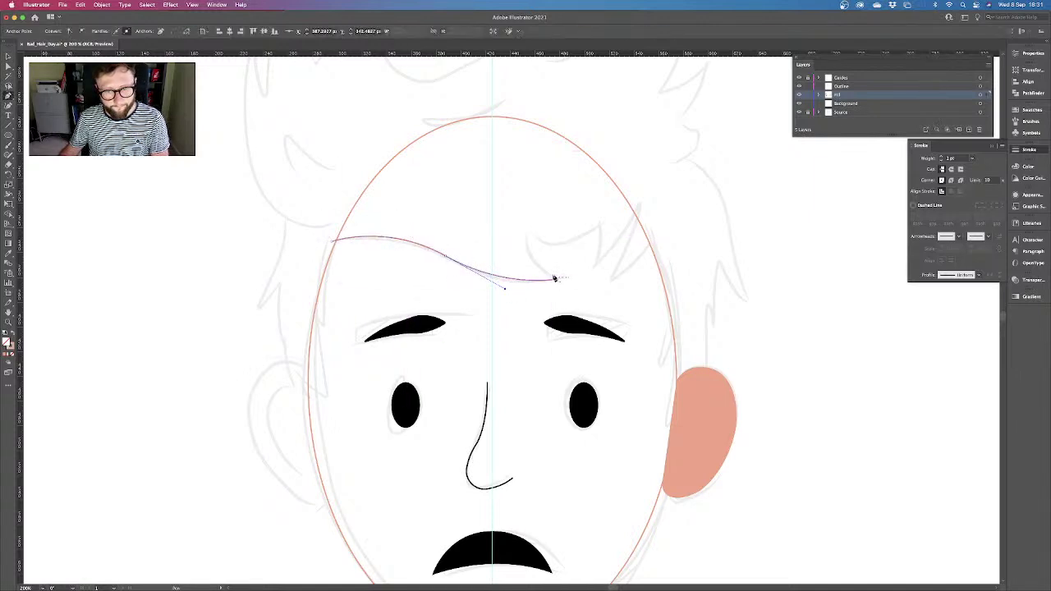
drag(528, 229, 528, 189)
click(528, 228)
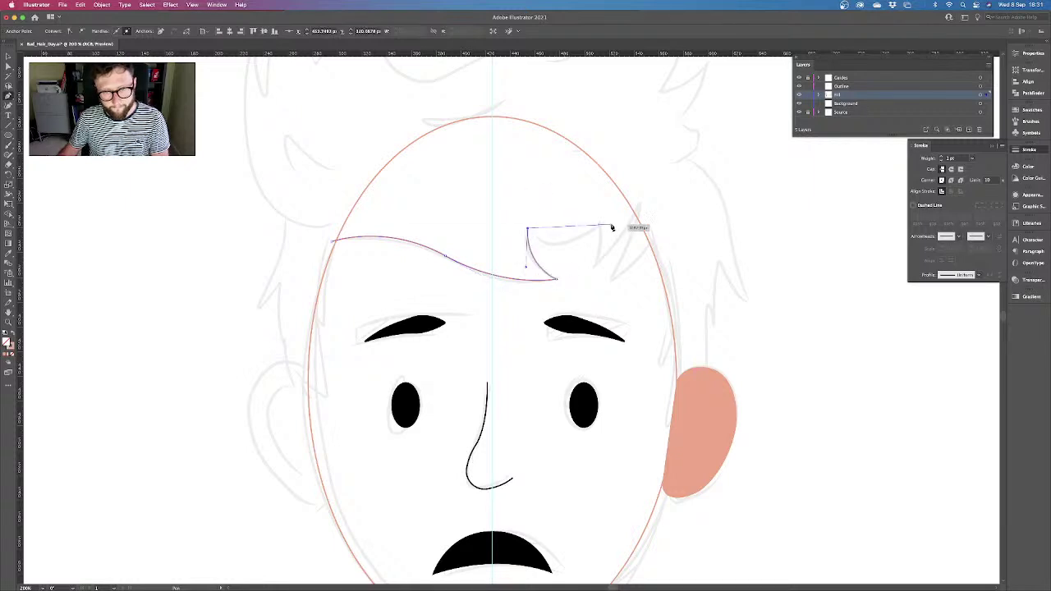
Continue the hair path along the fringe's scooped edge and pointed strands to the right temple
drag(602, 225, 646, 188)
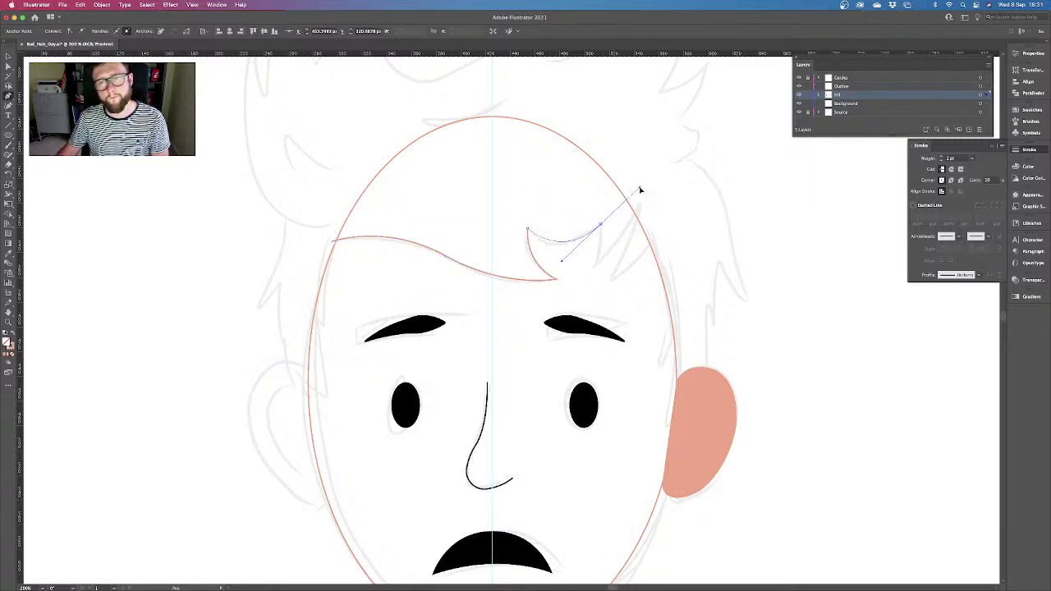
drag(599, 228, 600, 275)
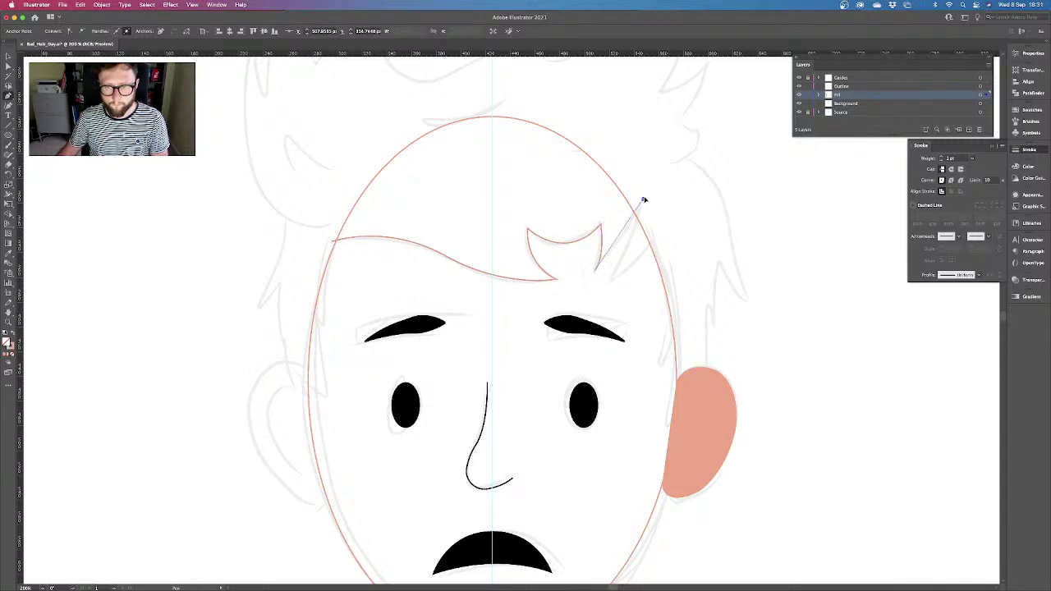
drag(642, 199, 658, 232)
click(653, 240)
Trace the pointed sideburn strands running down the right temple onto the front of the filled ear
drag(659, 359, 643, 405)
click(659, 360)
drag(679, 337, 679, 339)
click(679, 338)
drag(661, 422, 651, 445)
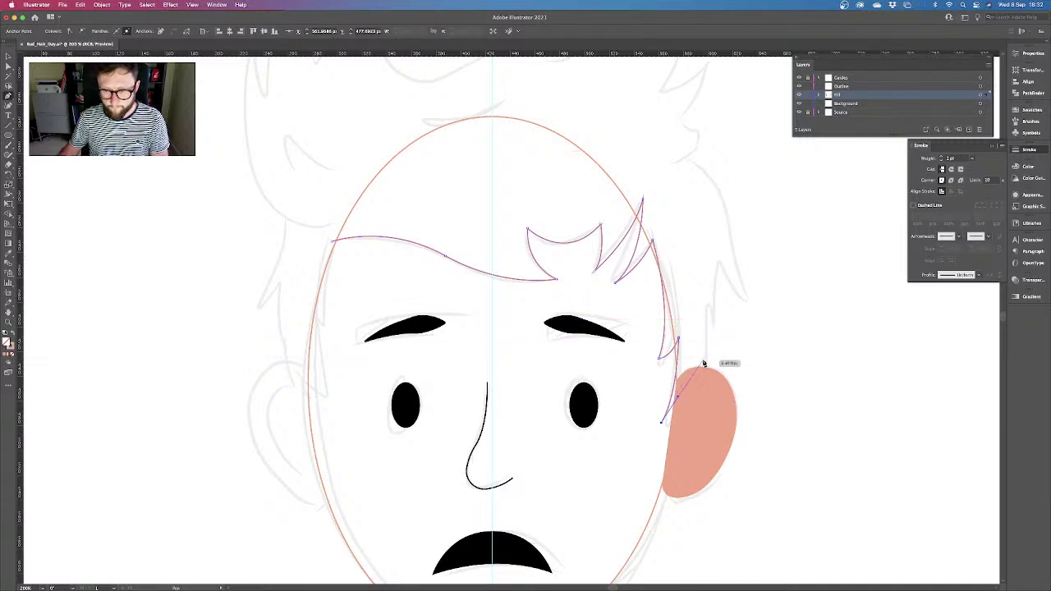
Trace the outer hair locks above the filled ear and up the right side of the head
click(704, 303)
drag(715, 327, 717, 342)
click(715, 327)
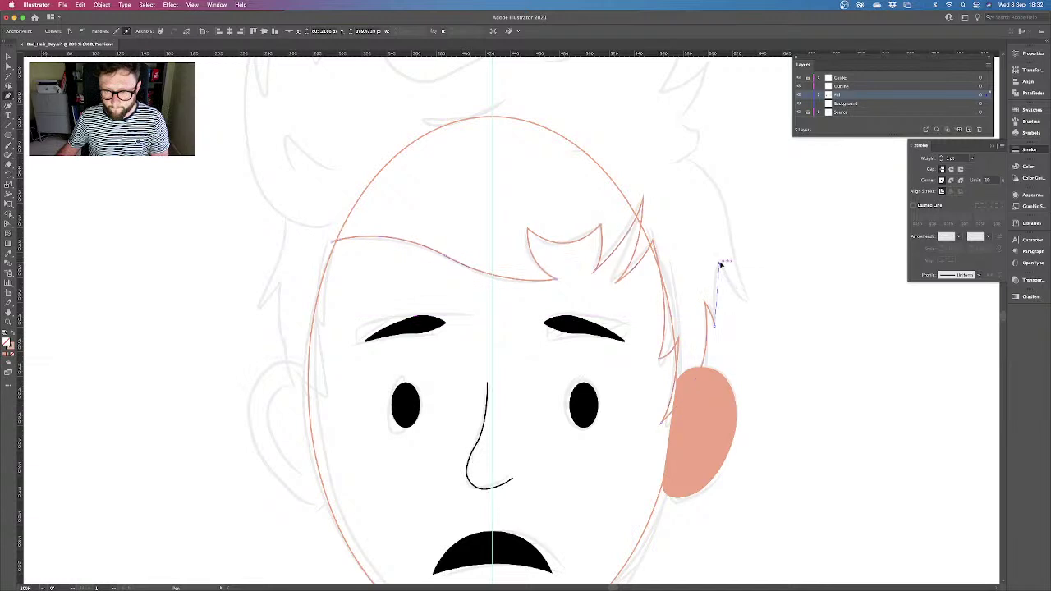
drag(730, 238, 730, 236)
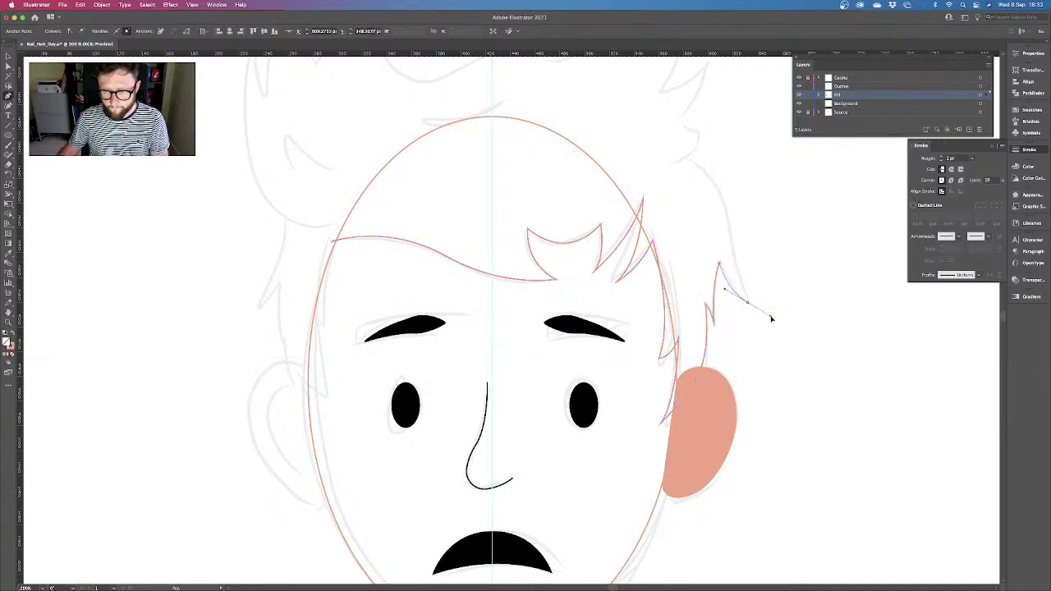
drag(747, 303, 733, 207)
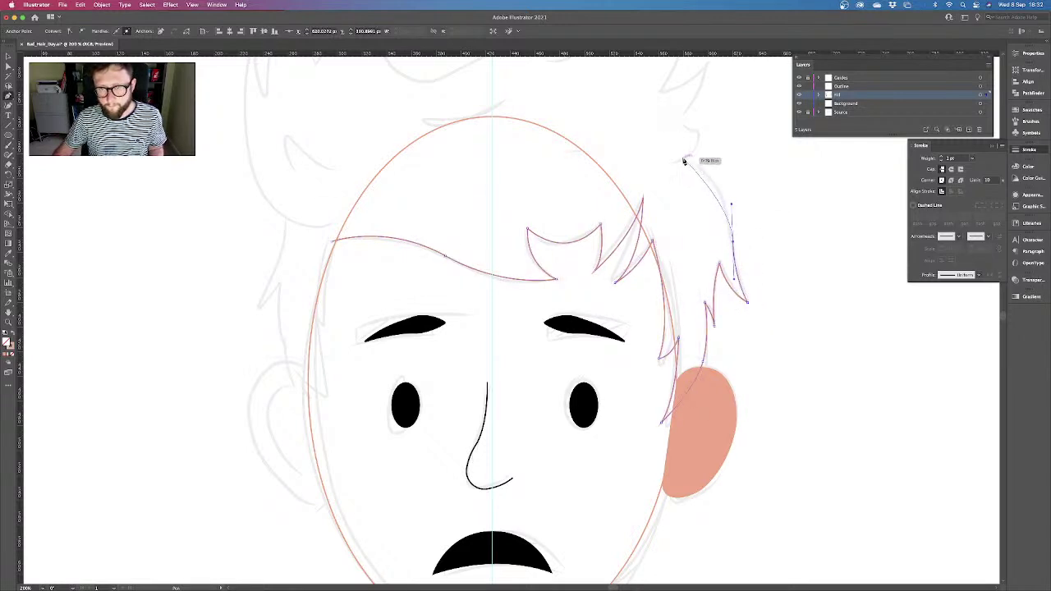
Continue the hair path around the small pointed tufts on the upper right side of the head
drag(648, 149, 634, 283)
click(629, 280)
drag(664, 237, 667, 144)
click(657, 251)
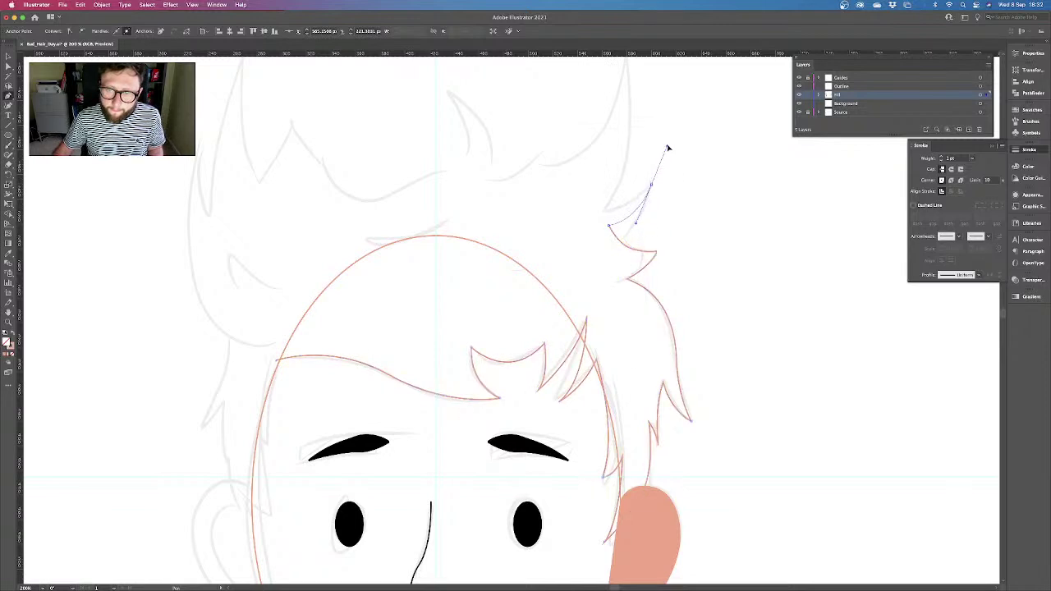
click(652, 185)
drag(603, 210, 603, 211)
click(604, 210)
Trace the tall curved spike at the right of the crown down to the small notch at its base
scroll(616, 180, up, 5)
drag(611, 181, 584, 90)
click(611, 181)
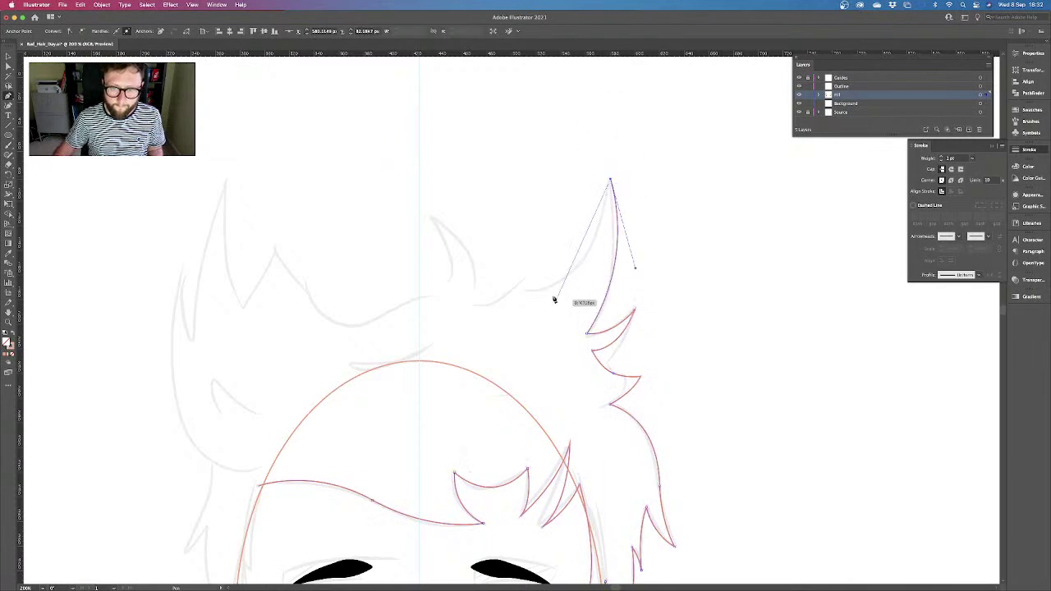
drag(520, 289, 436, 293)
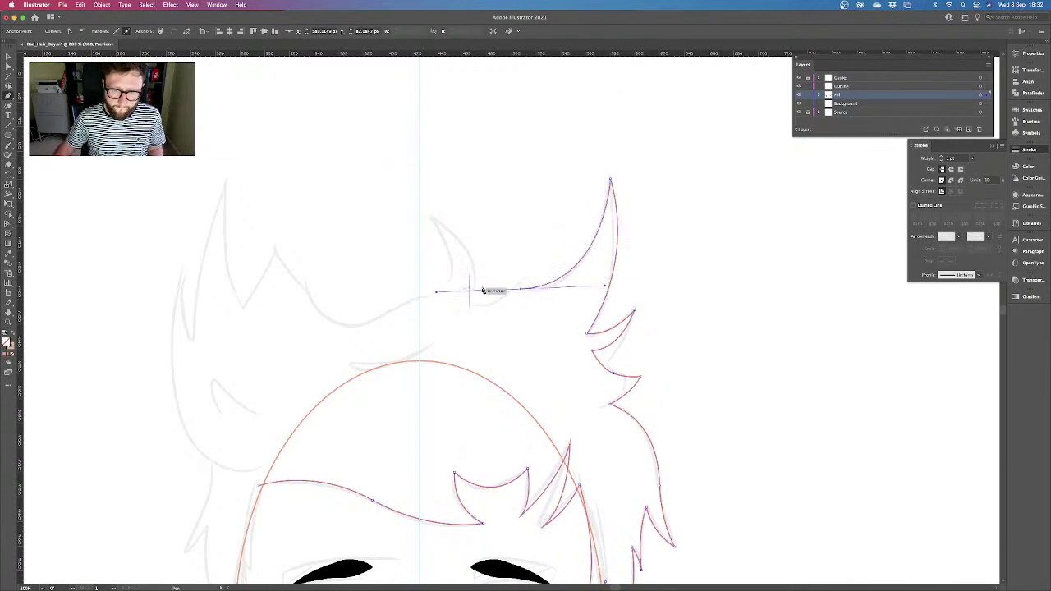
click(521, 290)
Trace the small notch and the curled lock standing up near the middle of the crown
drag(529, 275, 534, 262)
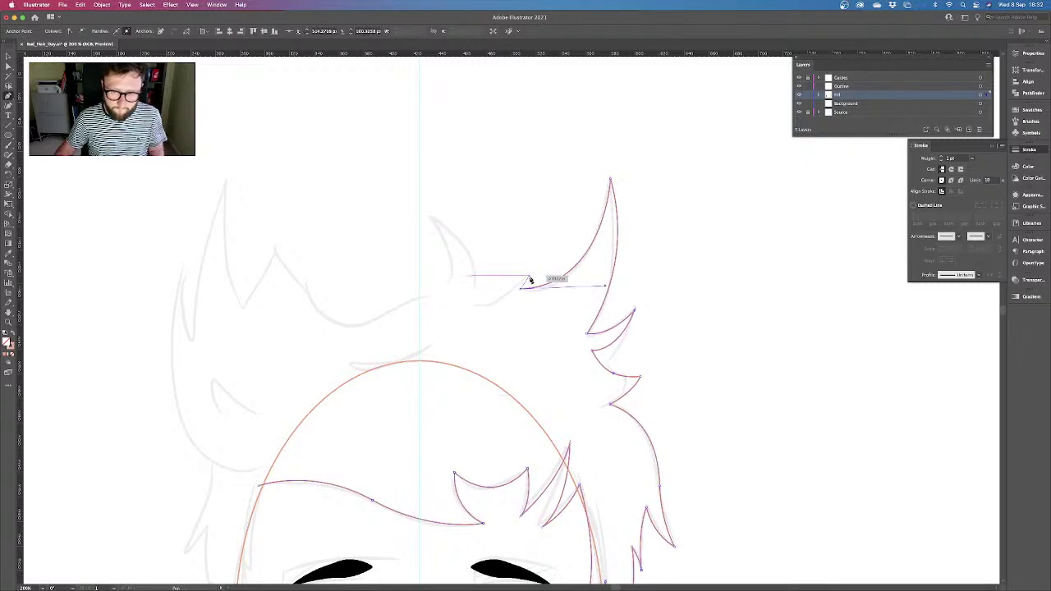
scroll(529, 280, up, 2)
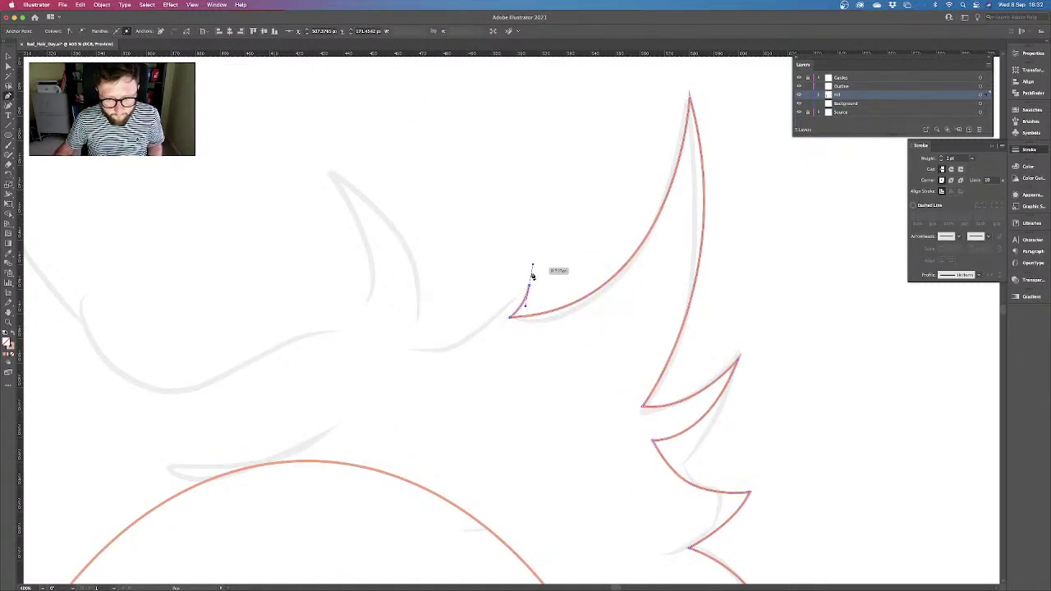
drag(407, 347, 342, 349)
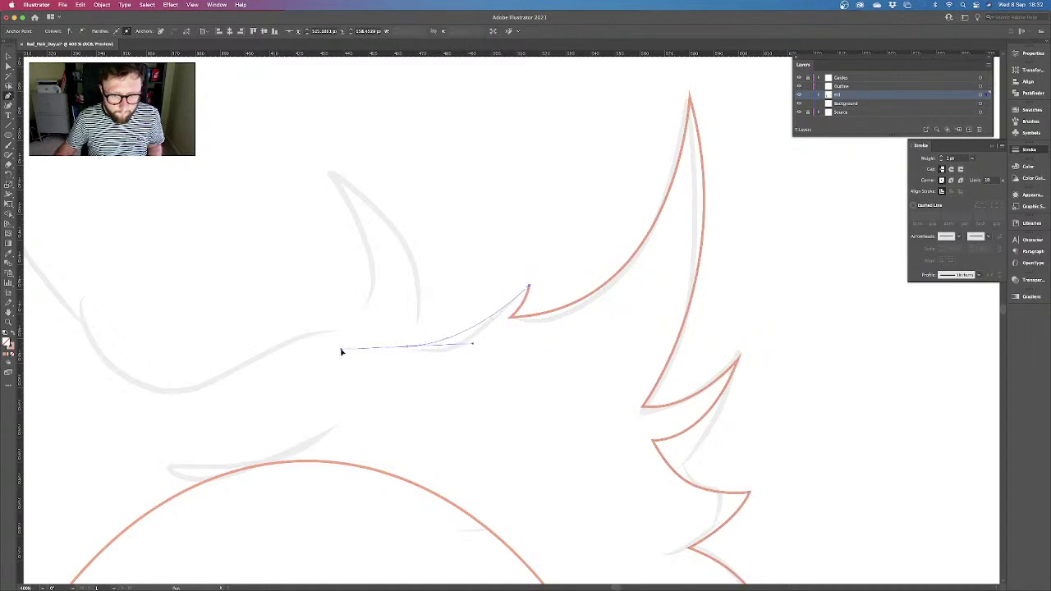
drag(327, 171, 202, 113)
drag(329, 171, 417, 389)
click(356, 322)
Continue the hair path through the dip left of the curled lock and around the short pointed spike
drag(316, 346, 280, 302)
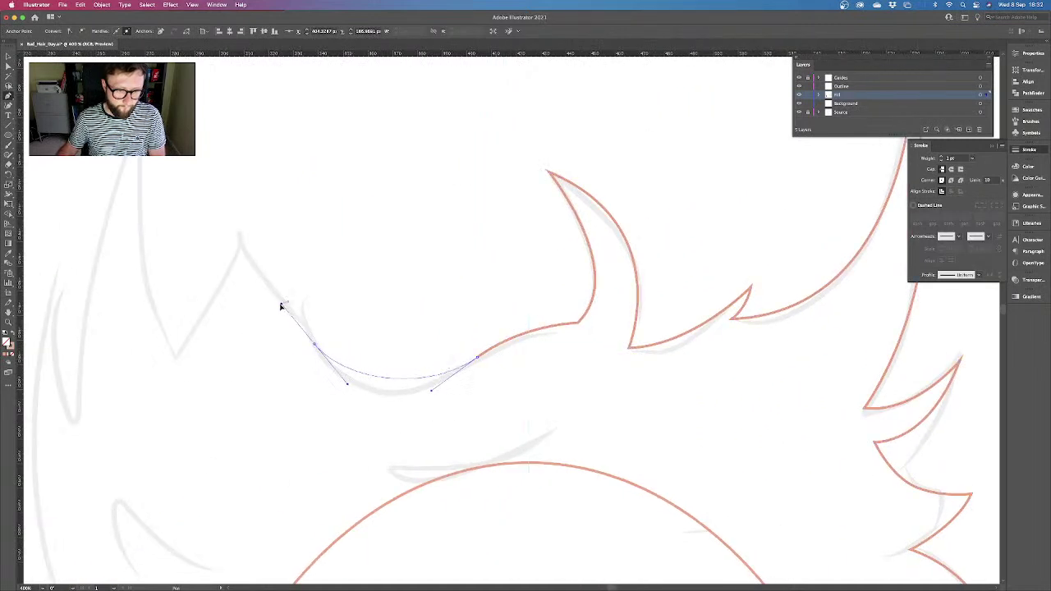
click(234, 217)
drag(179, 360, 125, 423)
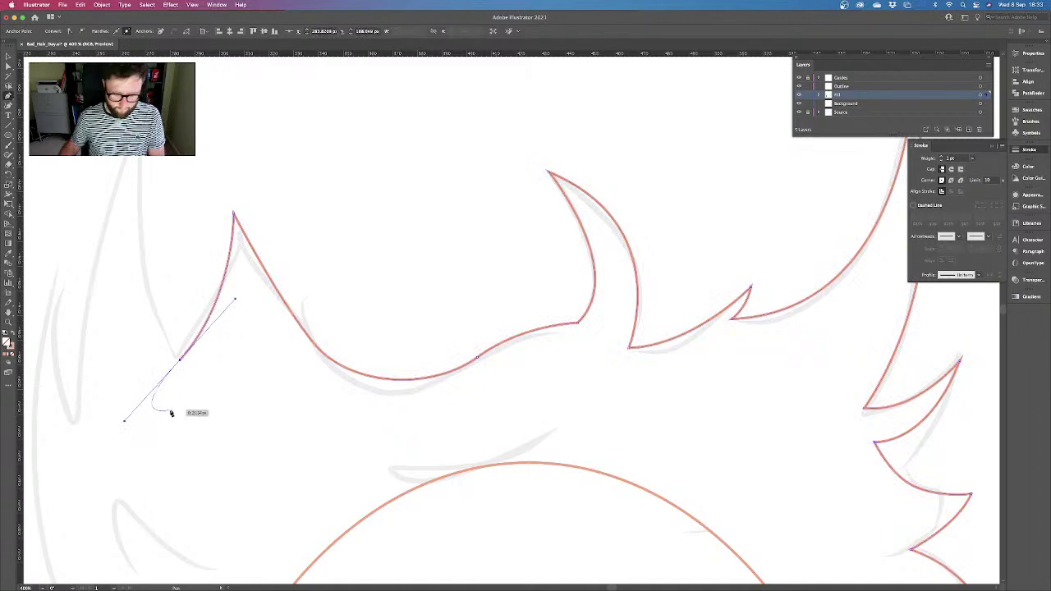
Trace the tall and small spikes at the left of the crown and the rounded outer left side
key(super+minus)
drag(399, 375, 361, 453)
key(super+minus)
drag(296, 263, 308, 173)
drag(263, 422, 247, 313)
drag(277, 445, 379, 264)
drag(345, 307, 385, 369)
Trace the flicked lock above the sketched left ear and the outer edge of the left sideburn
drag(357, 452, 323, 478)
click(358, 453)
drag(380, 431, 502, 460)
click(379, 433)
scroll(380, 437, down, 4)
scroll(380, 437, left, 1)
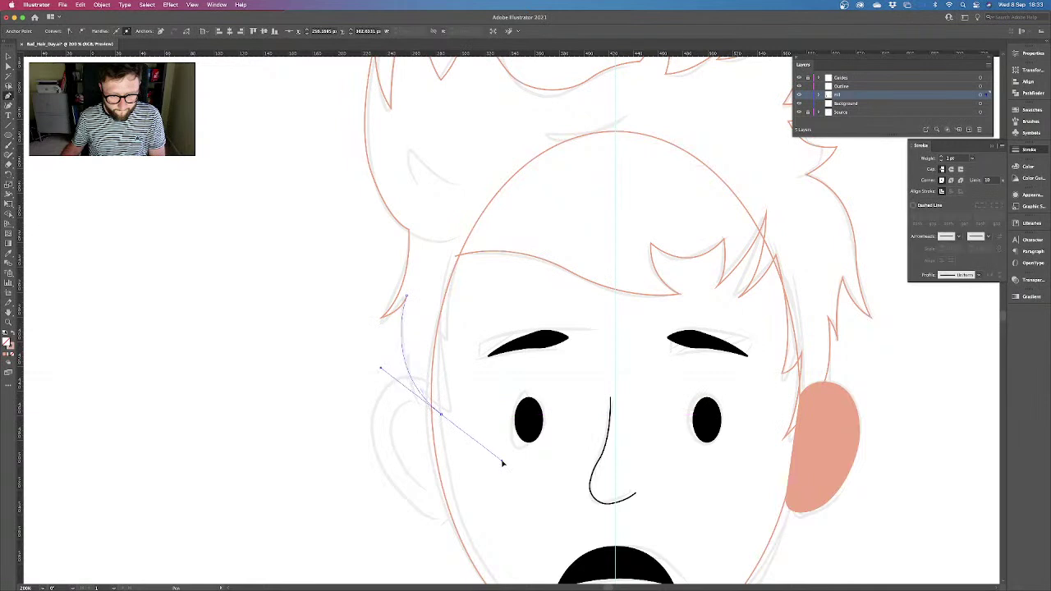
Trace the inner strands of the left sideburn, close the hair path at the left temple and deselect it
click(441, 418)
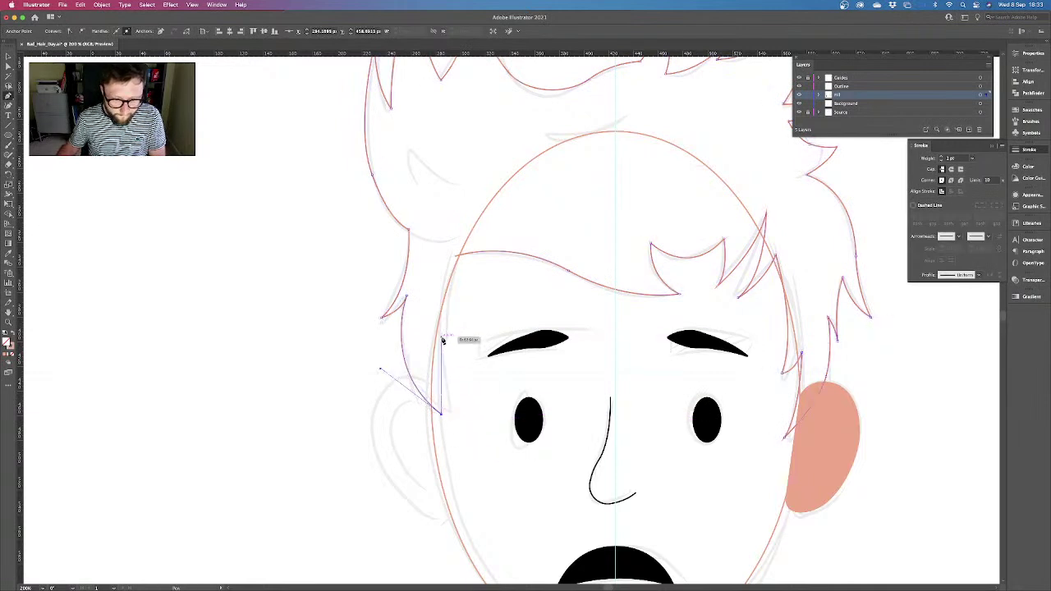
click(448, 305)
click(454, 352)
click(454, 260)
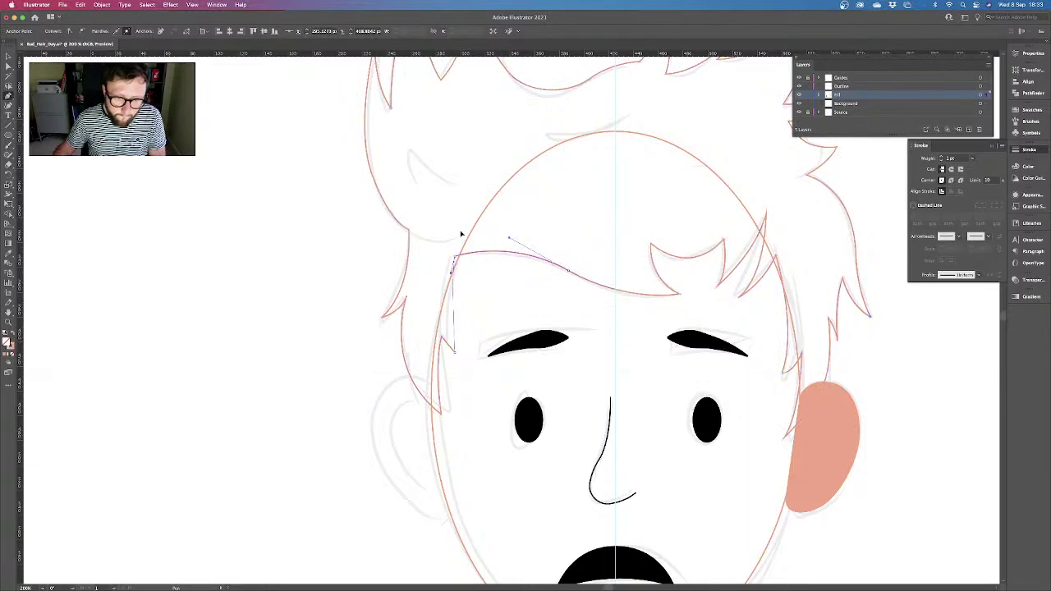
key(v)
click(320, 241)
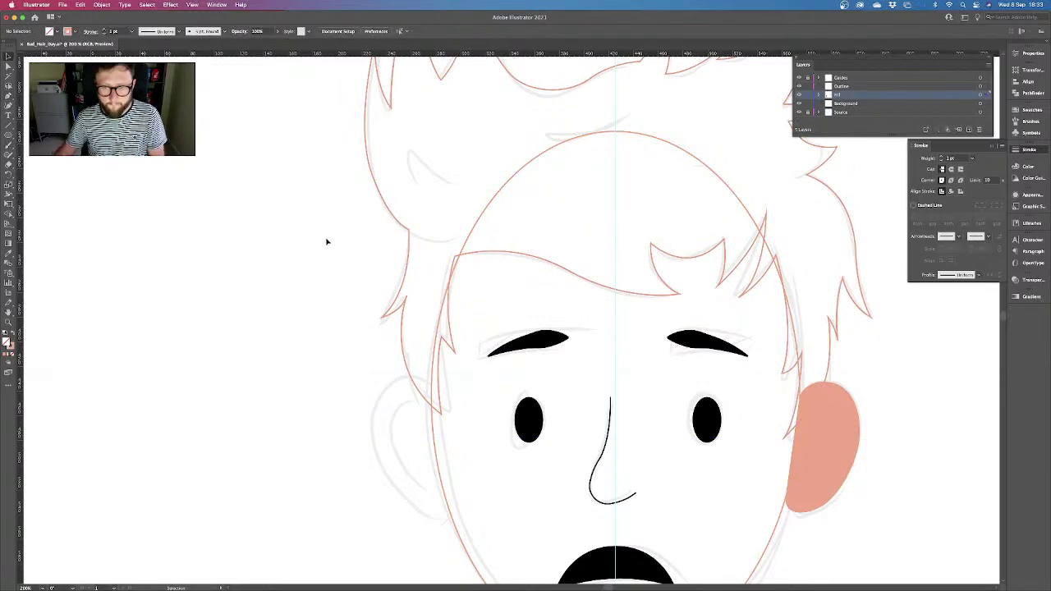
Fill the traced hair with the blond colour sampled from the reference man's hair
key(super+minus)
key(super+minus)
click(451, 223)
click(8, 243)
click(139, 266)
key(v)
click(241, 222)
Swap the head ellipse's stroke and fill so the face is solid skin colour with no outline
click(499, 453)
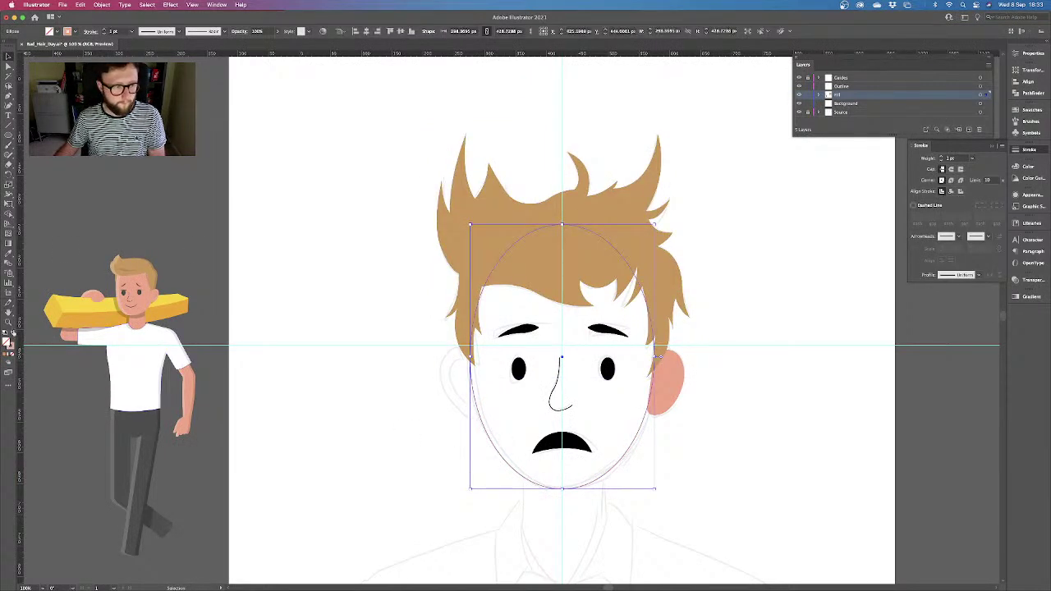
click(12, 333)
click(324, 378)
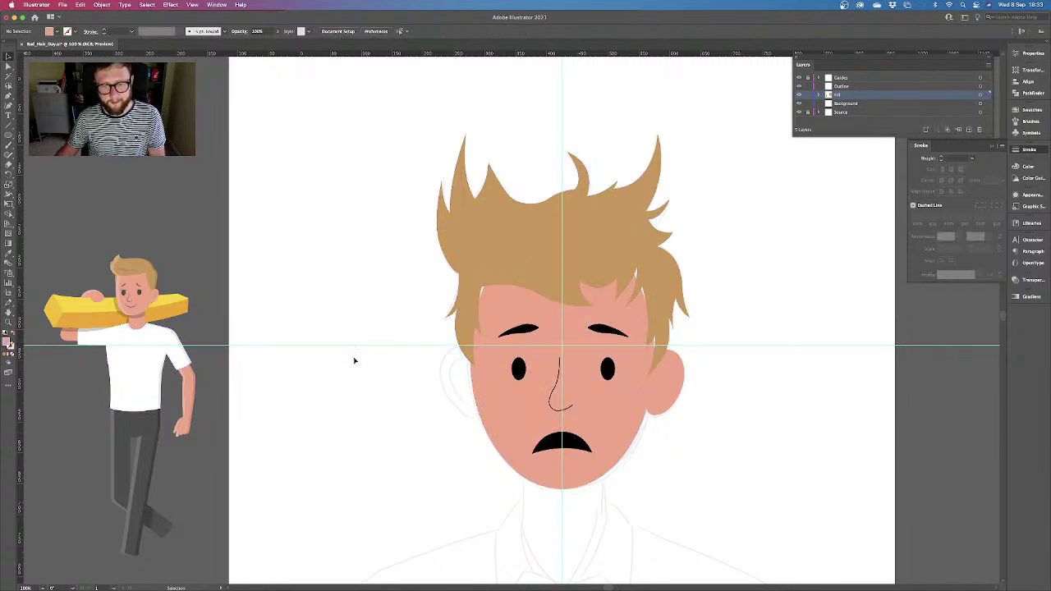
Move the hair's anchor points at the left temple and right fringe to cover gaps beside the face
key(a)
drag(483, 288, 487, 289)
click(367, 305)
drag(635, 283, 647, 300)
click(788, 290)
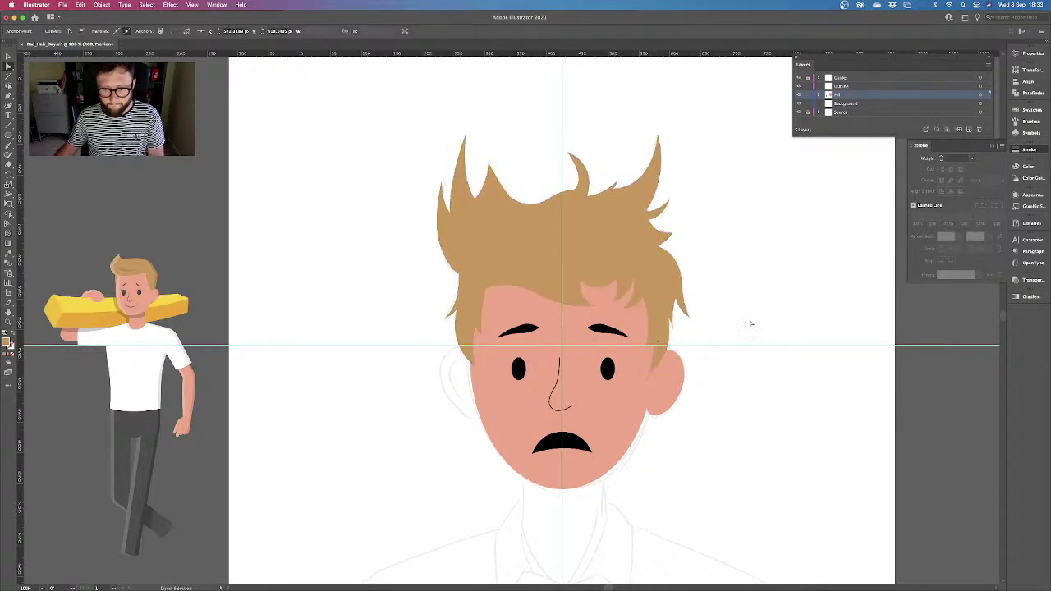
Adjust the anchor points on the hair's edge at the right sideburn beside the filled ear
key(super+equal)
key(super+equal)
drag(826, 388, 565, 314)
key(super+equal)
key(super+equal)
click(551, 287)
click(545, 280)
drag(553, 304, 562, 284)
click(744, 277)
key(super+minus)
key(super+minus)
key(super+minus)
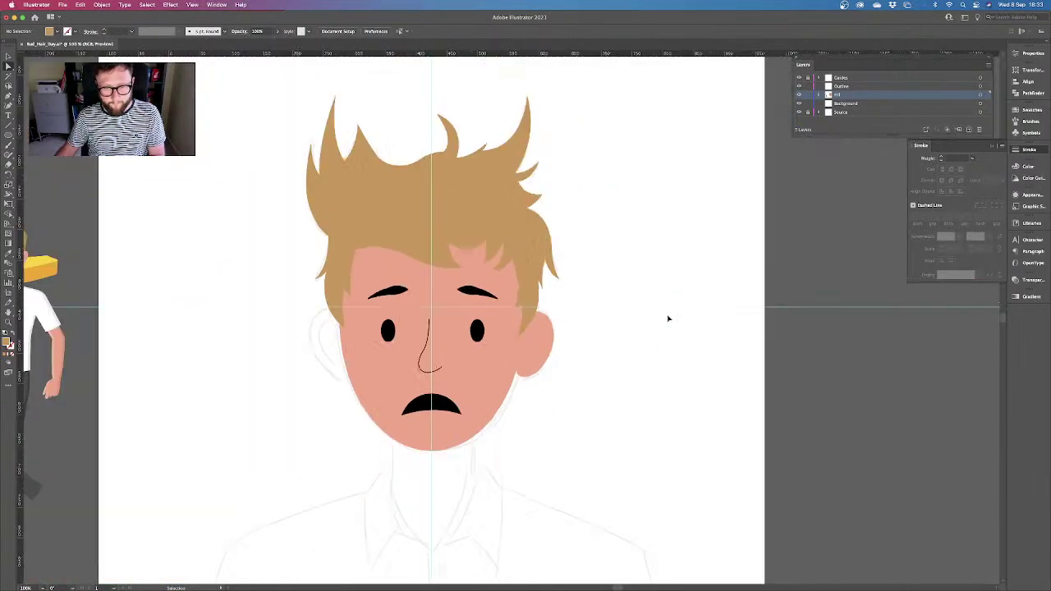
View the whole artboard with the Source sketch layer hidden, and show that layer again
drag(618, 345, 692, 347)
key(super+0)
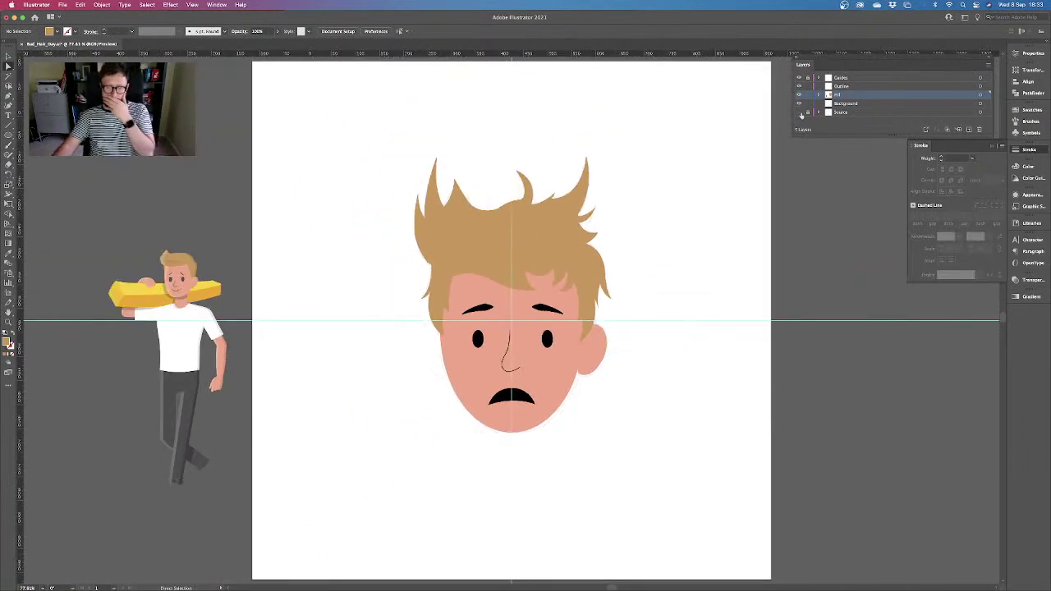
click(800, 112)
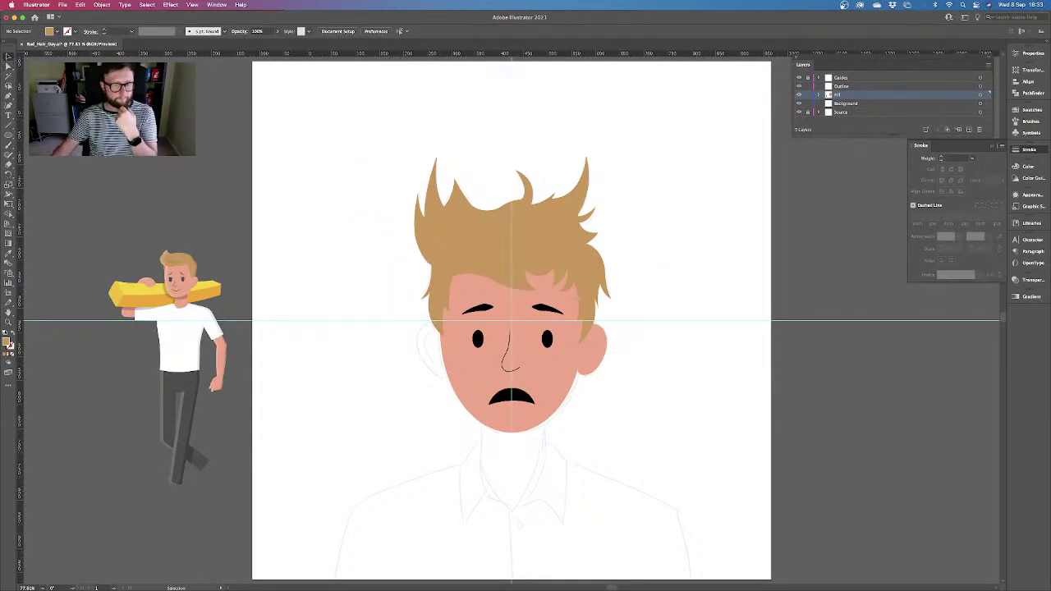
Try recolouring both eyebrows with colours sampled from the reference man's face and hair, and undo each attempt
click(485, 311)
shift+click(551, 310)
click(8, 254)
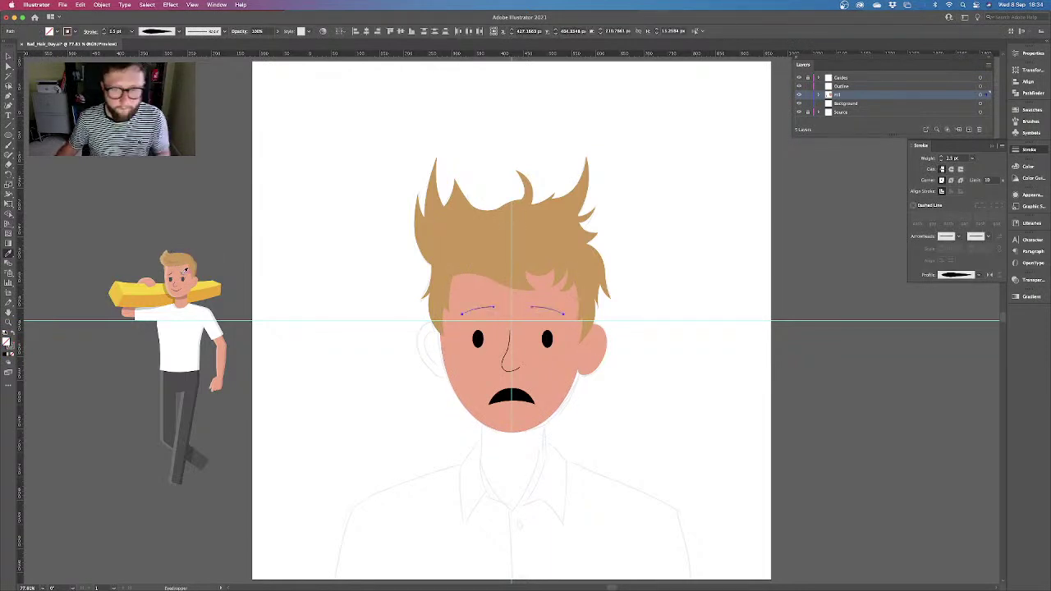
key(super+z)
click(183, 252)
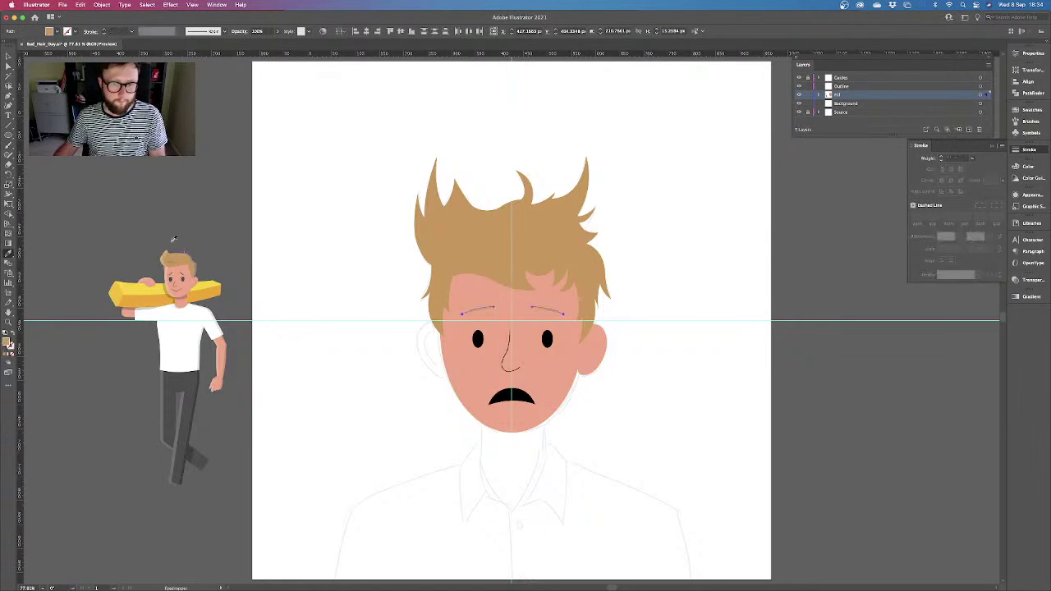
key(super+z)
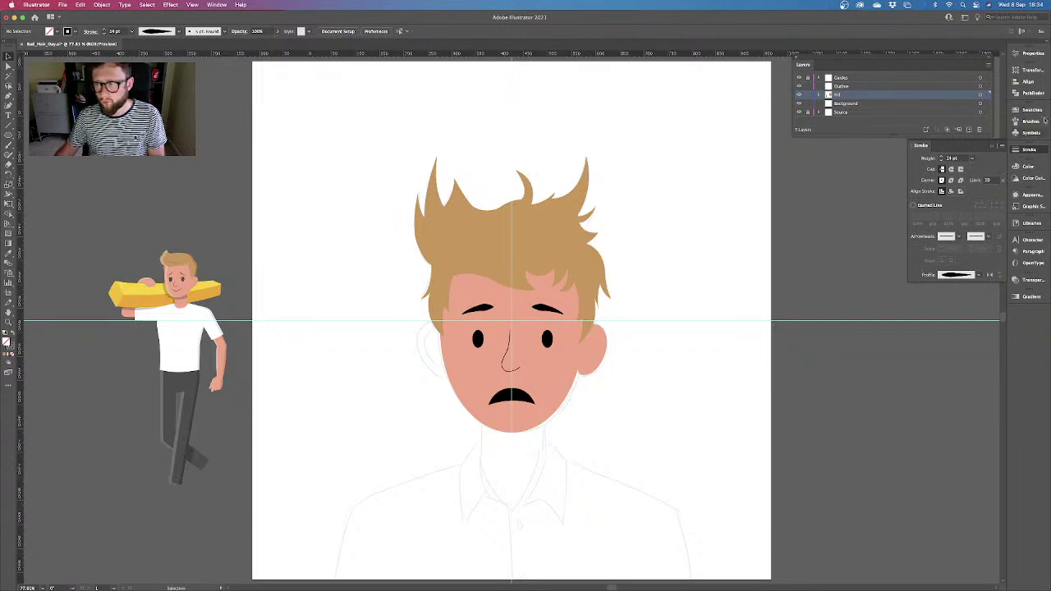
Draw an open curved Pen line inside the filled ear to mark its inner fold
click(1033, 110)
key(super+equal)
drag(634, 335, 676, 343)
key(super+equal)
key(super+equal)
key(super+equal)
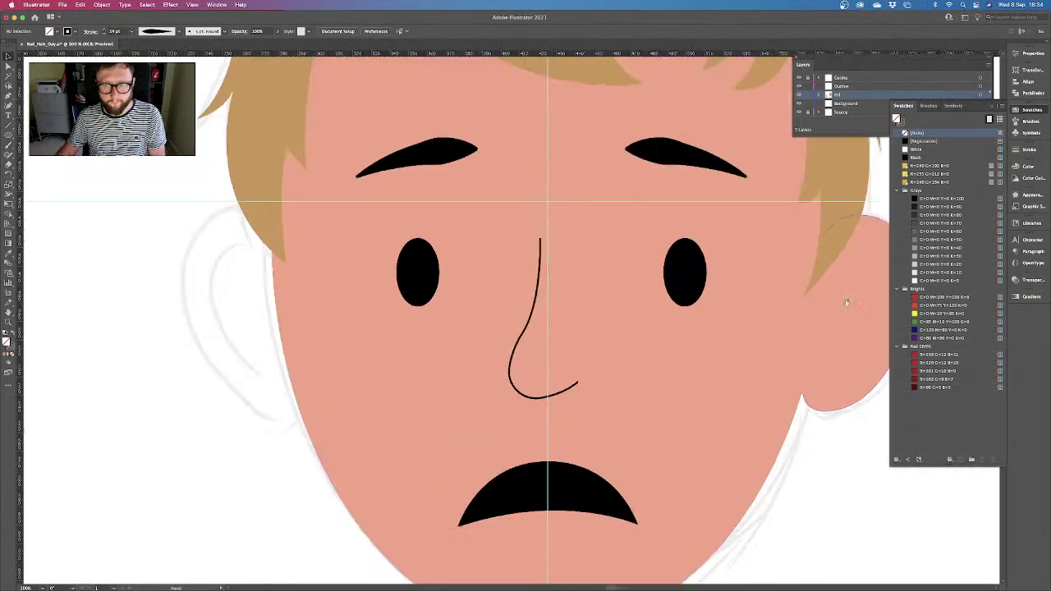
drag(846, 302, 481, 297)
scroll(482, 297, up, 3)
click(12, 105)
click(520, 191)
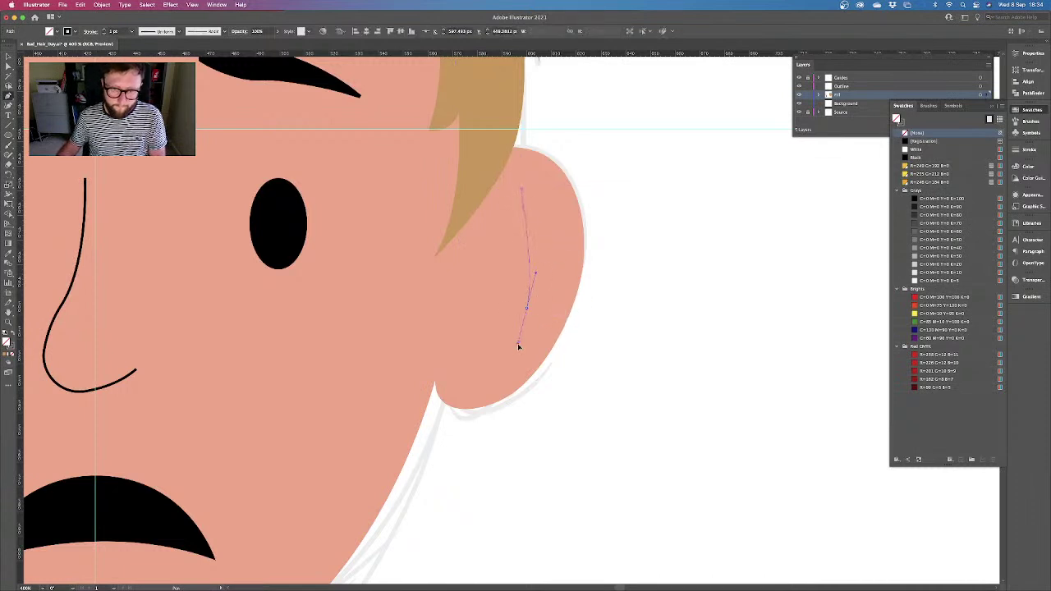
drag(487, 379, 480, 380)
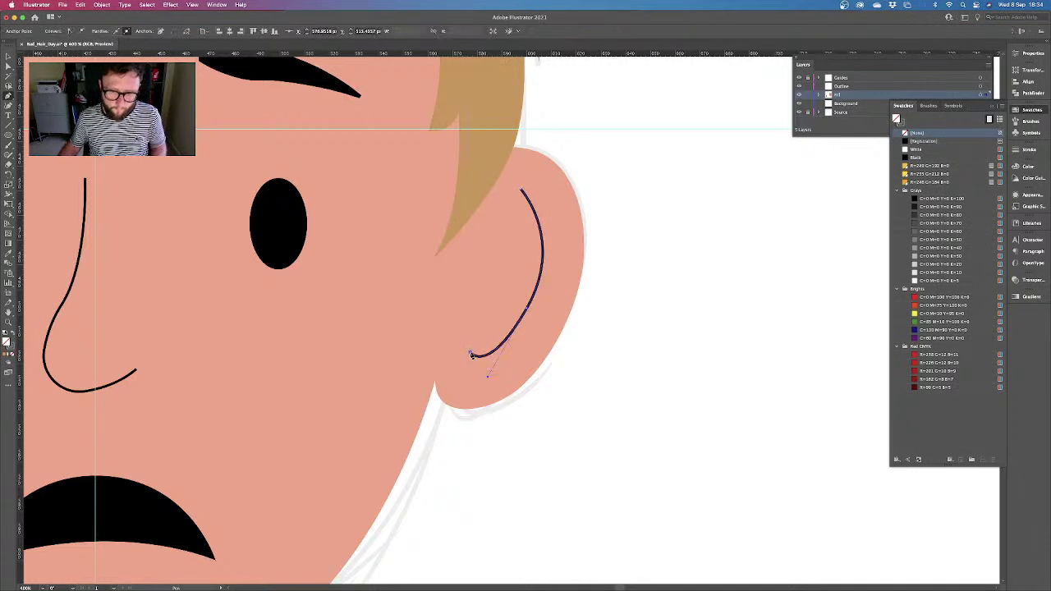
key(v)
Shorten the lower handle of the inner ear line's middle anchor to smooth the curve's lower end
key(a)
click(527, 309)
drag(491, 379, 504, 356)
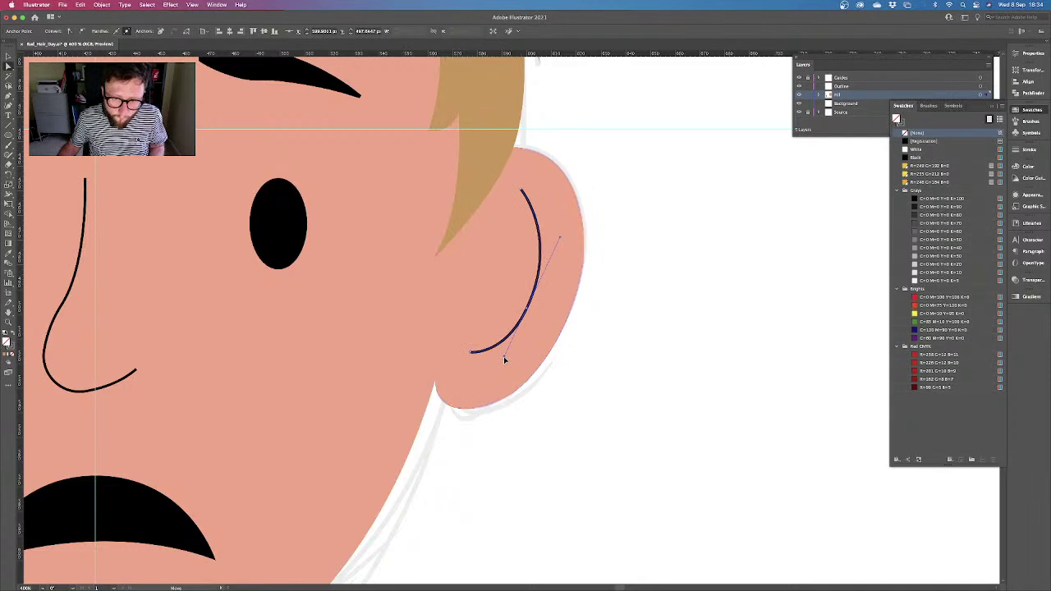
key(v)
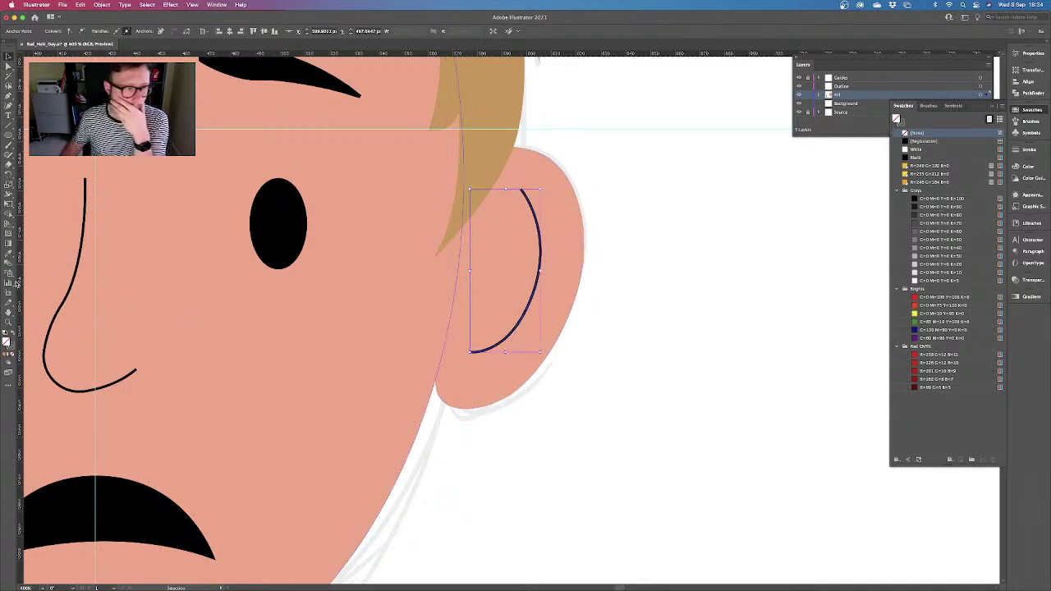
Set the inner ear line's stroke weight to 5 pt and apply the width profile tapered at both ends
click(1018, 151)
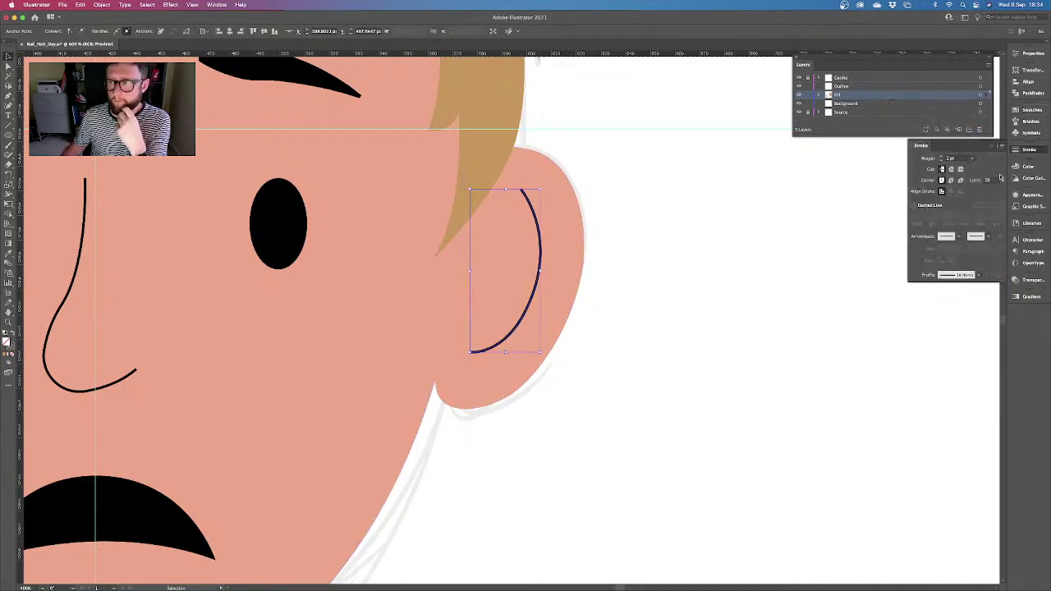
click(941, 157)
click(941, 156)
click(941, 157)
click(941, 157)
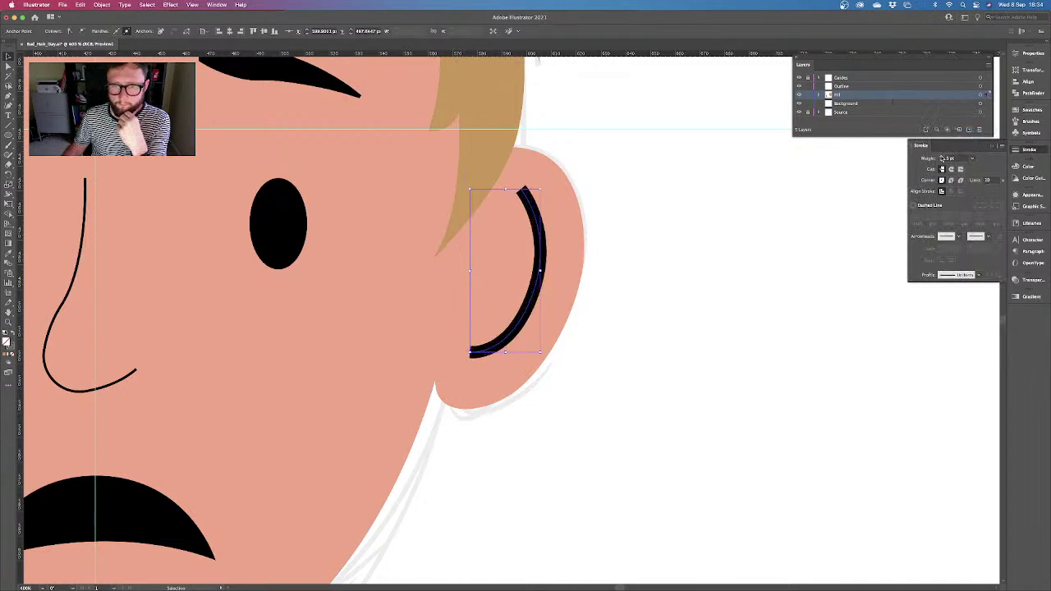
click(979, 276)
click(964, 358)
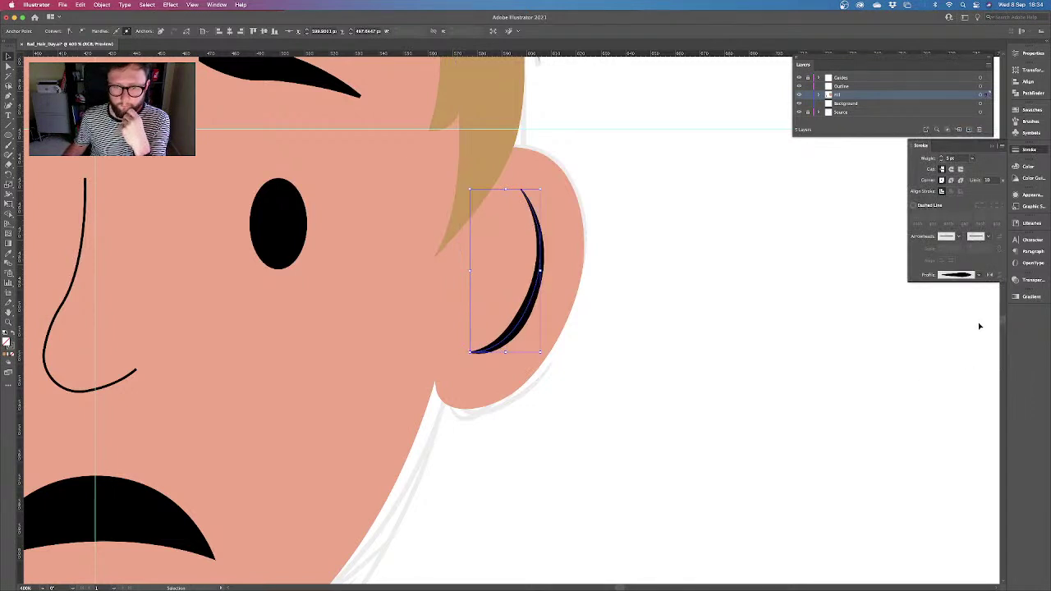
Flip the tapered width profile along the inner ear line and deselect the line
click(989, 276)
click(818, 343)
key(super+minus)
key(super+minus)
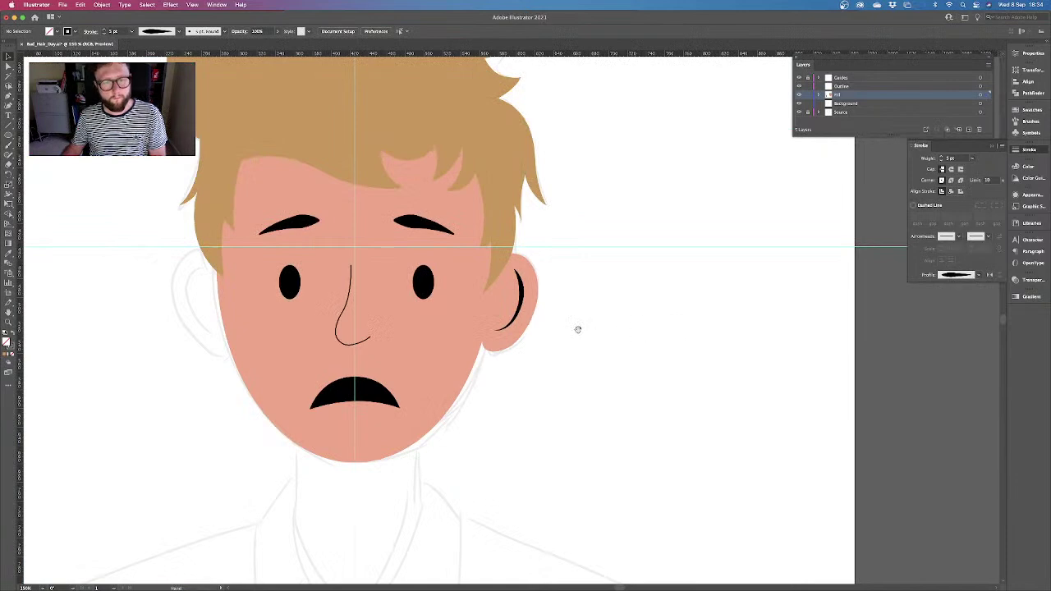
drag(577, 331, 708, 349)
key(super+minus)
key(super+minus)
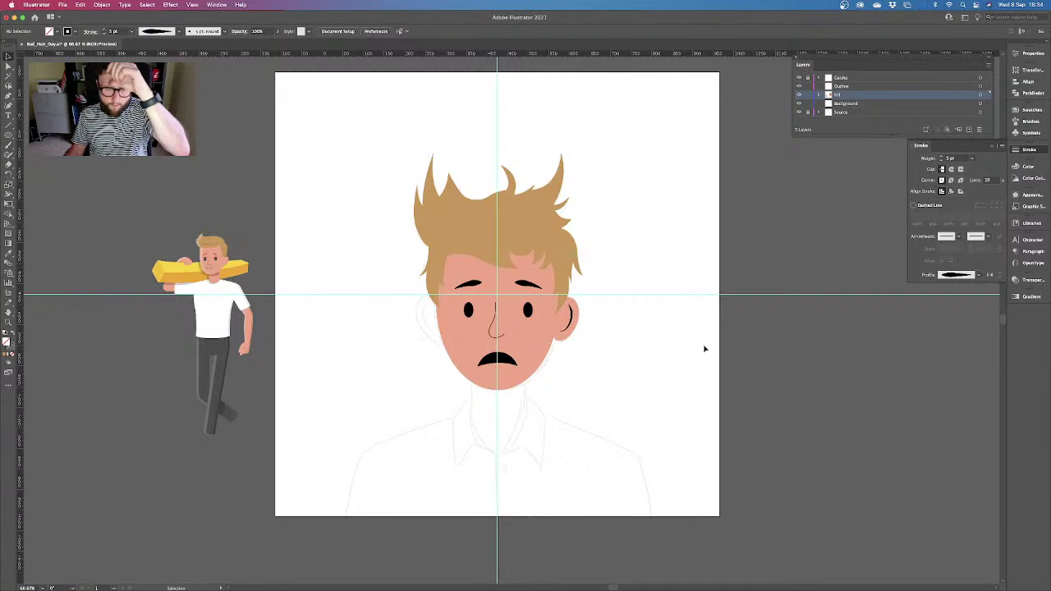
Paste a copy of the face ellipse in front of all artwork and fill it with C=0 M=100 Y=100 K=0
key(super+equal)
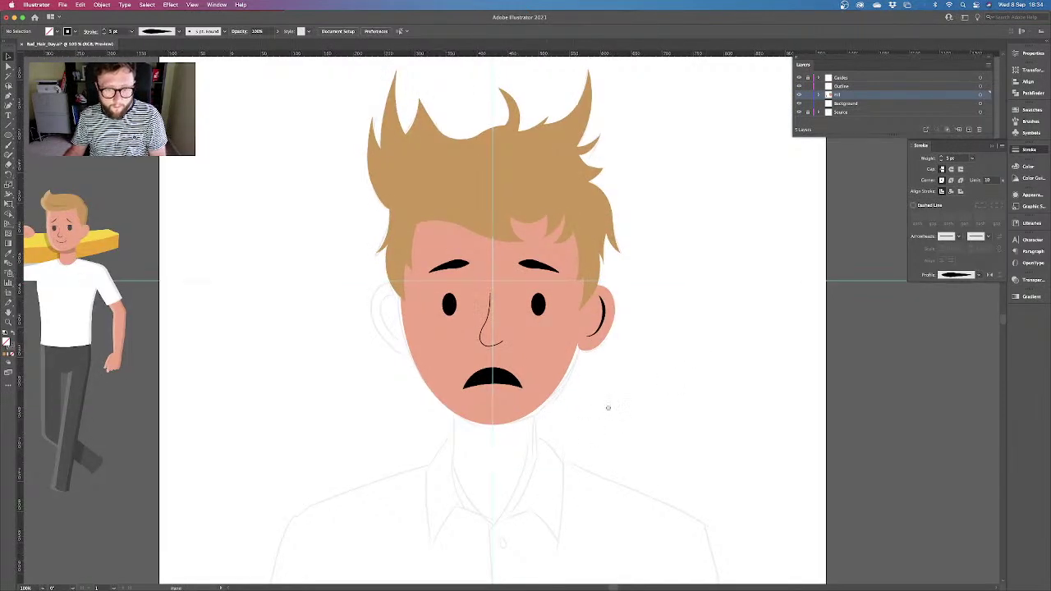
key(super+equal)
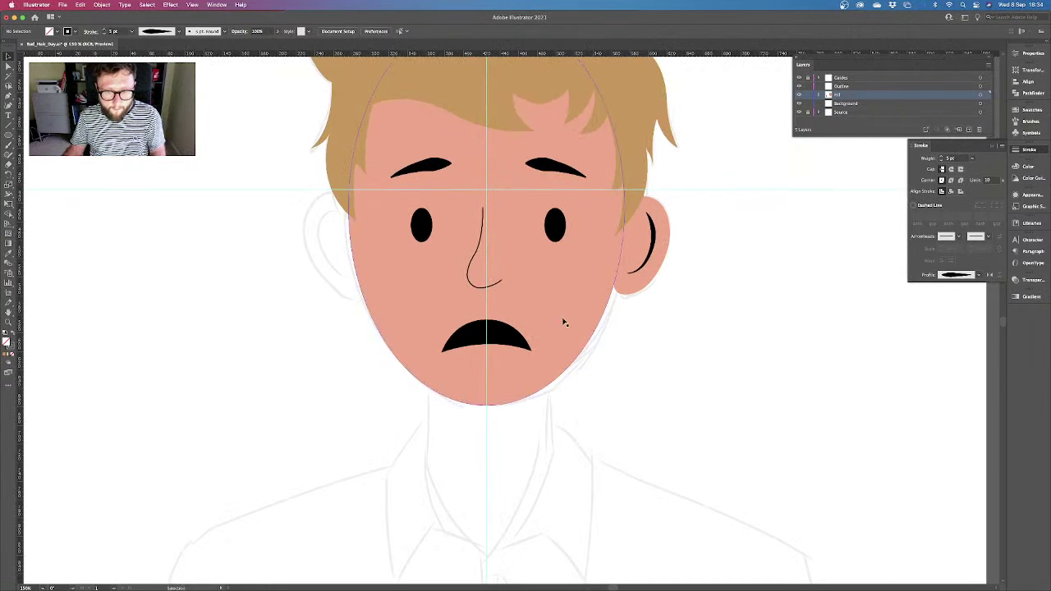
click(553, 301)
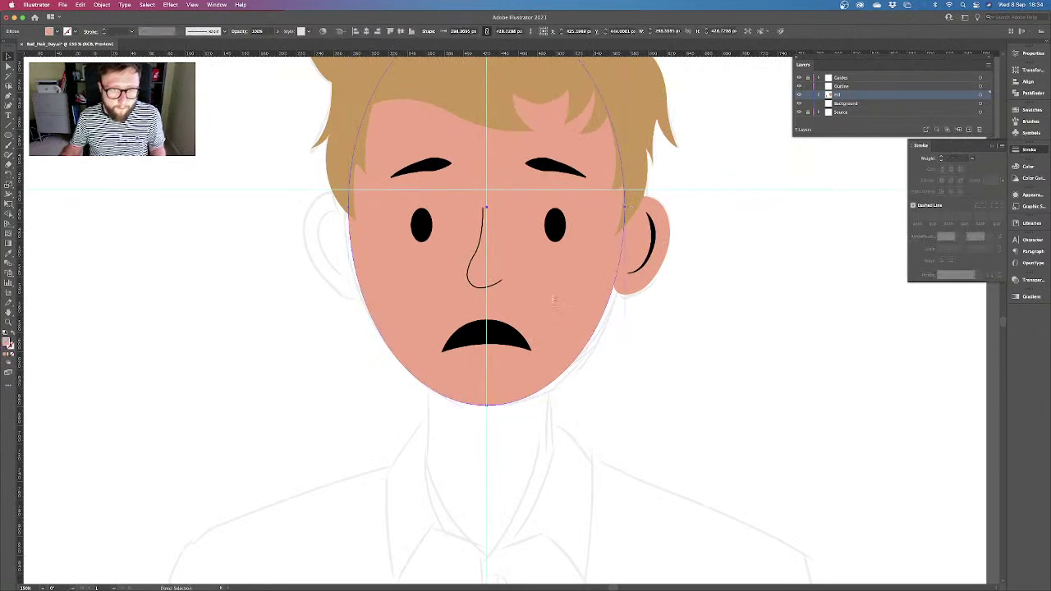
key(super+shift+bracketright)
key(v)
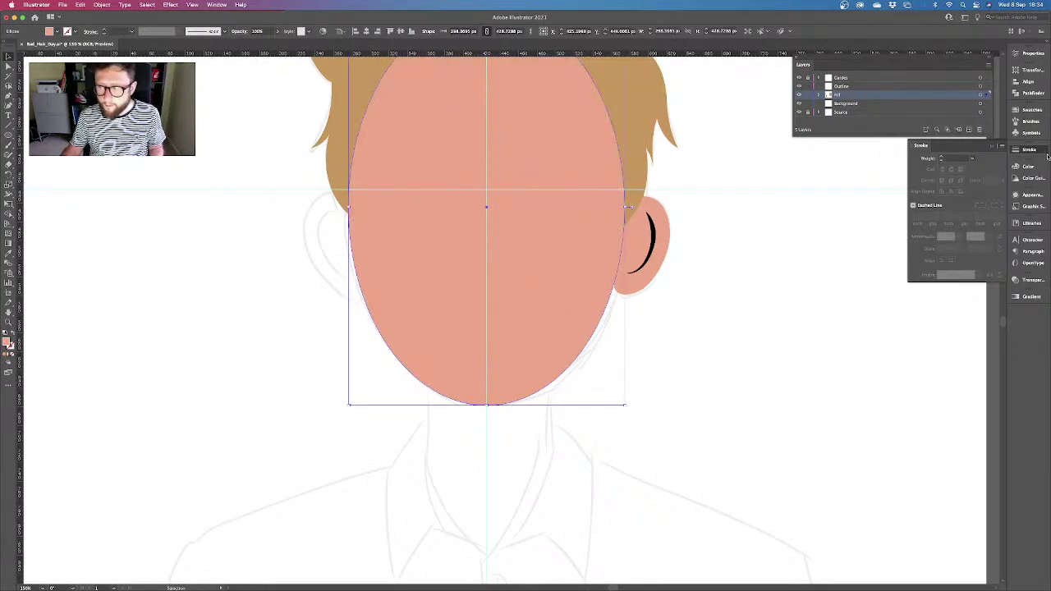
click(1034, 112)
click(927, 298)
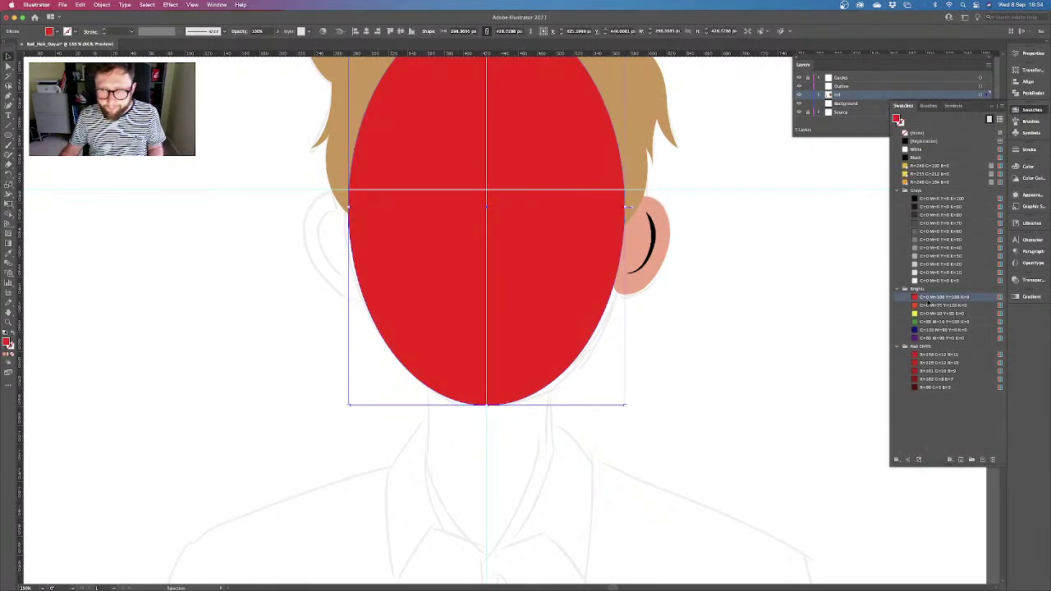
Add a second face ellipse copy filled with C=0 M=75 Y=100 K=0 and offset it slightly right and down
click(931, 305)
key(shift+Right)
key(shift+Right)
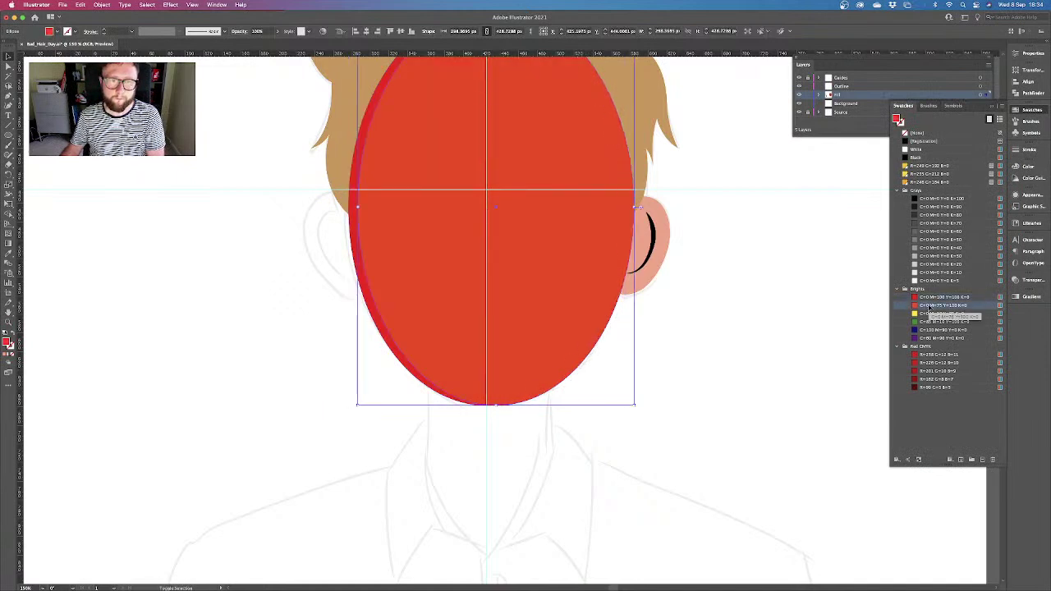
key(Right)
key(Down)
key(Down)
key(Down)
key(Down)
key(Down)
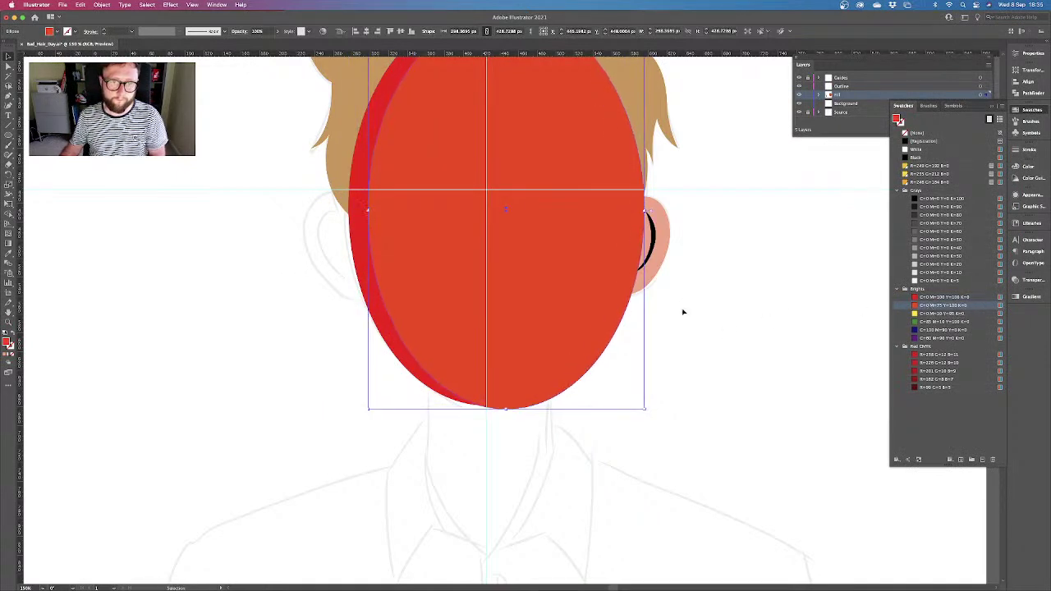
Split the two ellipses with the Shape Builder, keep only the red crescent on the face's left edge, and place it behind the hair
shift+click(358, 261)
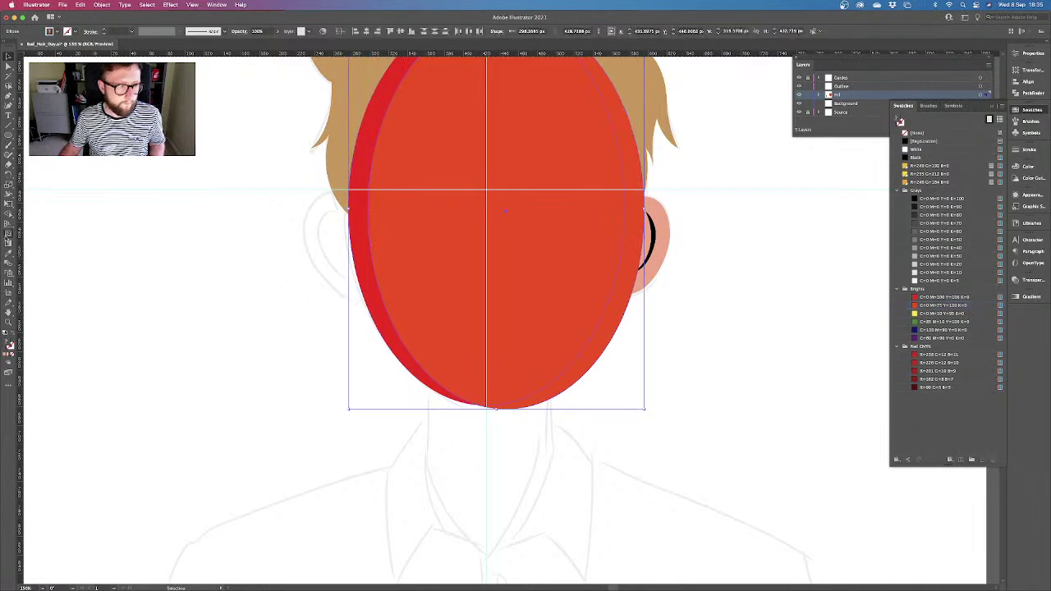
click(9, 215)
drag(622, 366, 551, 303)
key(v)
click(665, 363)
key(super+minus)
key(super+0)
click(449, 344)
key(a)
key(Delete)
key(v)
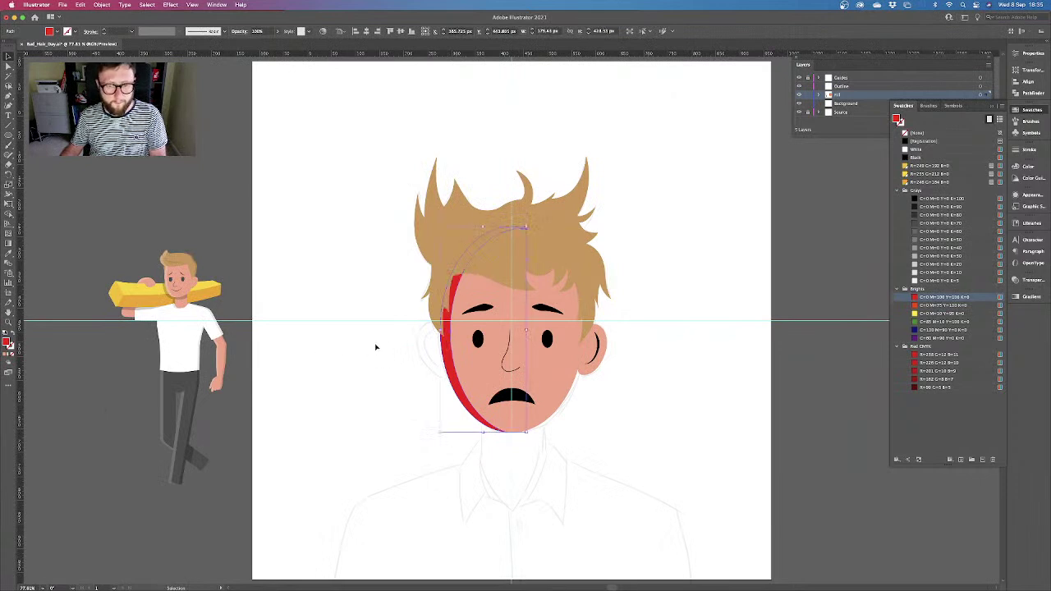
Fill the left face crescent with white and set its opacity to 40%
click(932, 150)
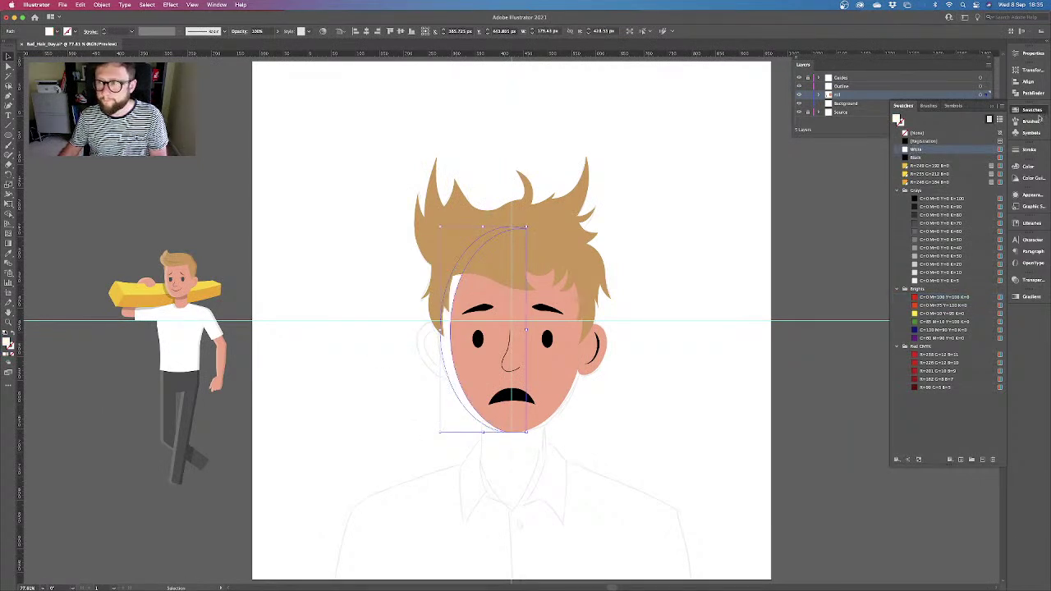
click(1018, 280)
click(977, 289)
text(40)
key(Return)
click(775, 462)
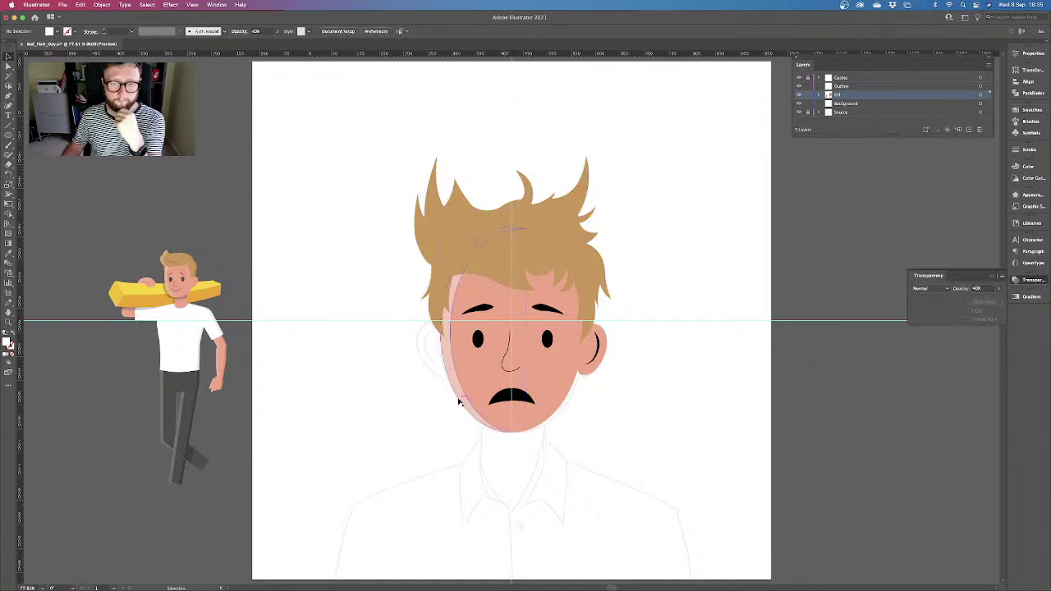
Reduce the white face highlight's opacity to 20%
double_click(458, 399)
key(Escape)
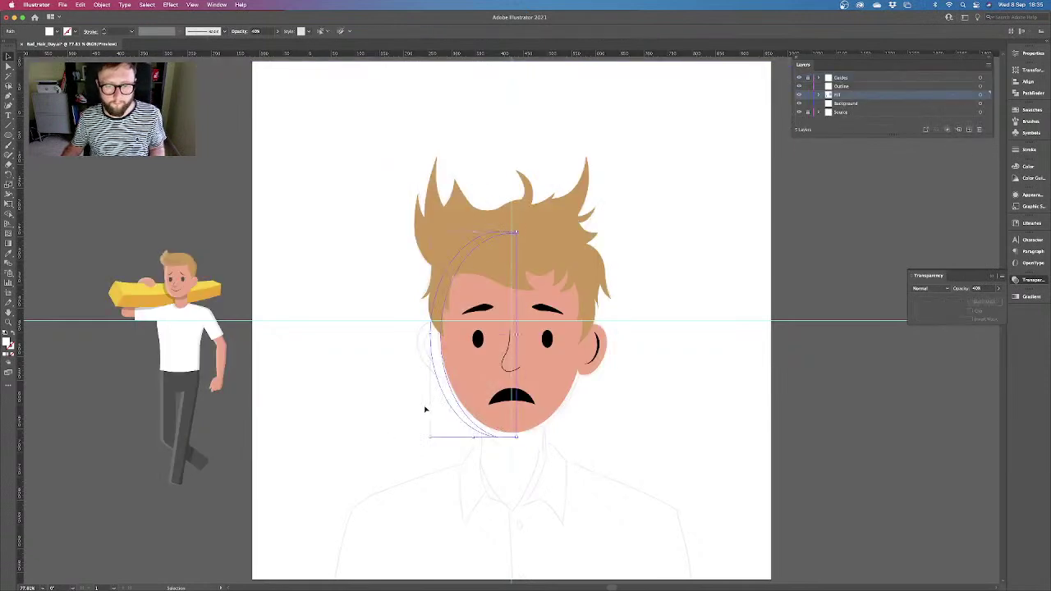
click(976, 288)
text(20)
key(Return)
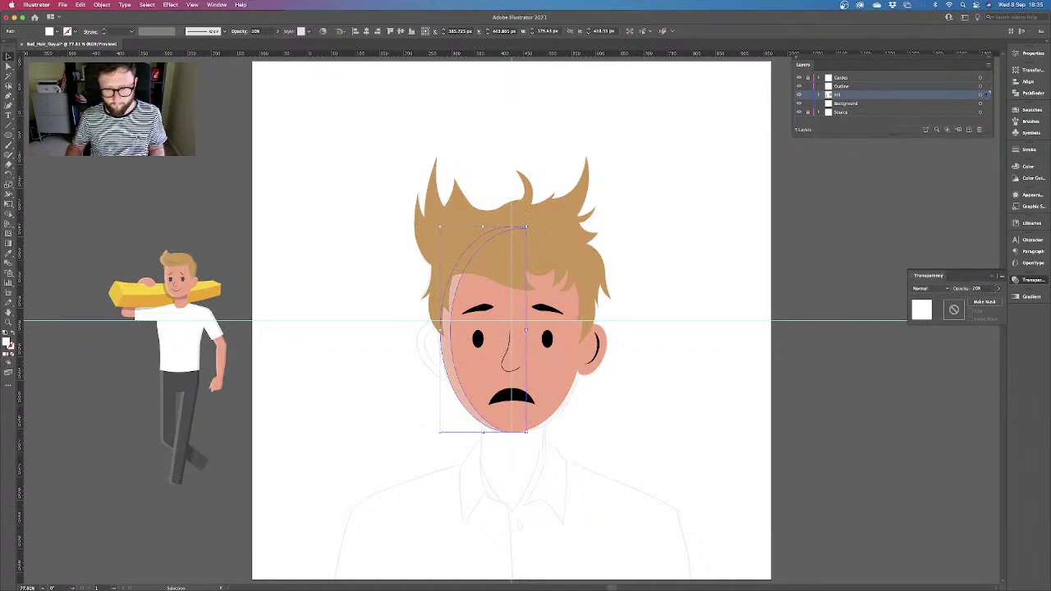
Paste another copy of the face ellipse in front of all artwork and fill it with C=0 M=75 Y=100 K=0
click(555, 373)
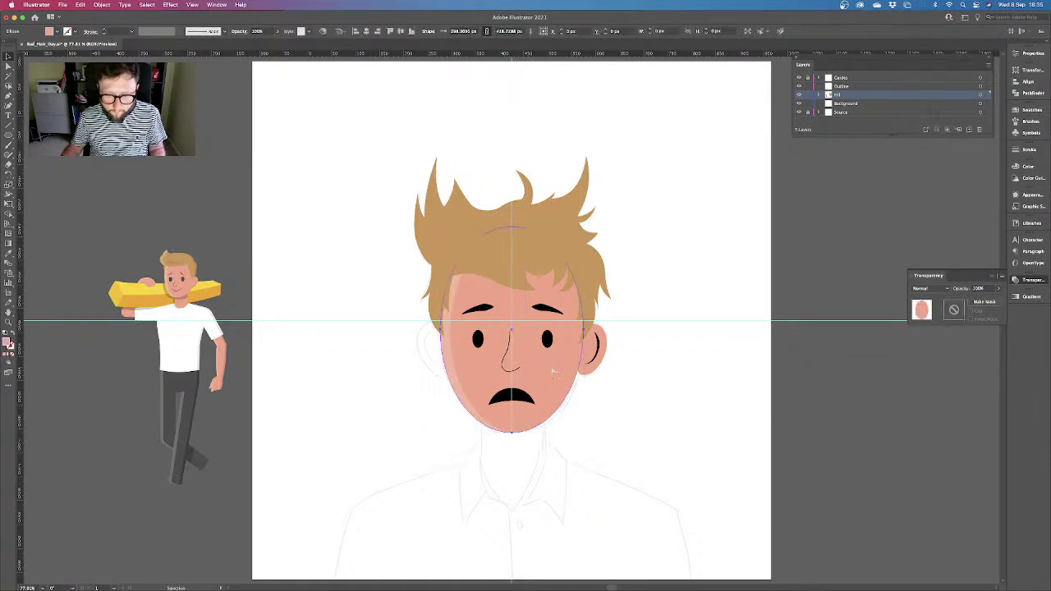
key(super+shift+bracketright)
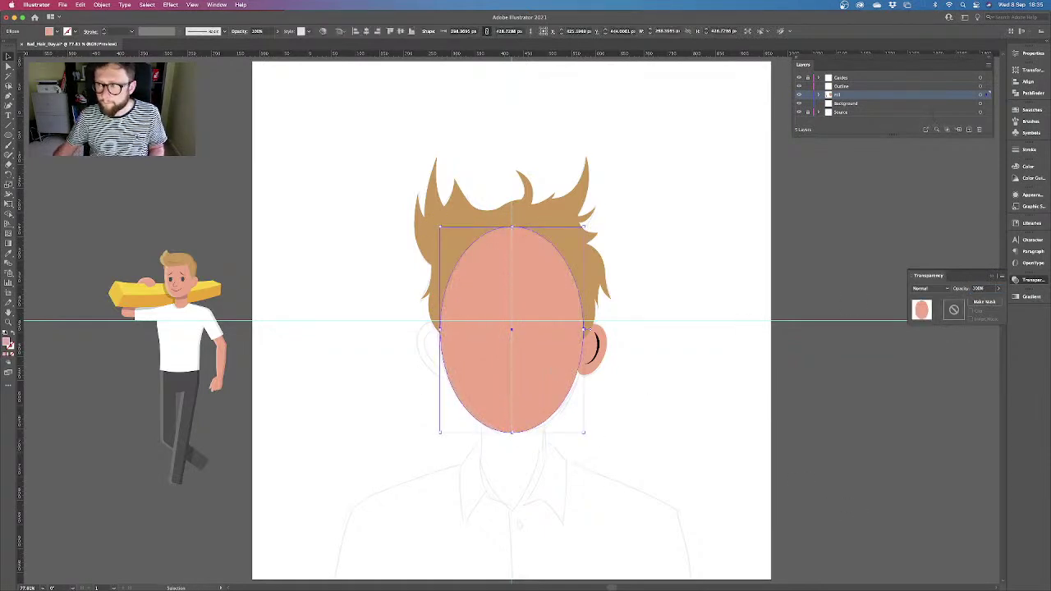
click(1031, 109)
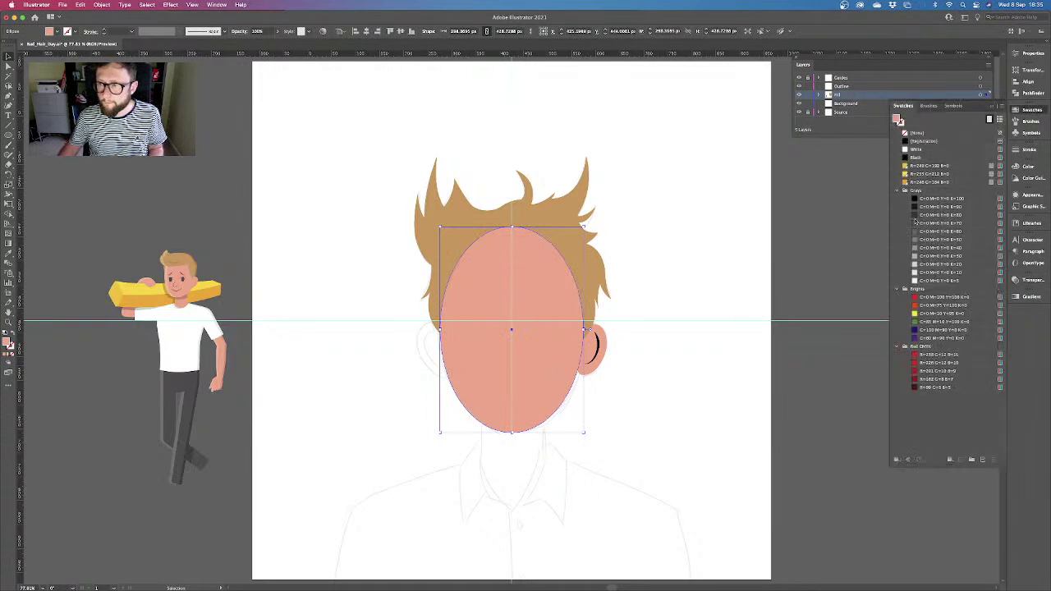
click(934, 306)
Add a second ellipse copy filled with C=0 M=100 Y=100 K=0 and offset it left to expose a thin right-hand sliver
click(933, 297)
key(Left)
key(Left)
key(Left)
key(Left)
key(Left)
key(Left)
key(Left)
key(Left)
key(Left)
key(Left)
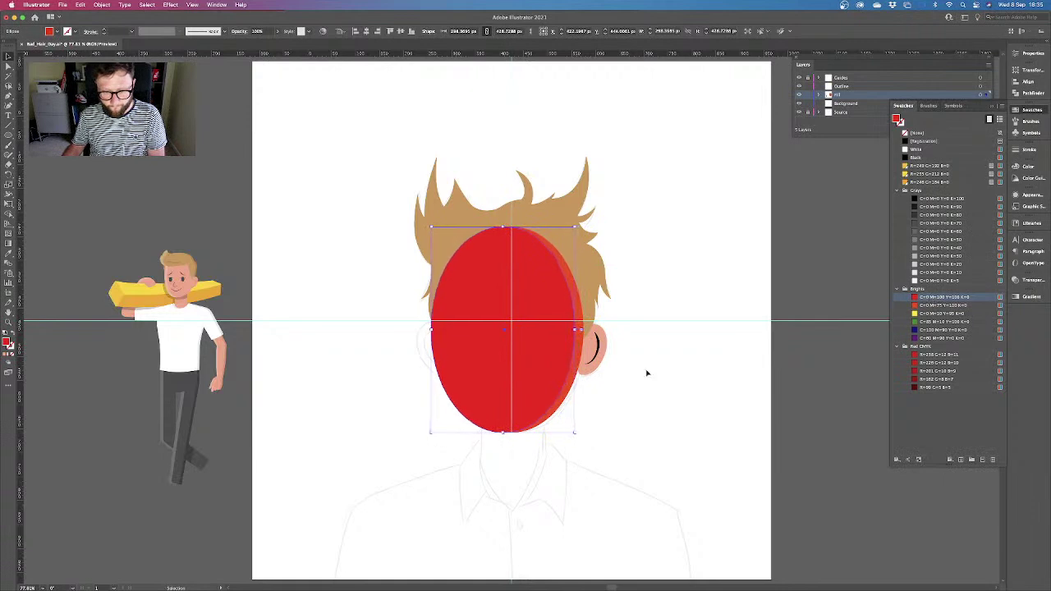
key(Right)
key(Right)
key(Right)
key(Right)
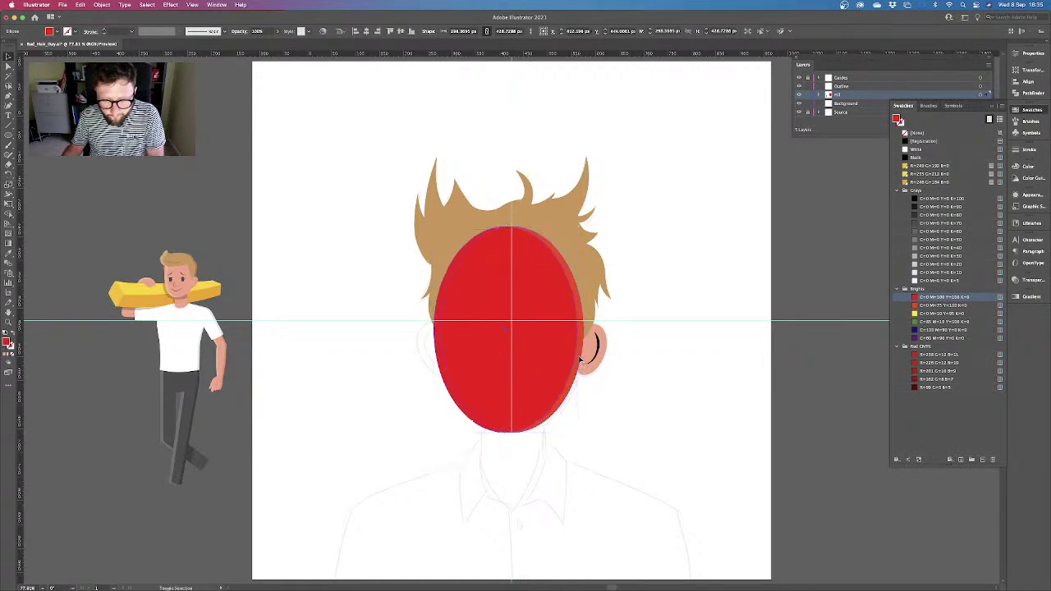
Use the Shape Builder on both ellipses, keep only the crescent on the face's right edge, and place it behind the hair
key(x)
click(8, 216)
drag(352, 315, 458, 321)
key(v)
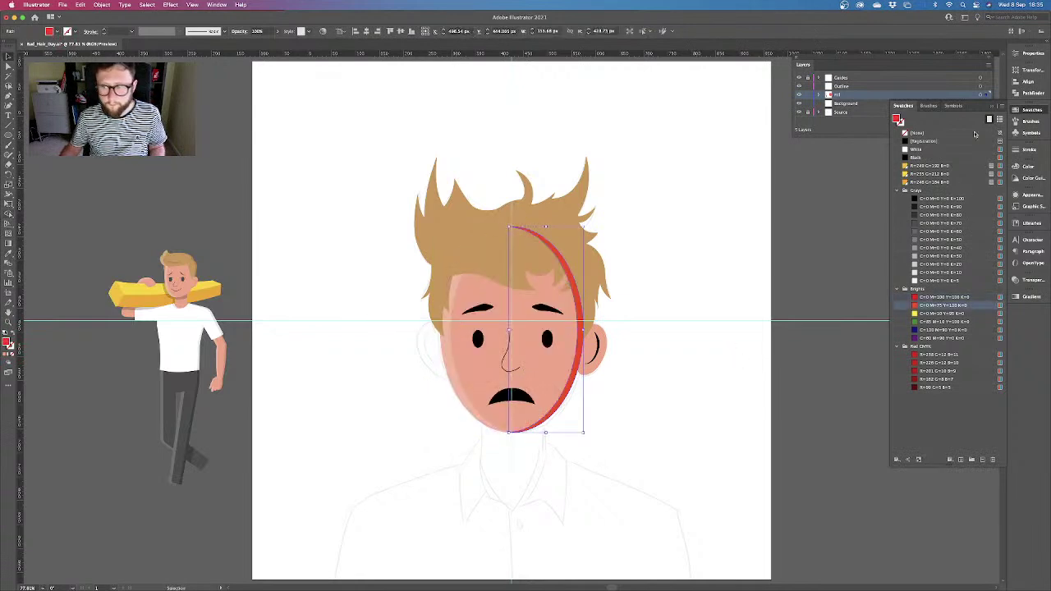
Fill the right face crescent with black, set its opacity to 20%, and deselect it
click(921, 156)
click(1022, 280)
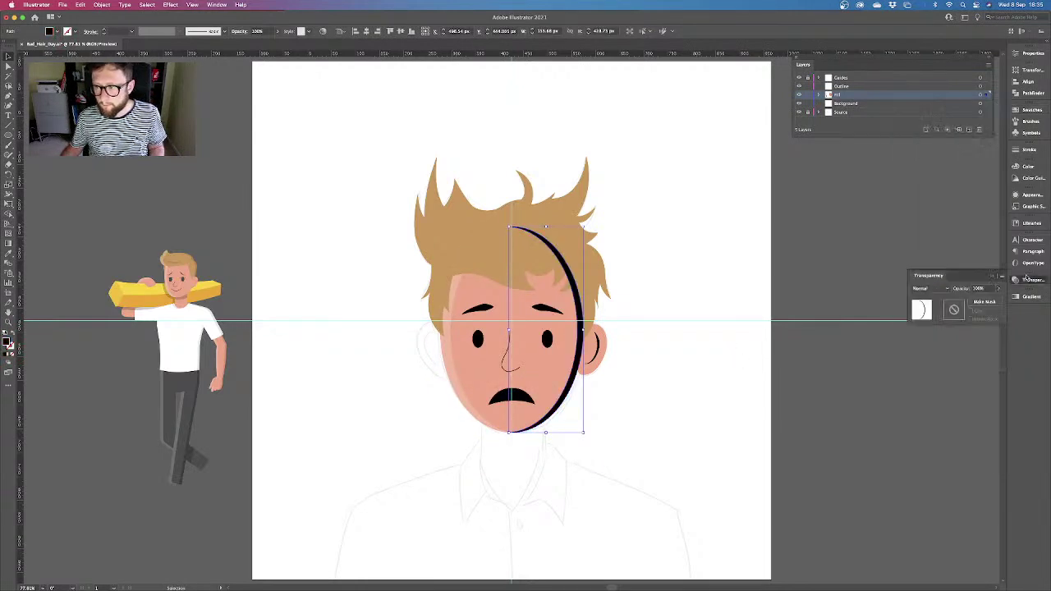
click(977, 289)
text(20)
key(Return)
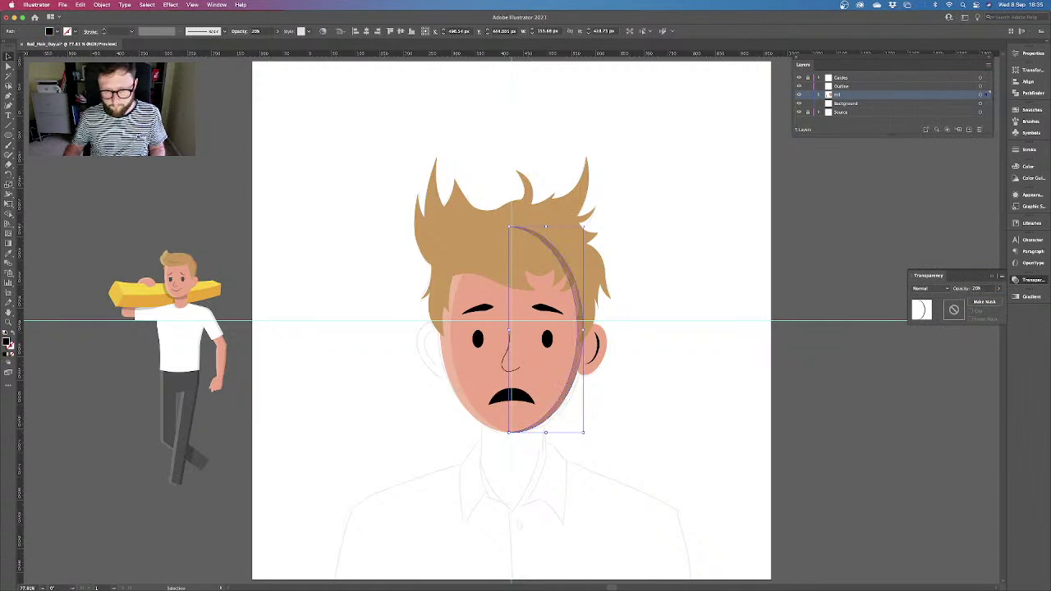
click(725, 342)
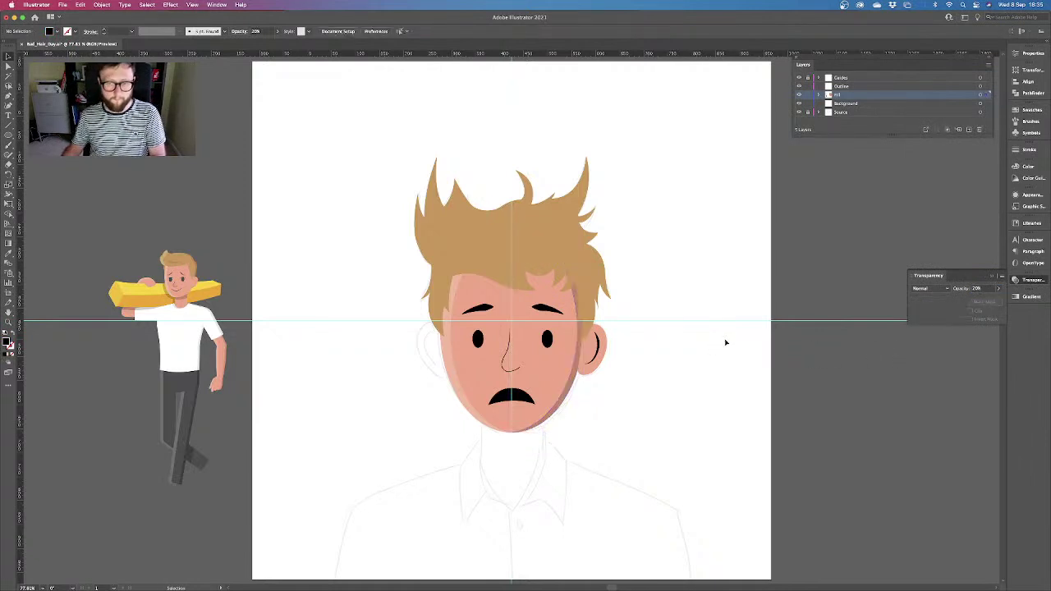
Hide the guides over the artwork
key(super+apostrophe)
key(super+apostrophe)
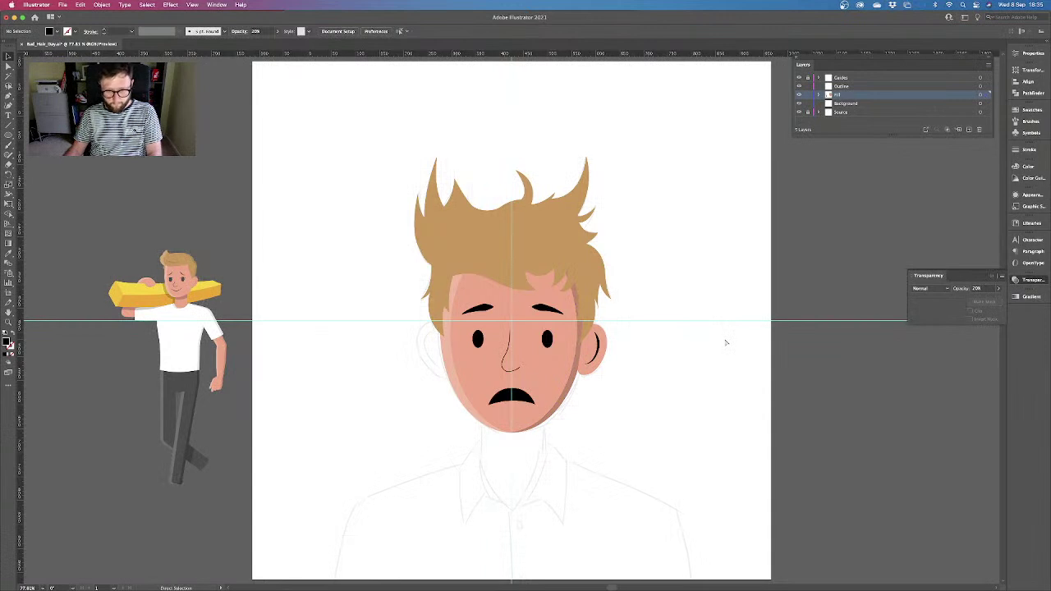
key(v)
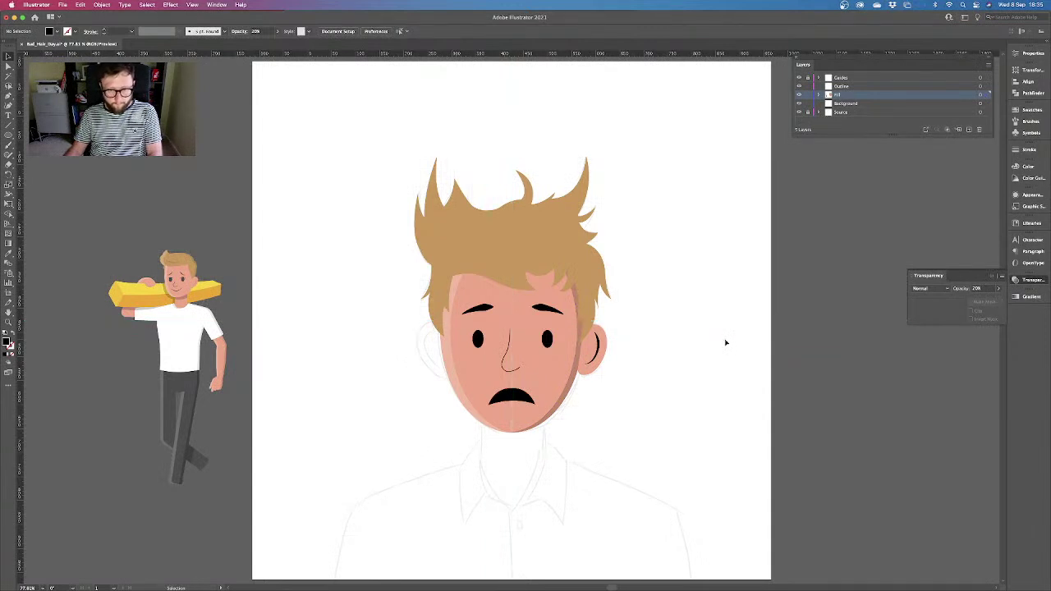
key(super+minus)
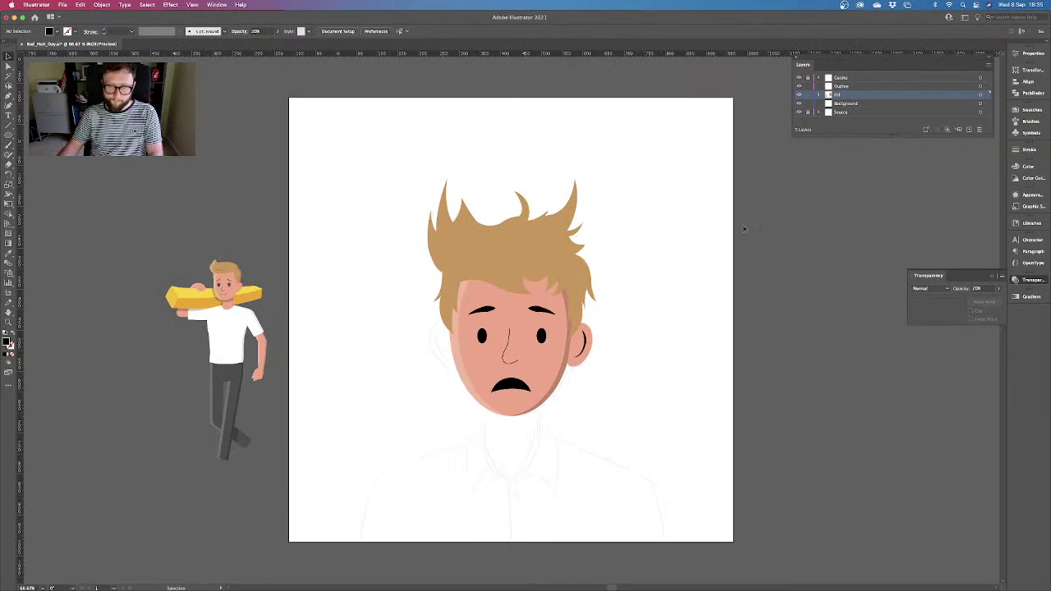
Fill both eyes with the dark grey swatch C=0 M=0 Y=0 K=80
key(super+plus)
key(super+plus)
click(469, 330)
shift+click(604, 331)
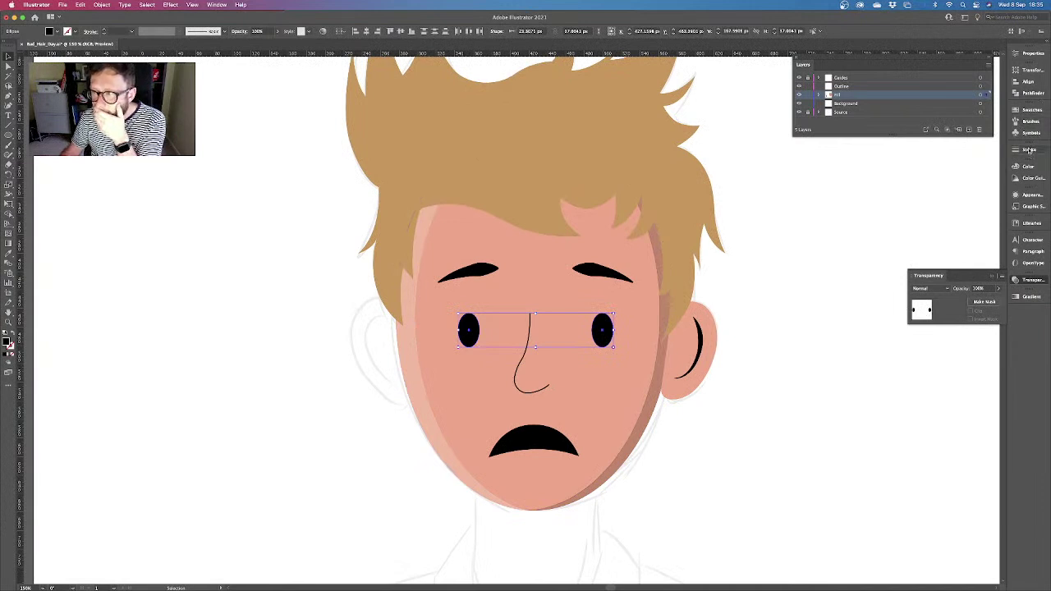
click(1032, 109)
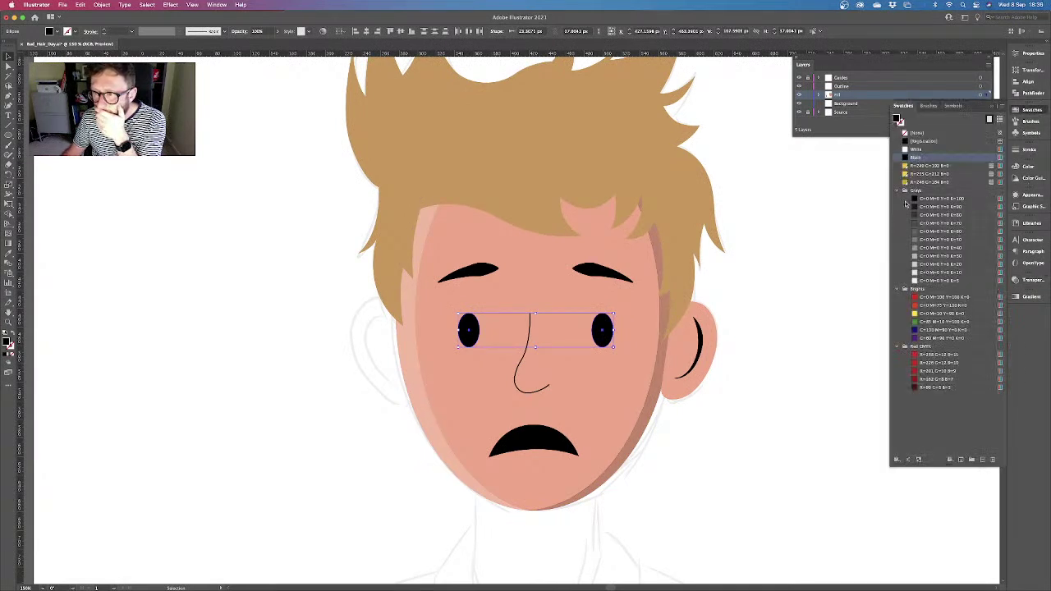
click(933, 222)
click(932, 215)
click(775, 292)
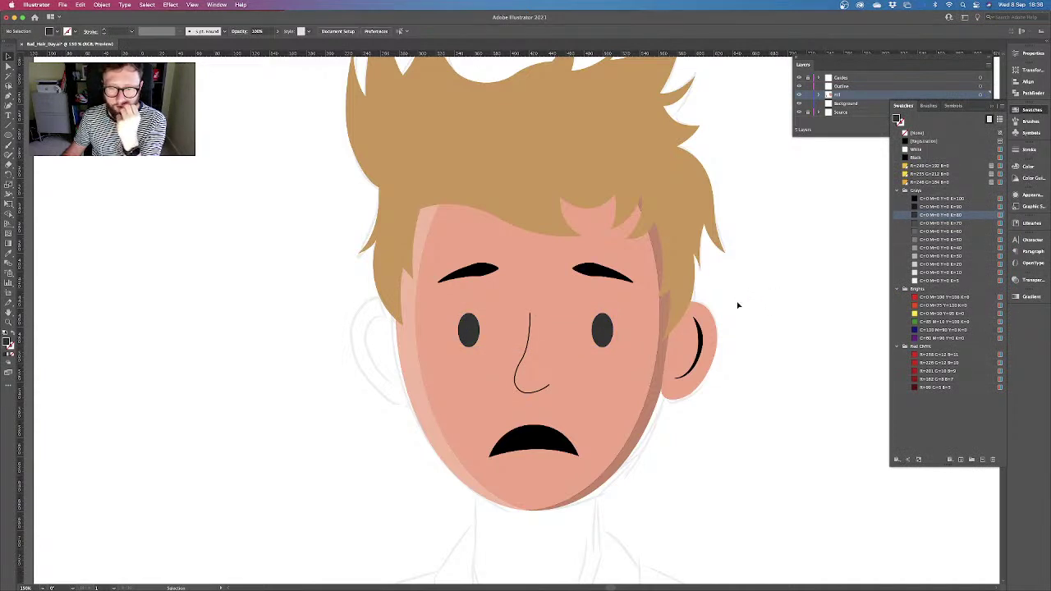
Fill the mouth with the same C=0 M=0 Y=0 K=80 grey and deselect it
click(524, 435)
click(941, 216)
click(793, 277)
key(super+minus)
key(super+minus)
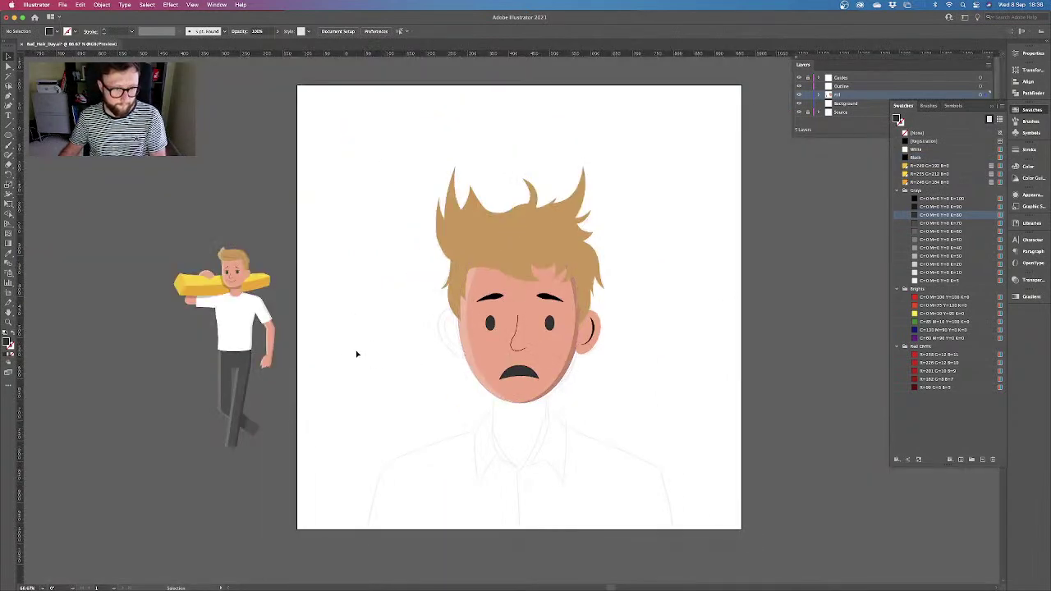
Set the inner ear line's opacity to 50%
key(super+plus)
key(super+plus)
key(super+plus)
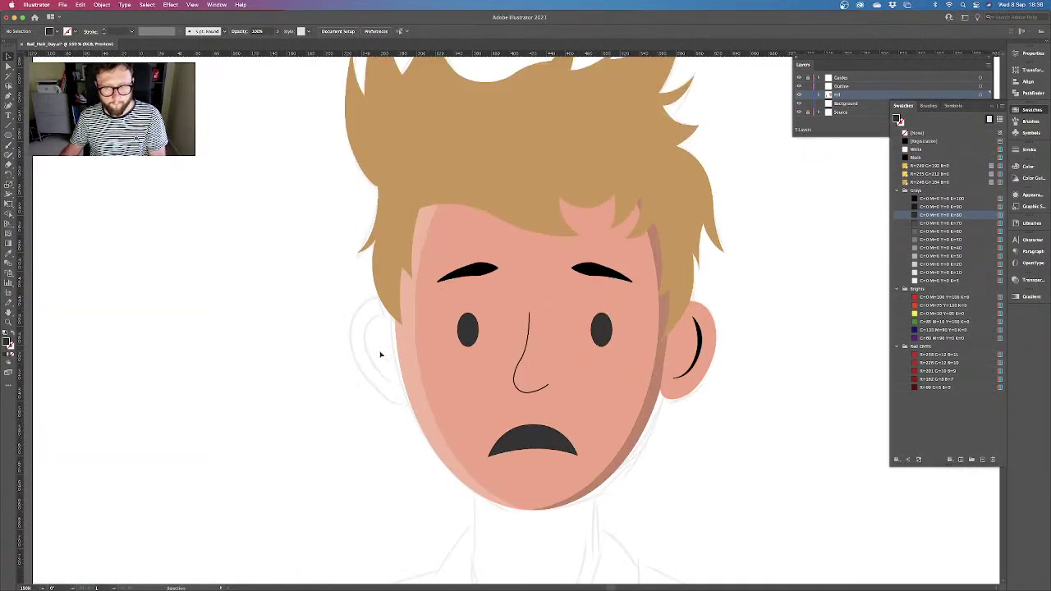
click(630, 338)
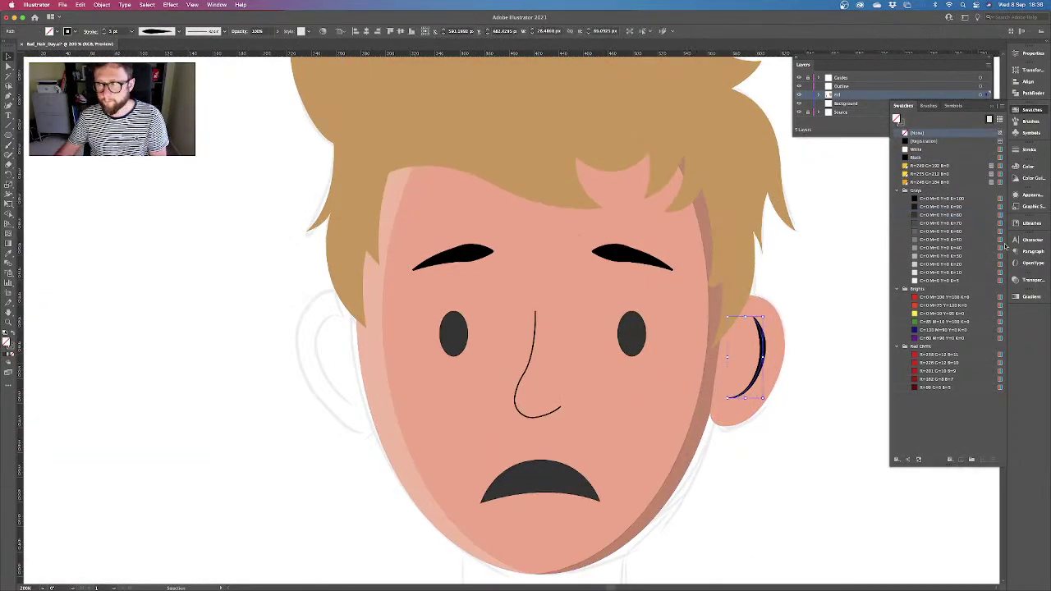
click(1033, 280)
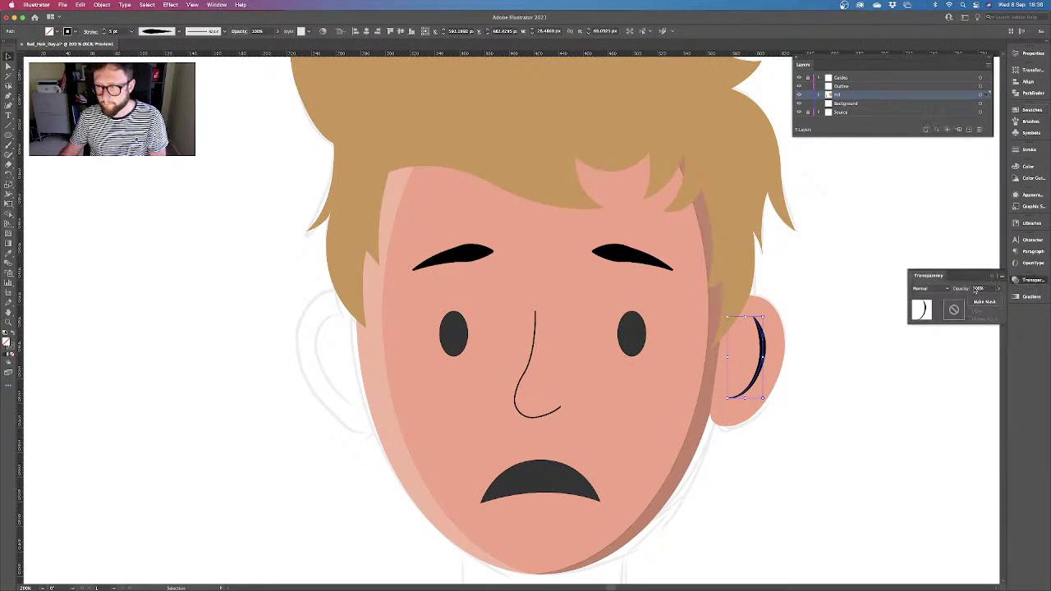
text(50)
key(Return)
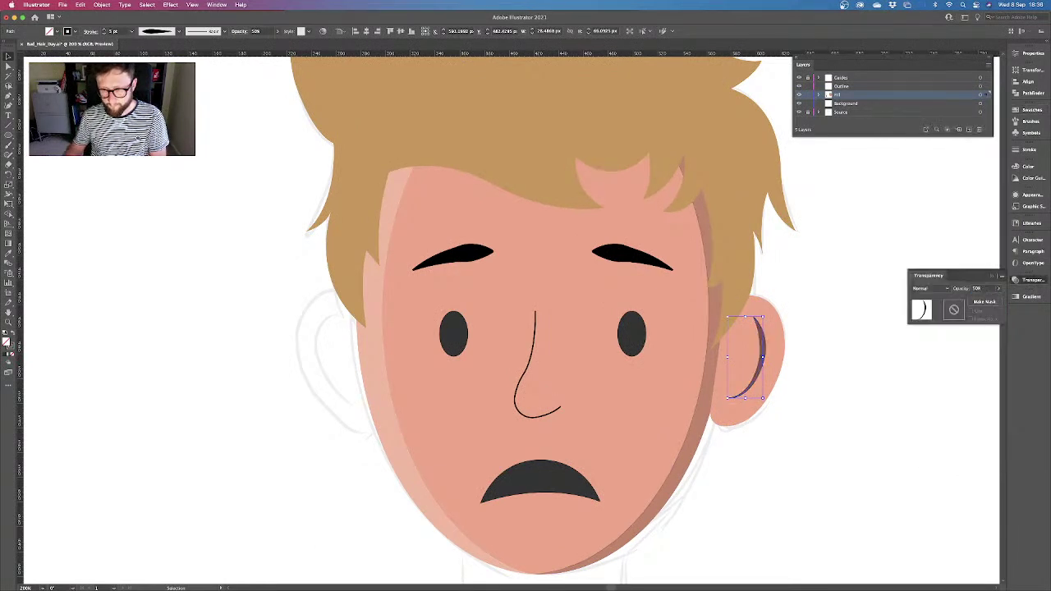
Set the inner ear line's opacity to 30% and deselect it
click(975, 288)
text(30)
key(Return)
click(850, 389)
Paste a copy of the ear and its inner line in place and reflect it across the vertical axis
click(755, 377)
key(super+shift+v)
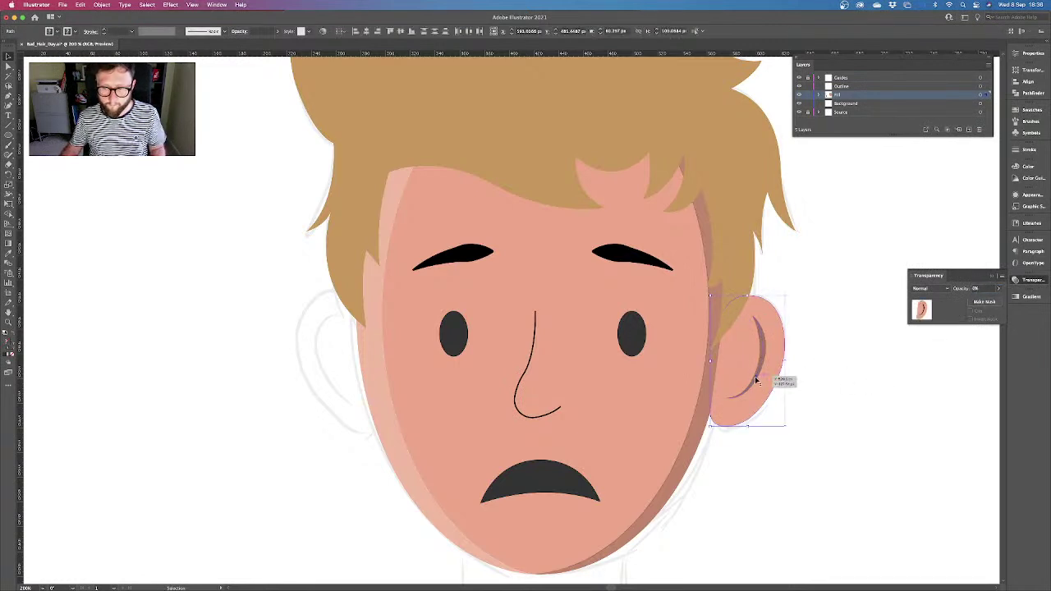
right_click(748, 360)
mouse_move(786, 487)
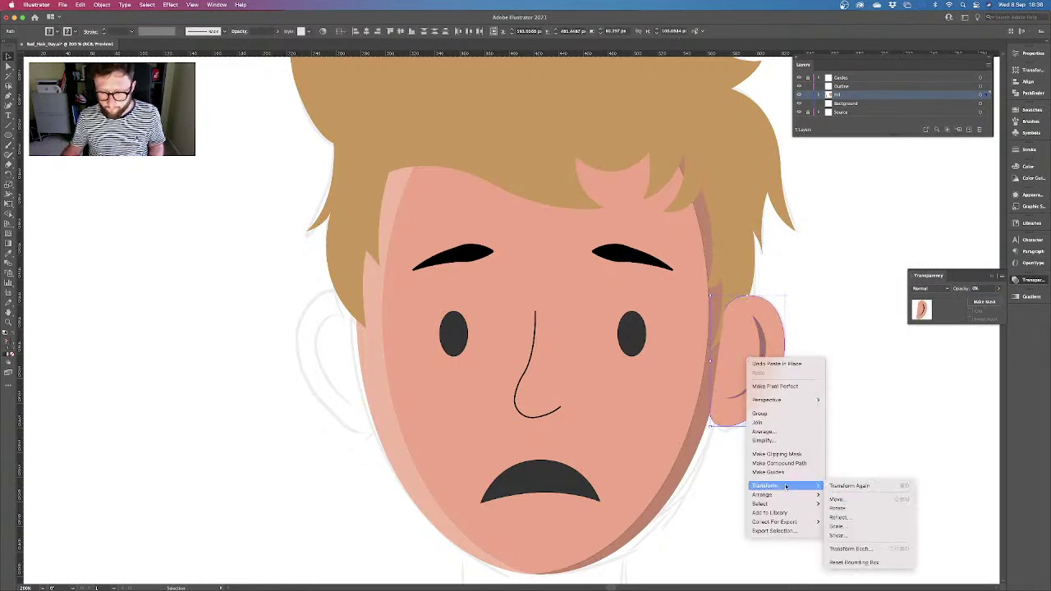
click(838, 517)
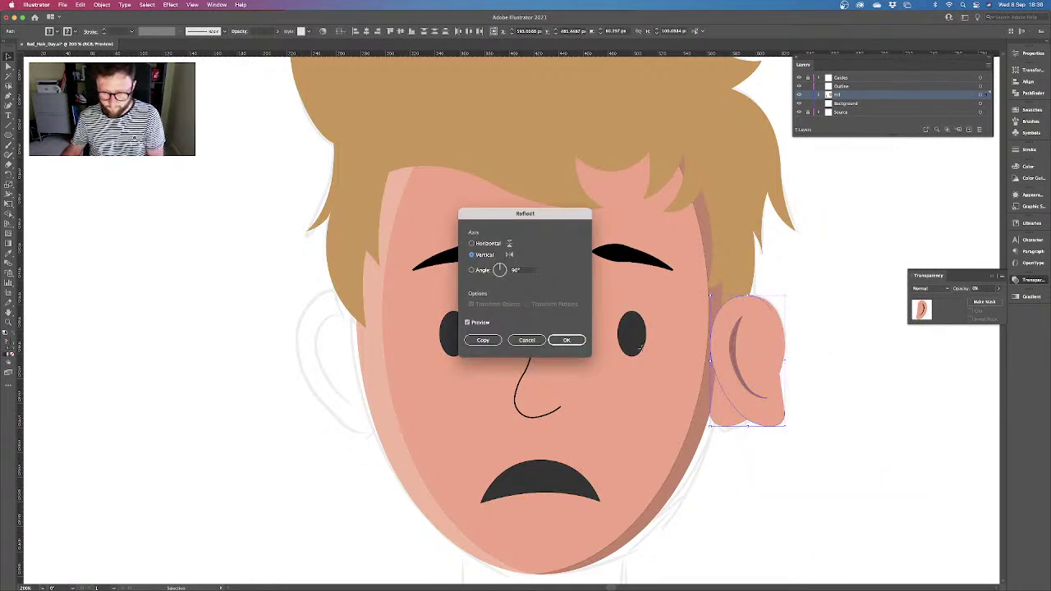
key(Return)
Move the mirrored ear onto the sketched ear on the opposite side of the head and send it to the back
drag(770, 359, 356, 353)
right_click(356, 354)
mouse_move(385, 492)
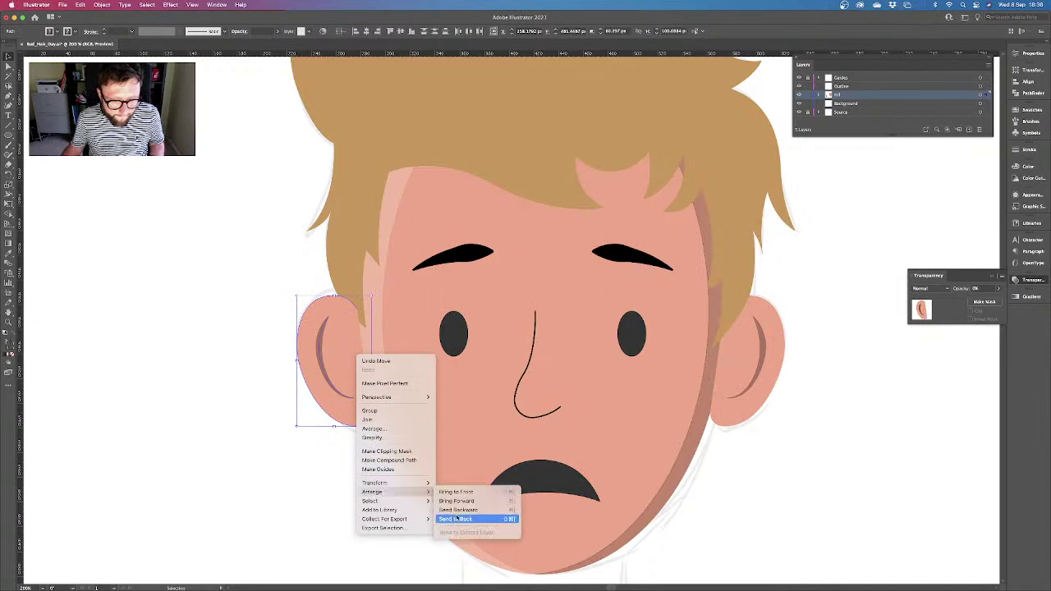
click(456, 519)
click(763, 519)
Bring a copy of the right-hand ear shape to the front and fill it with the red swatch C=0 M=100 Y=100 K=0
key(super+0)
key(super+equal)
key(super+equal)
key(super+equal)
drag(821, 480, 717, 392)
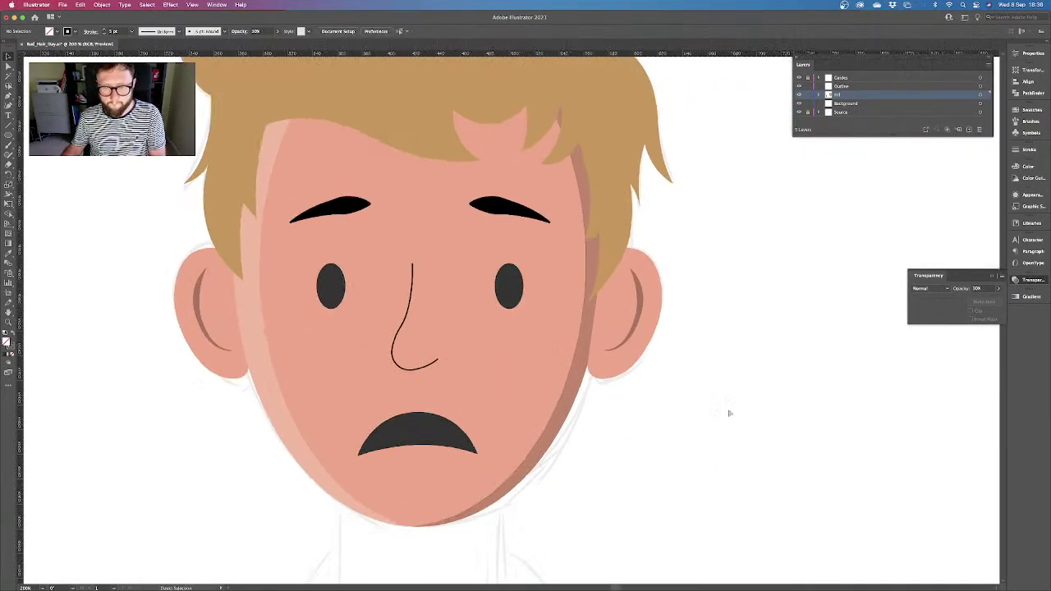
scroll(730, 413, down, 2)
scroll(704, 413, up, 3)
click(679, 331)
key(a)
key(v)
key(super+shift+bracketright)
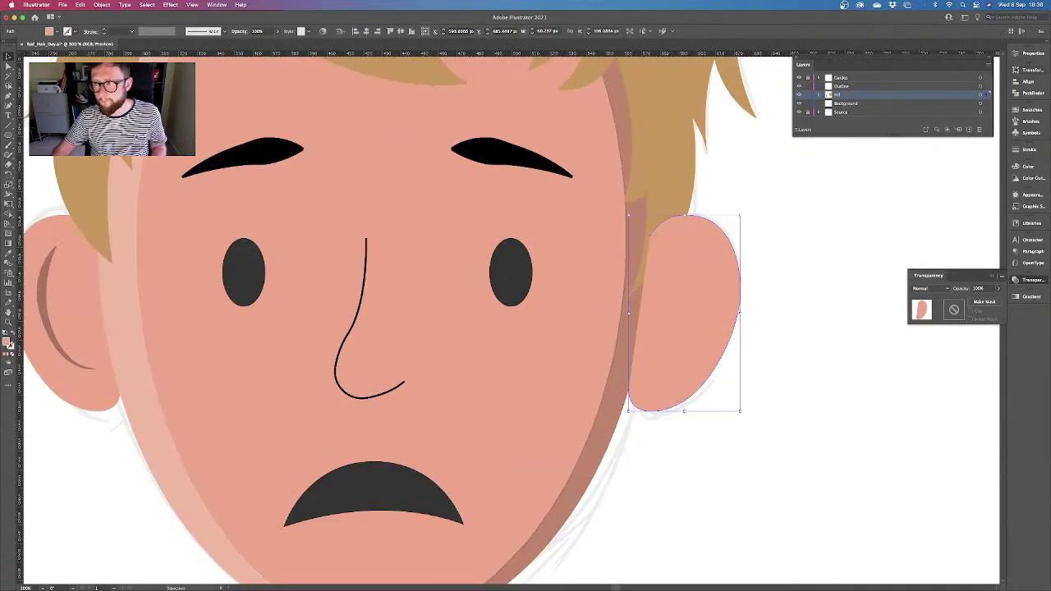
click(1030, 110)
click(930, 297)
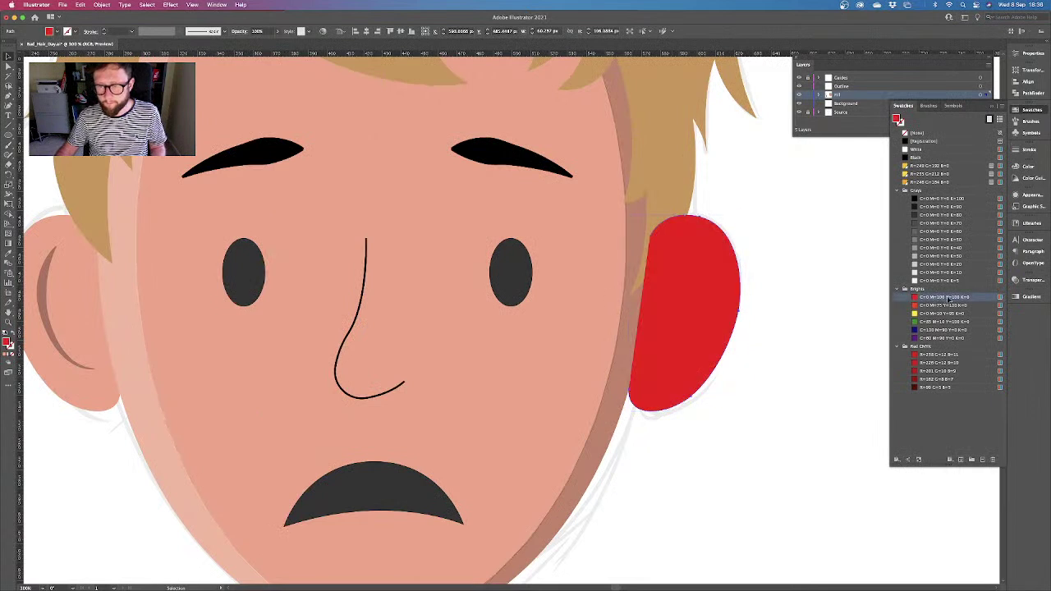
Fill a duplicate of the red ear with C=0 M=75 Y=100 K=0 and offset it slightly down and to the right
click(936, 306)
key(Down)
key(Down)
key(Down)
key(Down)
key(Down)
key(Down)
key(Down)
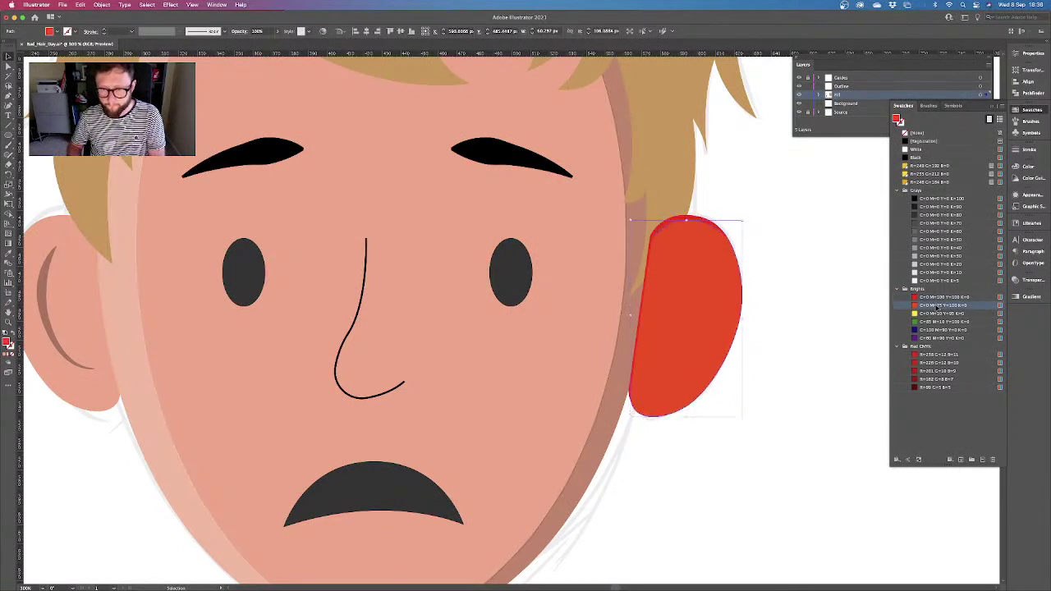
key(Down)
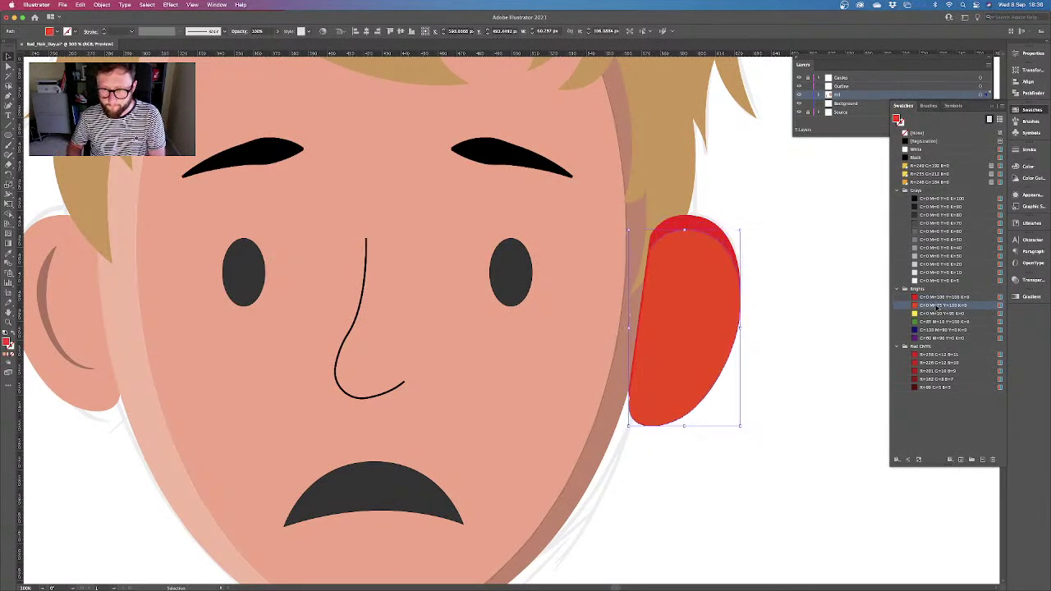
key(Down)
key(Down)
key(Down)
key(Down)
key(Right)
key(Right)
key(Right)
key(Right)
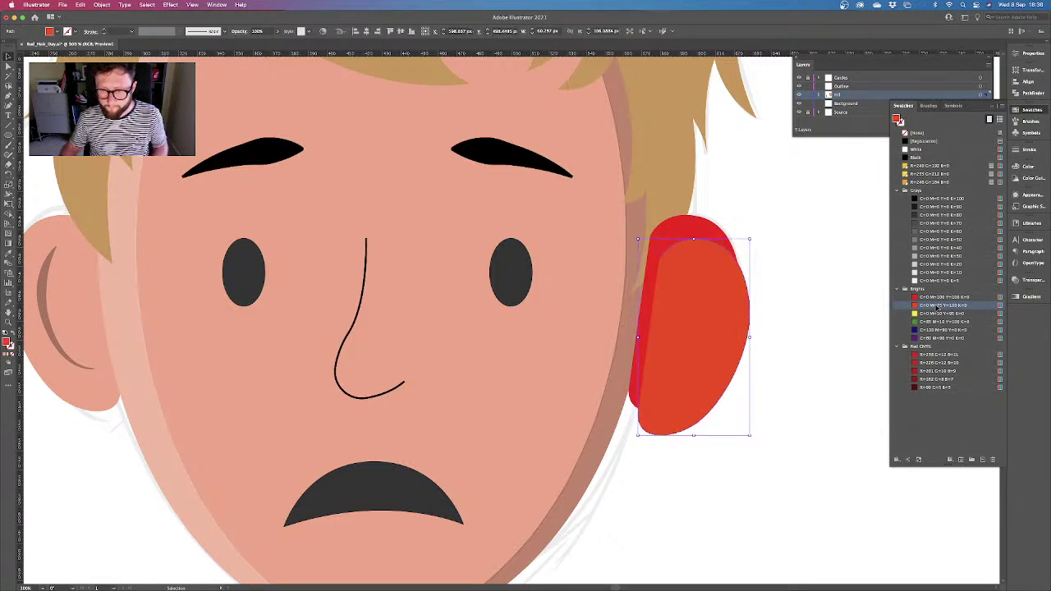
Cut the offset duplicate out of the red ear with the Shape Builder
shift+click(709, 228)
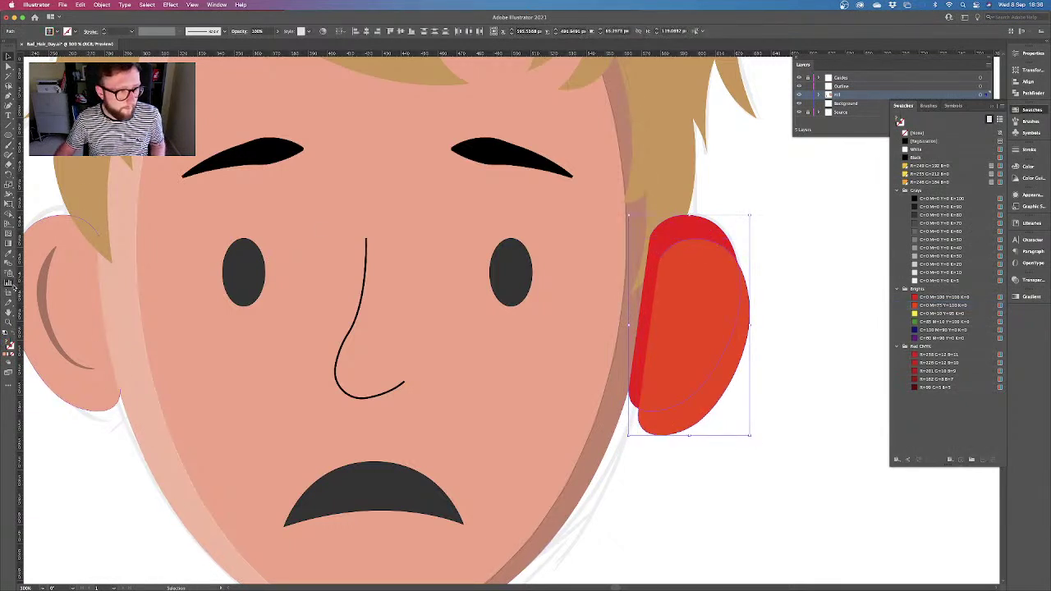
click(8, 215)
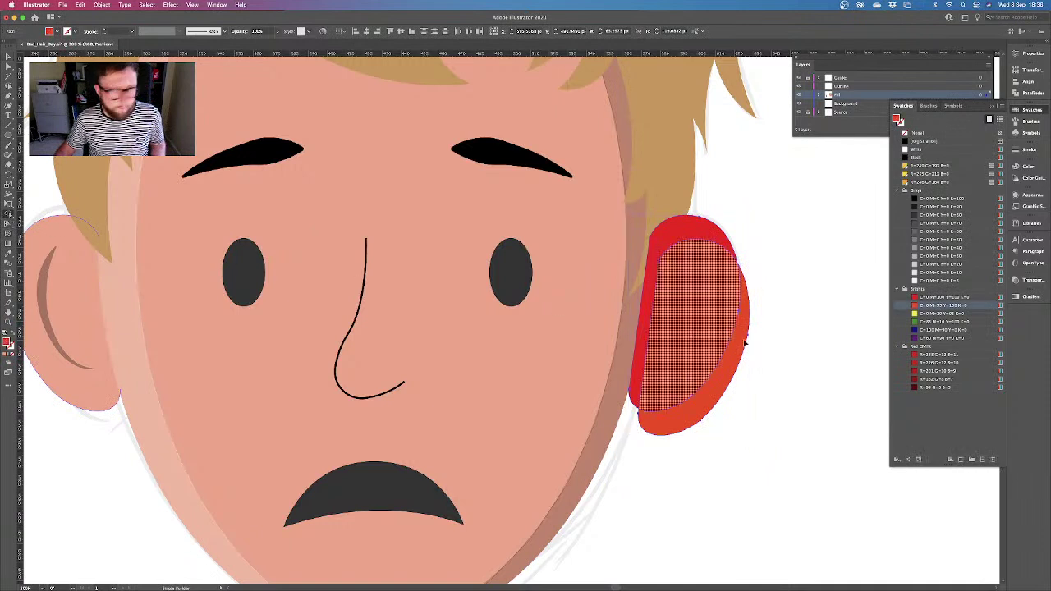
alt+click(696, 333)
key(v)
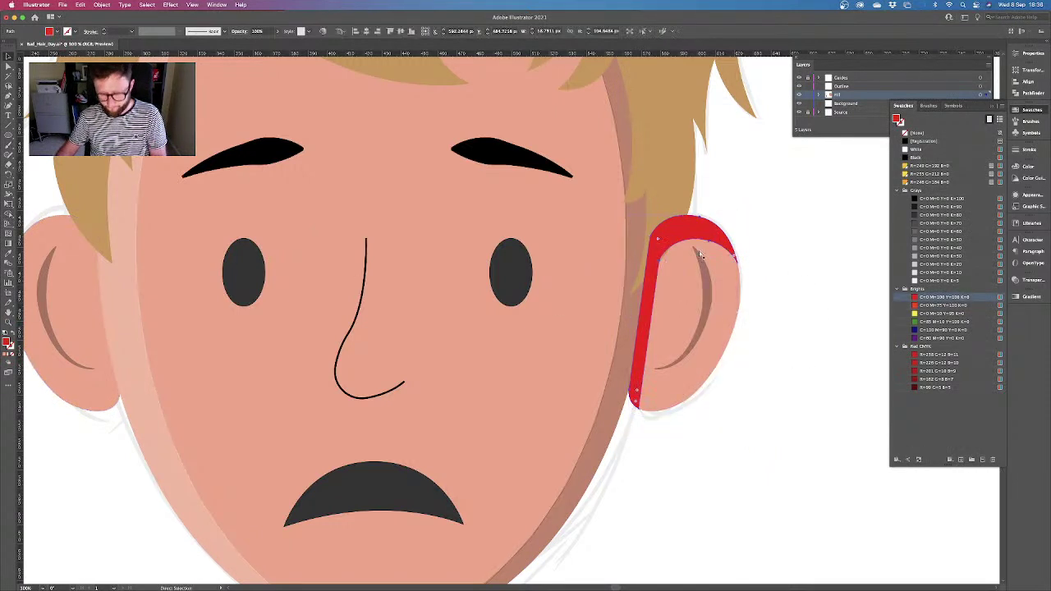
Adjust the red sliver's stacking order, then delete it from the ear
key(super+bracketleft)
key(super+bracketleft)
key(super+bracketright)
click(772, 275)
click(717, 241)
key(Delete)
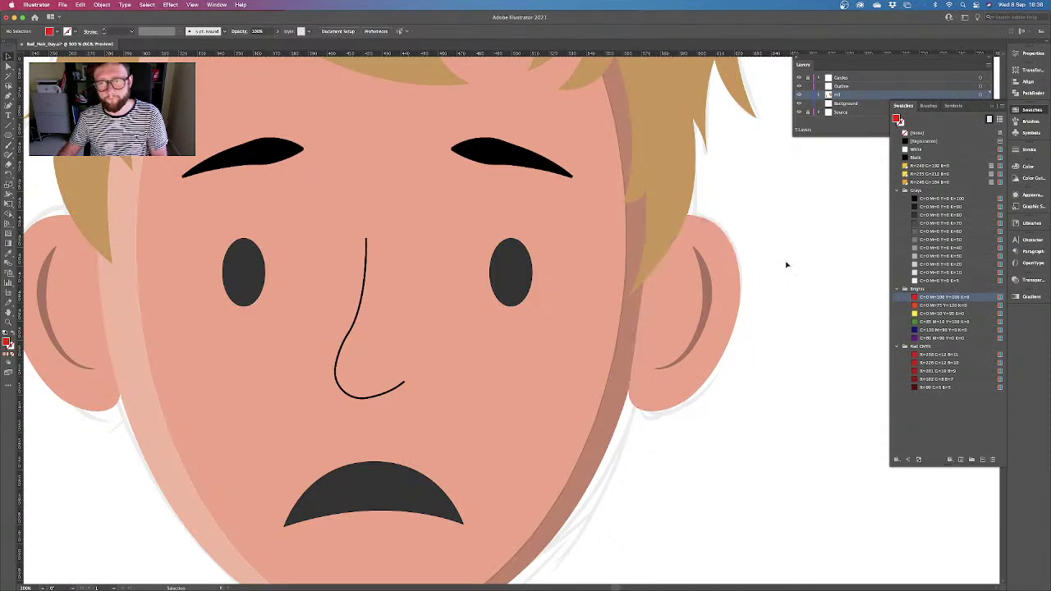
Bring a copy of the face ellipse to the front and offset it down and right so it overlaps the ear
key(super+minus)
click(563, 334)
key(super+shift+bracketright)
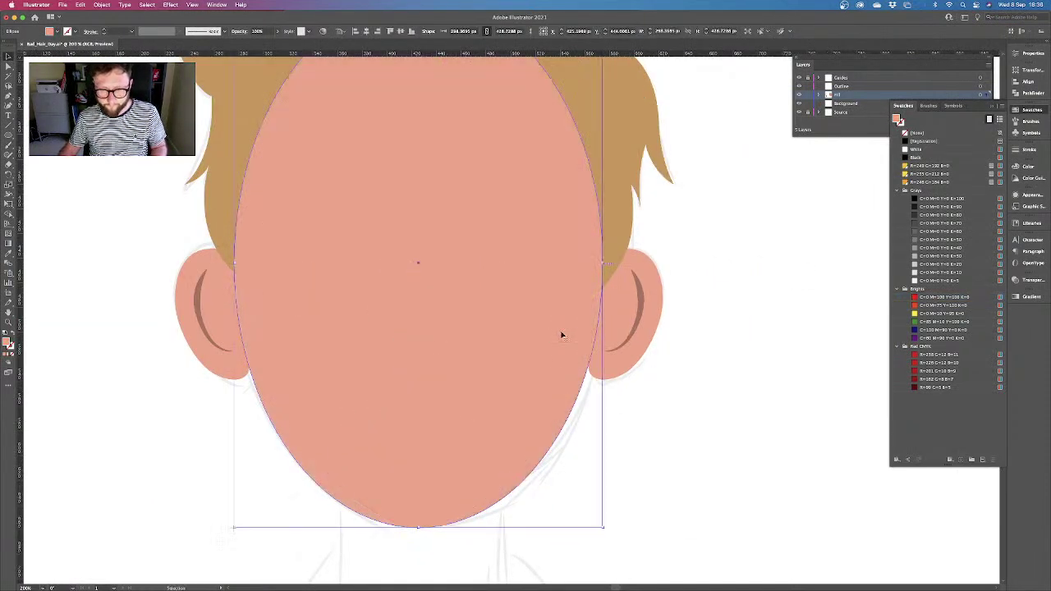
key(shift+Right)
key(shift+Down)
key(Right)
key(Down)
key(Right)
key(Down)
key(Right)
key(Right)
key(Down)
key(Down)
Divide the ear copy along the offset face ellipse with the Shape Builder and remove the ellipse
shift+click(659, 305)
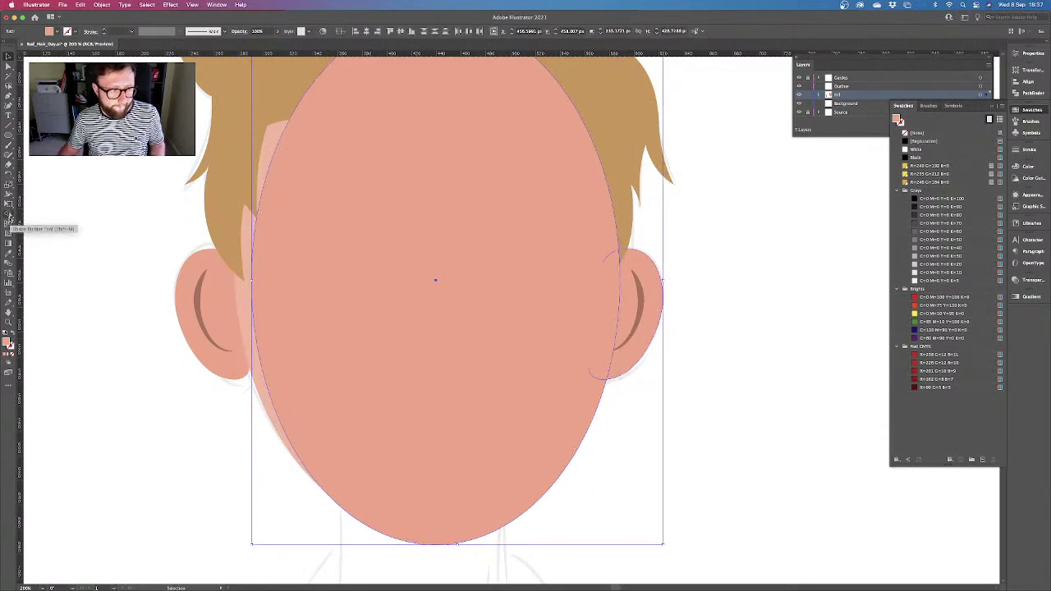
click(9, 215)
alt+click(353, 238)
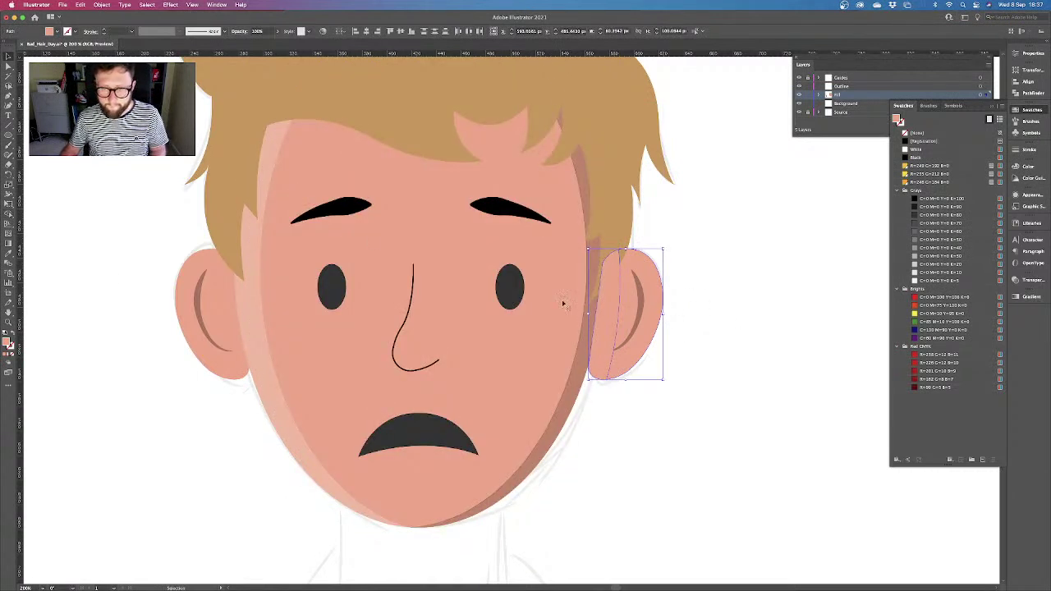
Try to copy the face shadow's appearance onto both pieces of the divided ear copy
click(8, 254)
click(566, 409)
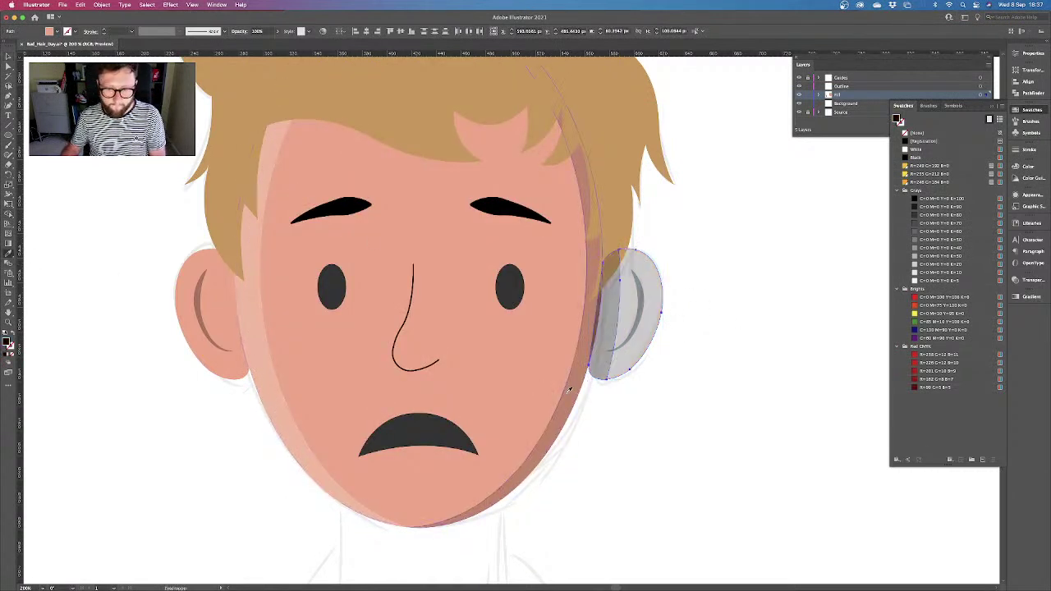
key(super+z)
Apply the face shadow's appearance to the ear piece beside the cheek only, and deselect it
key(v)
click(708, 425)
click(608, 351)
click(8, 258)
click(588, 345)
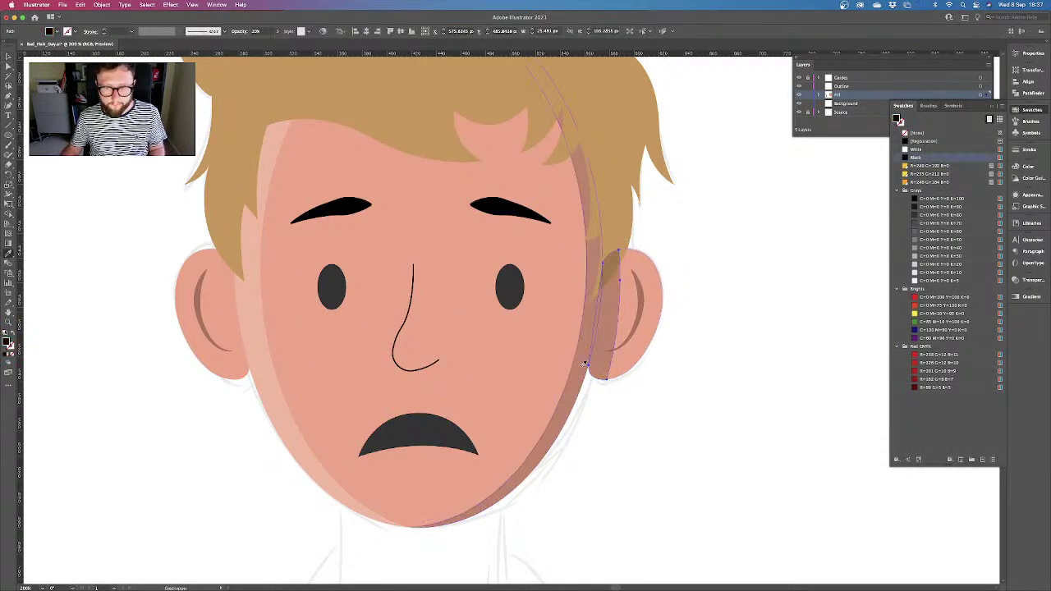
key(super+z)
key(super+shift+z)
key(v)
click(727, 391)
Set the opacity of the shadow along the side of the face to 10% and deselect it
key(super+0)
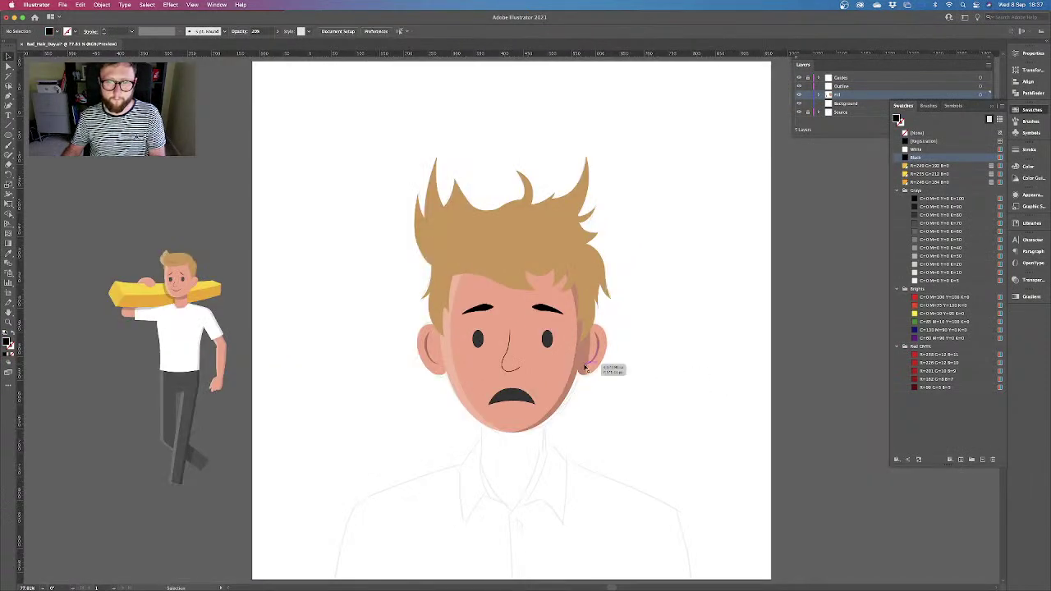
click(584, 366)
click(571, 381)
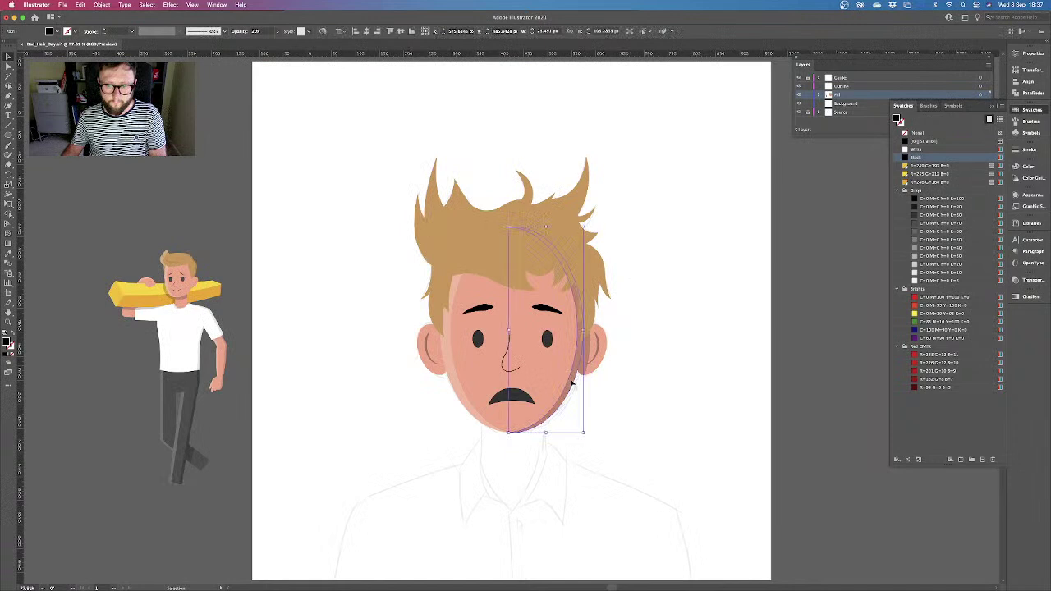
click(1020, 281)
click(977, 288)
text(10)
key(Return)
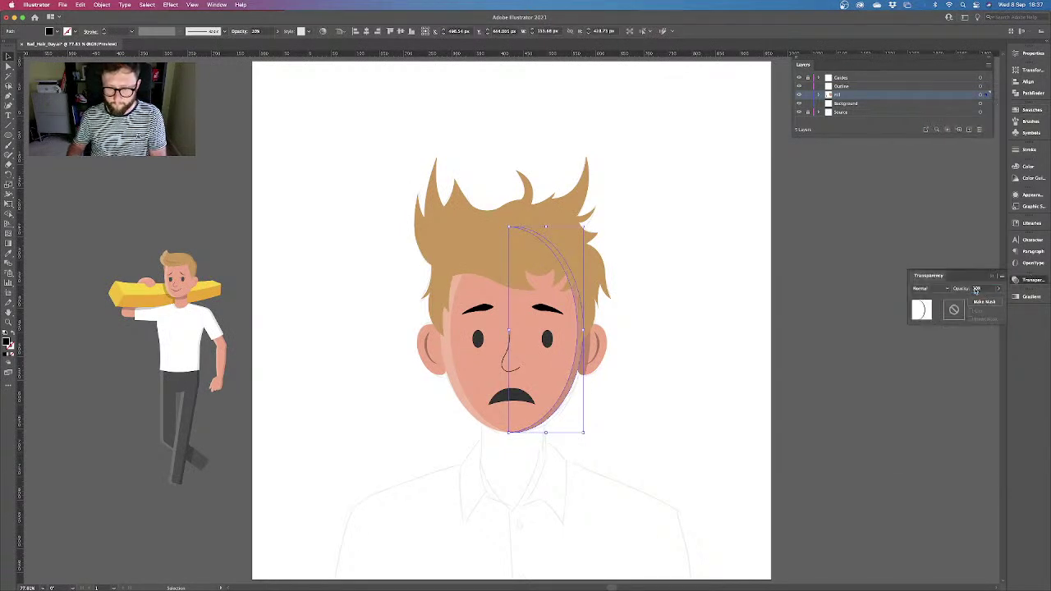
click(647, 407)
Hide and reshow the Fill layer to compare the artwork with the sketch beneath
key(super+1)
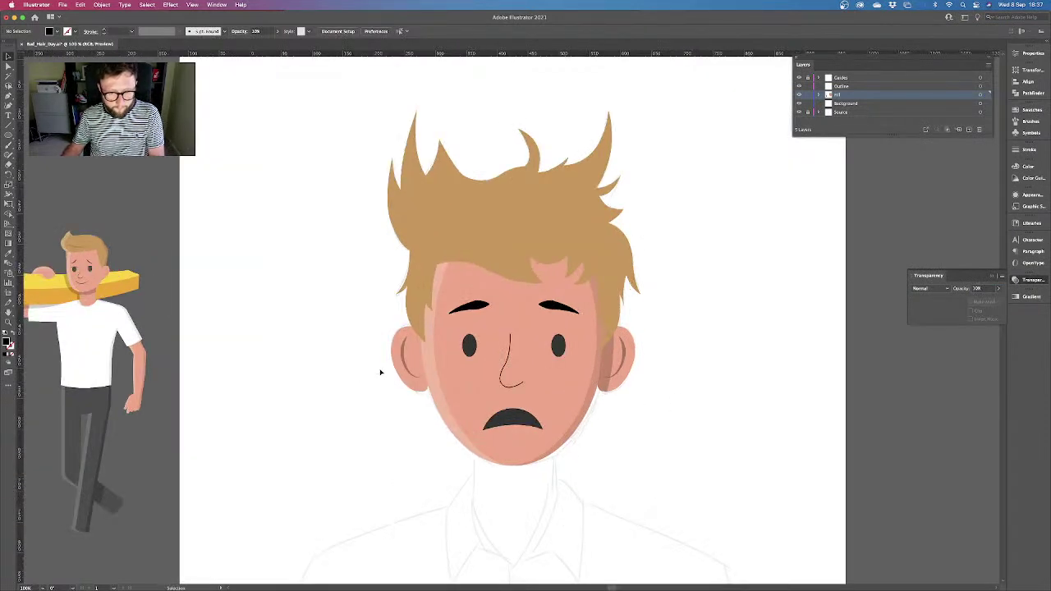
mouse_move(415, 425)
mouse_down()
mouse_move(433, 278)
mouse_move(414, 220)
mouse_up()
key(super+equal)
key(super+minus)
key(super+minus)
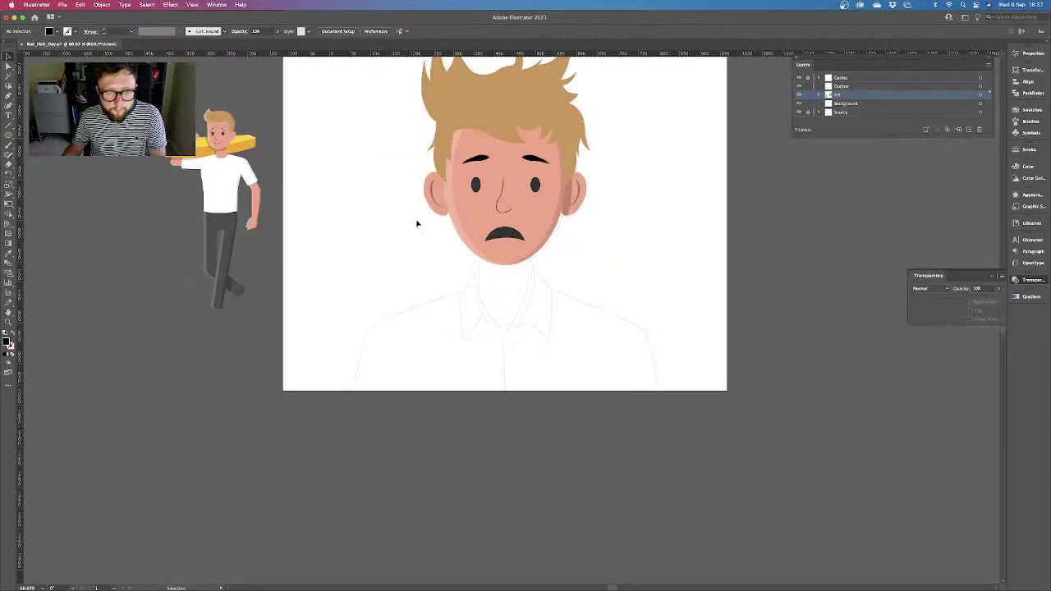
click(801, 95)
click(801, 95)
Draw a closed curved Pen shape for the upper teeth, overlapping the upper part of the mouth
key(super+equal)
key(super+equal)
key(super+equal)
drag(614, 229, 636, 392)
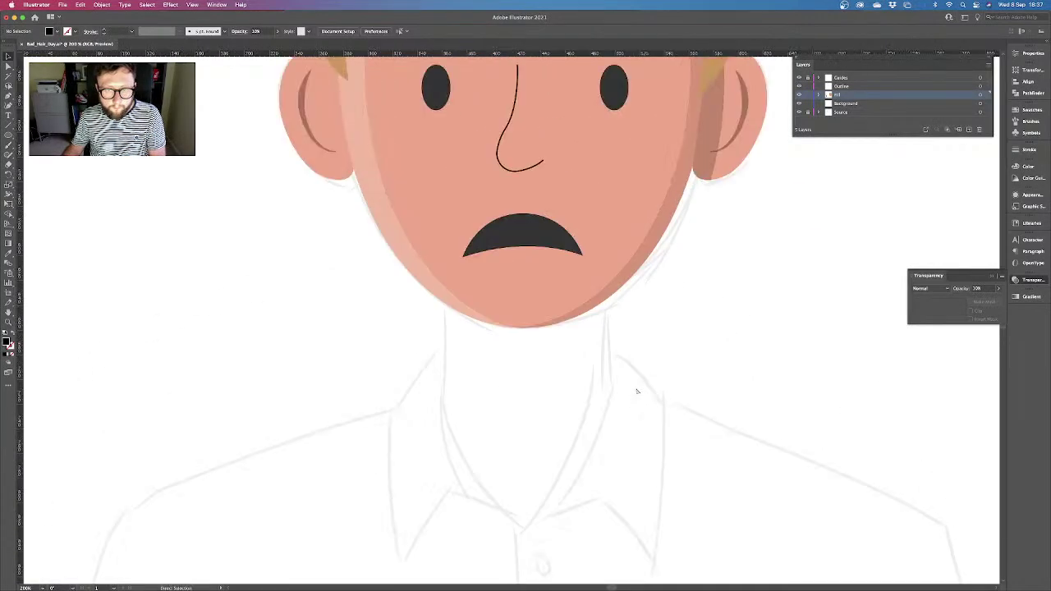
key(super+equal)
drag(640, 336, 629, 401)
key(super+equal)
key(super+equal)
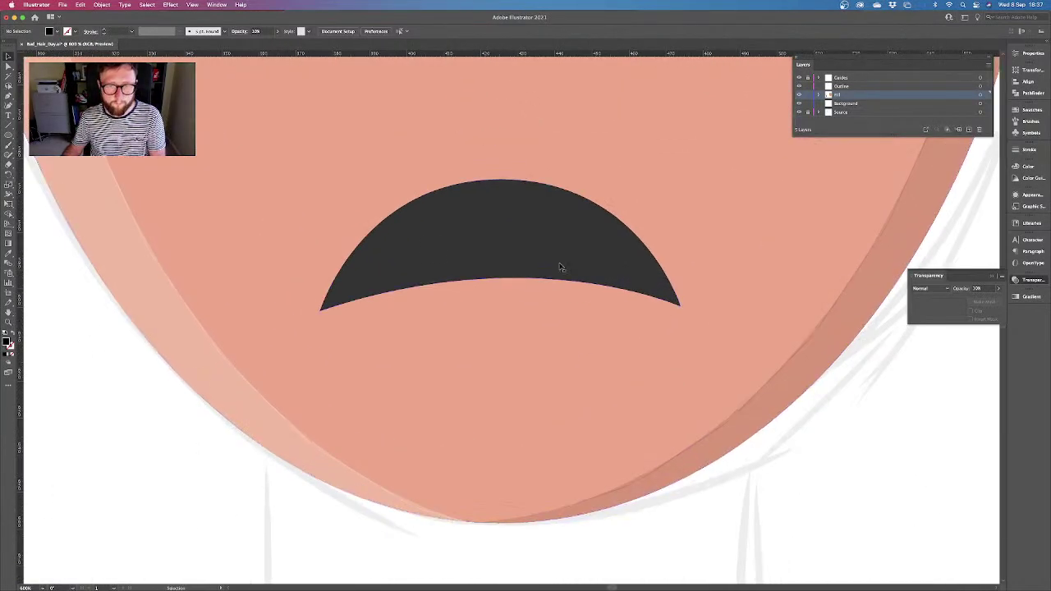
click(8, 97)
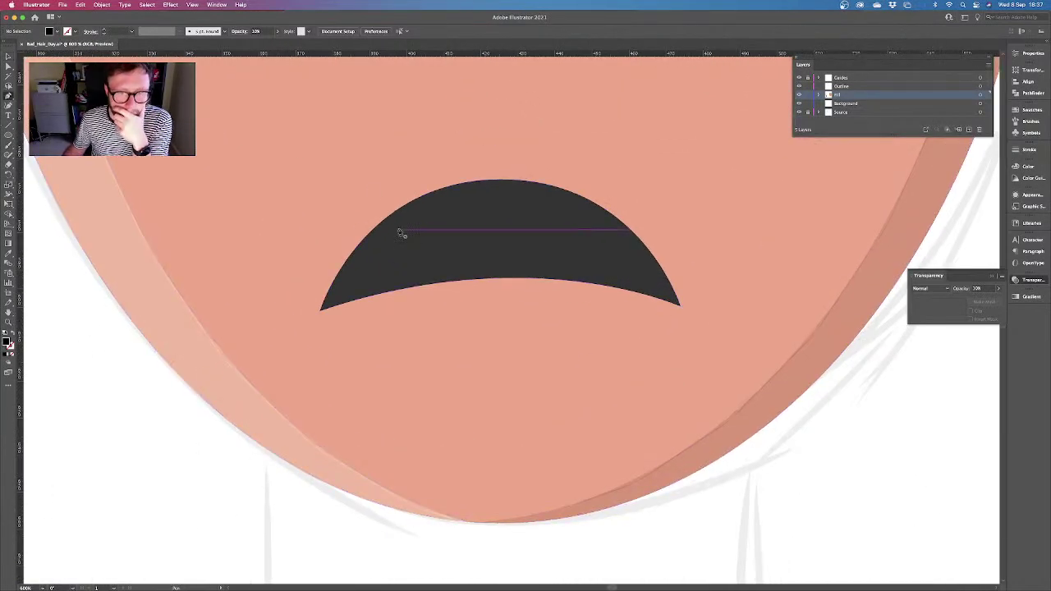
click(360, 235)
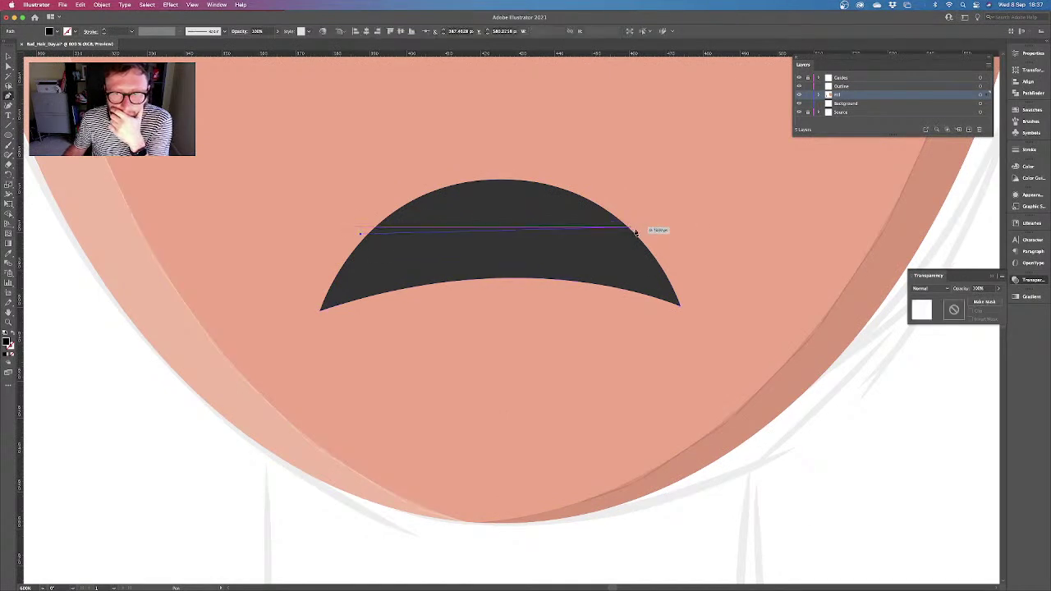
drag(651, 236, 802, 297)
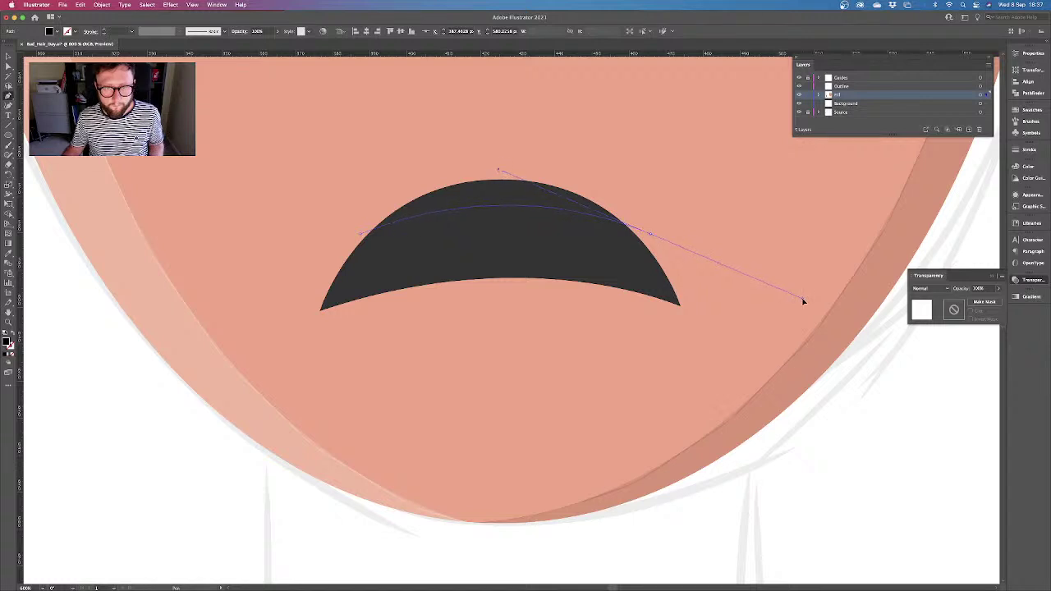
drag(502, 130, 388, 146)
click(361, 234)
key(v)
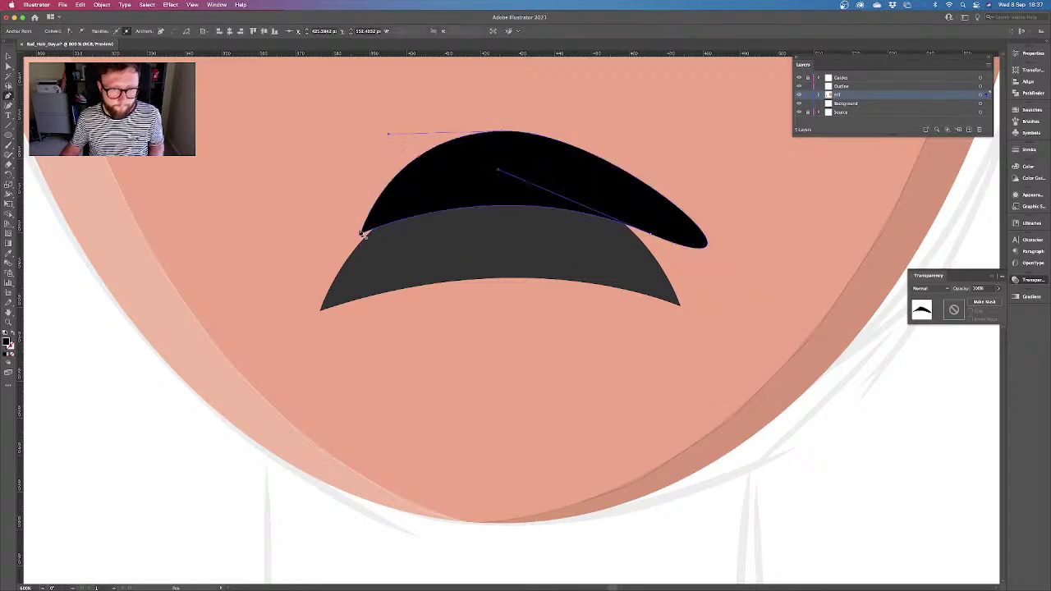
Trim the teeth shape to the mouth's outline with the Shape Builder, leaving it about 68 px wide
shift+click(424, 258)
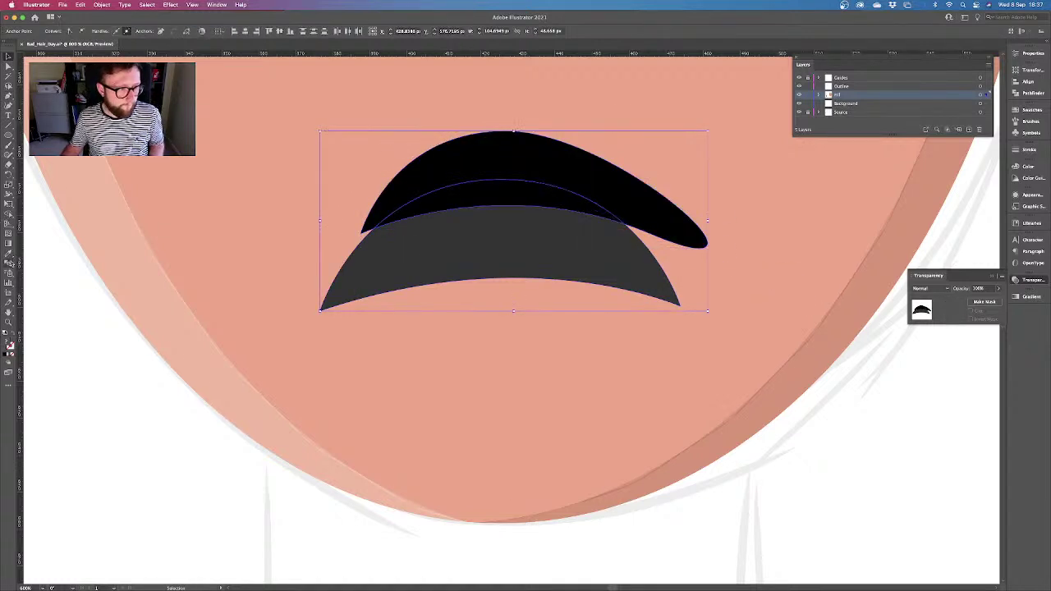
click(8, 216)
alt+click(462, 165)
key(v)
Fill the teeth shape with the light grey swatch C=0 M=0 Y=0 K=10 and deselect it
click(515, 297)
click(513, 199)
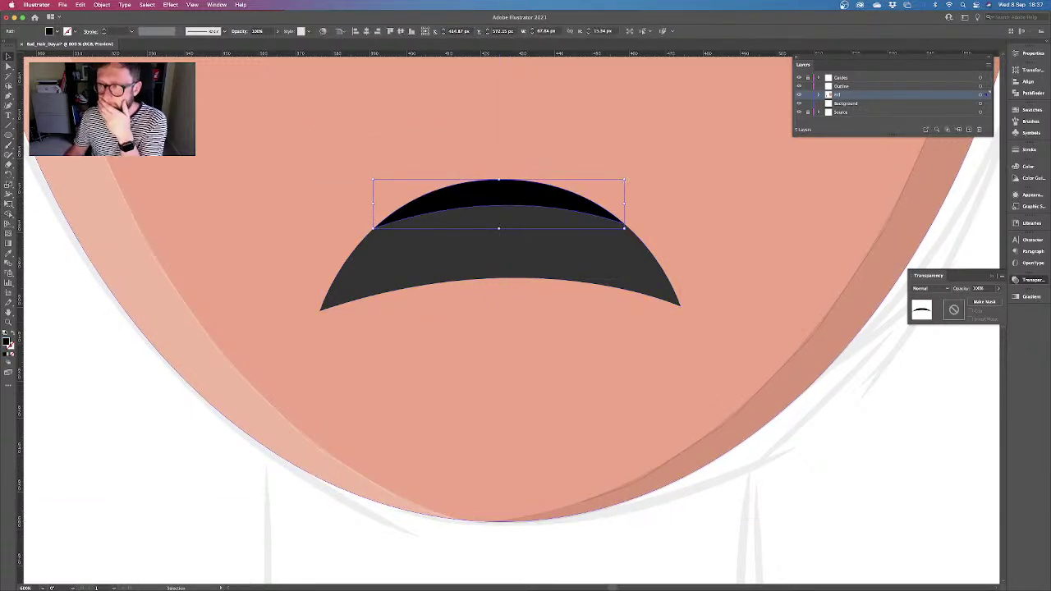
click(1030, 109)
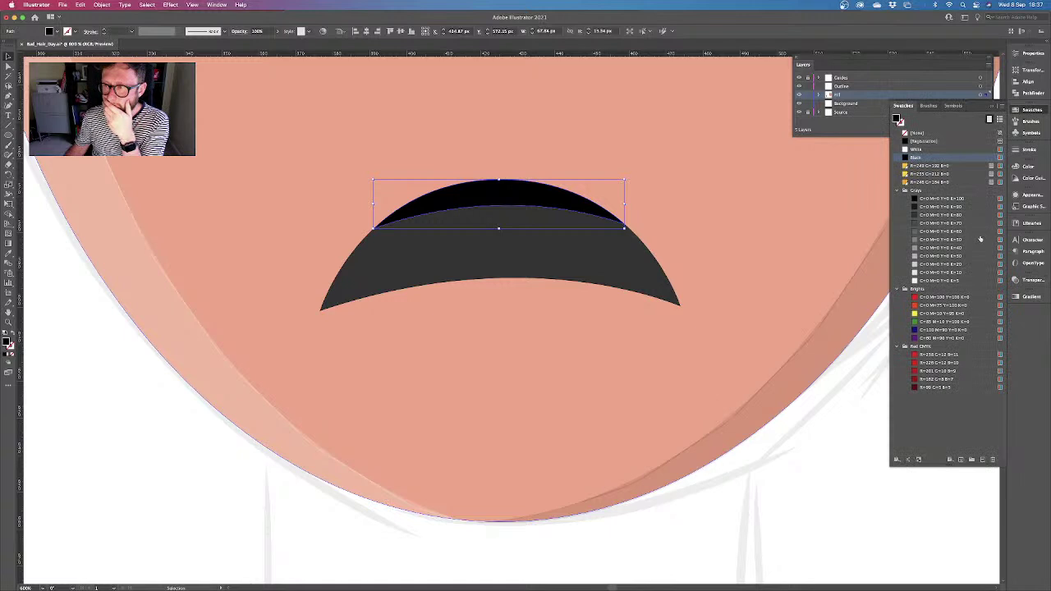
click(934, 276)
click(933, 281)
click(842, 418)
Draw an open curved Pen path for a hair strand across the upper hair, below the tall tufts
key(super+0)
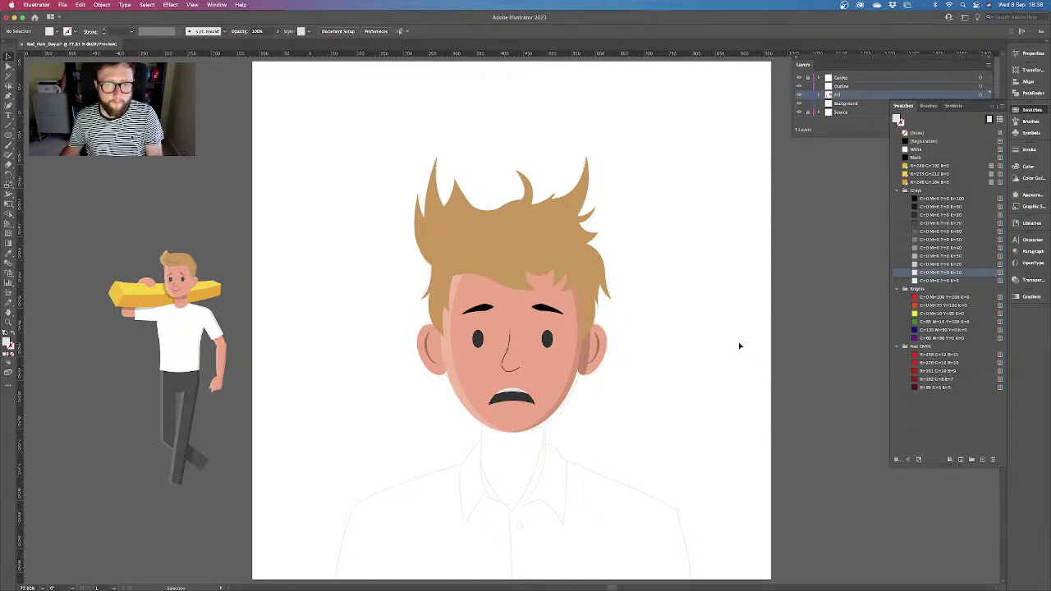
key(super+equal)
key(super+equal)
key(super+equal)
click(8, 97)
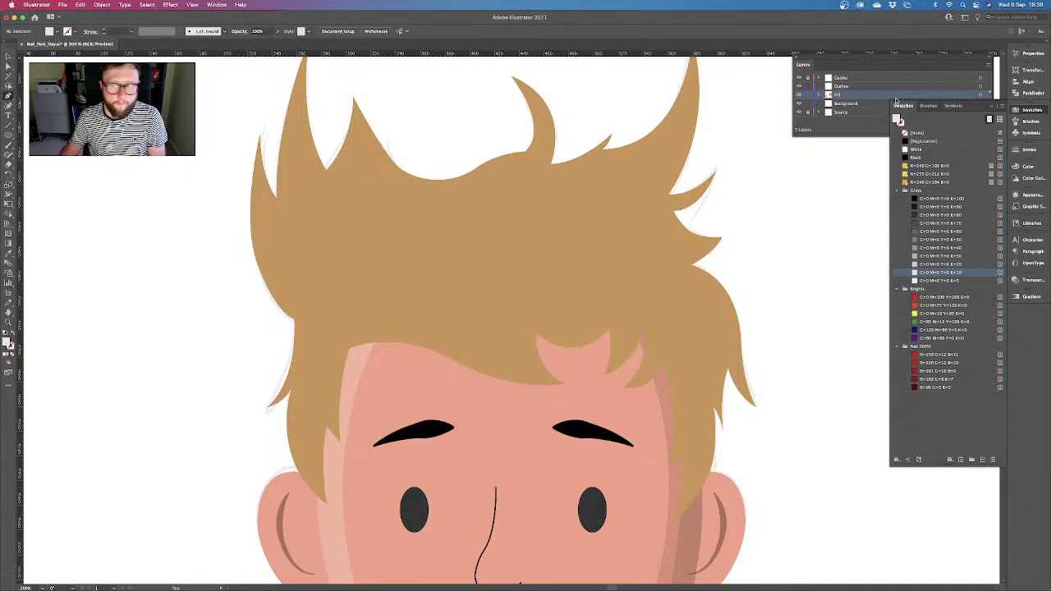
click(799, 95)
click(799, 95)
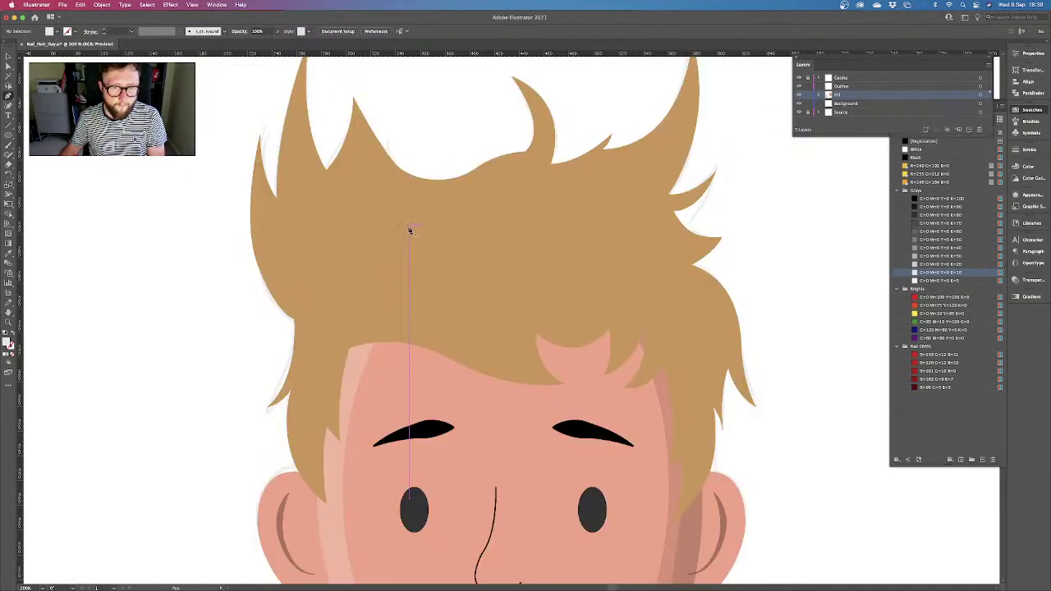
click(382, 188)
mouse_move(492, 223)
mouse_down()
mouse_move(556, 223)
mouse_move(579, 210)
mouse_up()
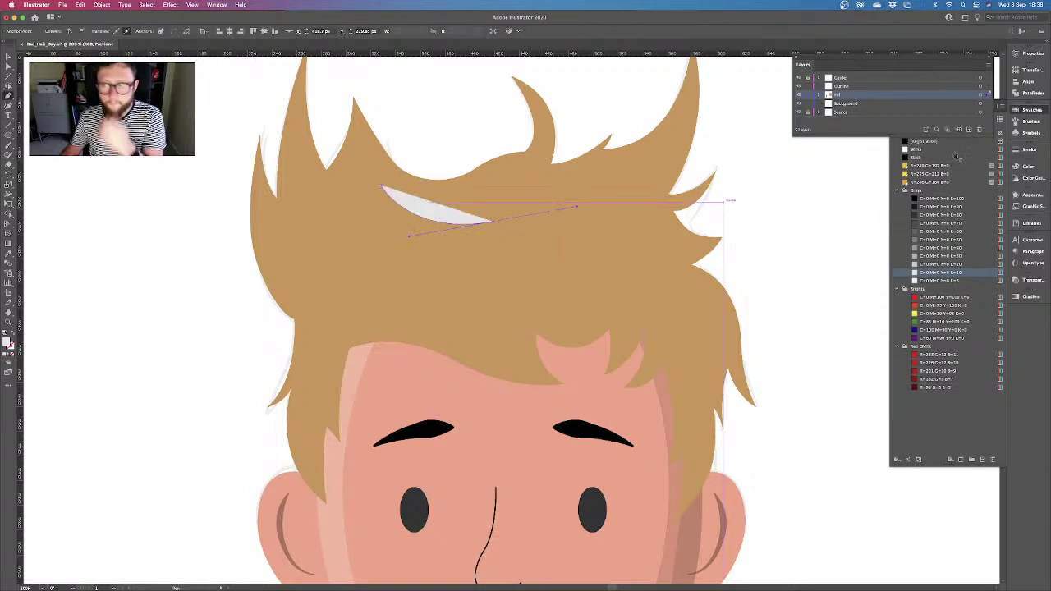
Swap the strand path's fill to its stroke and colour the stroke black
click(1025, 150)
key(a)
click(11, 333)
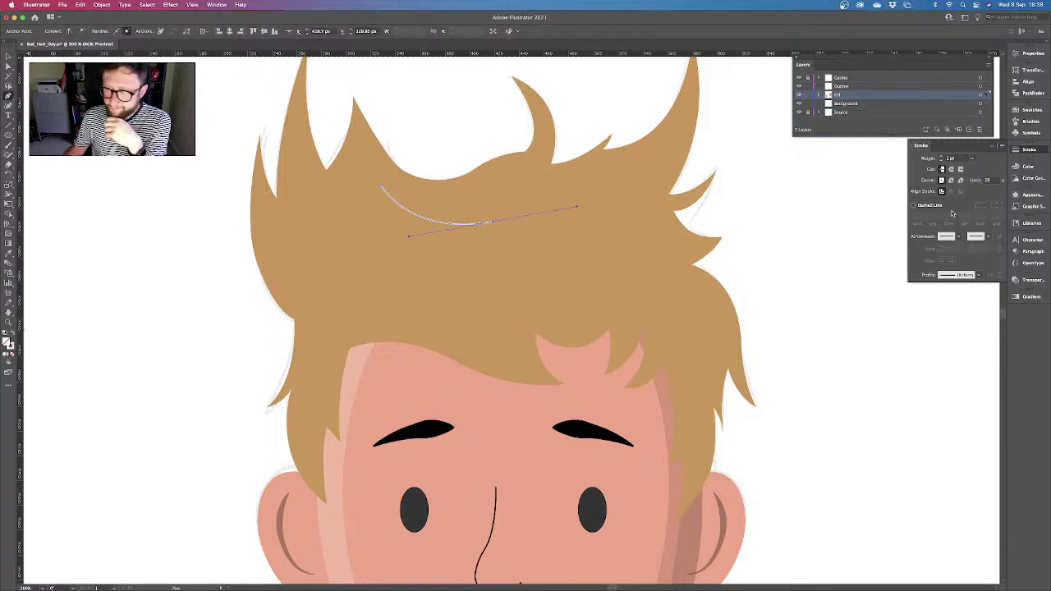
click(1031, 109)
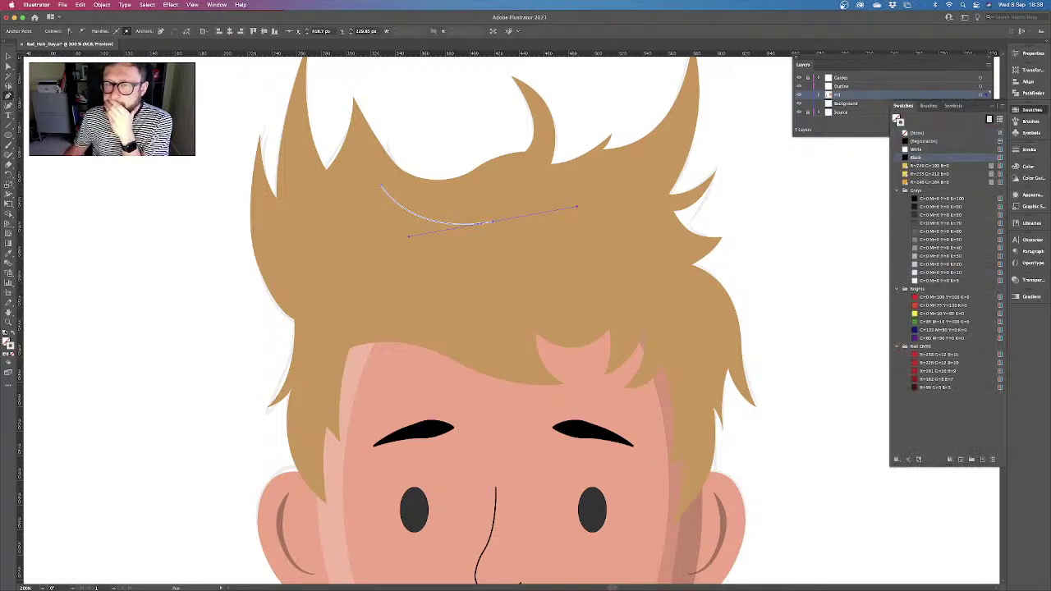
click(928, 154)
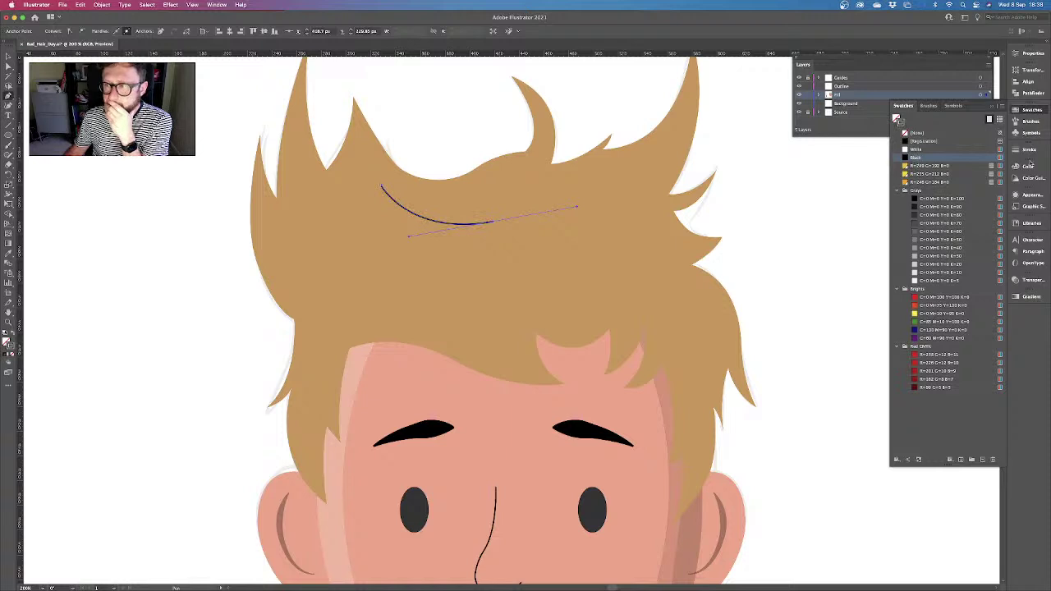
Set the hair strand's stroke weight to 4 pt and apply the width profile that tapers at both ends
click(1030, 150)
click(941, 157)
click(941, 158)
click(941, 158)
click(941, 158)
click(941, 157)
click(979, 275)
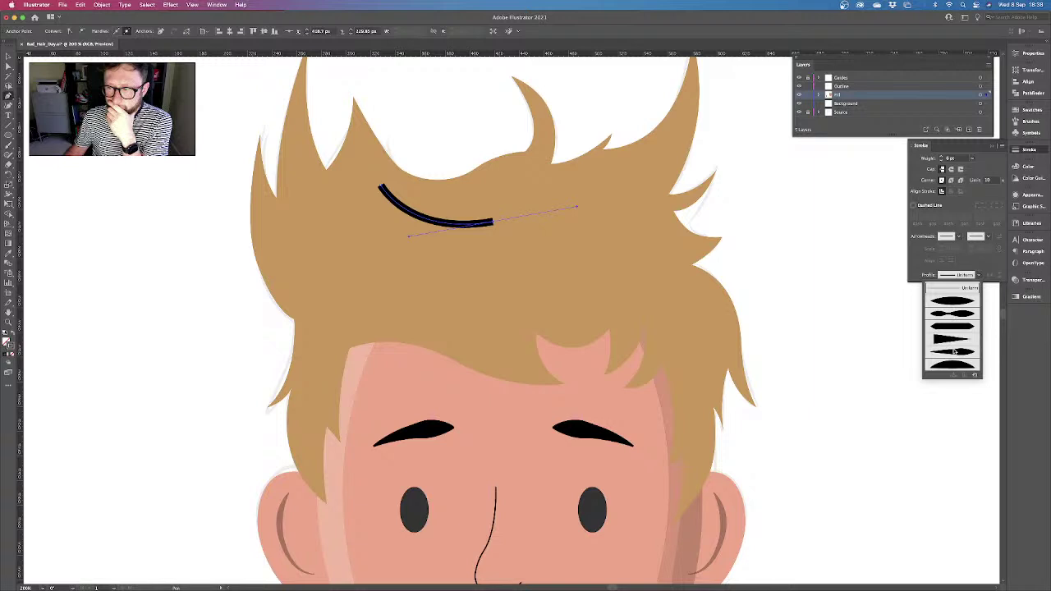
click(952, 302)
click(940, 161)
click(941, 161)
Set the hair strand's opacity to 20% and deselect it
click(1030, 280)
click(976, 290)
text(20)
key(Return)
key(v)
click(847, 312)
key(super+minus)
key(super+minus)
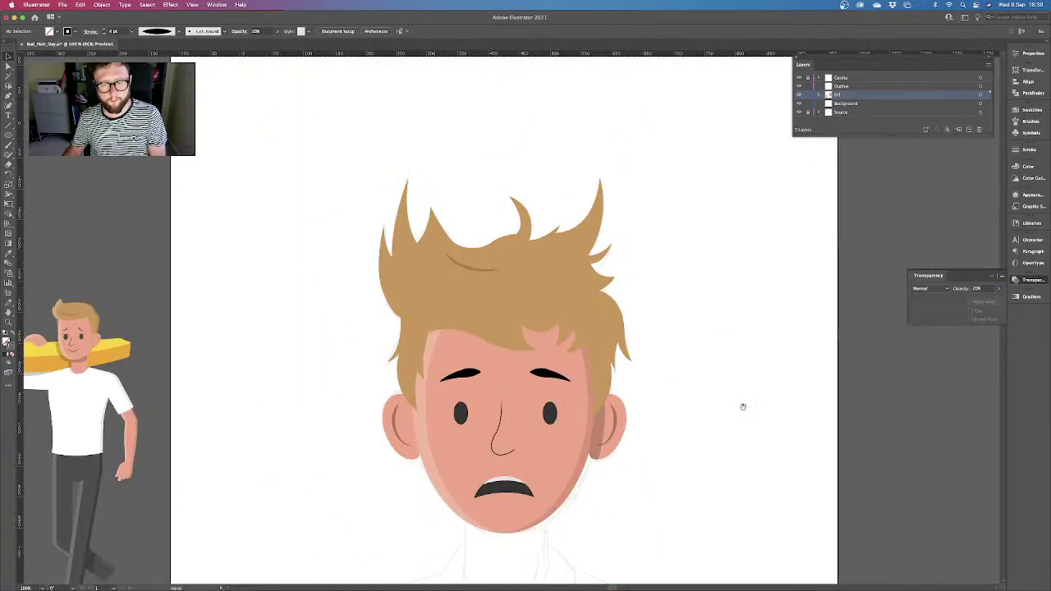
scroll(743, 407, down, 5)
drag(770, 393, 763, 371)
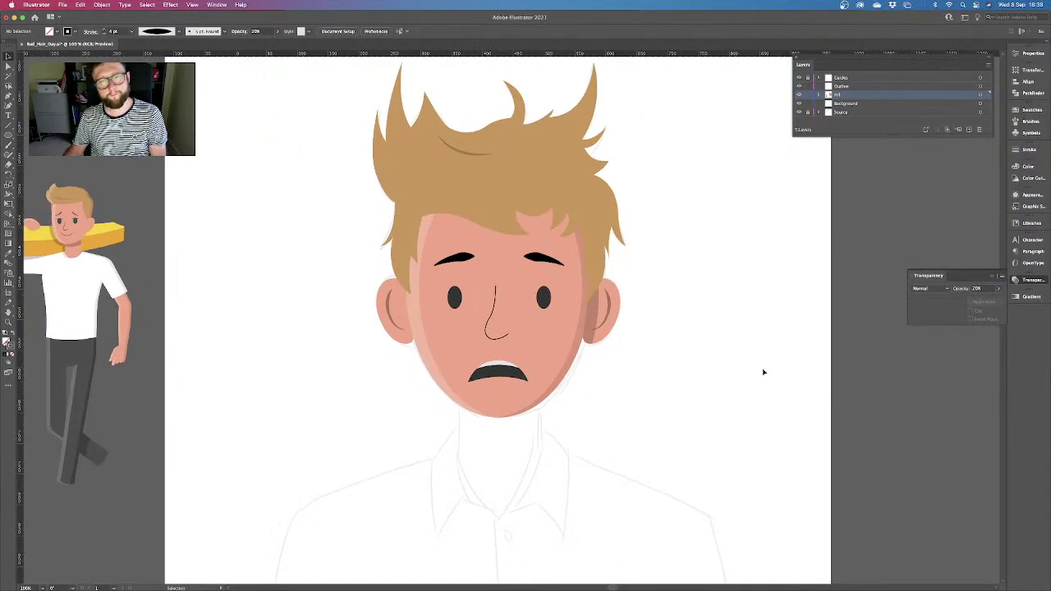
Duplicate the left ear shape in place and fill the copy with the orange swatch
key(super+plus)
key(super+plus)
drag(371, 362, 530, 361)
key(super+plus)
click(404, 295)
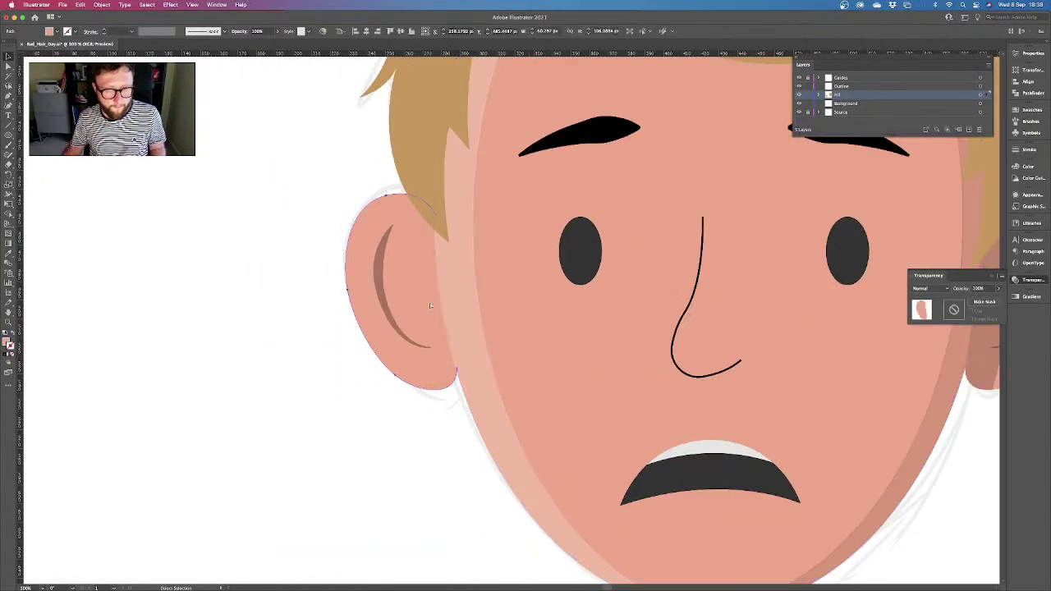
click(1031, 110)
click(920, 175)
key(super+z)
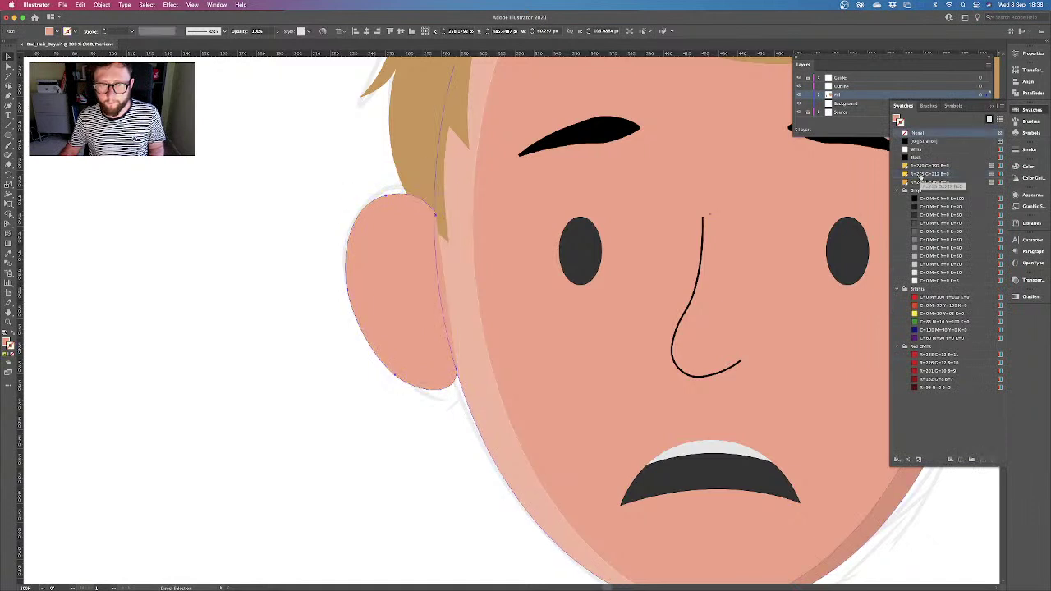
key(x)
click(920, 181)
Fill a second ear copy with red C=0 M=100 Y=100 K=0 and nudge it slightly right and down from the orange one
click(934, 298)
key(Right)
key(Right)
key(Down)
key(Down)
key(Down)
key(Right)
key(Right)
key(Down)
key(Left)
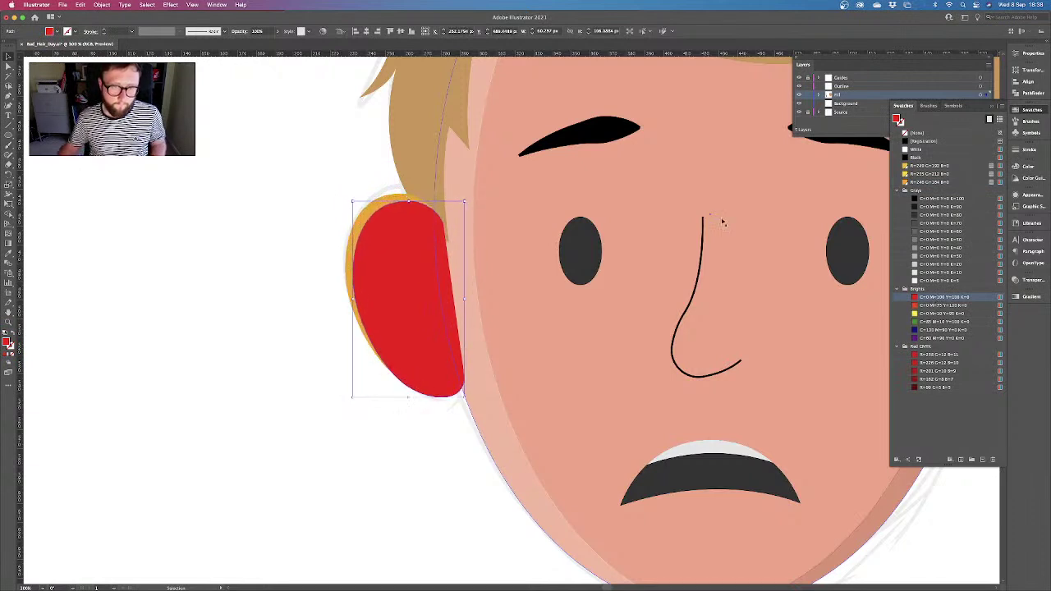
Subtract the red copy from the orange ear with the Shape Builder, leaving a thin crescent along the ear's outer edge
shift+click(372, 212)
click(10, 215)
drag(523, 354, 425, 314)
key(v)
click(339, 206)
Fill the ear crescent with the White swatch, set its opacity to 20% and deselect it
click(360, 215)
click(924, 149)
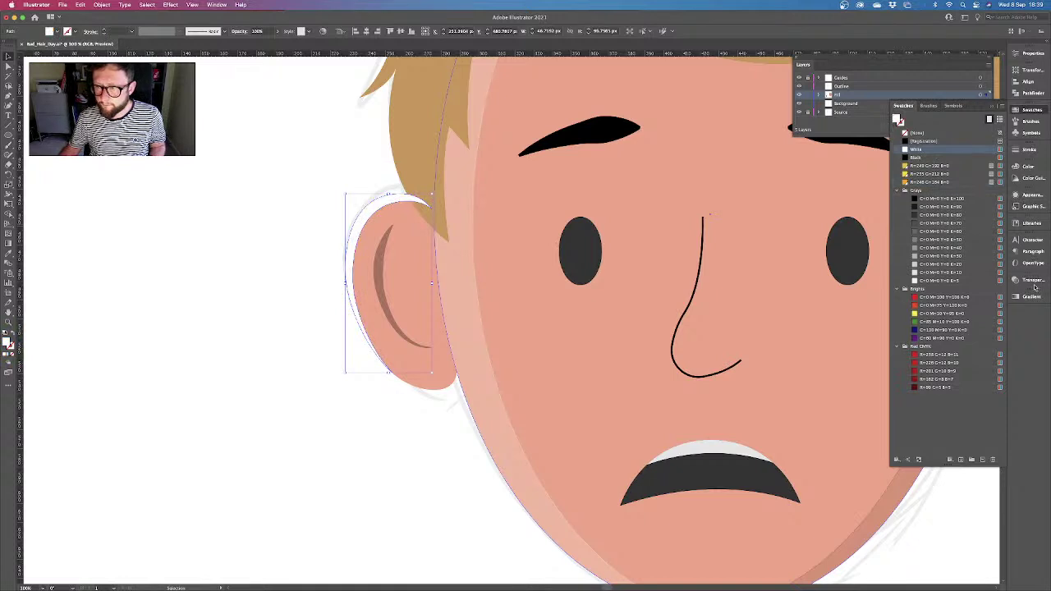
click(1031, 280)
click(978, 289)
text(20)
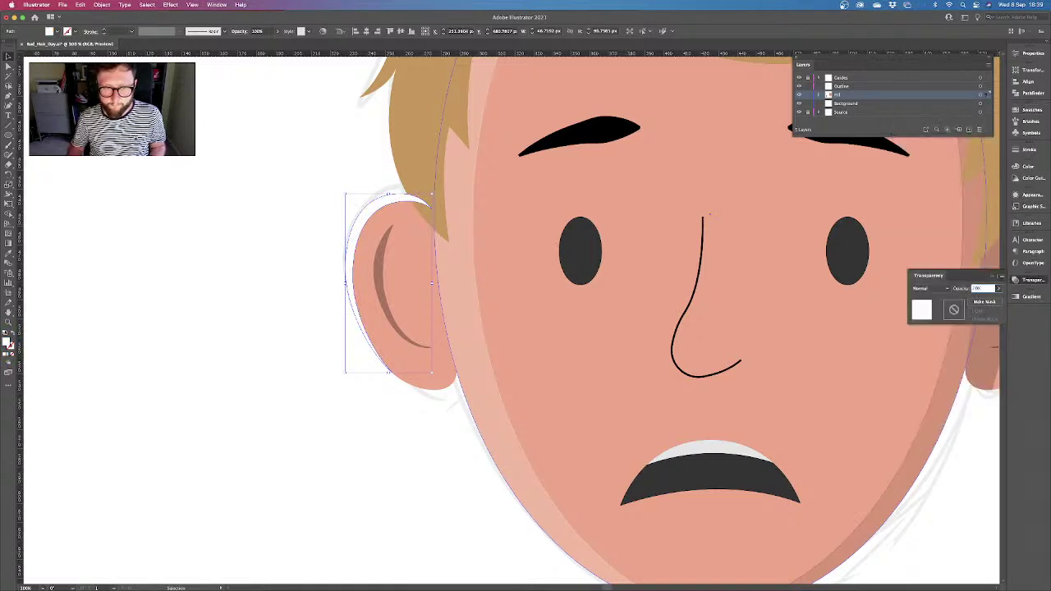
key(Return)
click(354, 479)
click(409, 228)
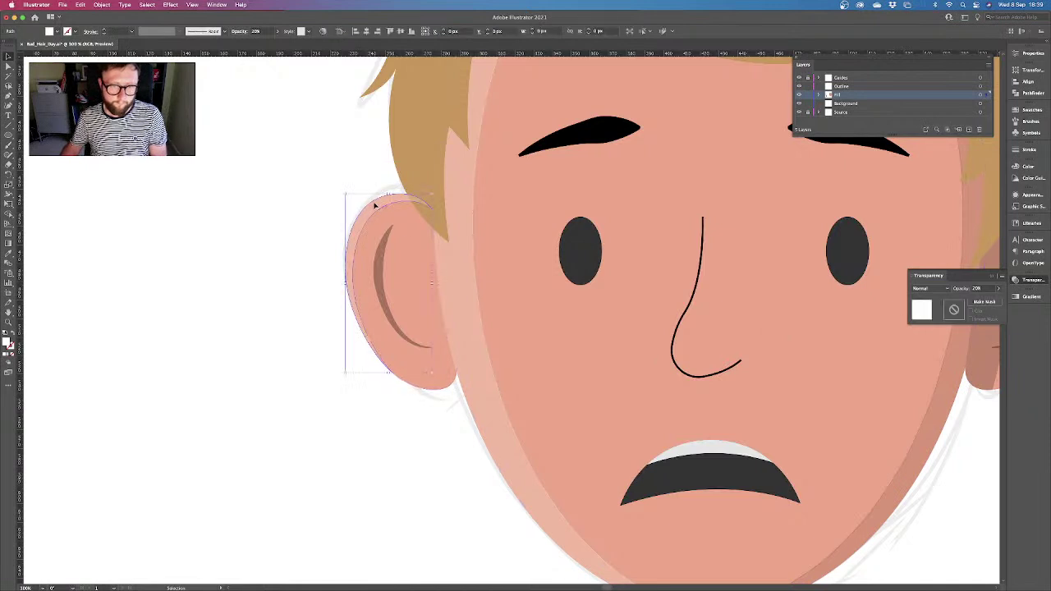
click(303, 248)
Hide the Source layer to show the whole artwork without the sketch
key(a)
key(super+0)
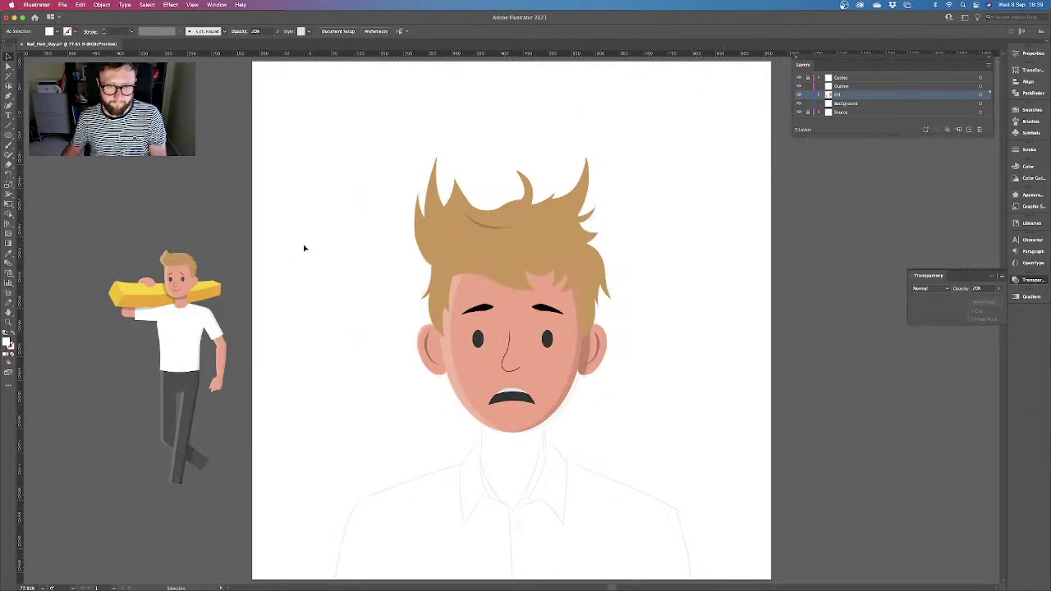
click(798, 112)
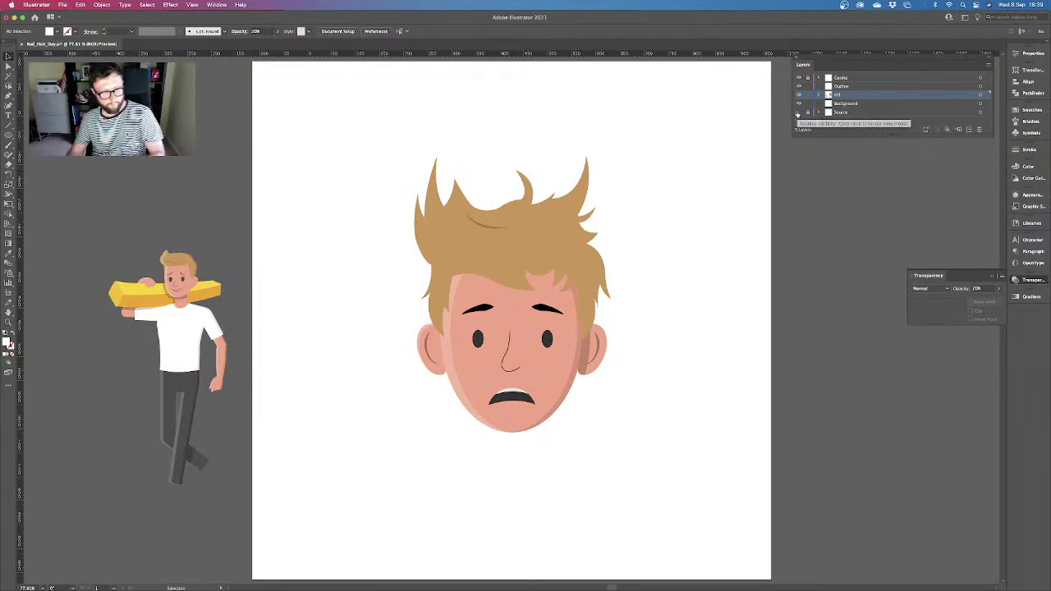
Set the nose line's opacity to 30%
key(super+plus)
key(super+plus)
key(super+plus)
click(511, 385)
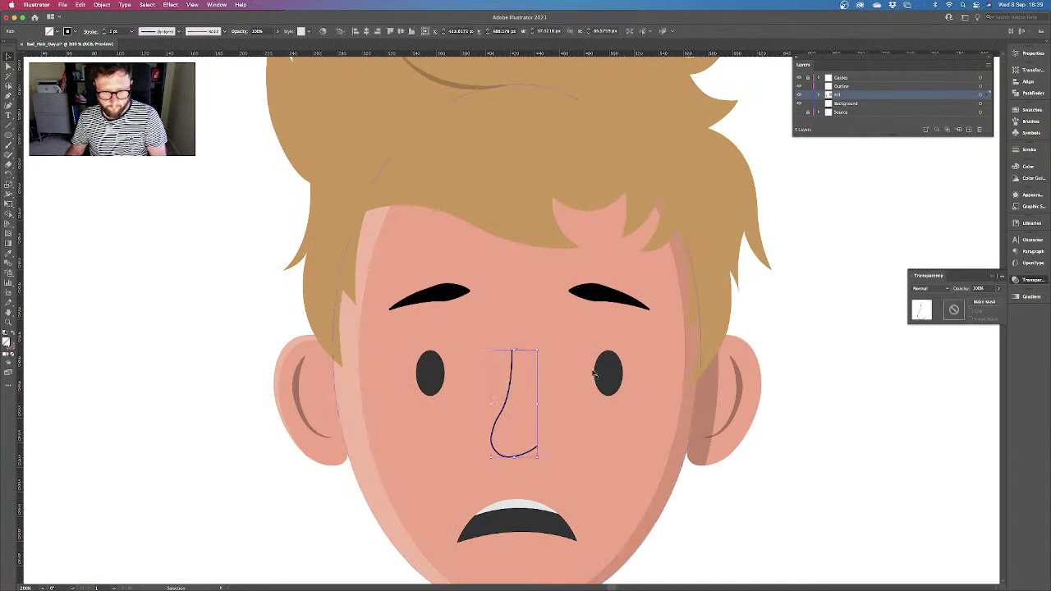
click(977, 289)
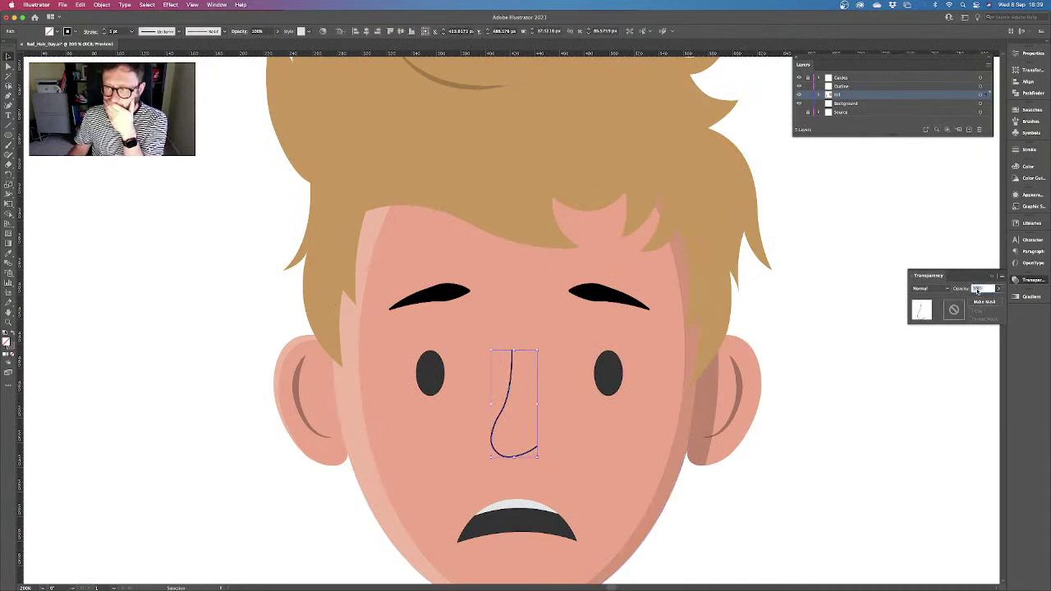
text(30)
Set the nose line's stroke weight to 5 pt with a width profile tapered at both ends, and deselect it
click(1029, 149)
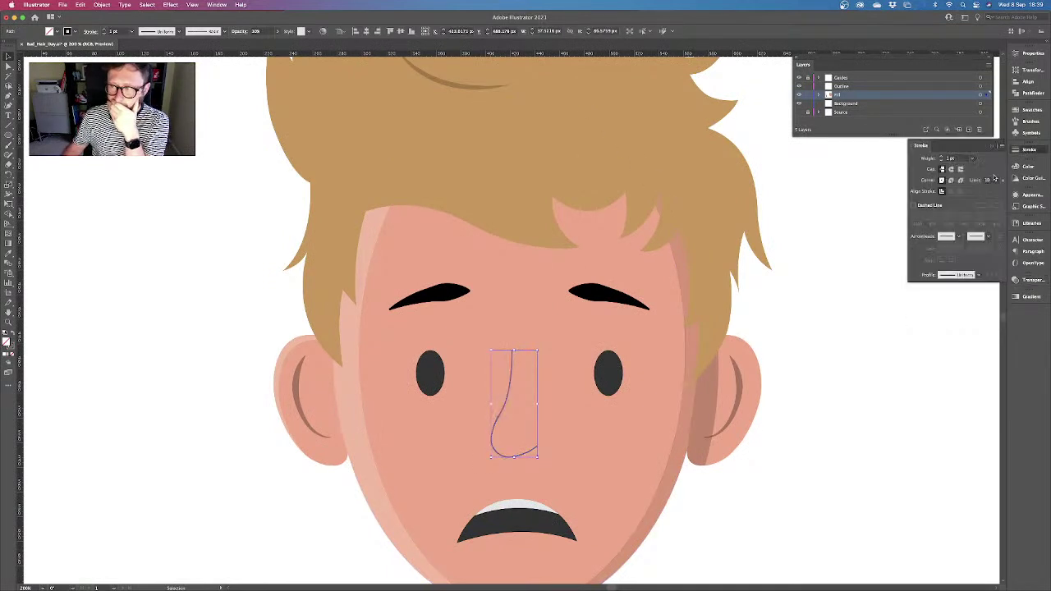
click(941, 156)
click(942, 156)
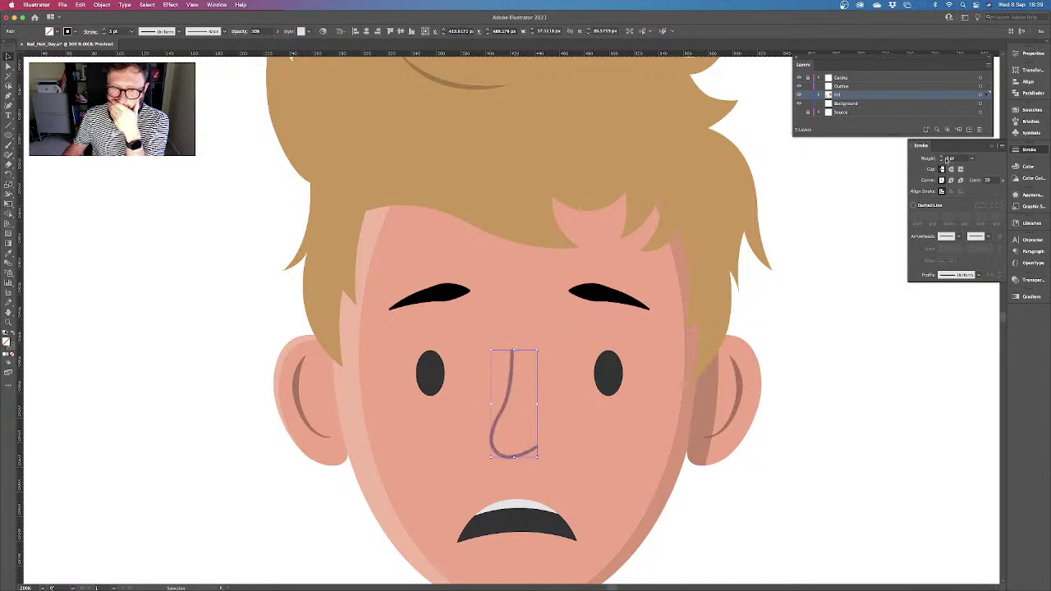
click(978, 275)
click(950, 356)
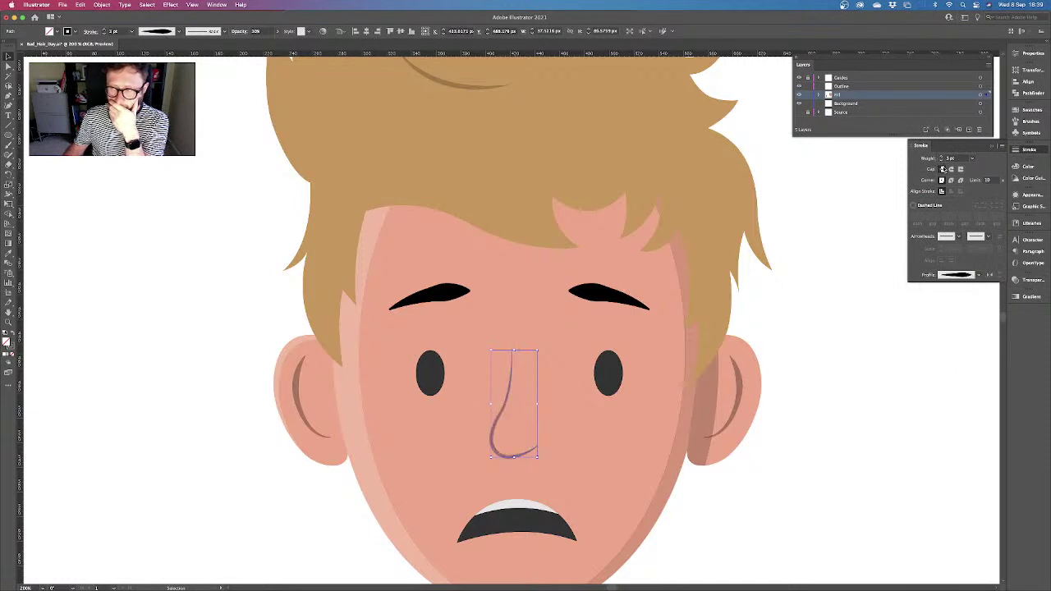
click(942, 156)
click(942, 156)
click(834, 397)
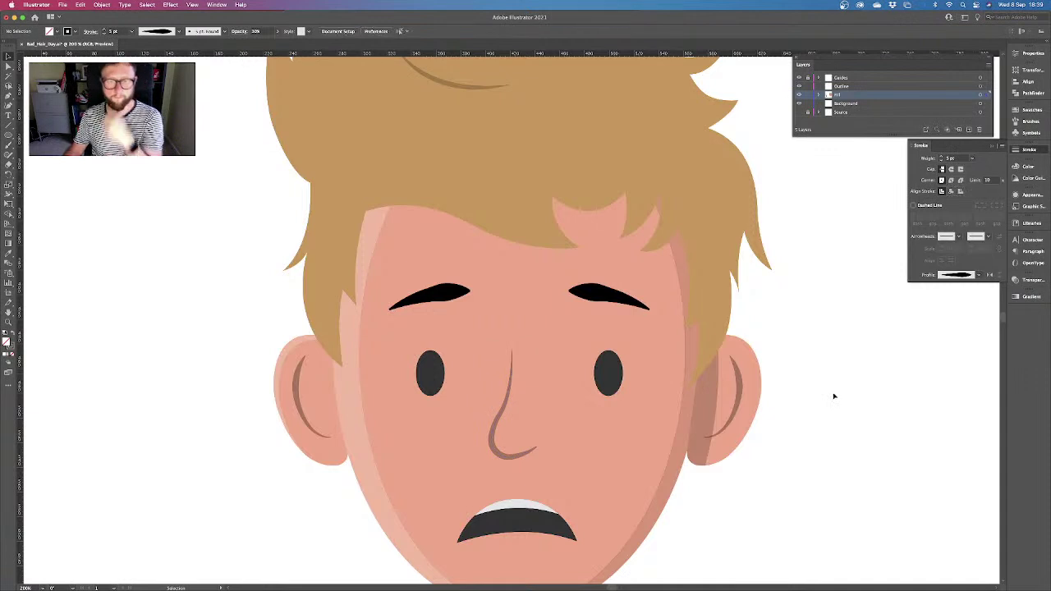
key(super+0)
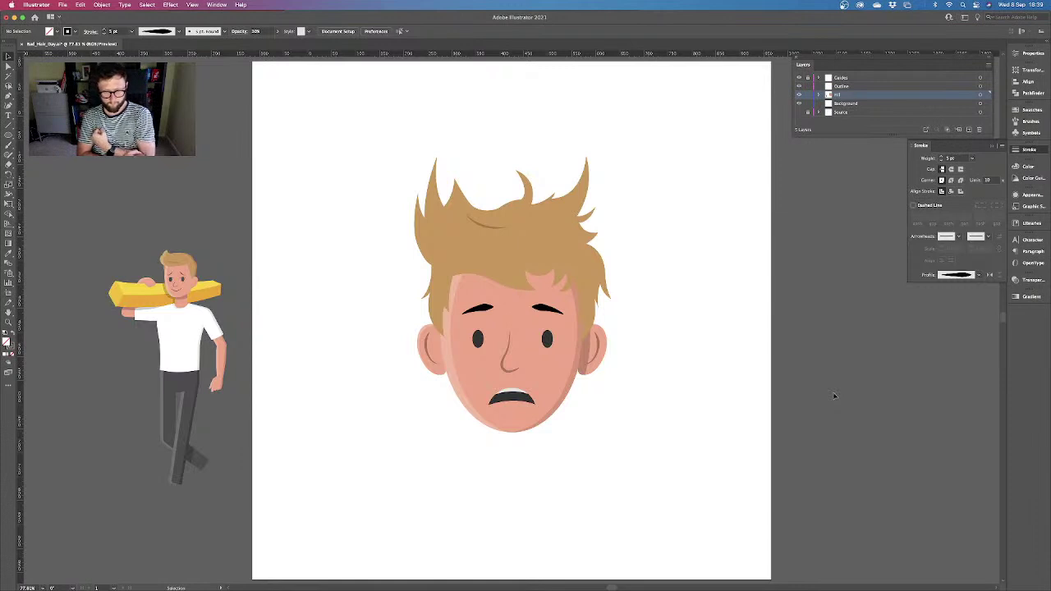
Open Color Themes and go to the Adobe Color website in Chrome
click(226, 5)
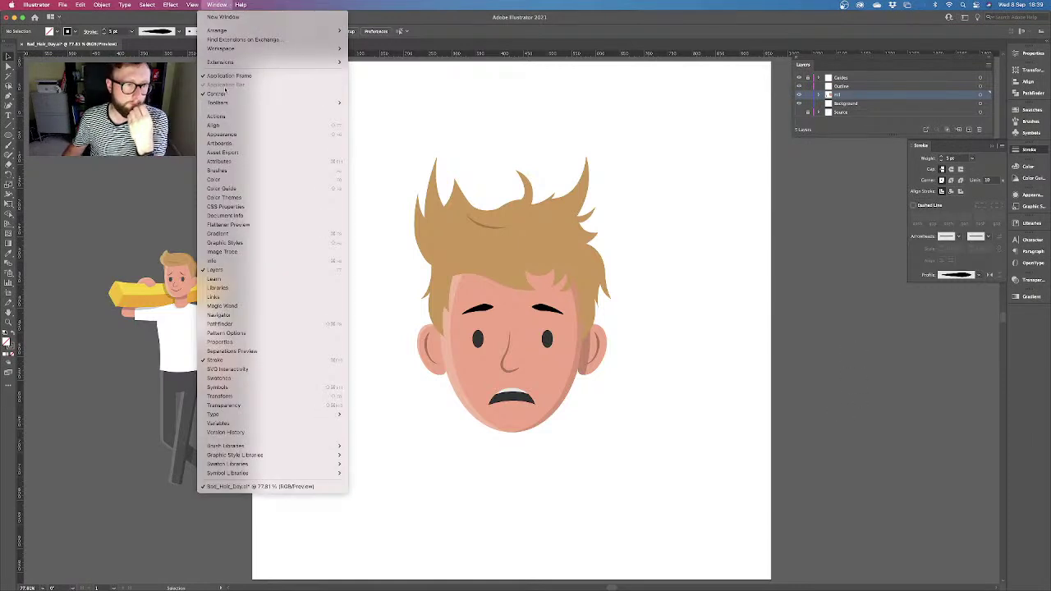
click(234, 198)
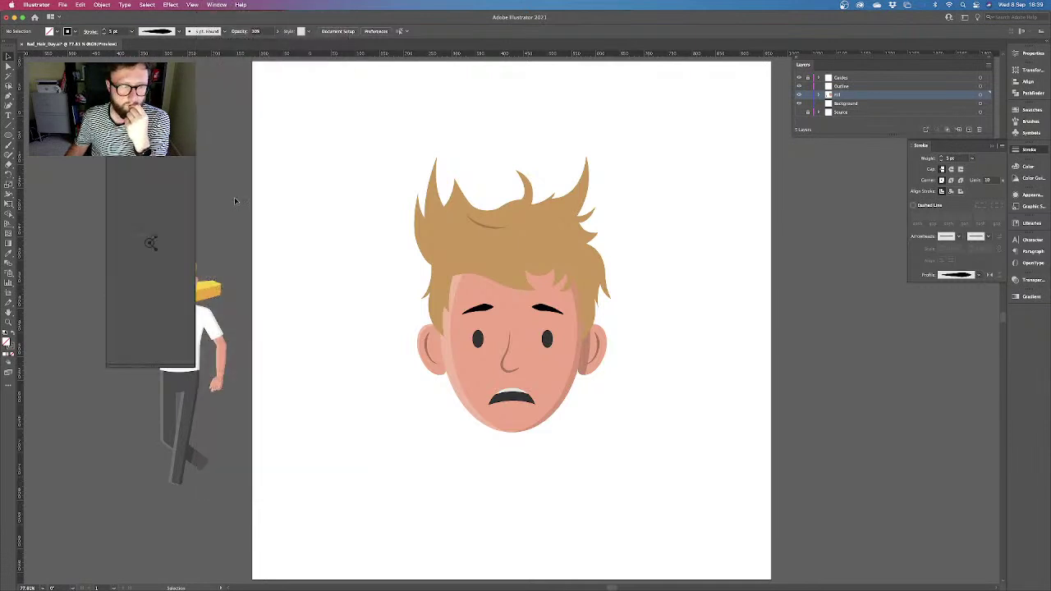
click(146, 206)
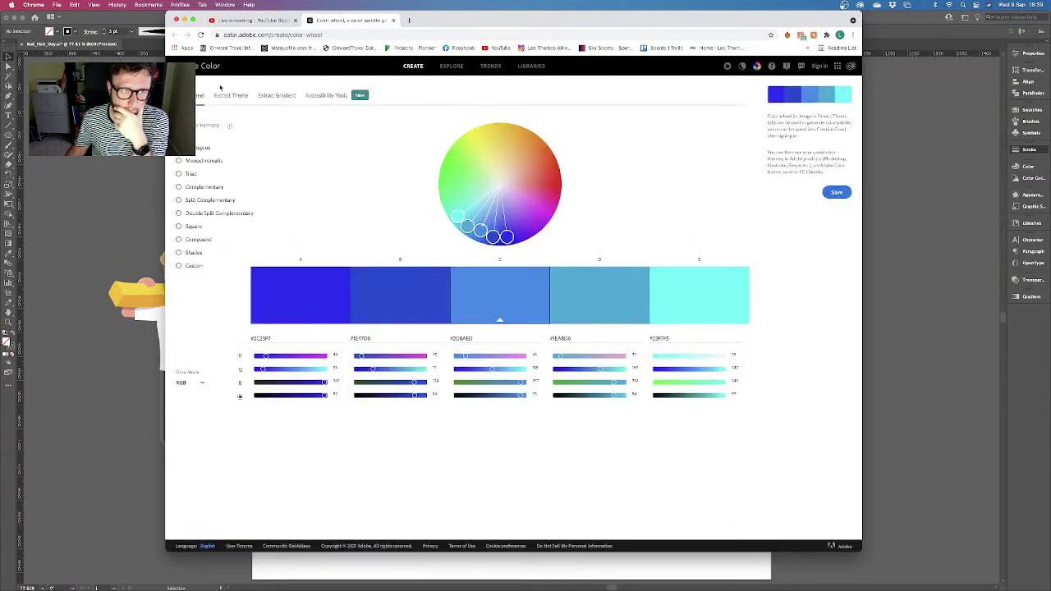
Search the Explore palettes on Adobe Color for "brown"
click(451, 66)
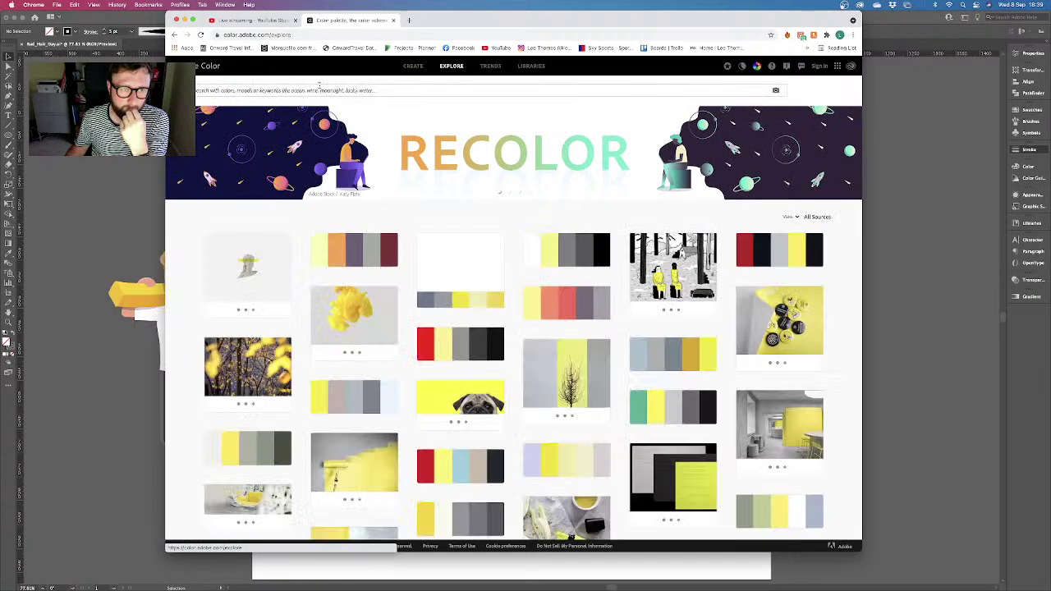
click(319, 85)
text(brown)
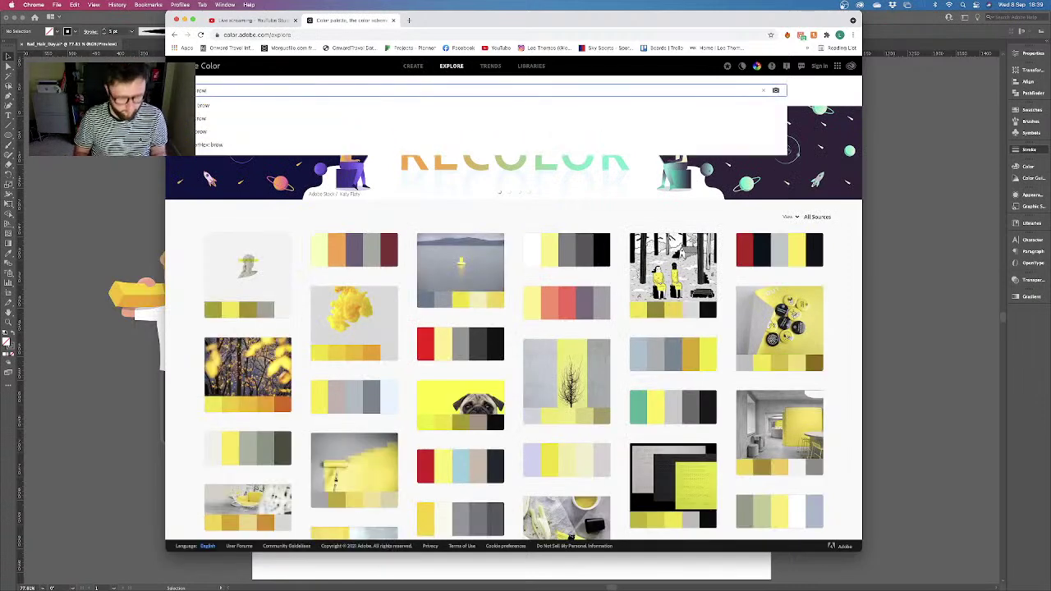
key(Return)
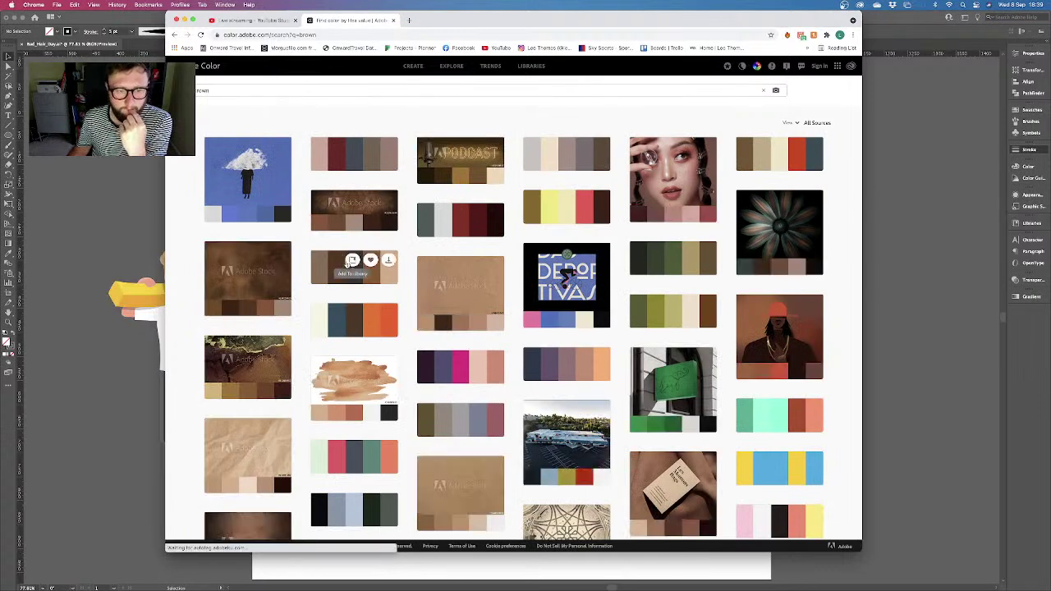
Open the "browns" palette from the search results and show its colour modes and codes
click(343, 218)
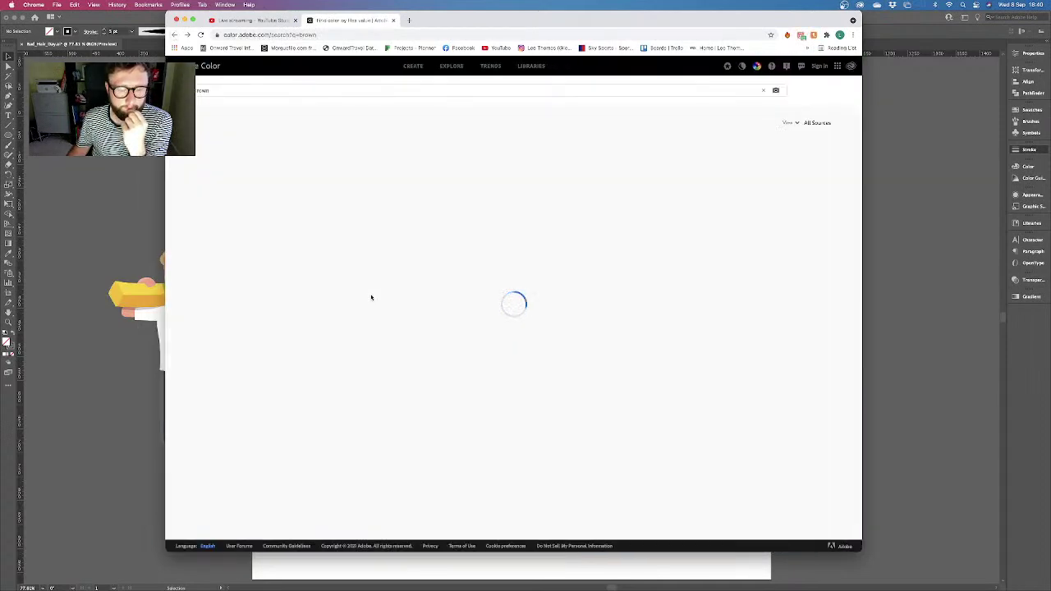
click(344, 263)
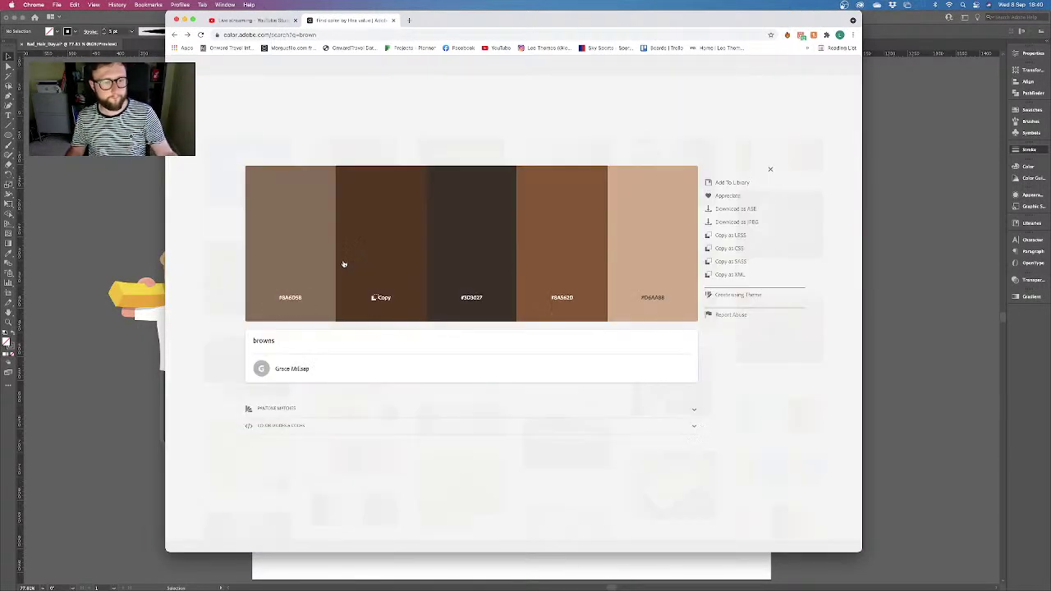
click(285, 426)
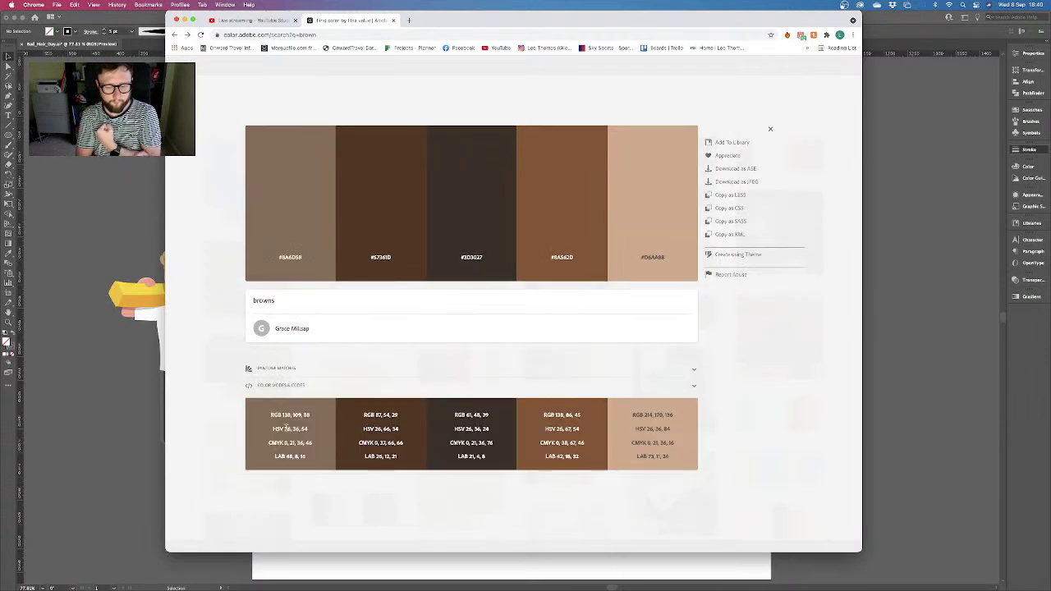
key(super+Tab)
key(super+Tab)
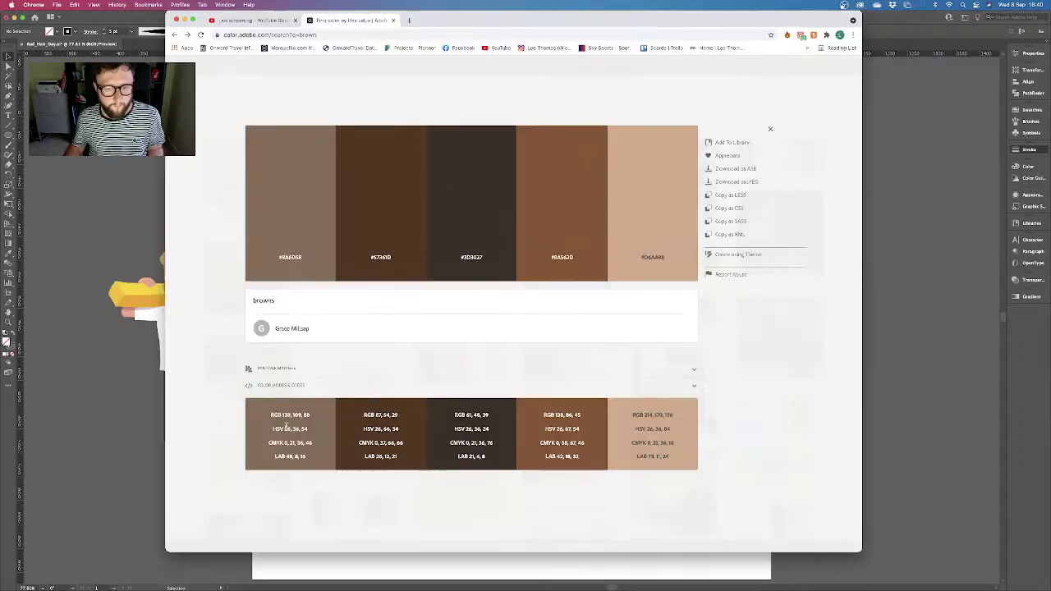
Switch to Illustrator and draw a circle about 152 px across on the empty canvas beside the head
key(super+Tab)
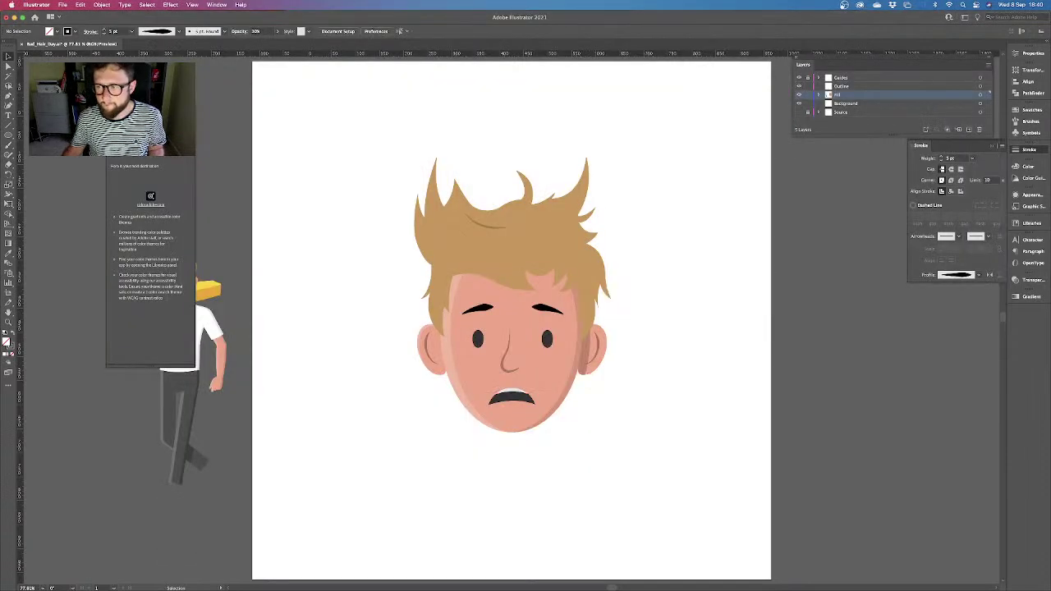
click(1033, 109)
click(999, 107)
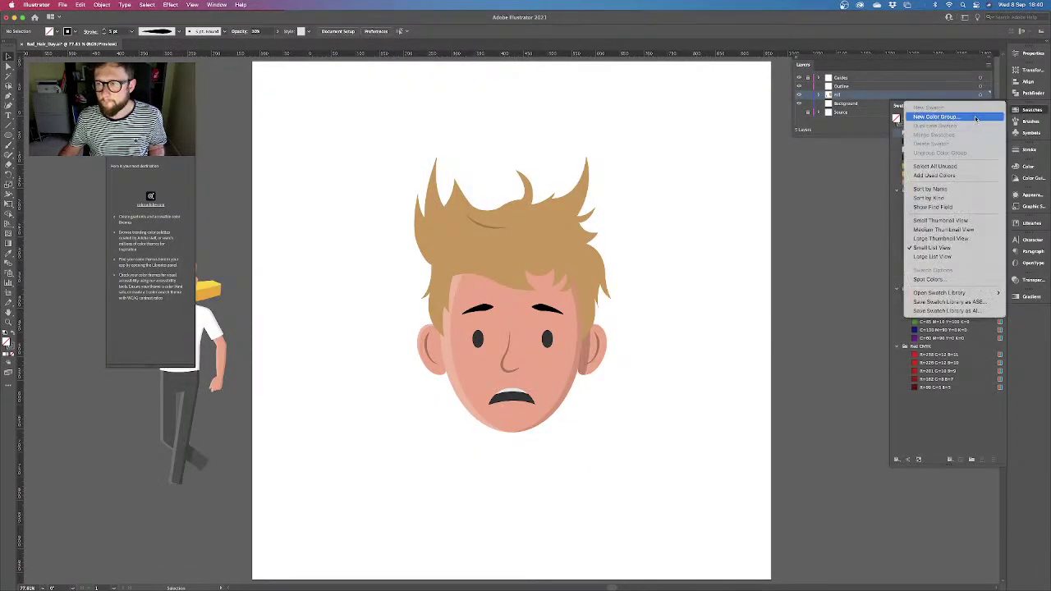
click(841, 168)
click(8, 136)
drag(682, 205, 755, 278)
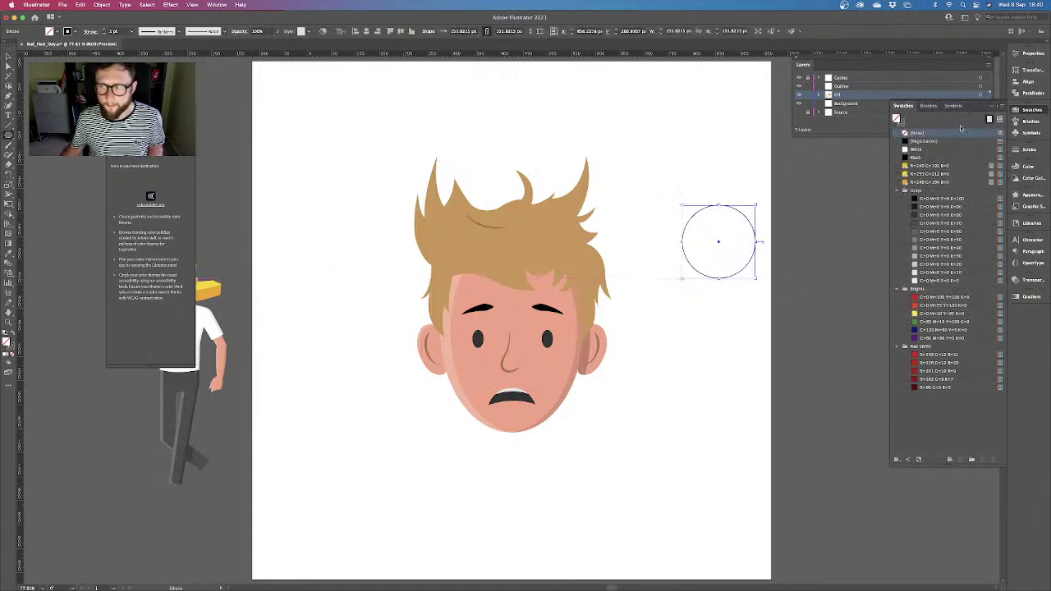
Create a swatch from the Adobe Color palette's fourth brown, RGB 138, 86, 45, and delete the helper circle
click(1006, 107)
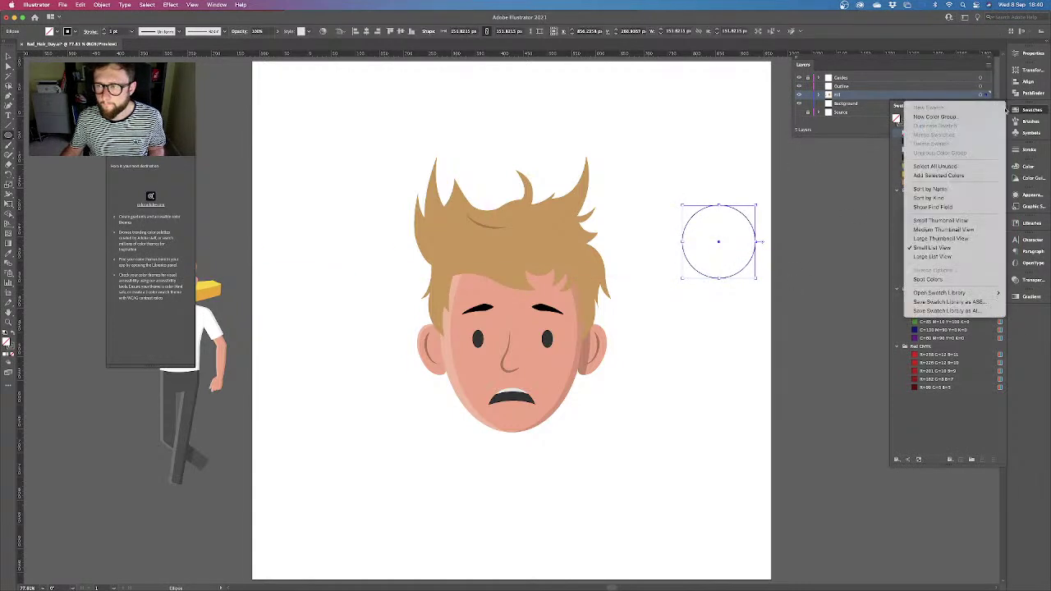
click(901, 126)
click(1006, 107)
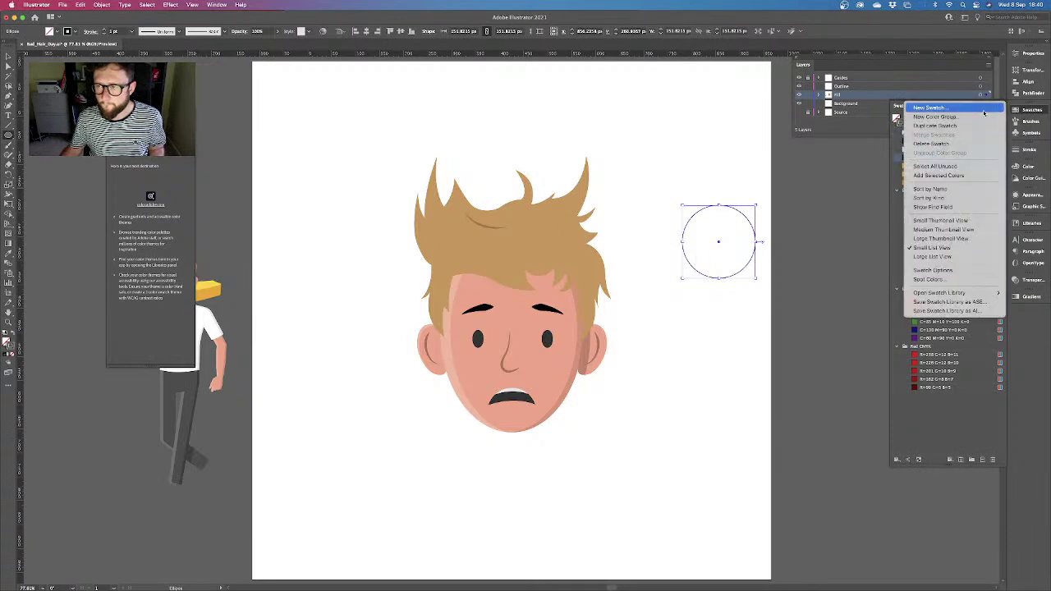
click(983, 109)
key(super+Tab)
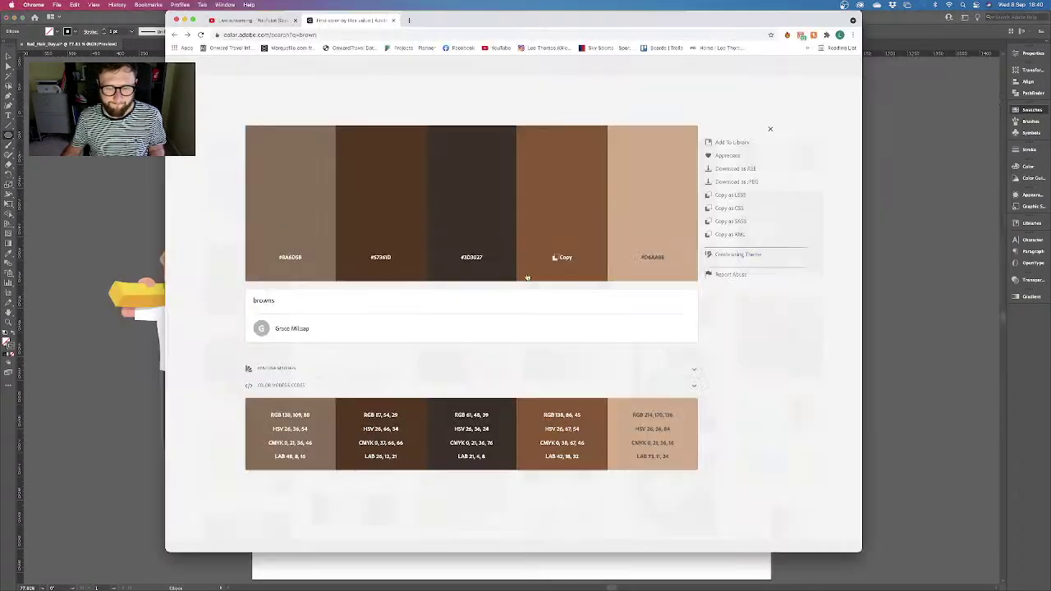
key(super+Tab)
text(138)
key(Tab)
key(super+Tab)
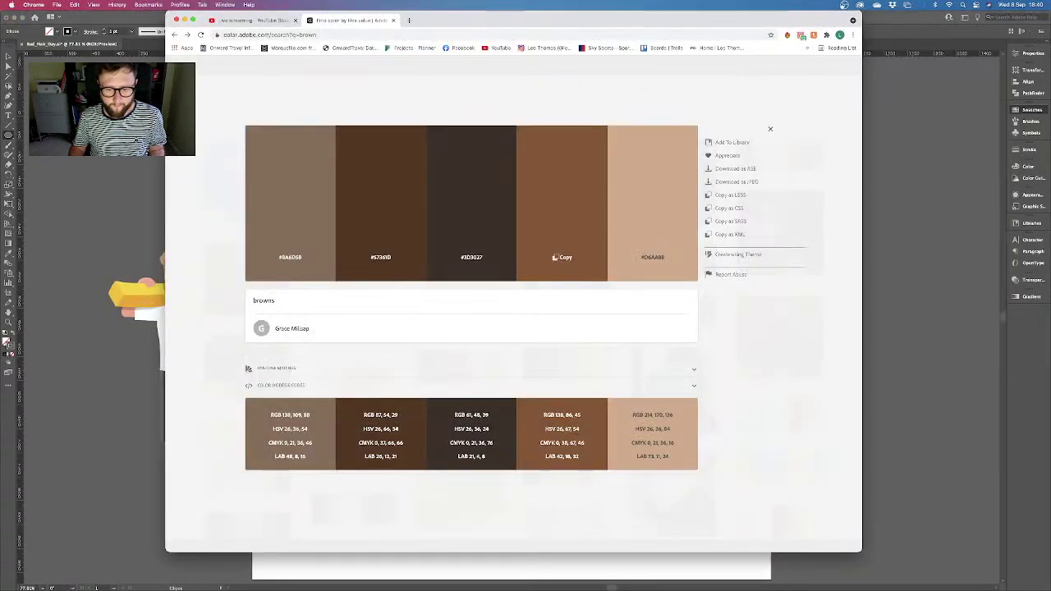
key(super+Tab)
text(86)
key(Tab)
key(super+Tab)
key(super+Tab)
key(Return)
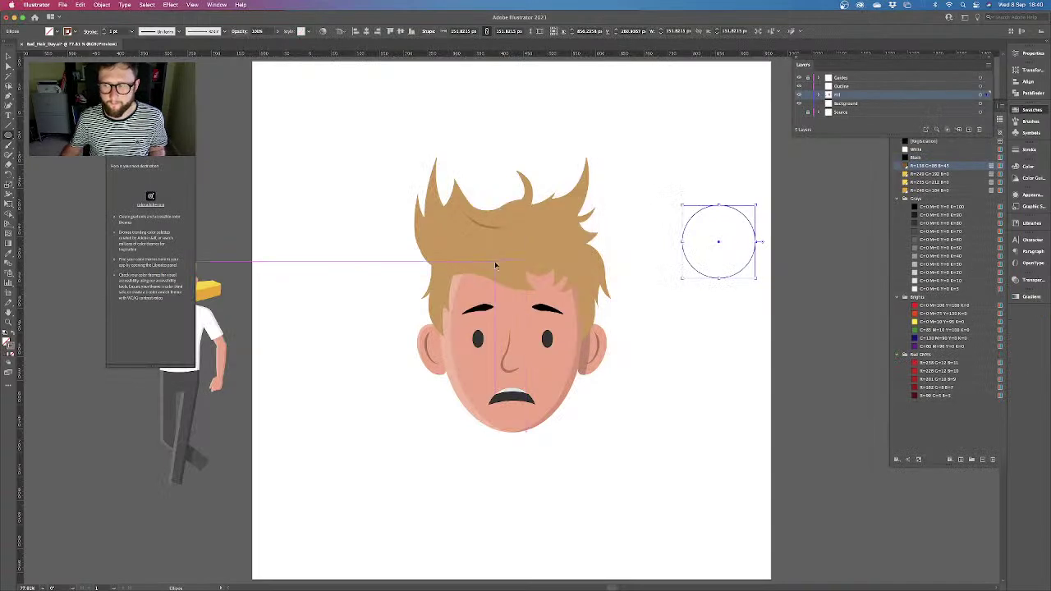
key(Delete)
Recolour both eyebrow strokes with the brown R=138 G=86 B=45 swatch and deselect them
click(547, 310)
shift+click(479, 309)
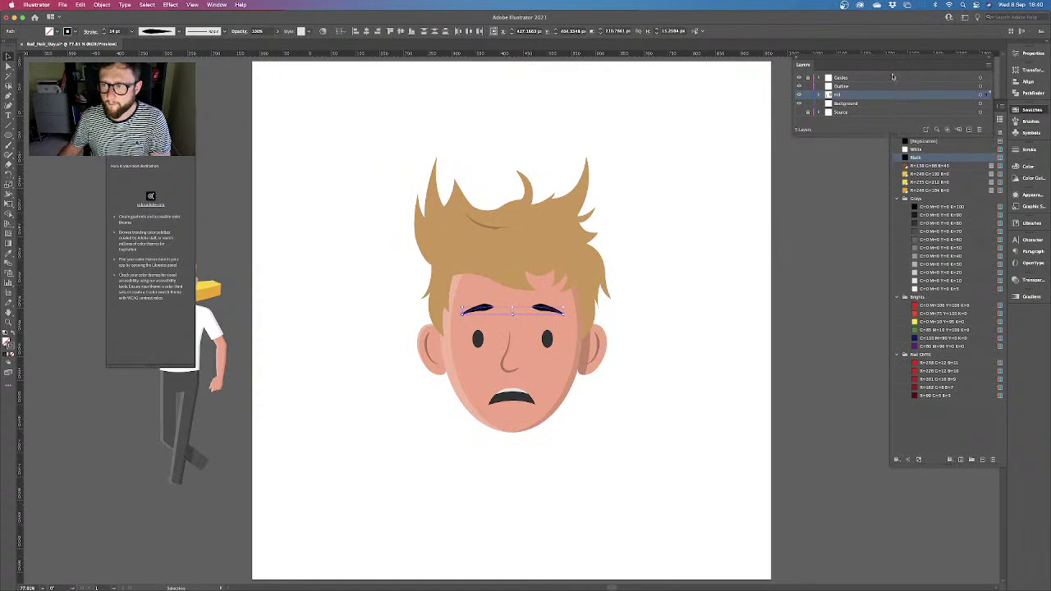
drag(902, 59, 767, 73)
click(919, 166)
click(770, 235)
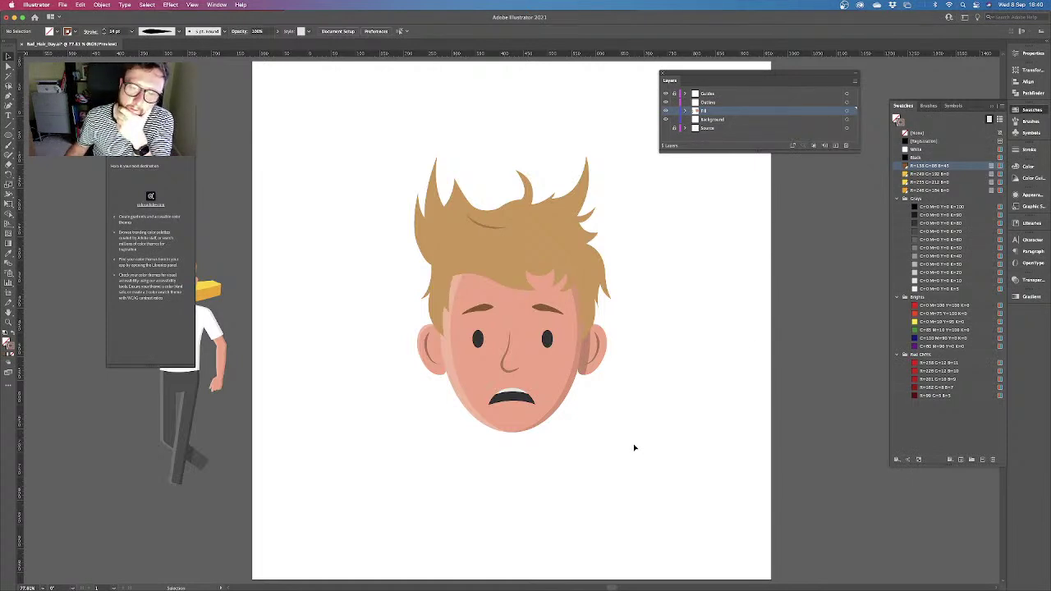
Duplicate the main hair shape in place and fill the copy with red, C=0 M=100 Y=100 K=0
key(super+plus)
key(super+plus)
drag(751, 454, 697, 485)
key(super+plus)
drag(720, 397, 722, 412)
key(super+equal)
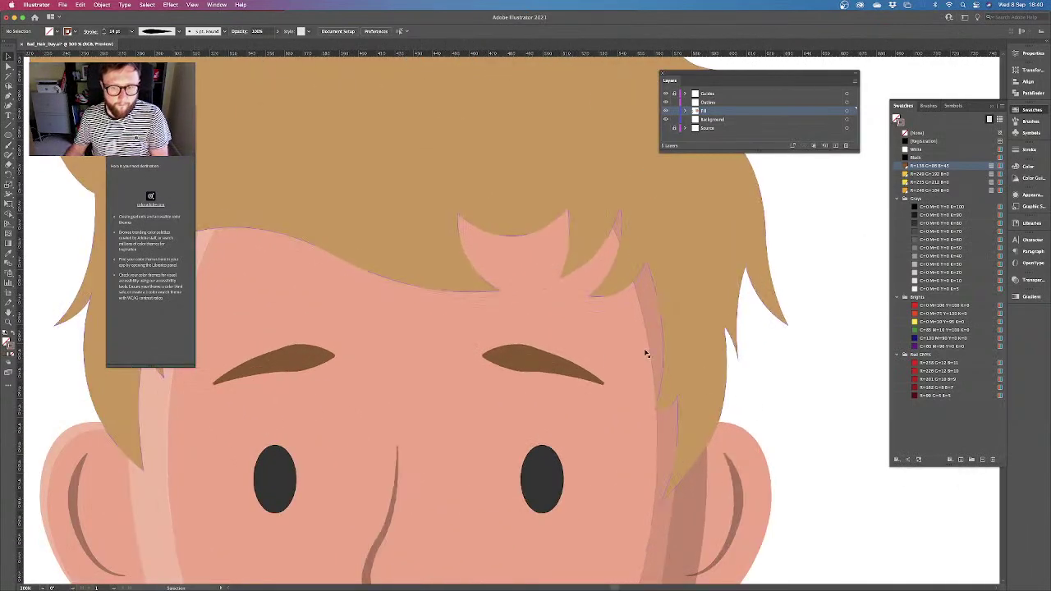
key(super+minus)
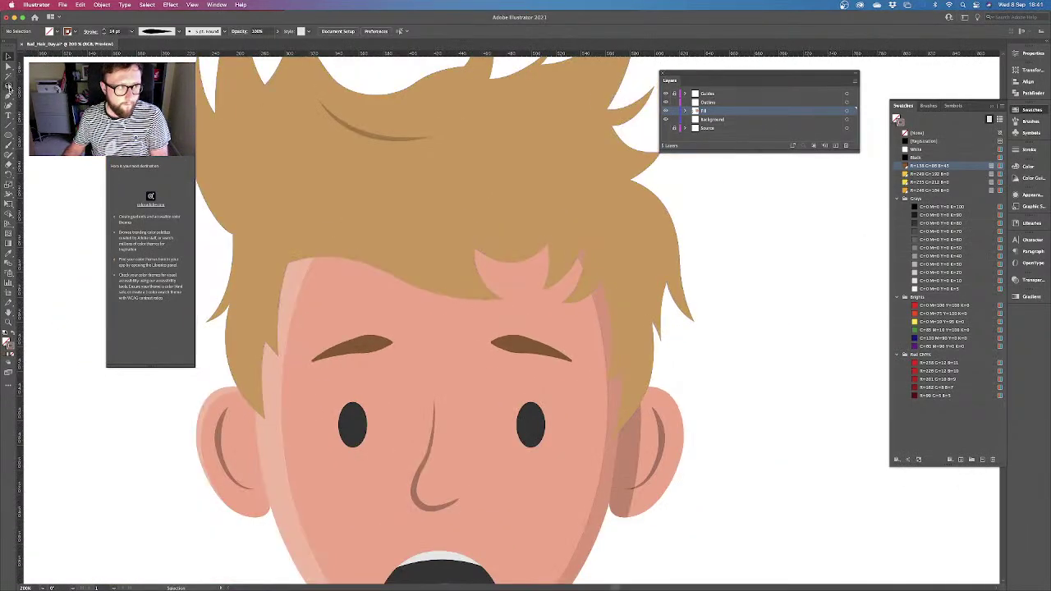
click(485, 233)
click(934, 175)
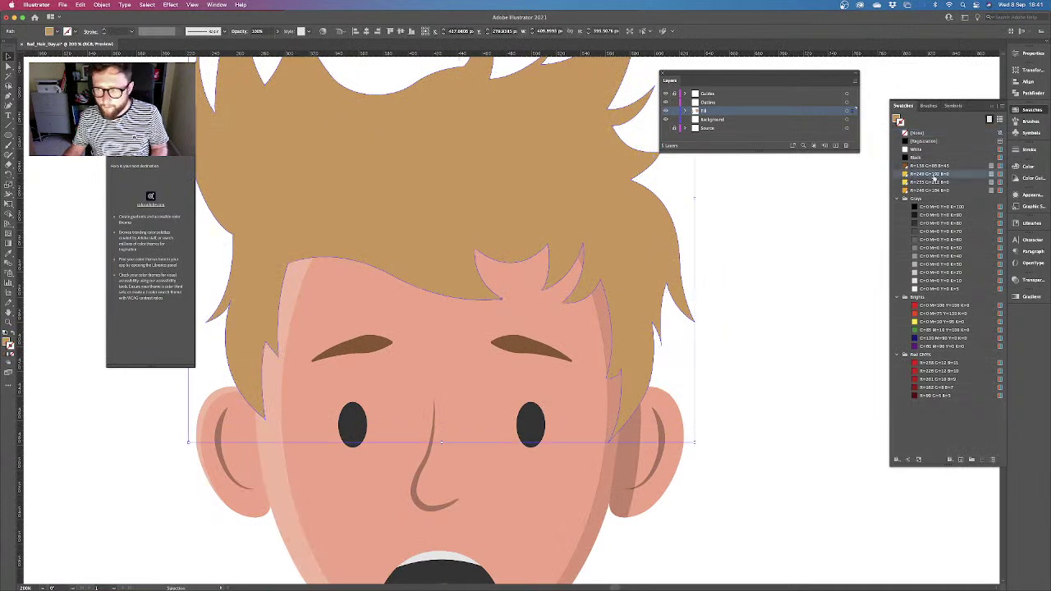
click(912, 134)
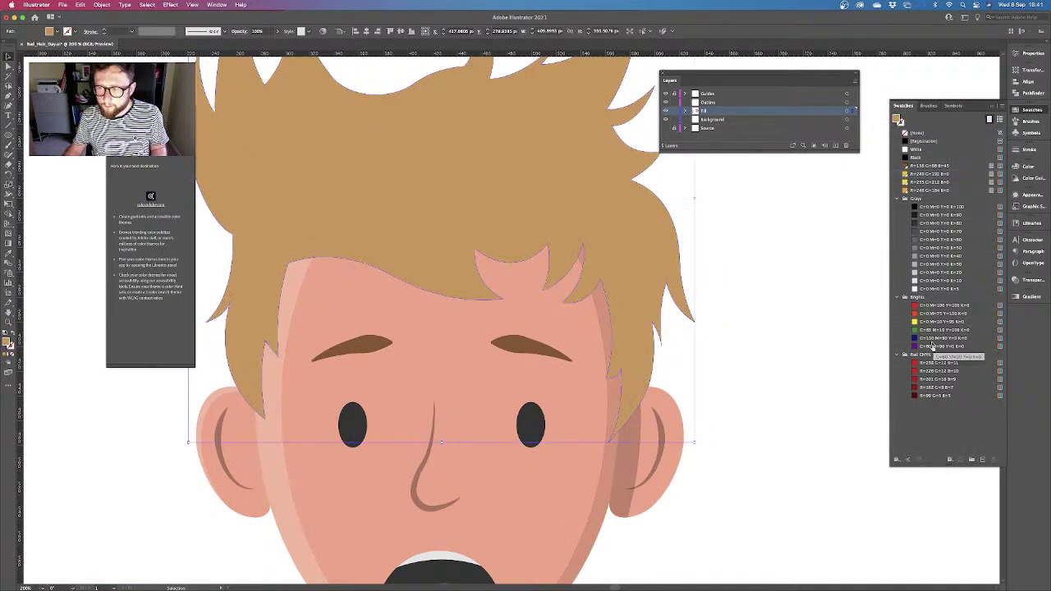
click(926, 304)
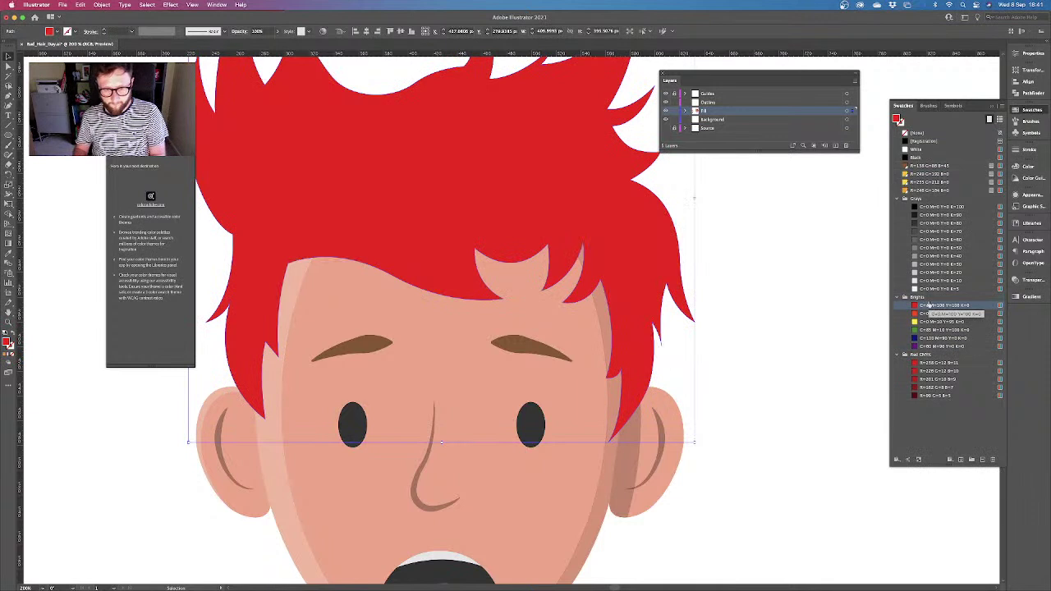
Place the red hair copy behind the original hair and offset it slightly right and down
key(super+z)
key(Right)
key(Down)
key(Right)
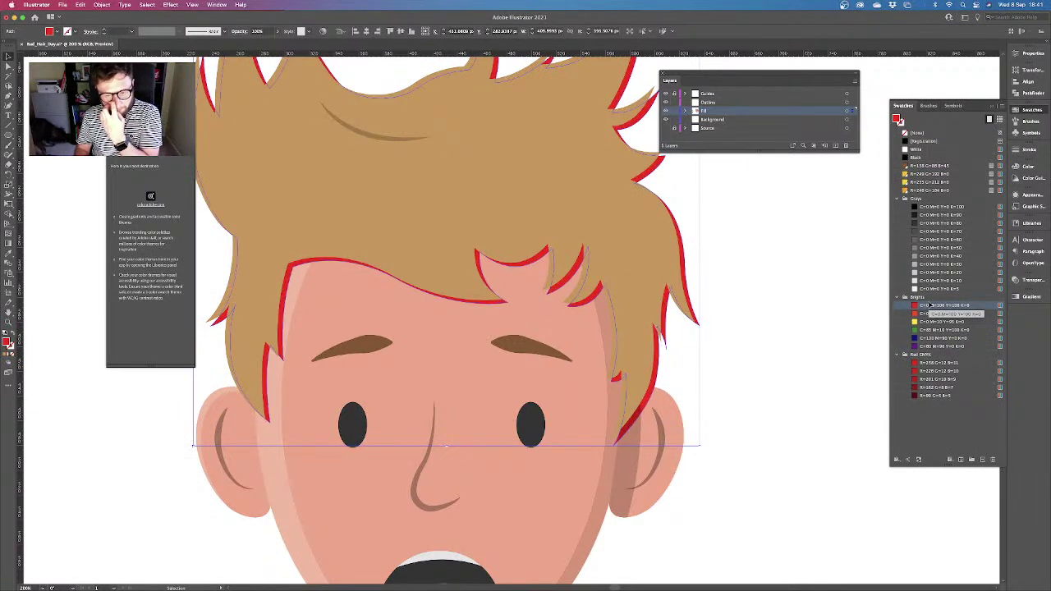
Trim the red copy against the face outline with Shape Builder, removing the parts outside the face
click(579, 347)
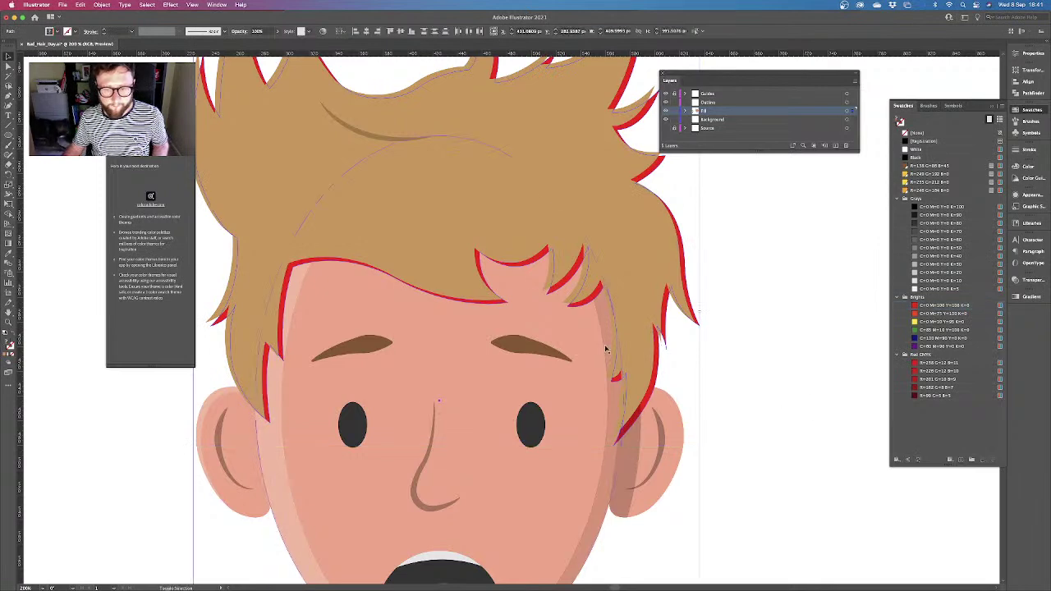
click(8, 214)
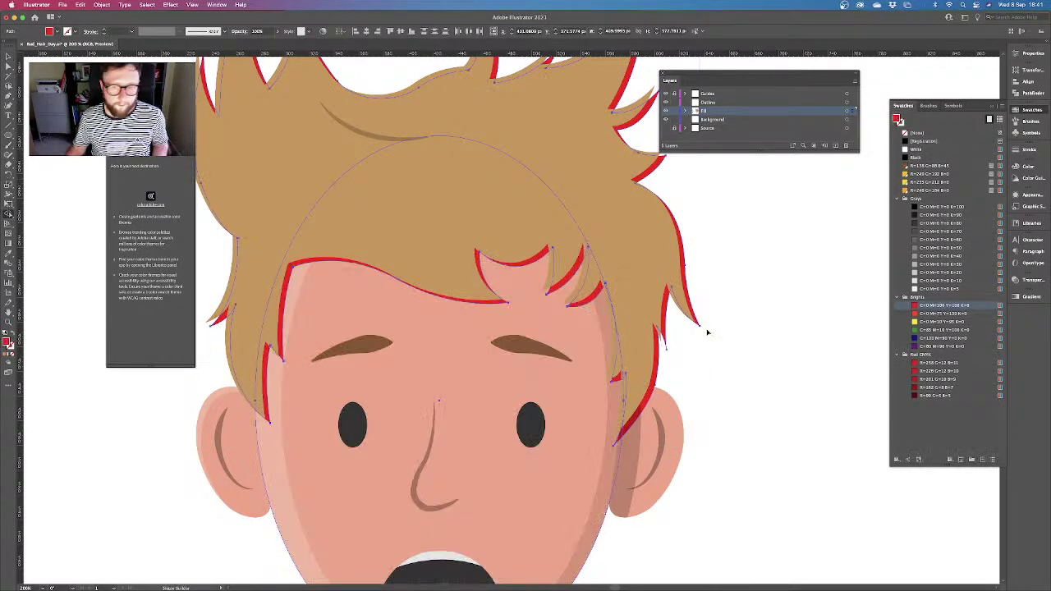
click(669, 276)
key(v)
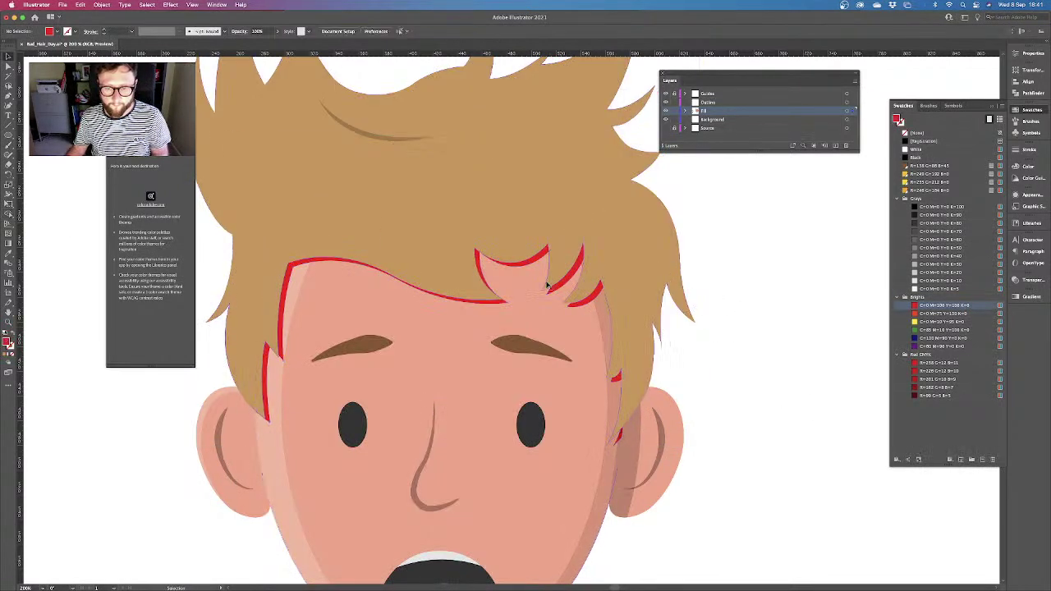
Fill the trimmed hair shadow on the forehead with black, set its opacity to 10%, and deselect it
click(915, 159)
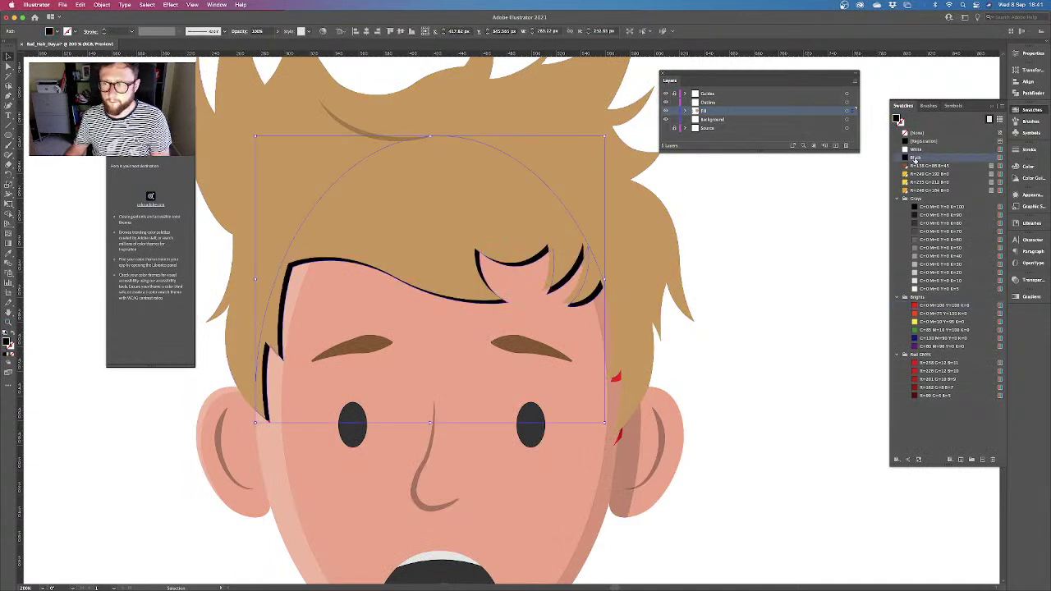
click(1031, 280)
click(978, 289)
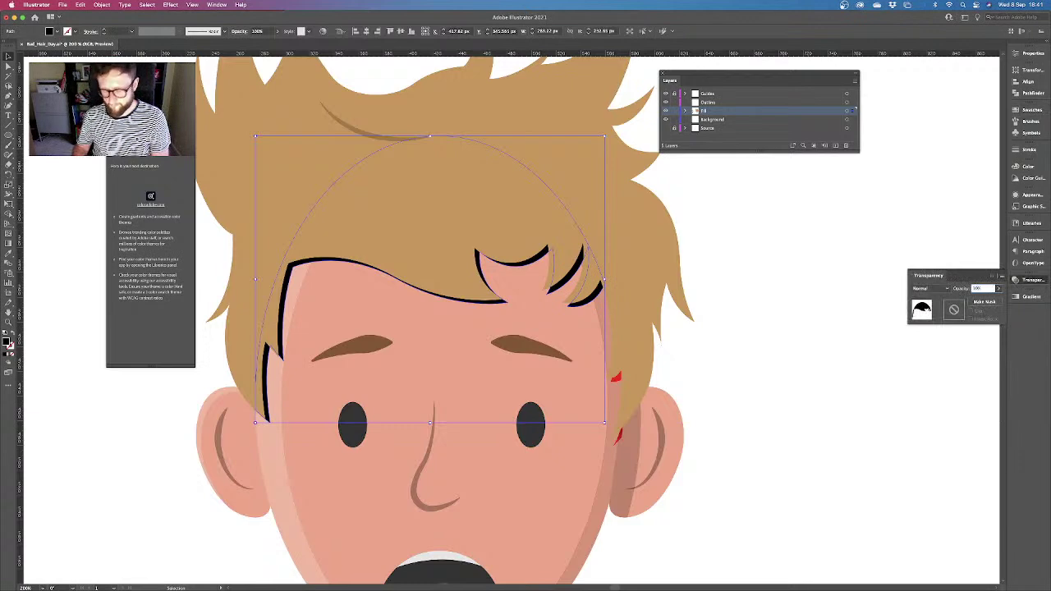
text(10)
key(Return)
click(810, 360)
Delete the lower red fragment beside the ear and match the upper fragment's appearance to the forehead shadow with the Eyedropper
key(super+0)
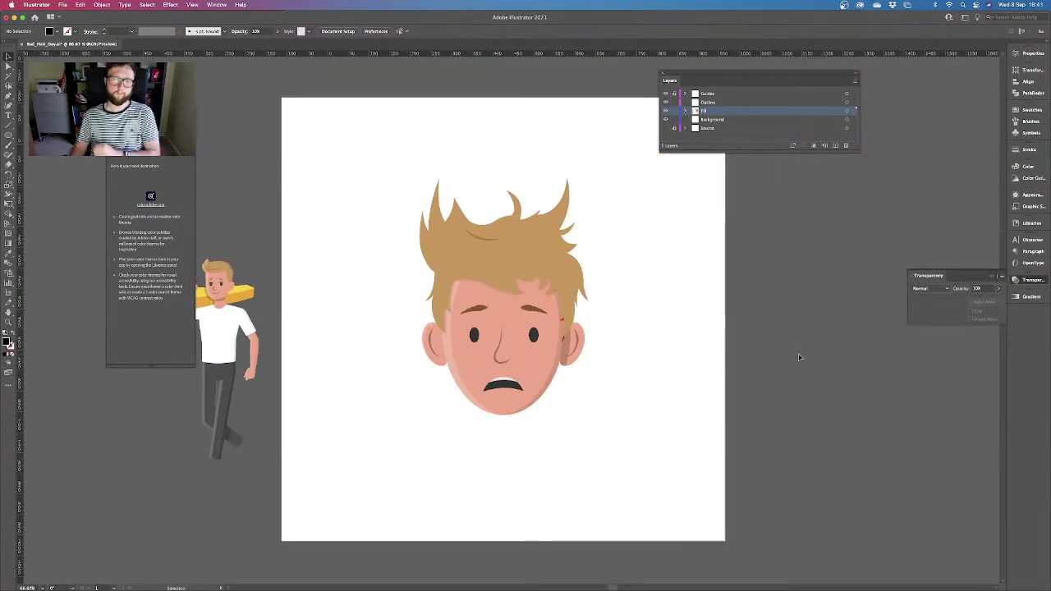
key(super+1)
key(super+equal)
scroll(769, 359, right, 2)
key(super+equal)
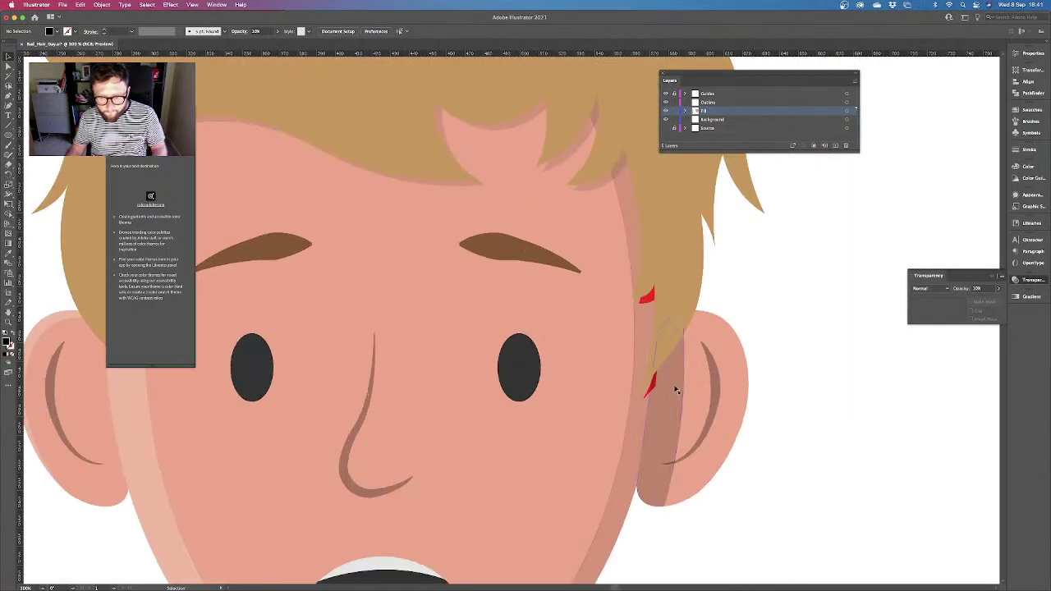
click(652, 389)
key(Delete)
click(649, 300)
key(i)
click(575, 147)
key(v)
key(super+0)
click(762, 309)
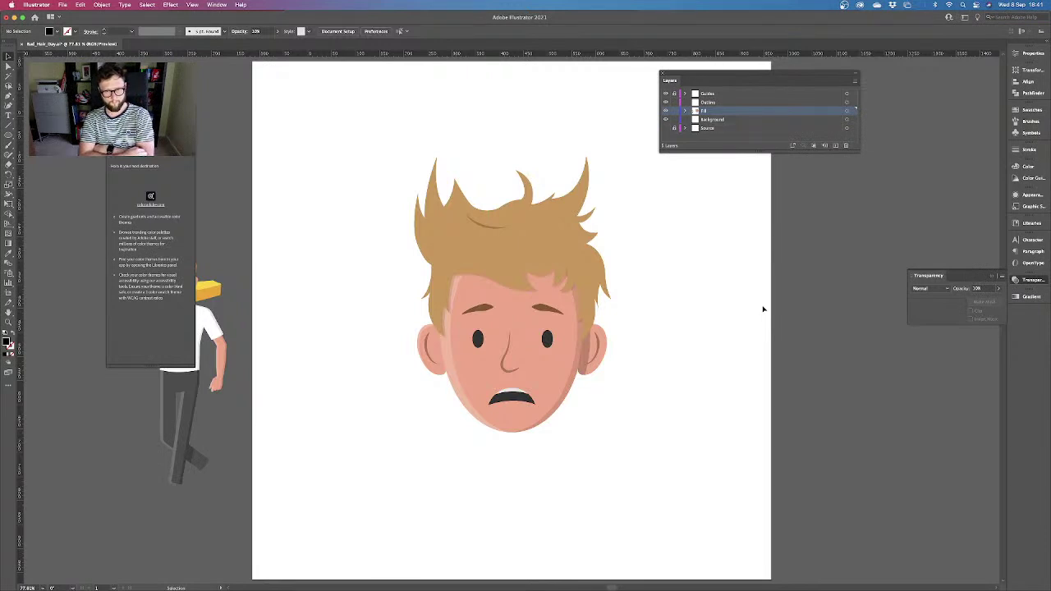
Duplicate the main hair shape in place and fill the copy with red, C=0 M=100 Y=100 K=0, for a highlight
click(558, 223)
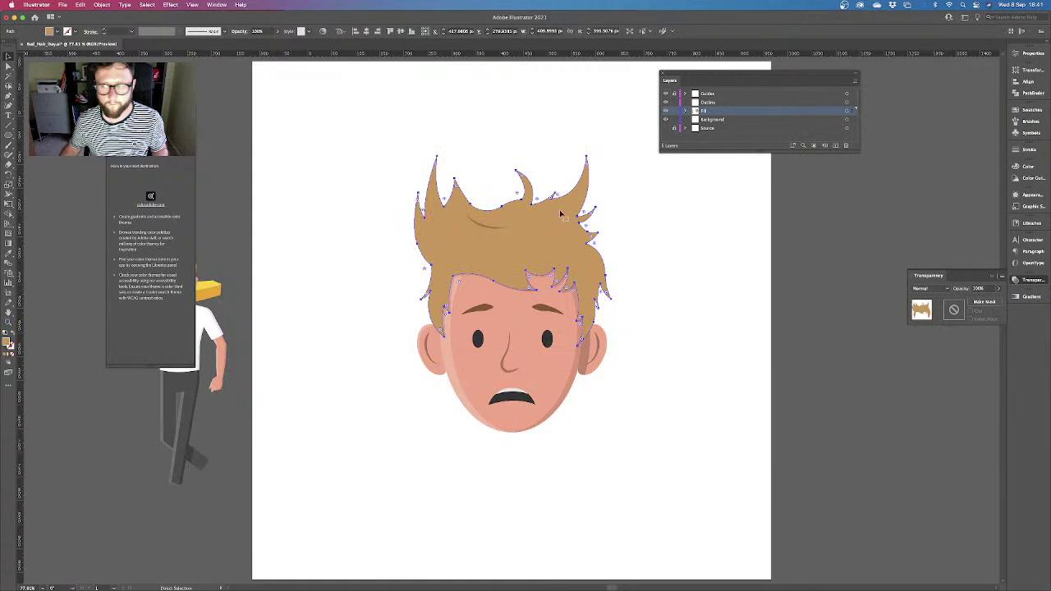
click(1031, 110)
click(932, 305)
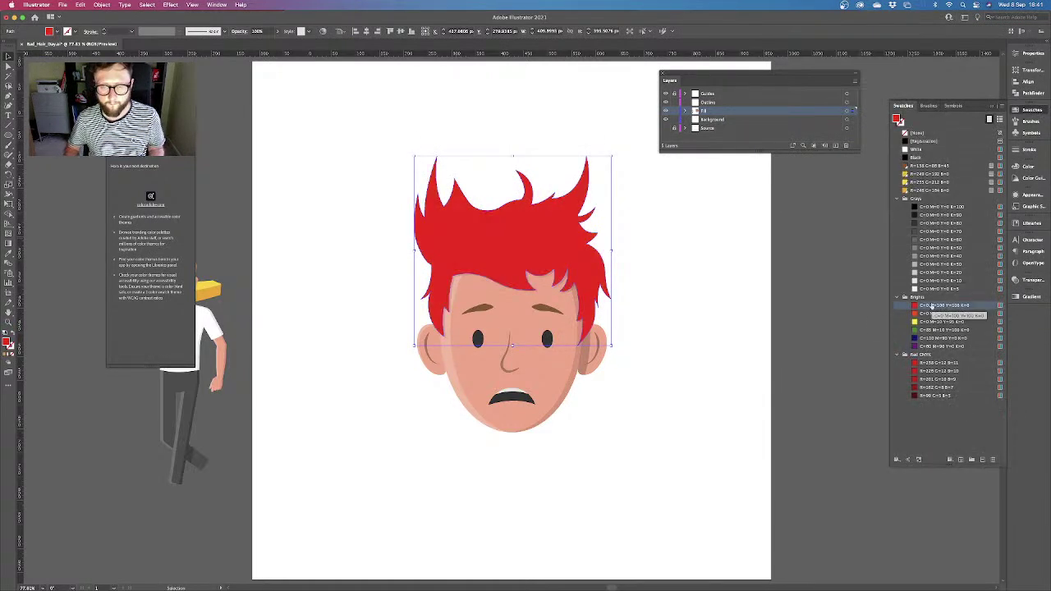
Offset a second hair copy slightly right and down over the red one and fill it with the bright yellow swatch
key(Up)
key(Left)
key(Left)
key(Left)
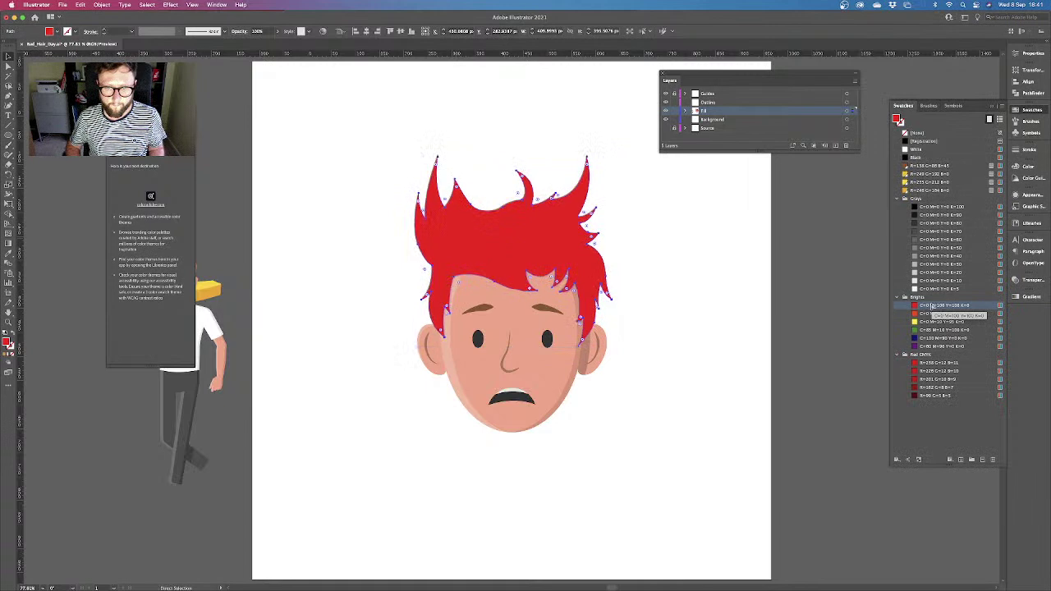
key(Up)
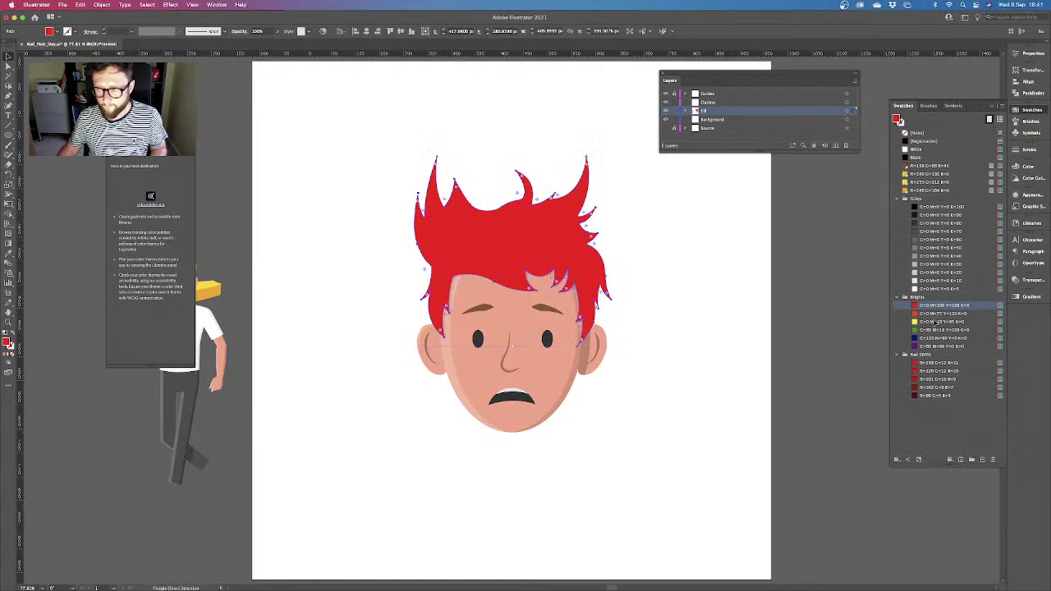
click(936, 322)
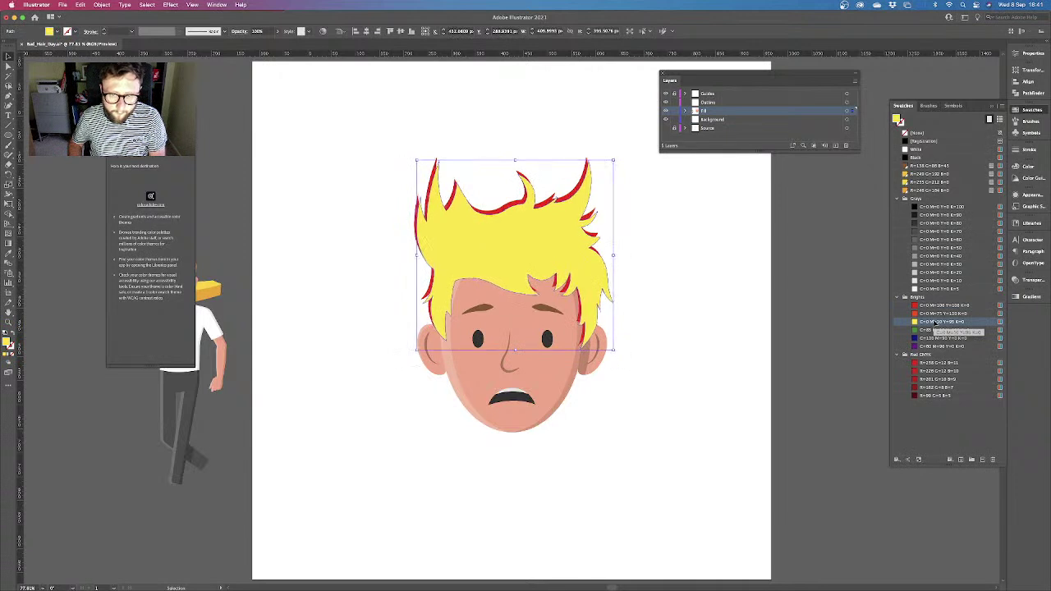
Select the red and yellow hair copies and remove their overlap and the yellow remainders with Shape Builder, keeping the red slivers
shift+click(514, 204)
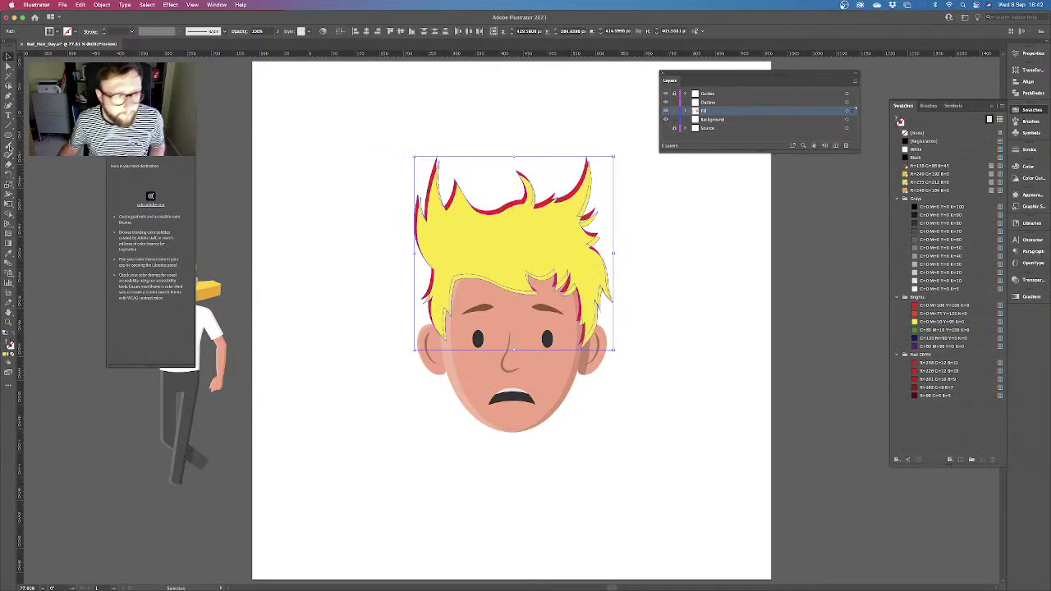
click(7, 213)
mouse_move(605, 309)
mouse_down()
mouse_move(595, 290)
mouse_move(611, 298)
mouse_move(588, 327)
mouse_up()
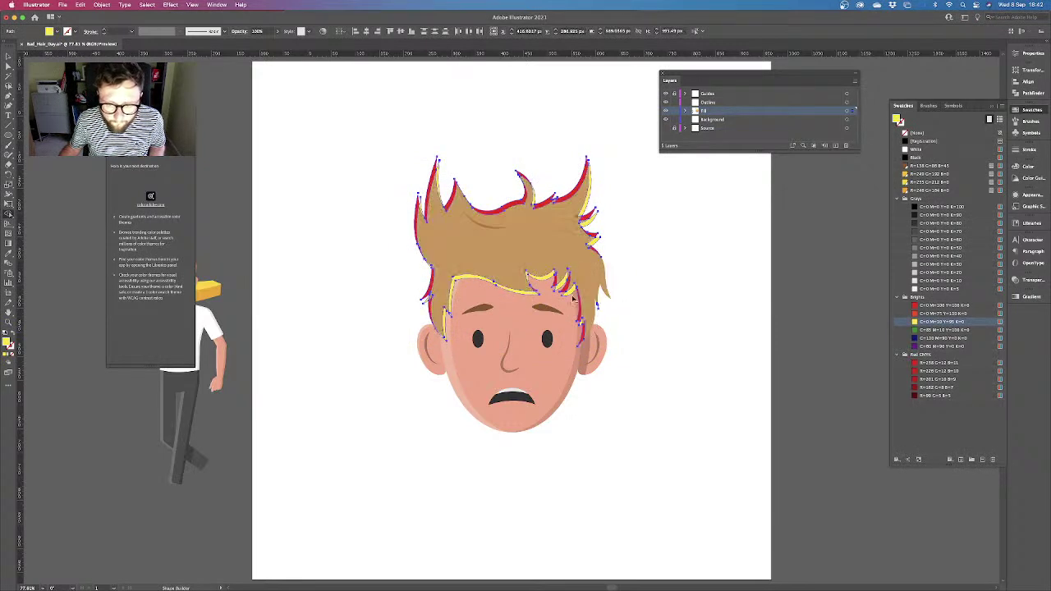
alt+click(509, 287)
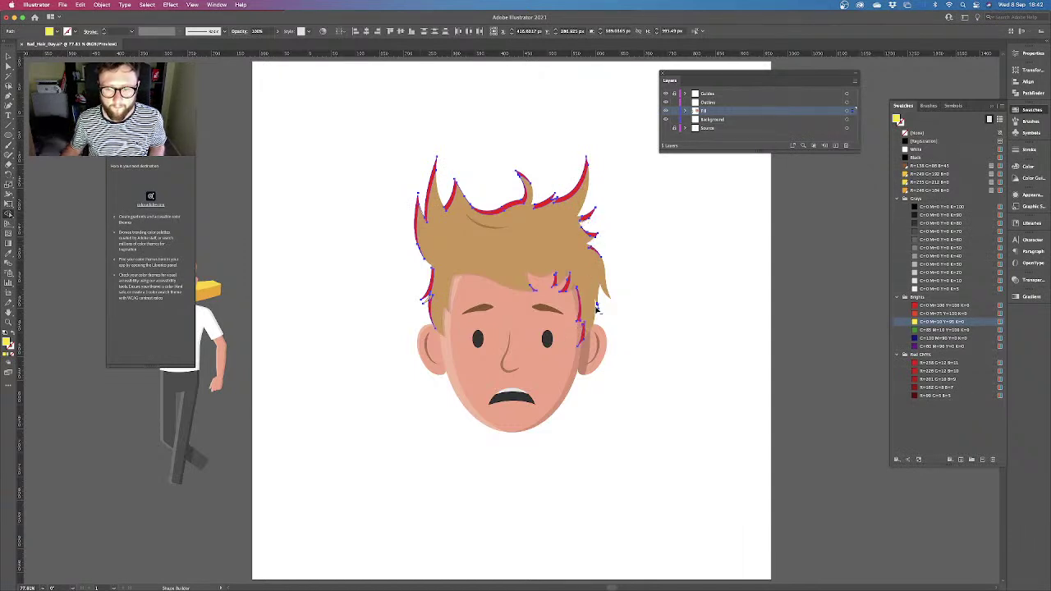
Fill the grouped highlight slivers along the hair edges with white, set their opacity to 20%, and deselect them
key(v)
key(a)
key(v)
click(916, 150)
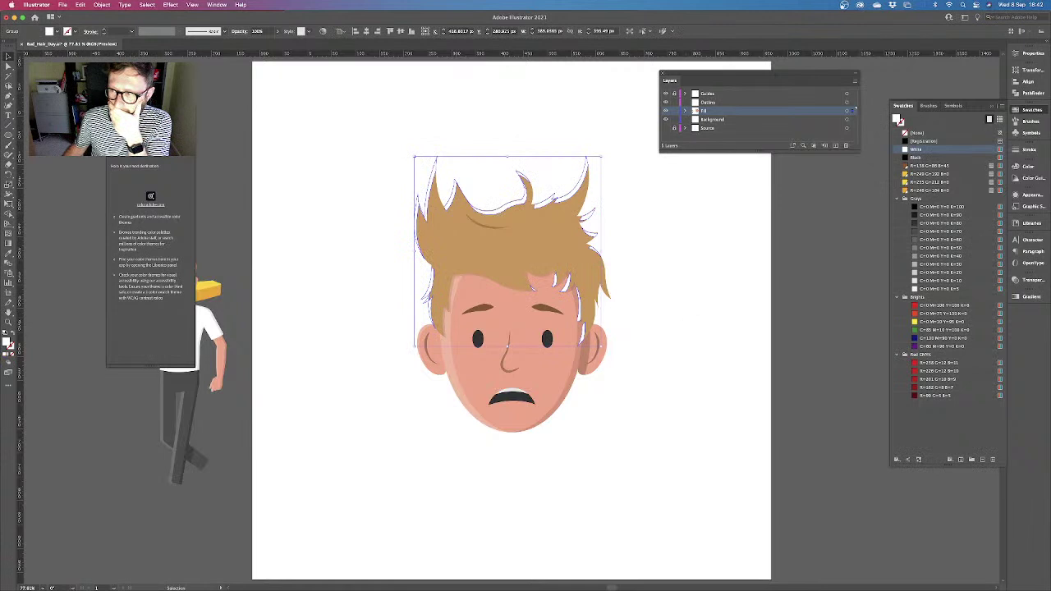
click(1026, 280)
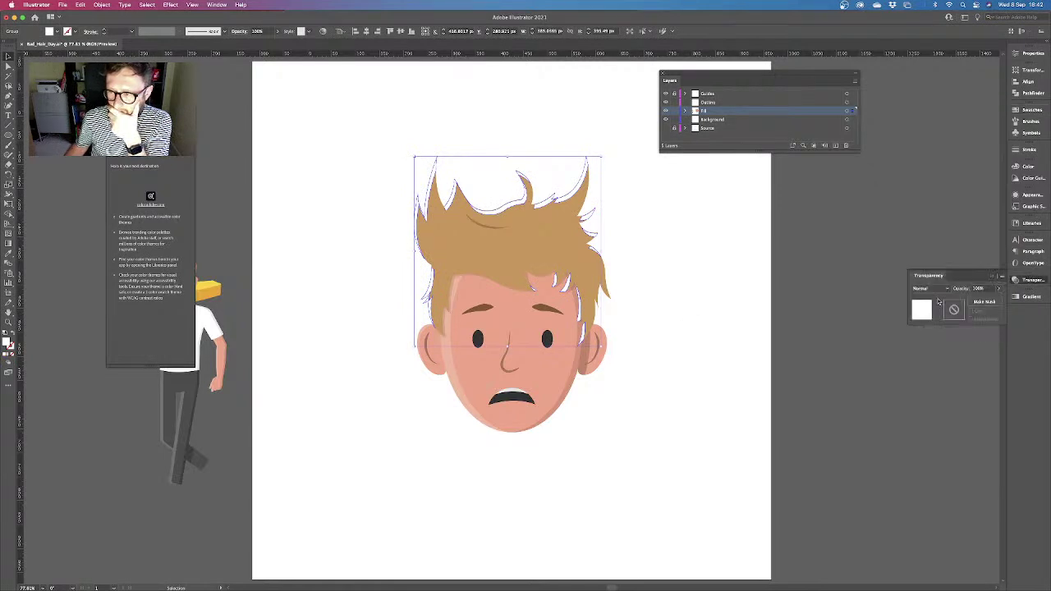
click(977, 289)
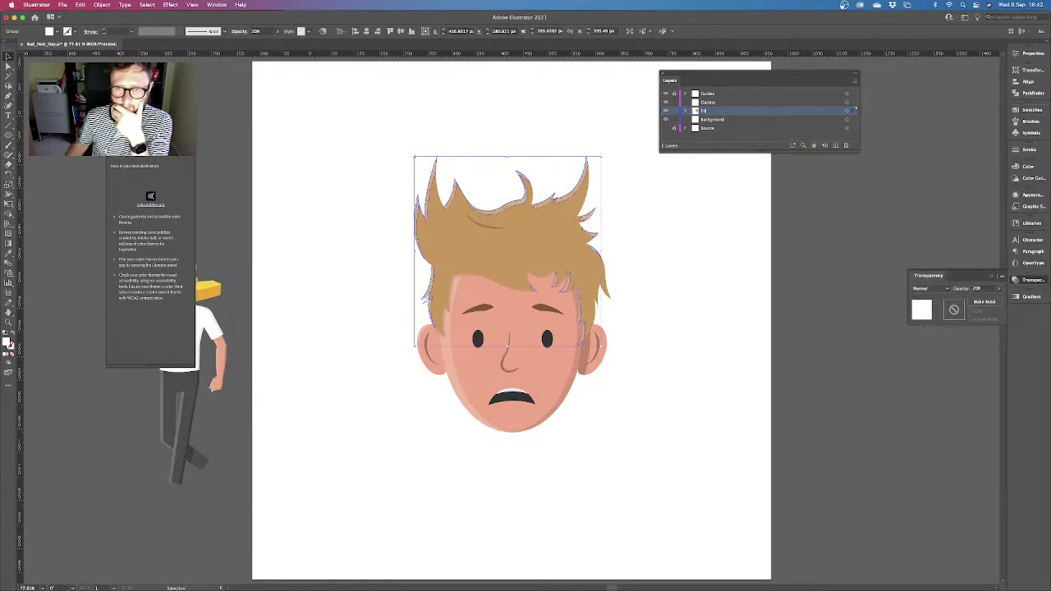
click(773, 332)
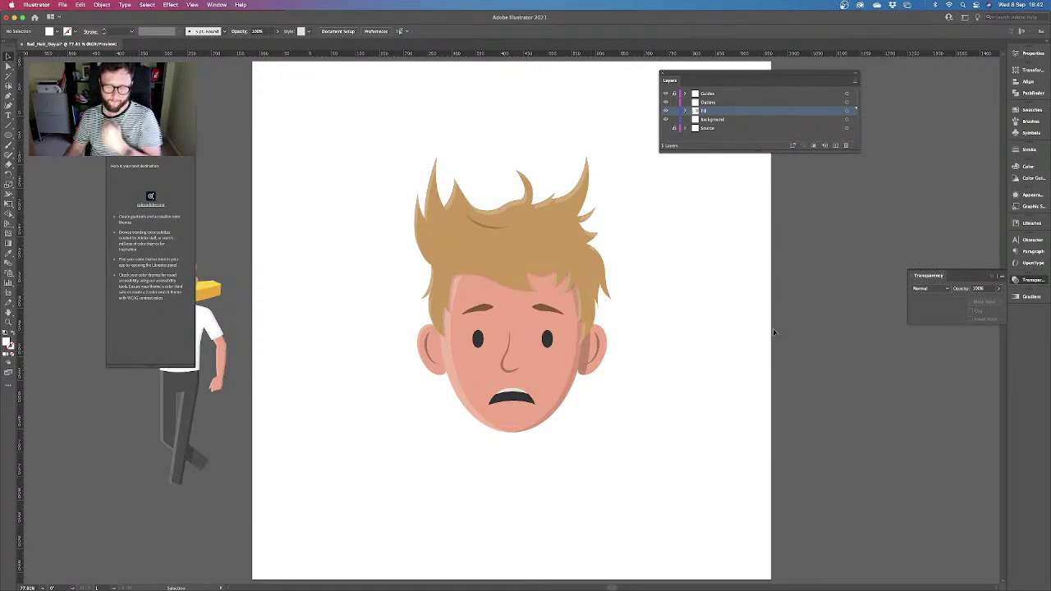
Show the Source sketch layer, compare it with the Fill artwork, and activate the Pen tool
click(666, 110)
click(666, 110)
click(666, 110)
click(666, 110)
key(super+equal)
key(super+equal)
click(8, 95)
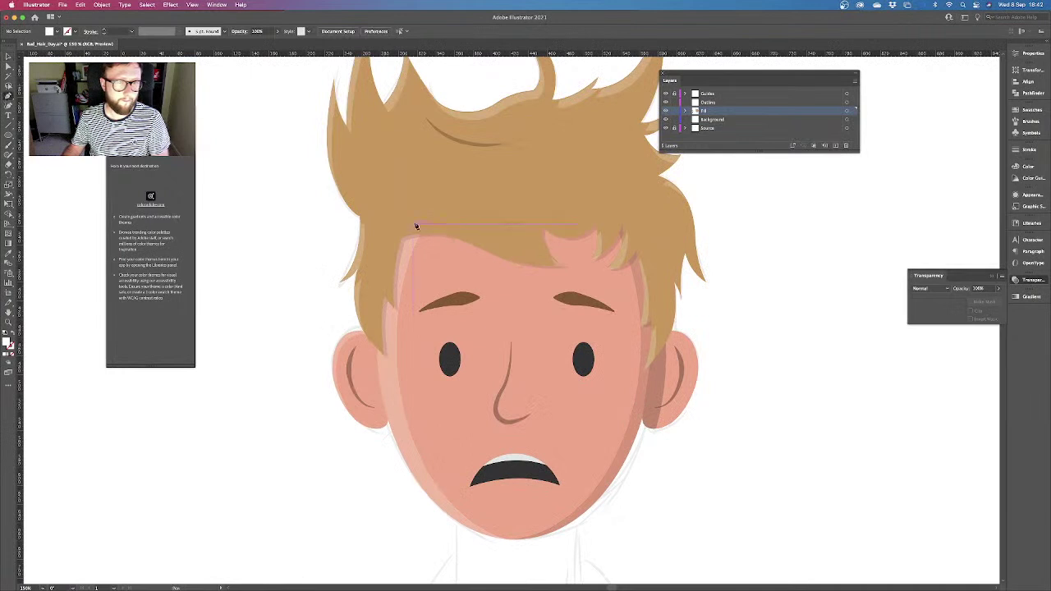
Draw a short curved strand line in the hair's left side and copy the existing strand line's appearance onto it
click(351, 160)
drag(394, 203, 429, 212)
key(i)
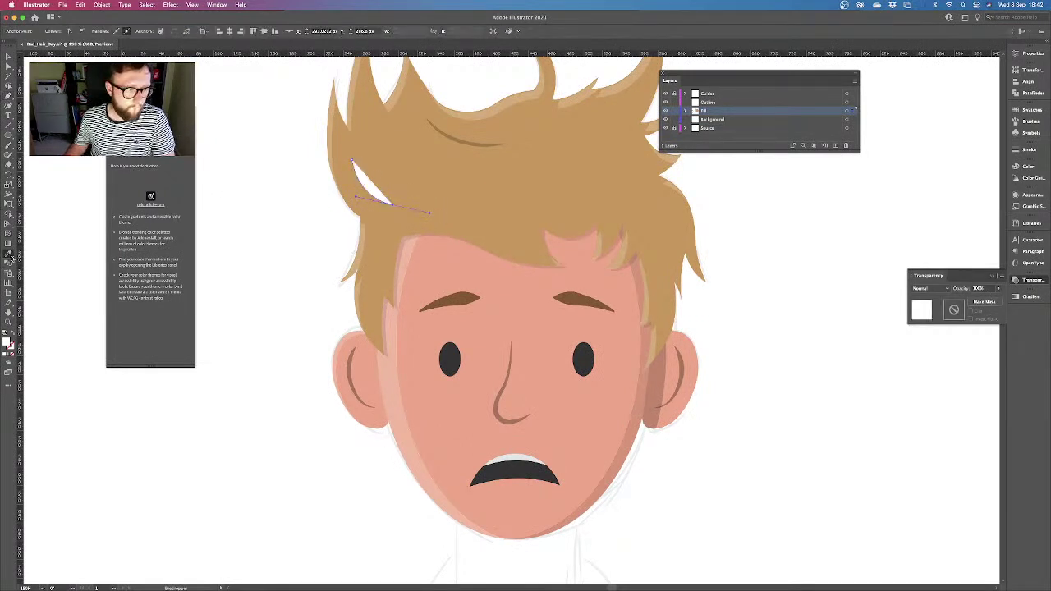
click(464, 140)
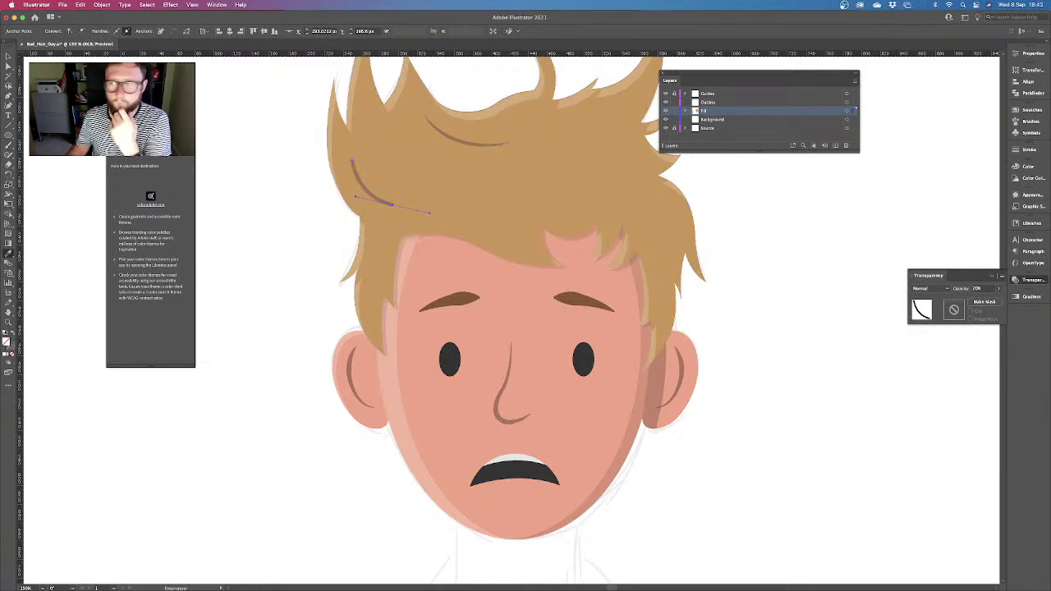
Give the new hair strand line a tapered width profile and set its stroke weight to 5 pt
click(1028, 150)
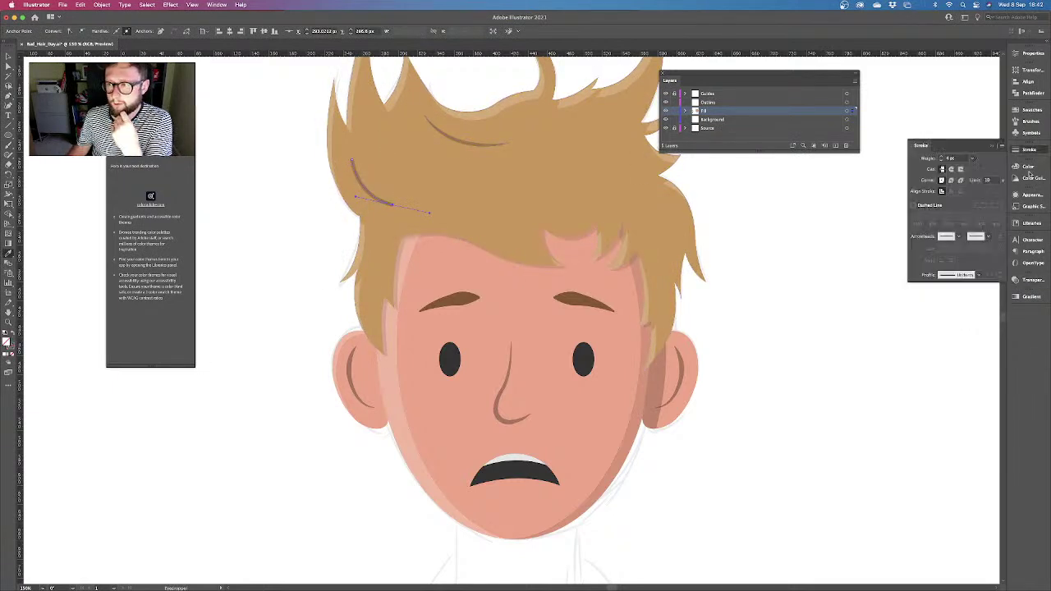
click(979, 275)
click(953, 353)
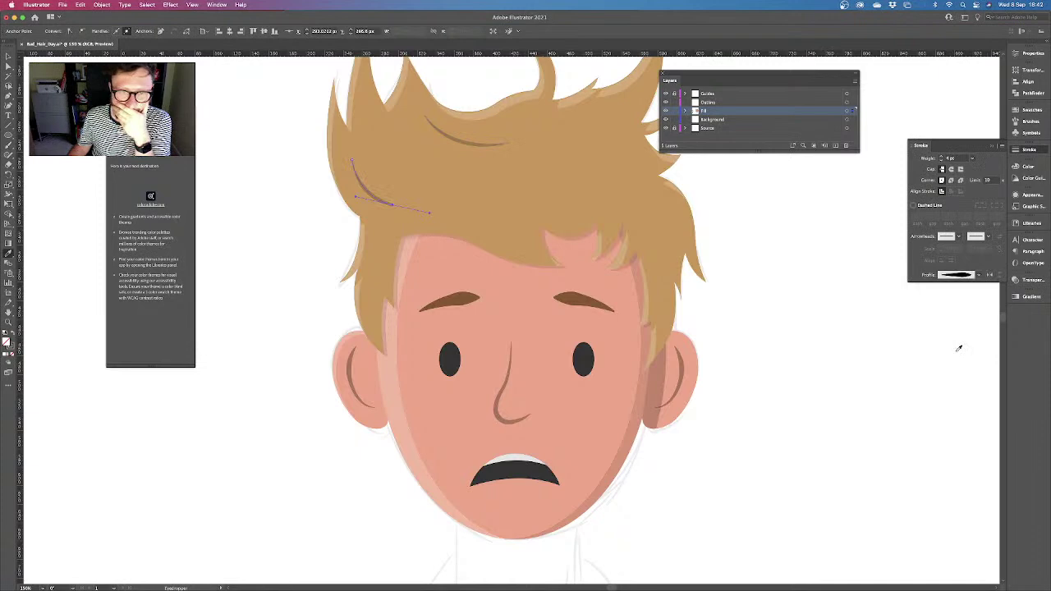
click(941, 157)
key(v)
click(830, 261)
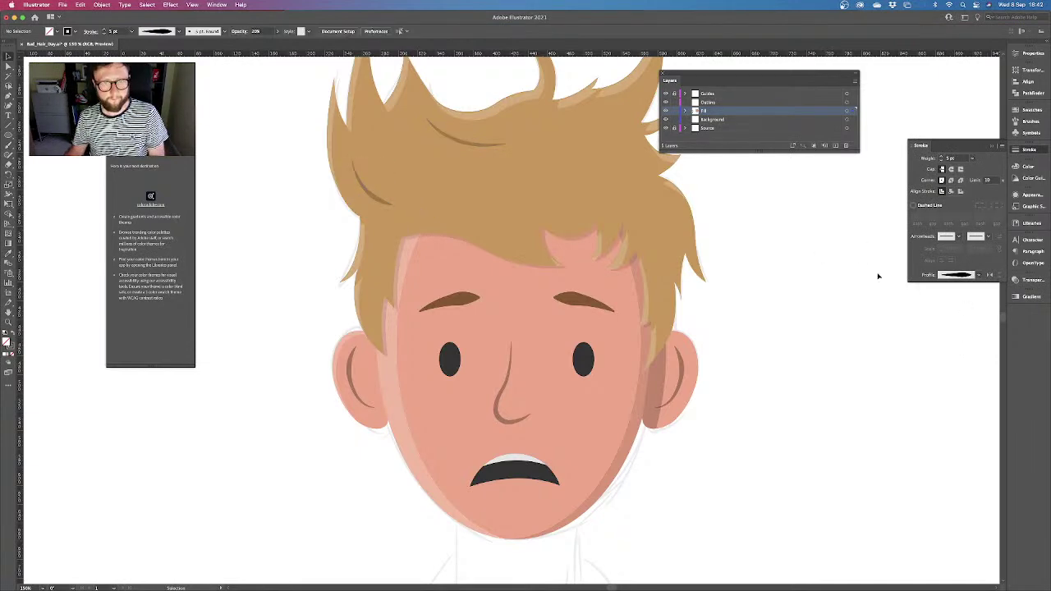
Delete the highlight slivers on the small spikes at the hair's upper right side
key(super+minus)
key(super+minus)
key(super+1)
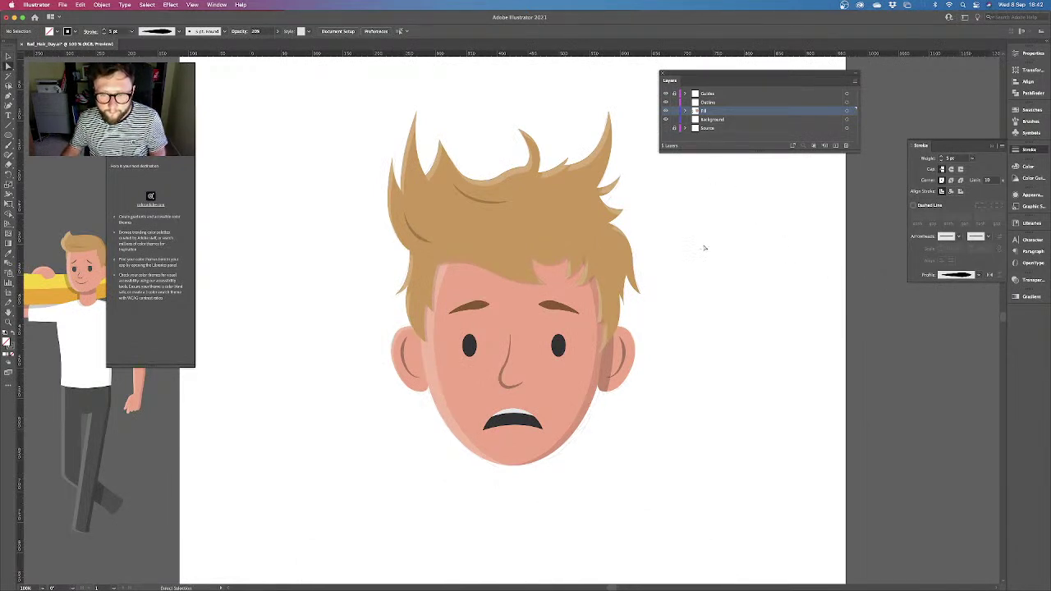
key(super+equal)
drag(722, 156, 650, 222)
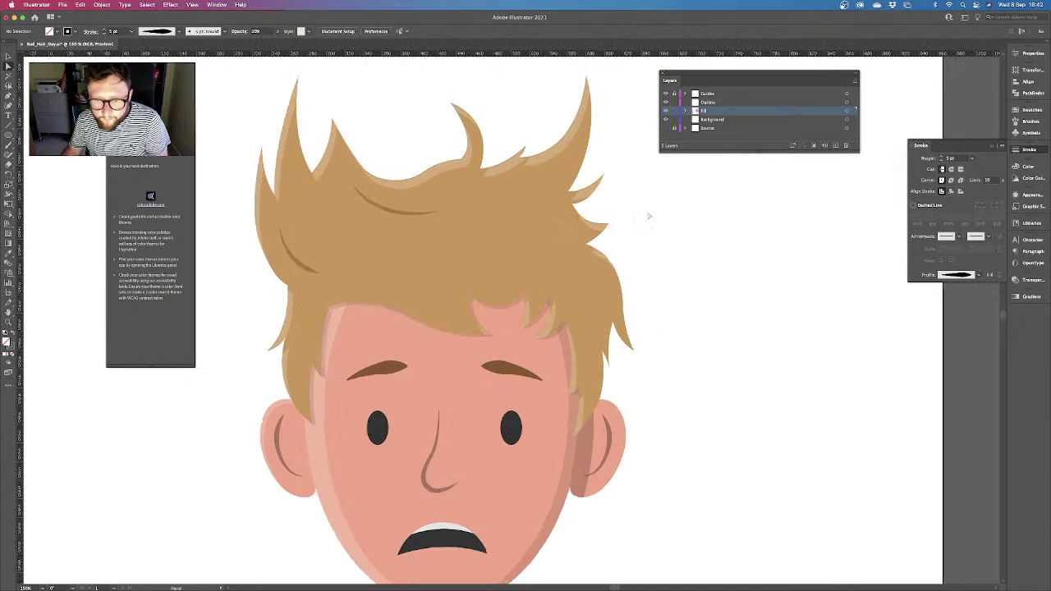
click(590, 194)
key(Delete)
click(600, 228)
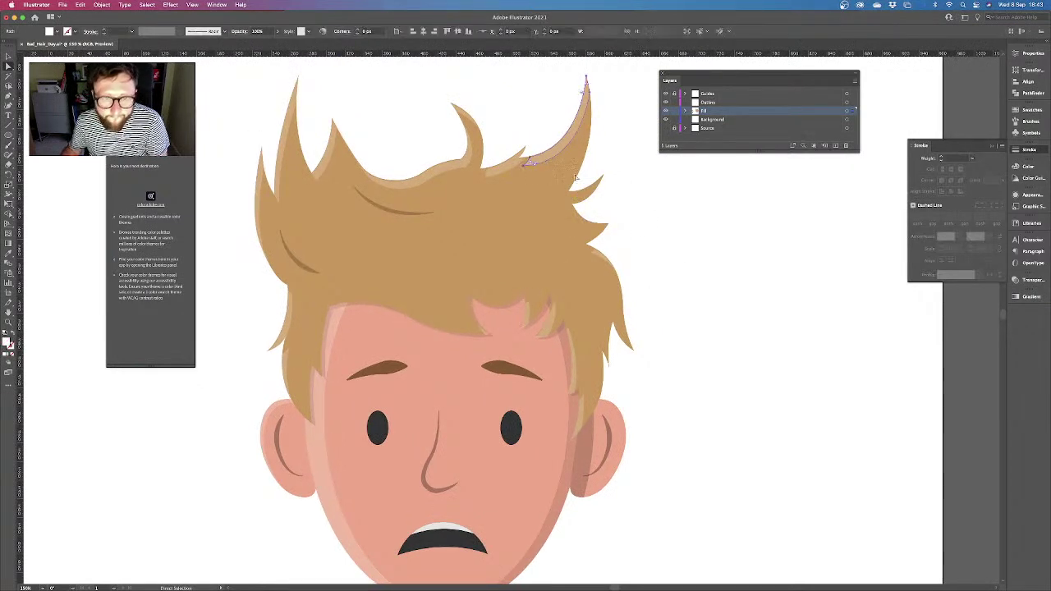
click(635, 207)
key(v)
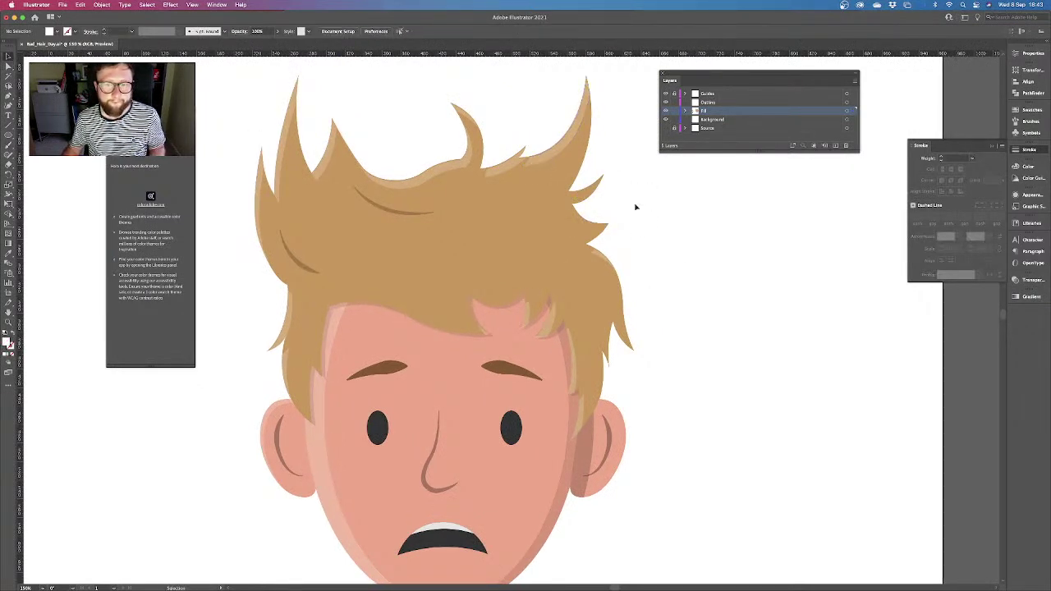
Delete the highlight slivers on the hair's right outer edge, right fringe tufts and right sideburn
key(a)
click(603, 256)
key(Delete)
key(Delete)
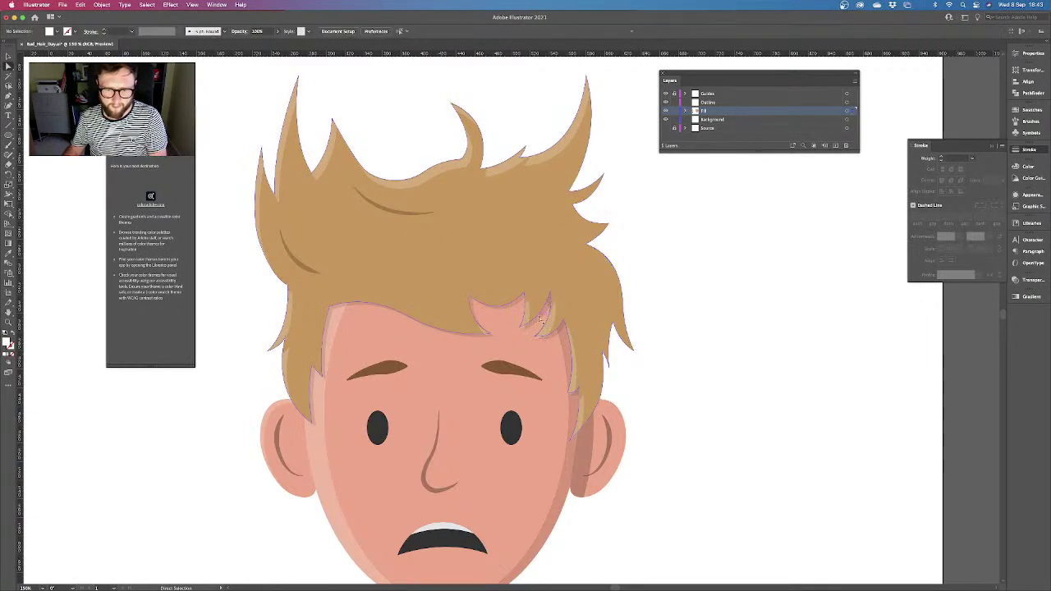
click(547, 329)
key(Delete)
key(Delete)
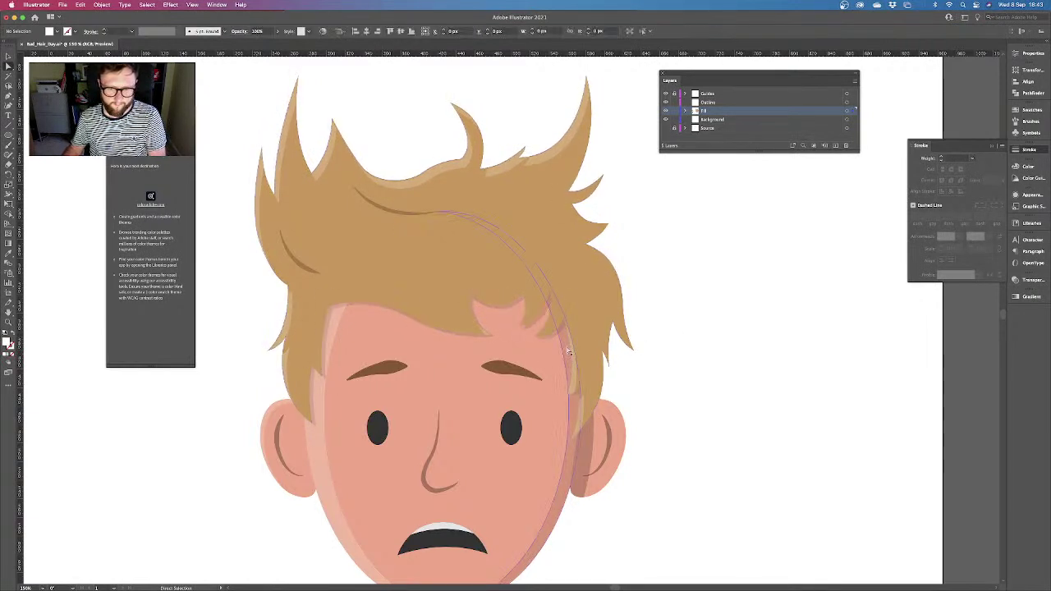
click(573, 353)
key(Delete)
click(580, 414)
key(Delete)
click(489, 334)
key(super+shift+a)
Move the highlights on the tall right spike and the short strand beside it flush against the hair's edge
key(super+equal)
key(super+equal)
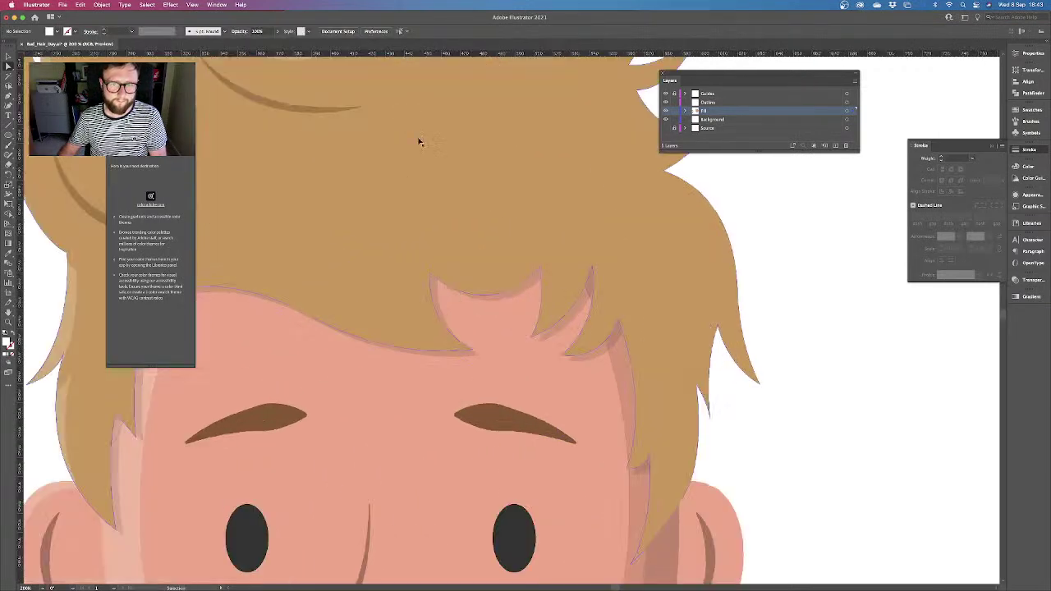
key(super+equal)
key(super+equal)
drag(651, 262, 544, 328)
click(547, 304)
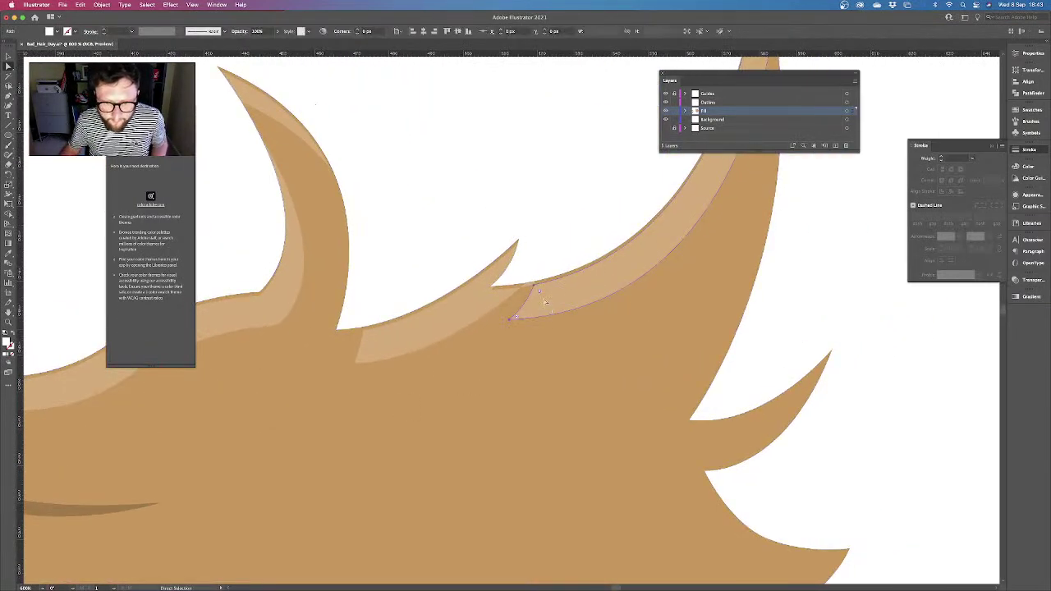
key(super+shift+a)
drag(563, 303, 456, 349)
scroll(471, 347, up, 3)
click(460, 331)
key(super+z)
shift+click(351, 413)
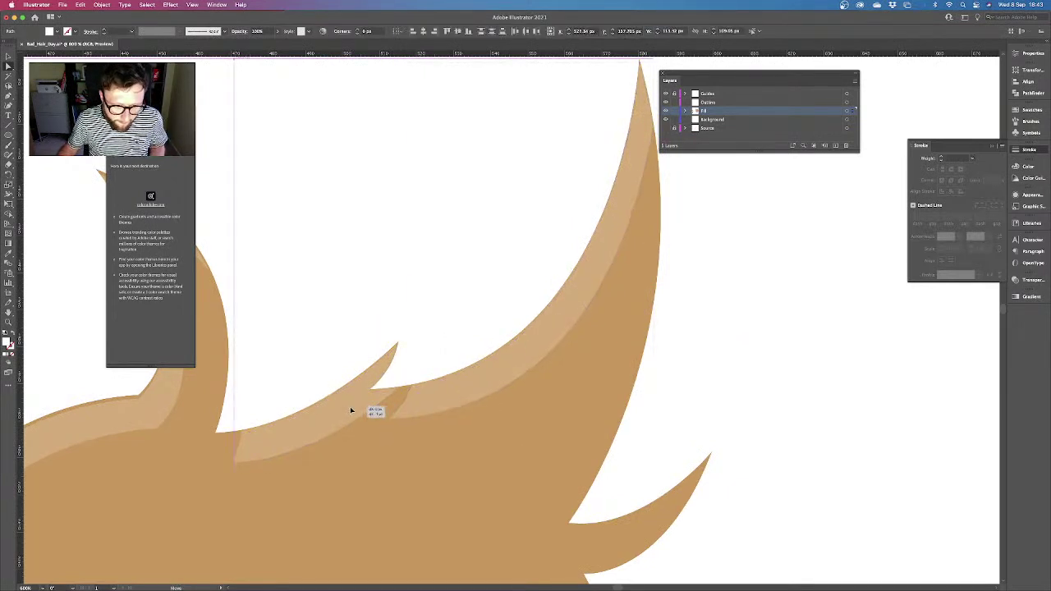
Move the highlights on the central curl and the wave beside it flush against the hair's edge
scroll(673, 384, left, 10)
drag(495, 431, 496, 425)
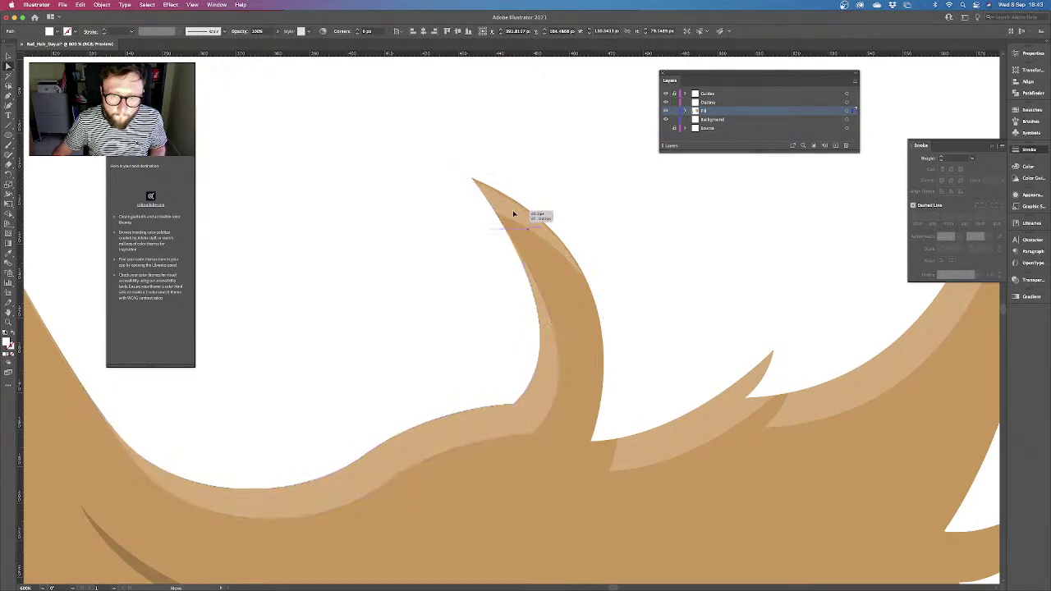
click(558, 206)
Move the highlights on the three left hair spikes flush against the hair's outline
scroll(575, 263, left, 15)
click(639, 322)
shift+click(479, 260)
click(624, 266)
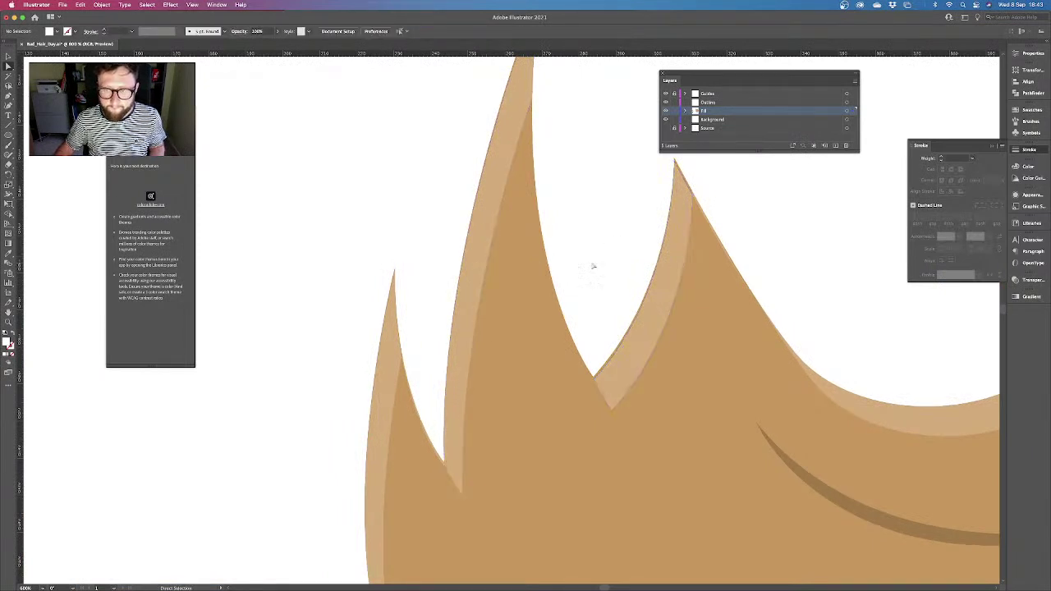
drag(655, 292, 652, 288)
click(617, 265)
key(super+minus)
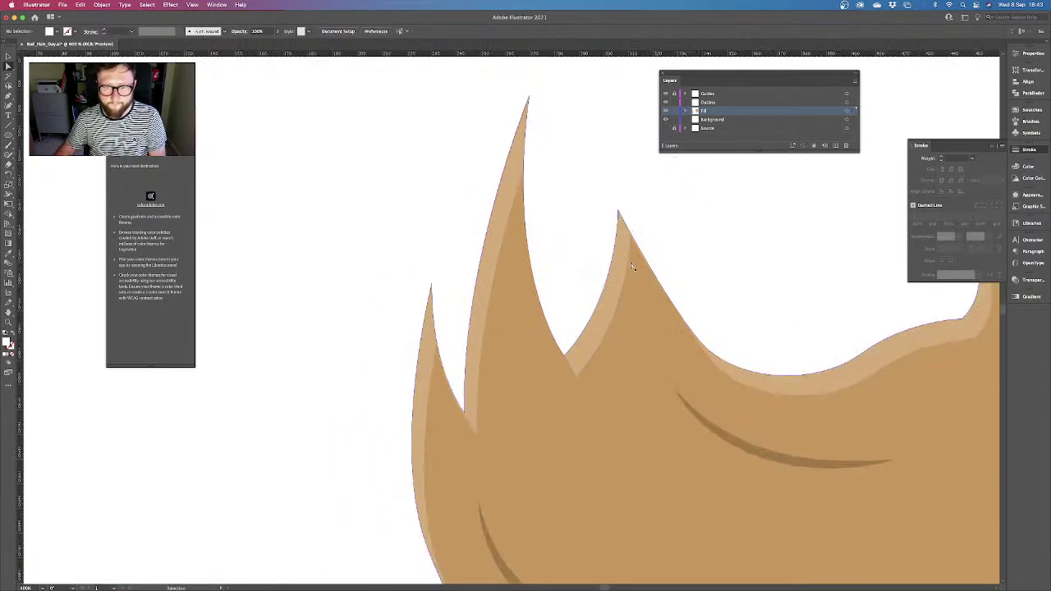
Draw a curved strand line in the hair's right side and copy the existing strand line's appearance onto it
key(super+0)
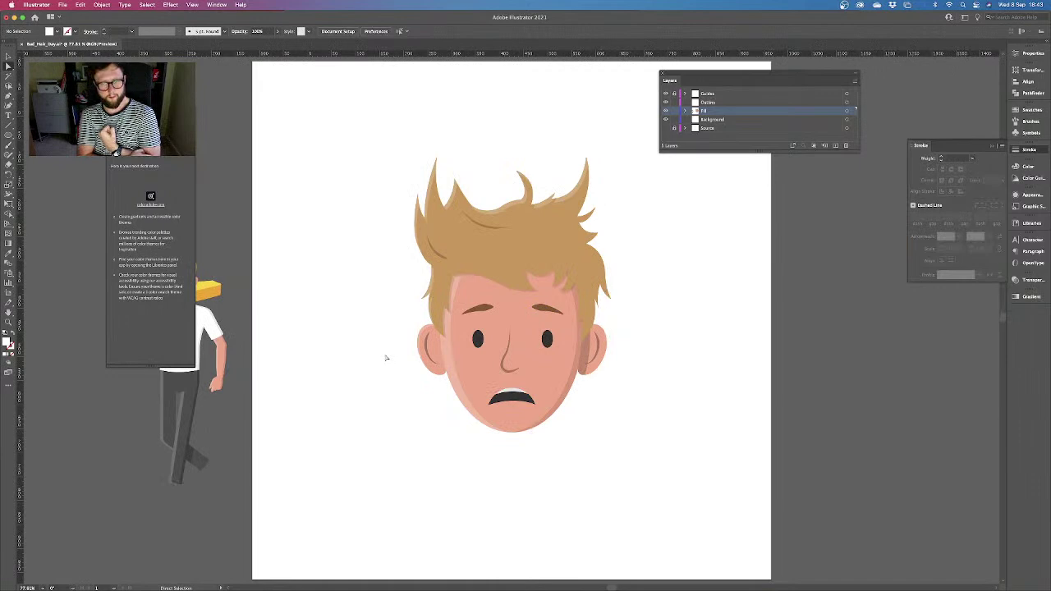
key(p)
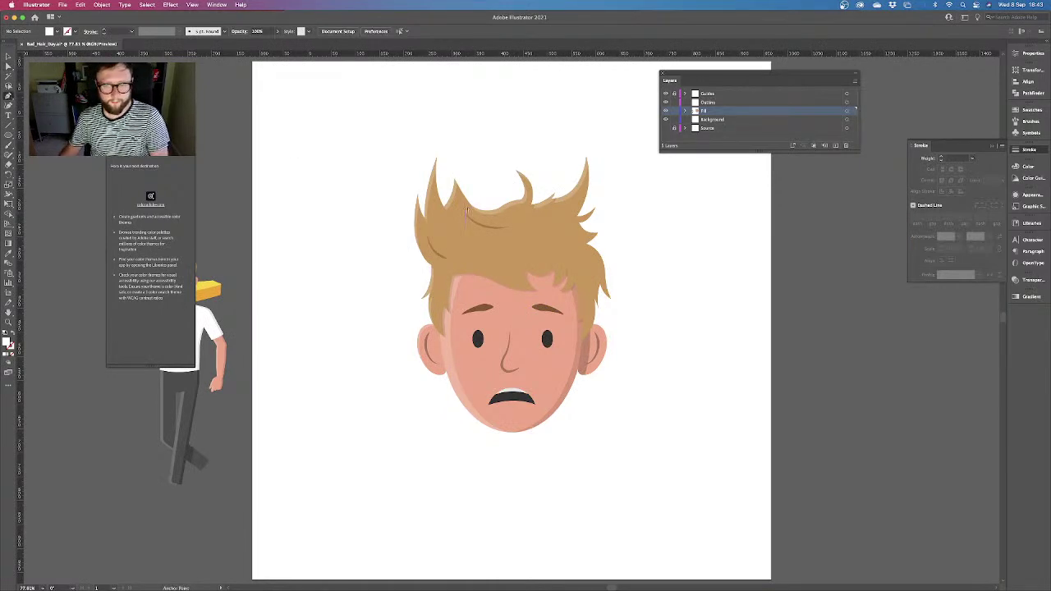
key(super+plus)
key(super+plus)
key(super+plus)
click(435, 198)
drag(490, 273, 497, 335)
click(8, 254)
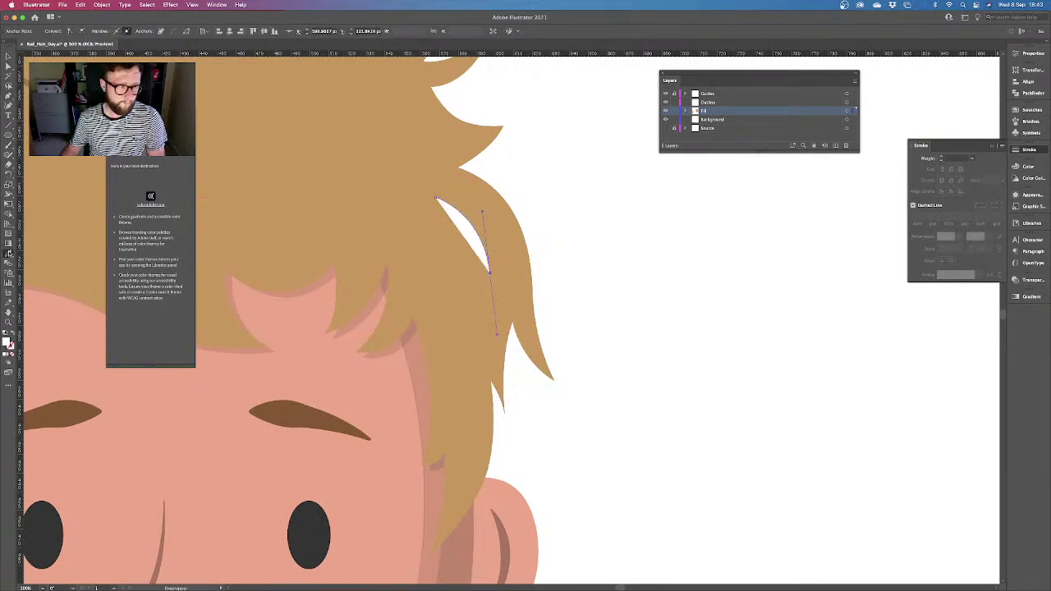
click(385, 274)
Apply a tapered width profile to the right-side hair strand line and deselect it
click(982, 277)
click(957, 289)
key(v)
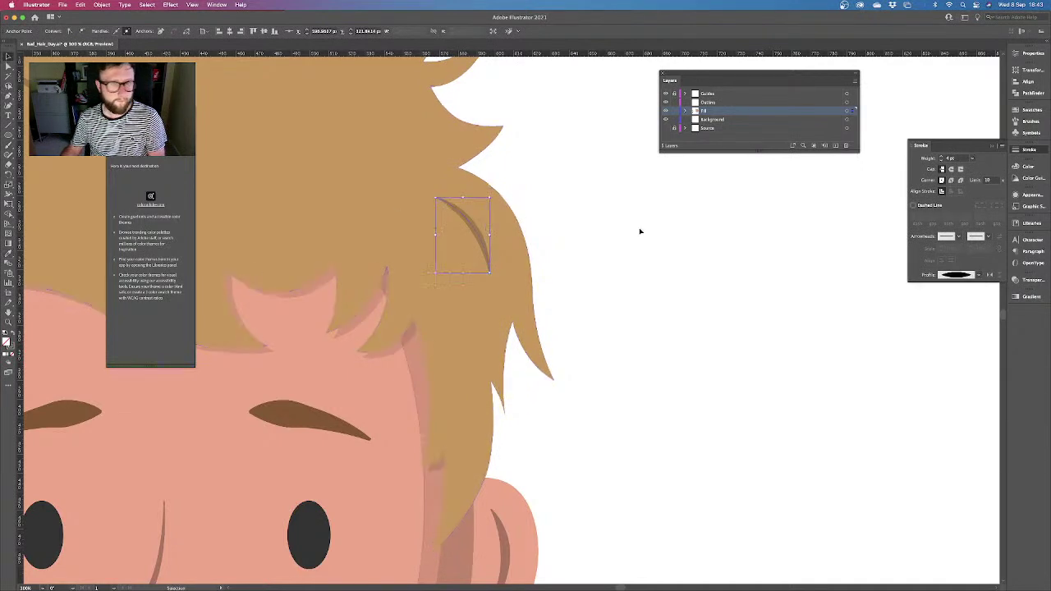
click(639, 231)
key(super+0)
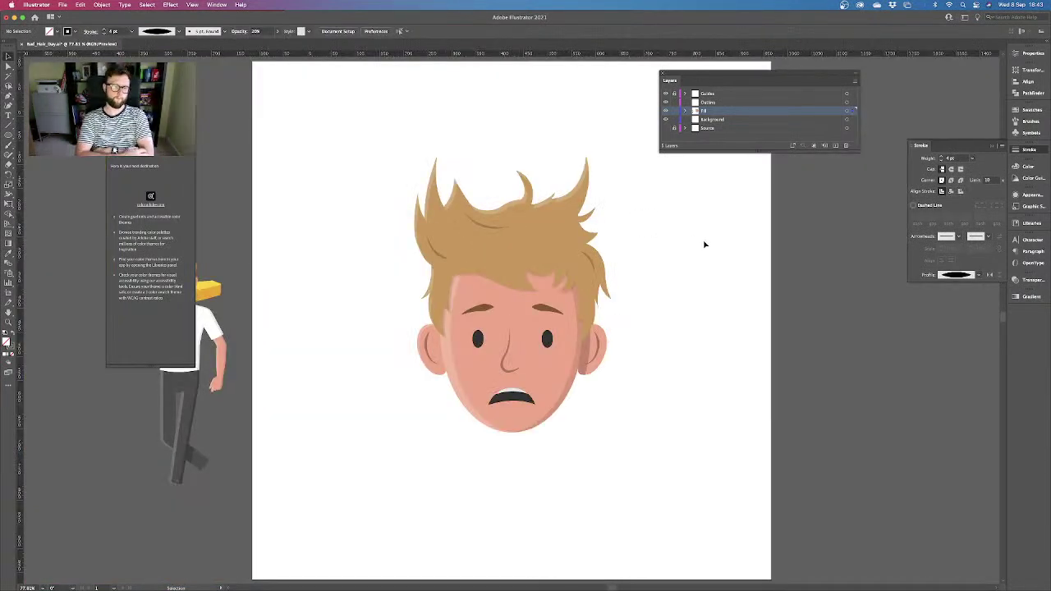
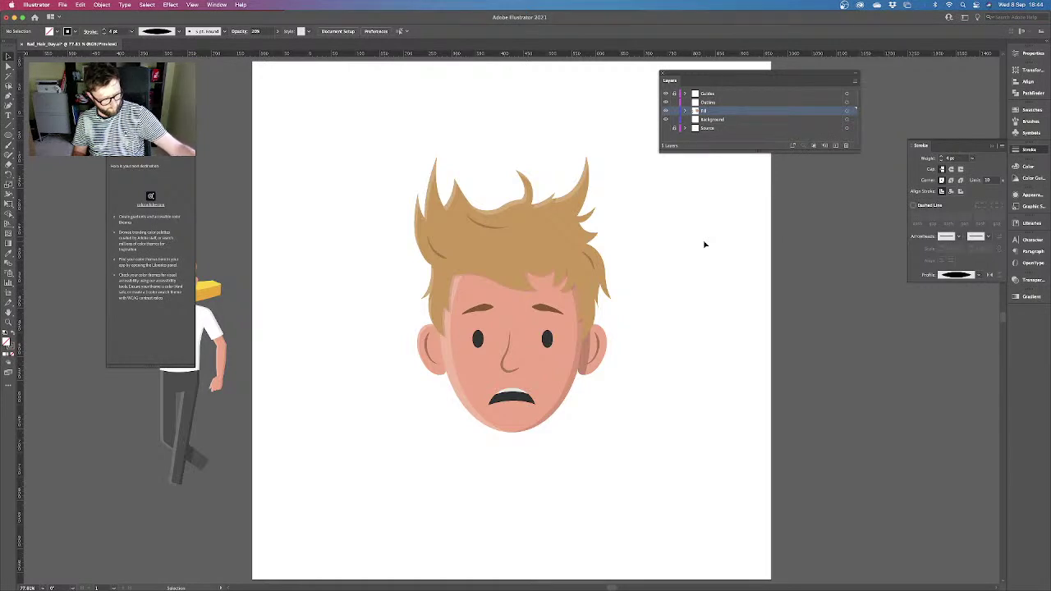
Show the Source layer and draw a rectangle about 179 px tall over the sketched neck, overlapping the chin
click(666, 128)
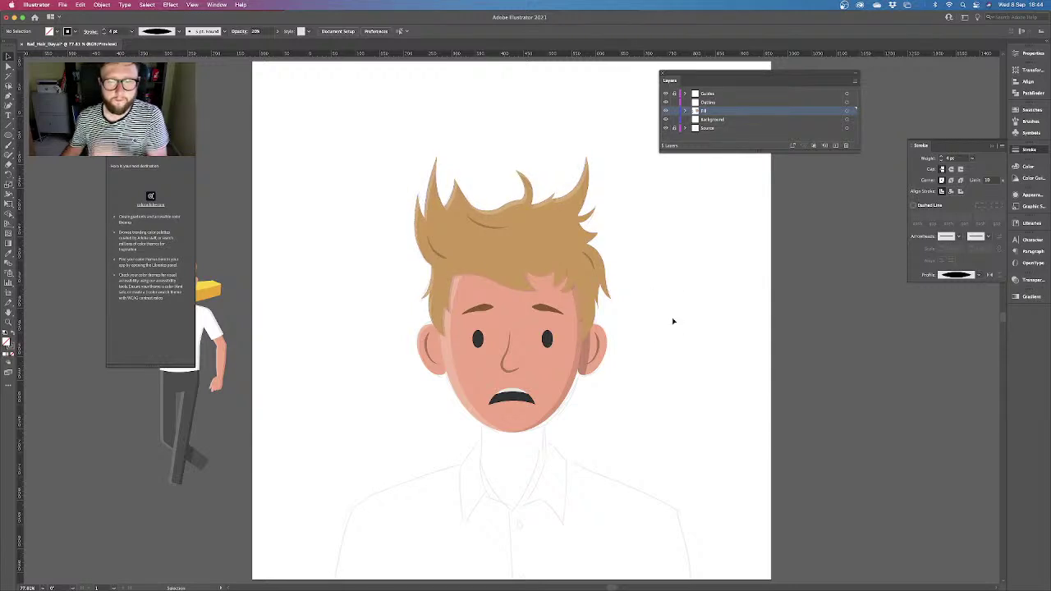
scroll(673, 321, down, 3)
key(super+plus)
drag(668, 379, 656, 262)
key(super+plus)
scroll(629, 317, down, 2)
key(super+plus)
key(super+minus)
click(8, 135)
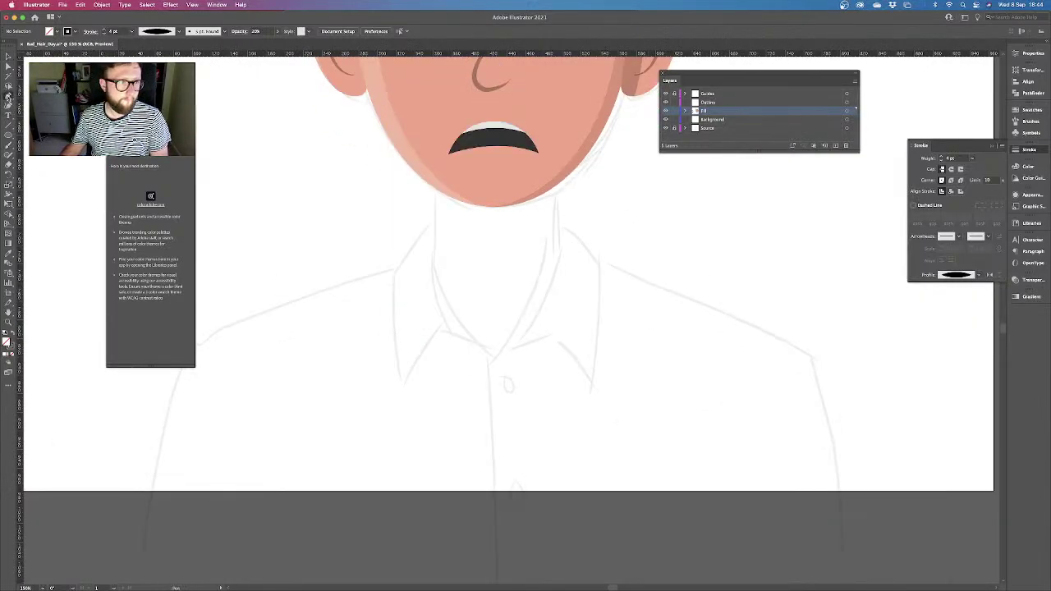
drag(8, 136, 25, 134)
drag(433, 170, 554, 335)
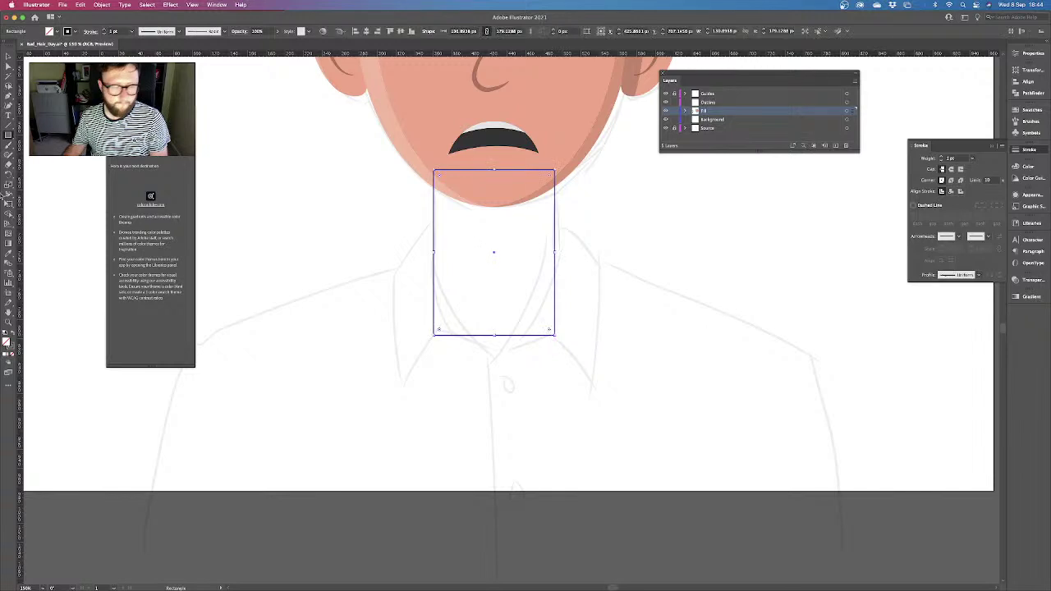
Fill the neck rectangle with the sampled skin colour and send it behind the head
click(9, 256)
click(422, 110)
key(v)
right_click(490, 282)
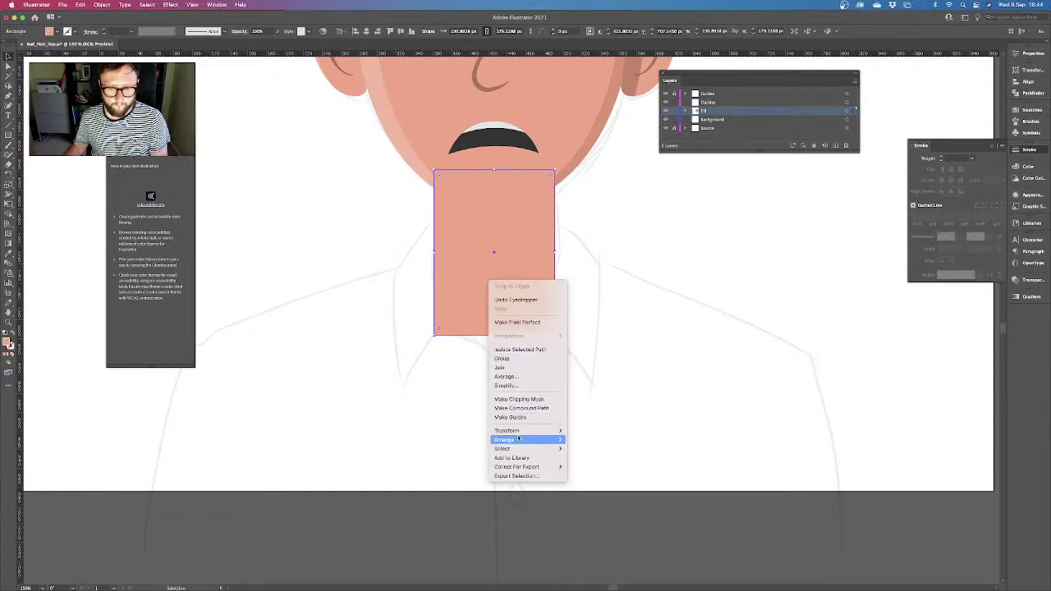
click(609, 468)
click(619, 437)
Duplicate the head ellipse, place the copy in front of everything, and nudge it down and slightly right over the neck
key(super+0)
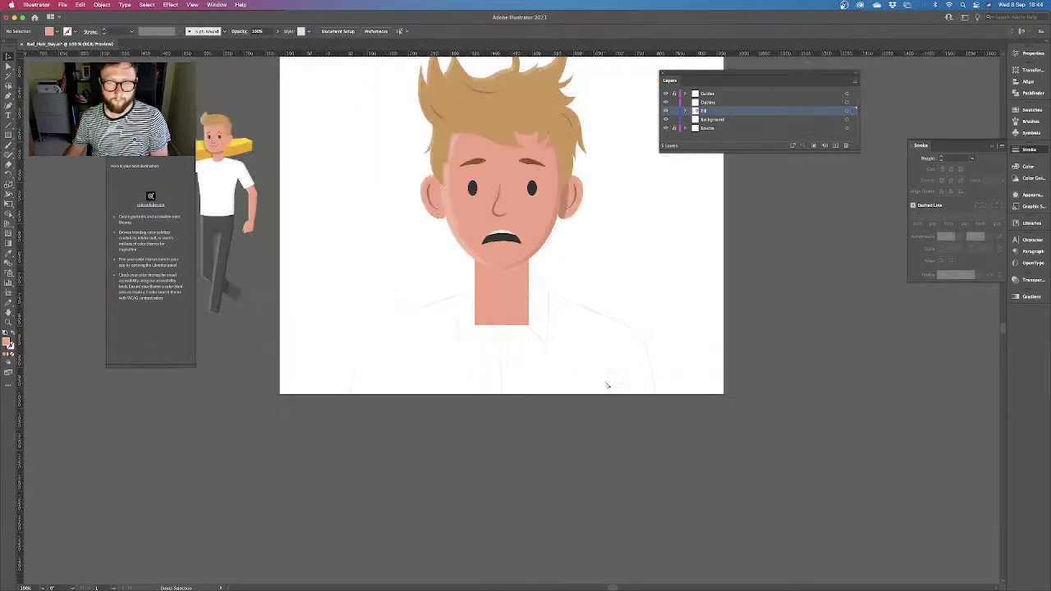
click(536, 258)
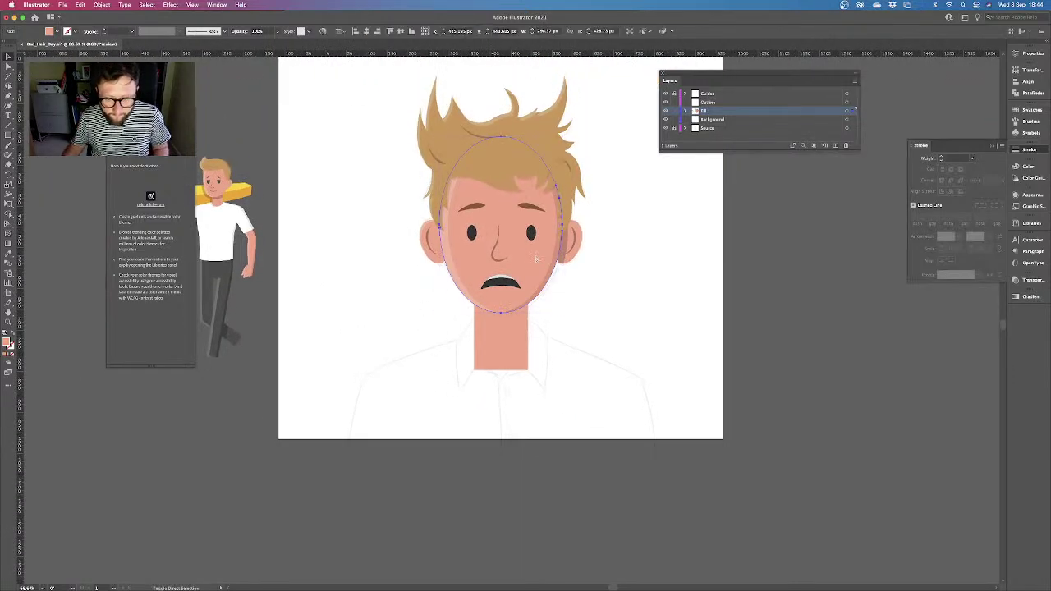
key(super+shift+bracketright)
key(Down)
key(Down)
key(Down)
key(Down)
key(Down)
key(Down)
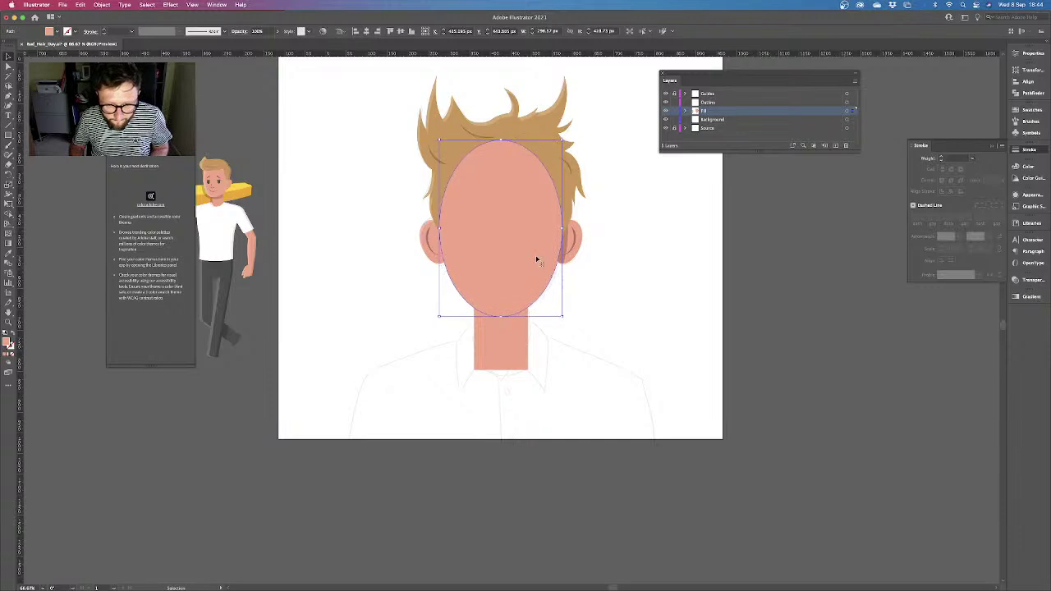
key(Right)
key(Right)
key(Right)
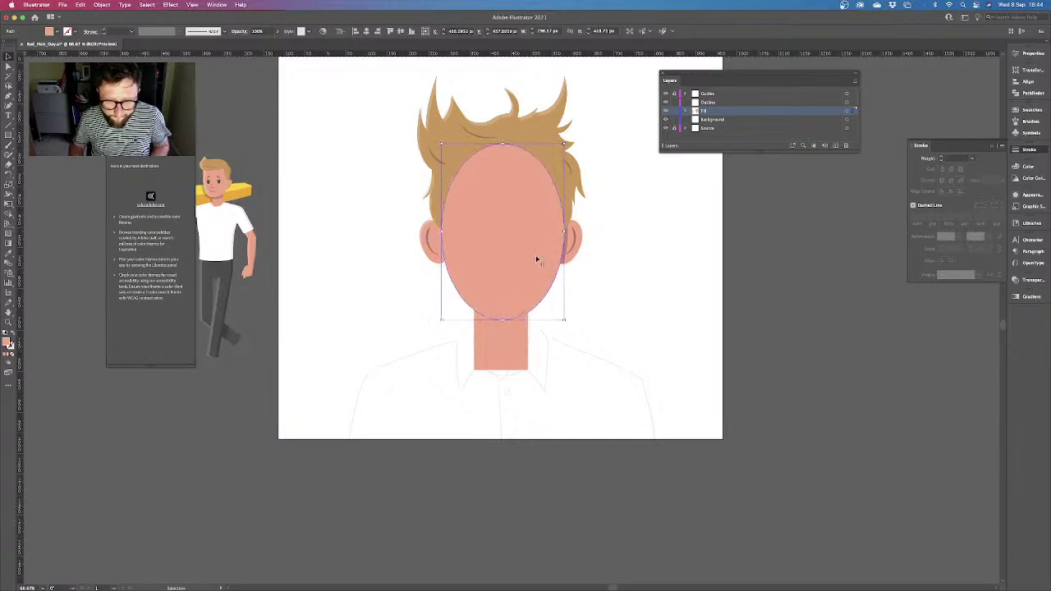
Use the Shape Builder on the ellipse copy and neck to remove the excess ellipse, keeping the overlap as a chin shadow shape
shift+click(525, 341)
key(shift+m)
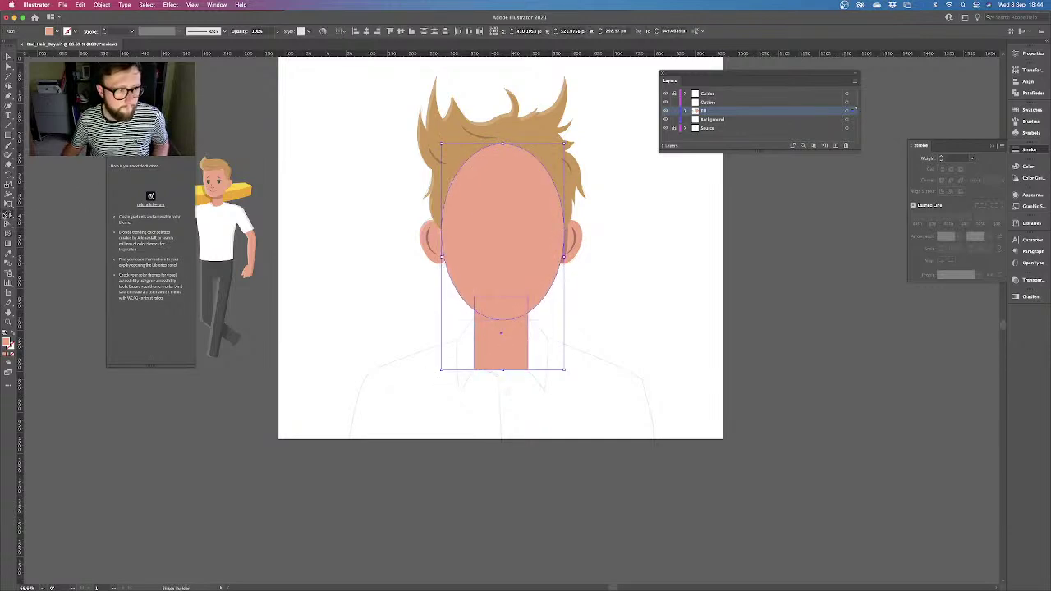
alt+click(482, 221)
key(v)
click(545, 315)
Apply the appearance sampled from the shading beside the right ear to the overlap shape on the neck
click(491, 310)
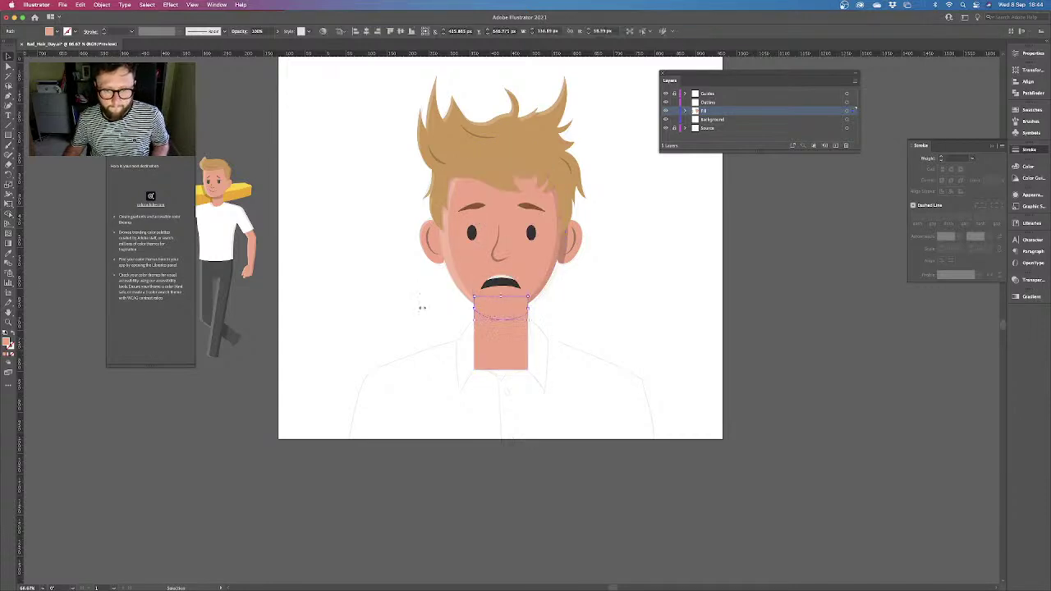
key(i)
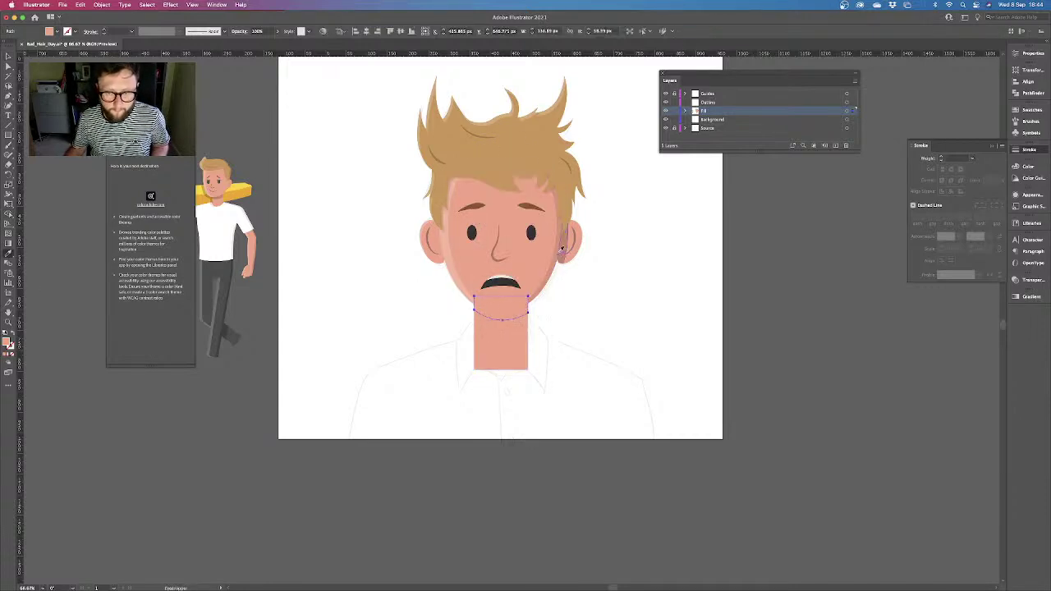
click(562, 251)
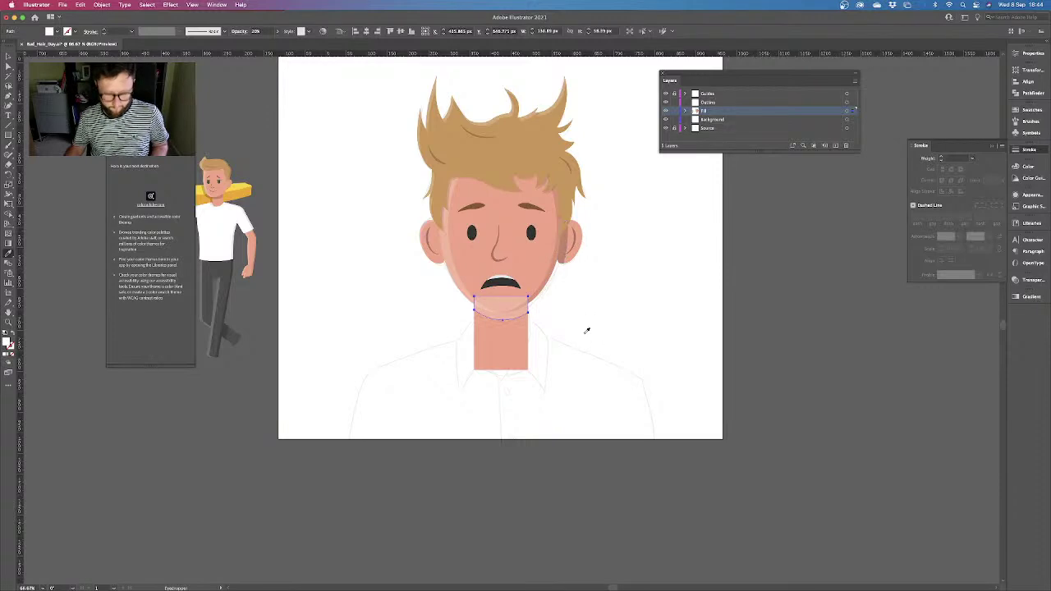
Move the chin shadow shape backward in the stacking order so it sits behind the head but over the neck
key(a)
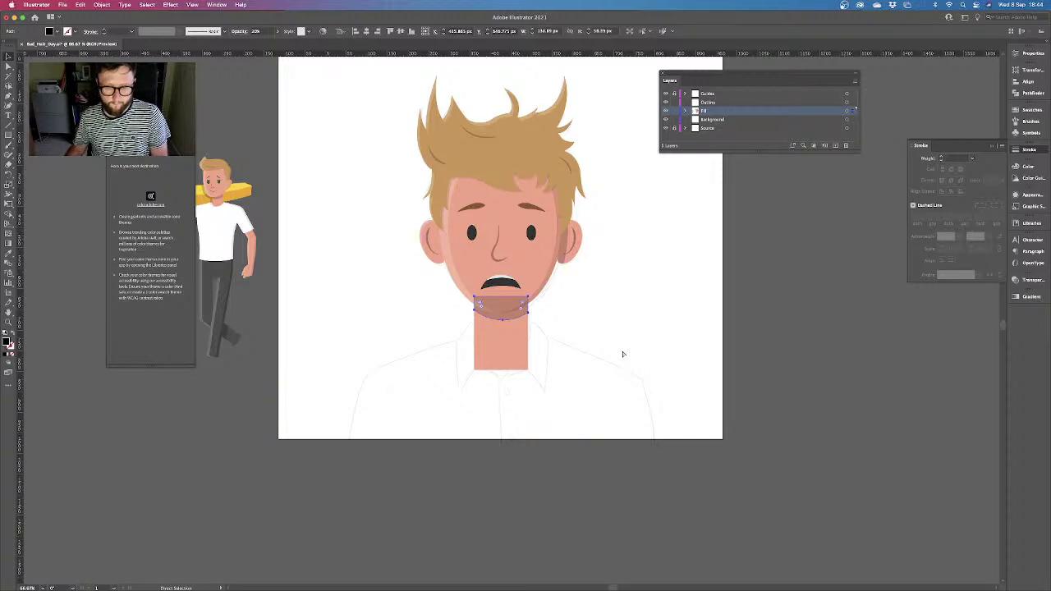
key(super+[)
key(super+[)
key(super+])
key(super+shift+a)
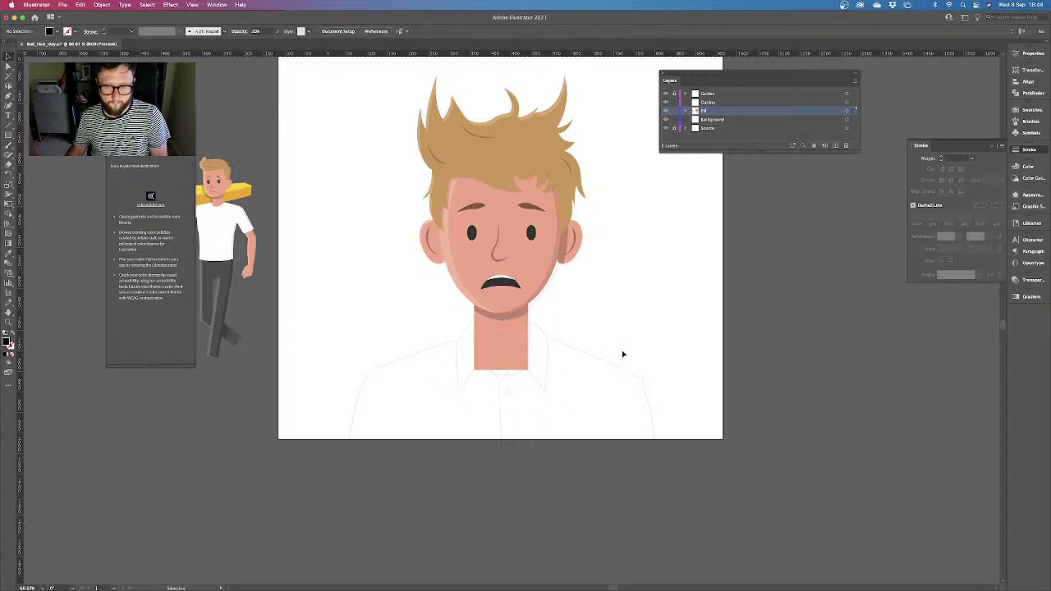
key(super+0)
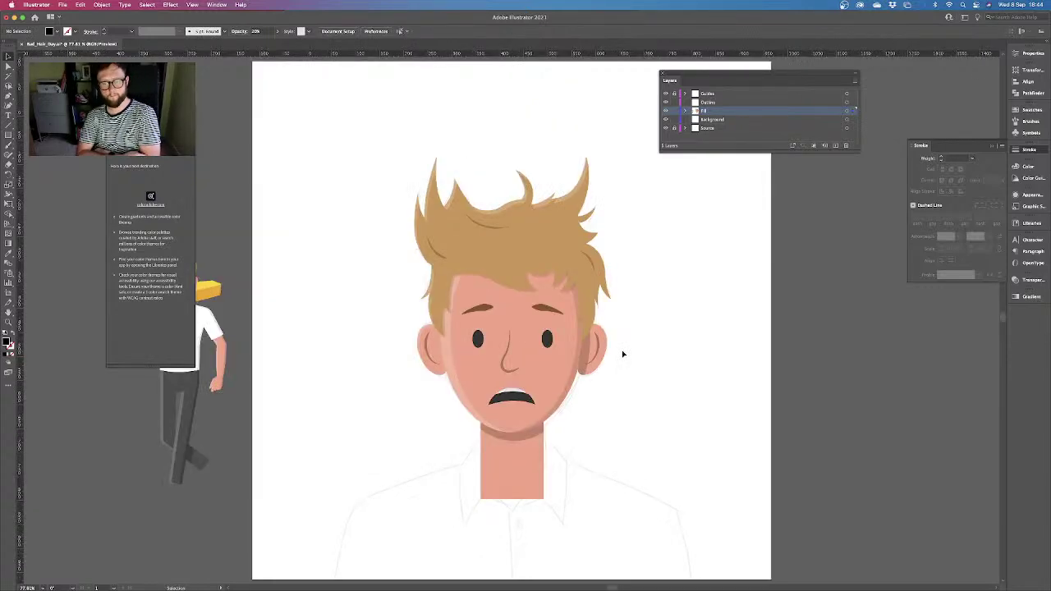
Extend the neck rectangle downward by shifting its two bottom anchor points in three large increments
key(a)
drag(574, 528, 459, 487)
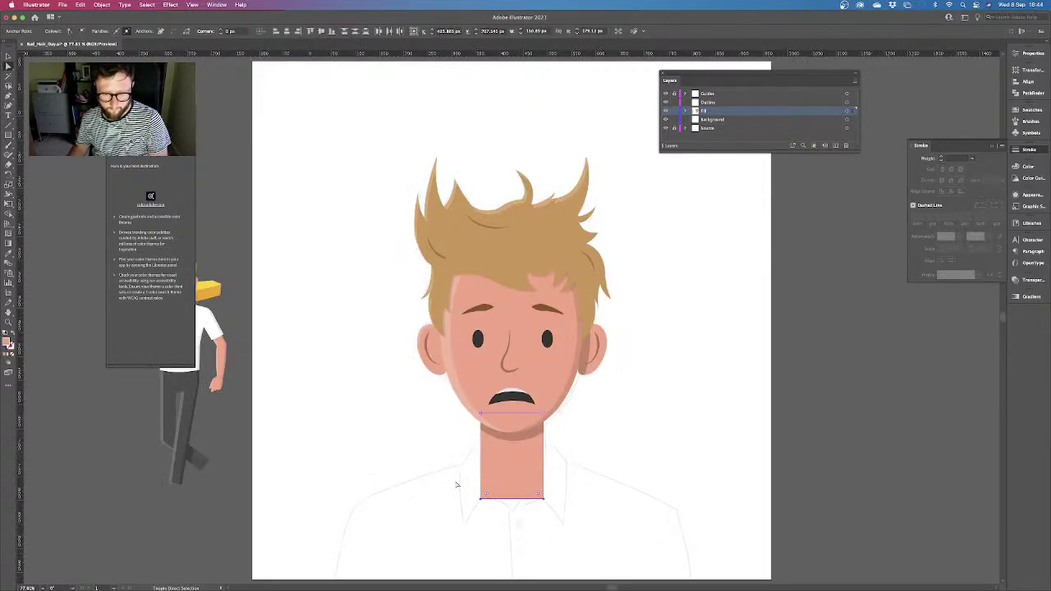
key(shift+Down)
key(shift+Down)
key(shift+Down)
key(super+shift+a)
key(v)
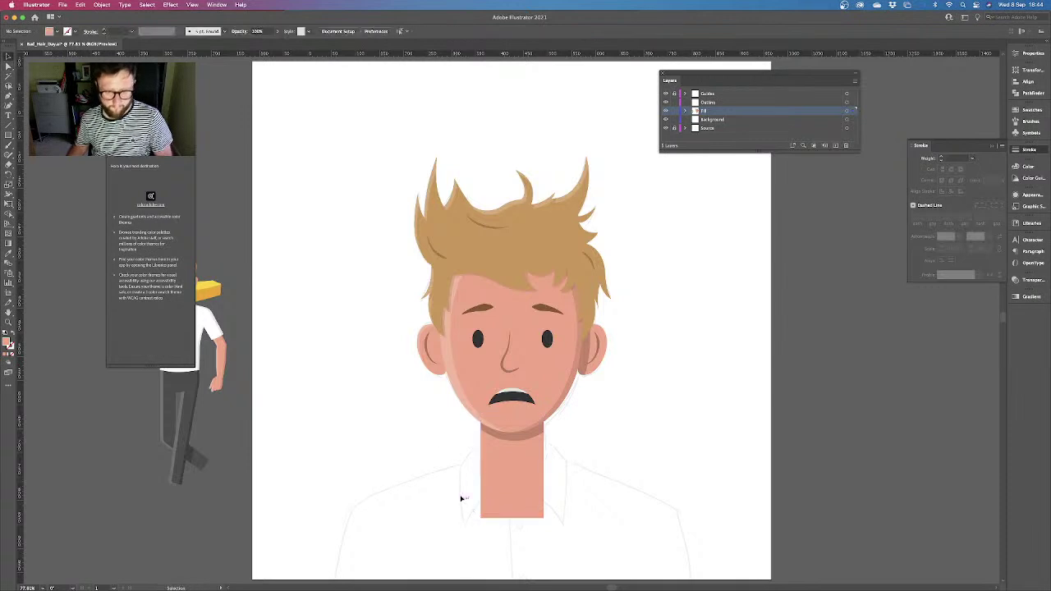
Swap the neck rectangle's fill and stroke so only its outline covers the sketched collar
key(super+-)
key(super+=)
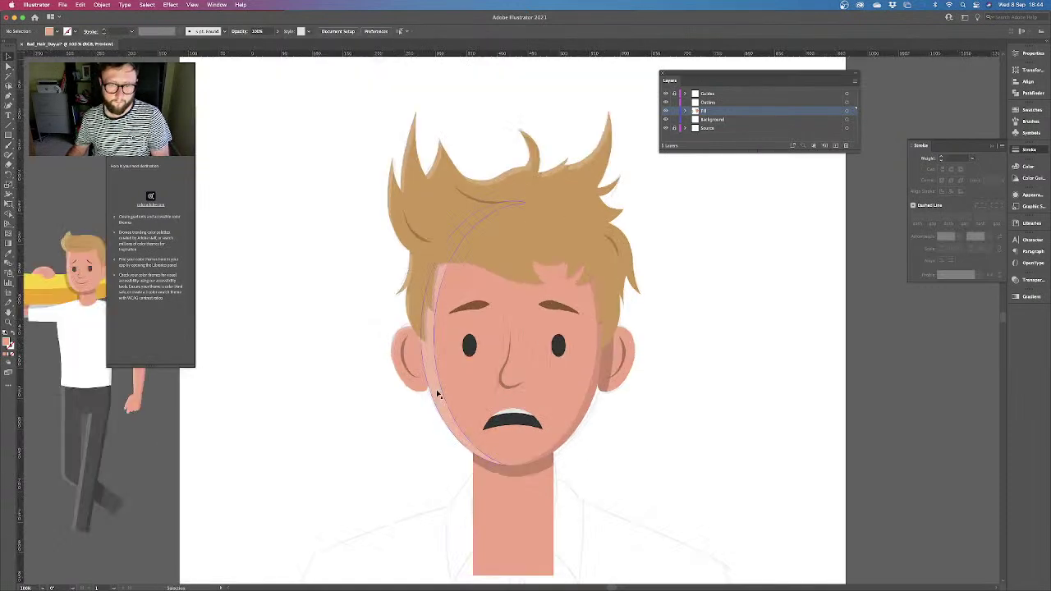
drag(430, 441, 433, 263)
key(super+=)
click(509, 366)
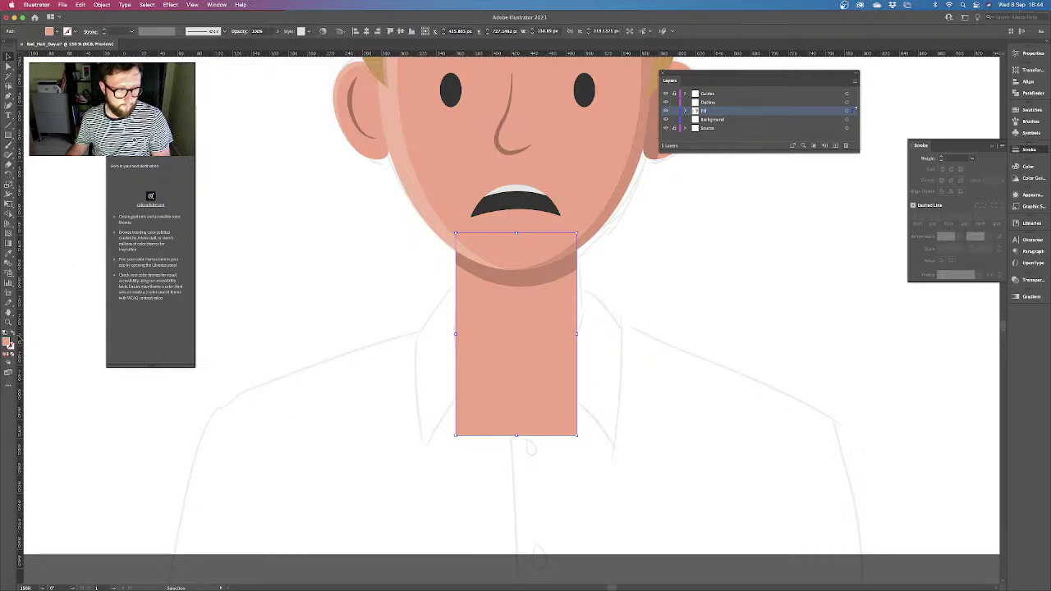
click(13, 335)
click(303, 357)
key(super+=)
drag(303, 346, 288, 306)
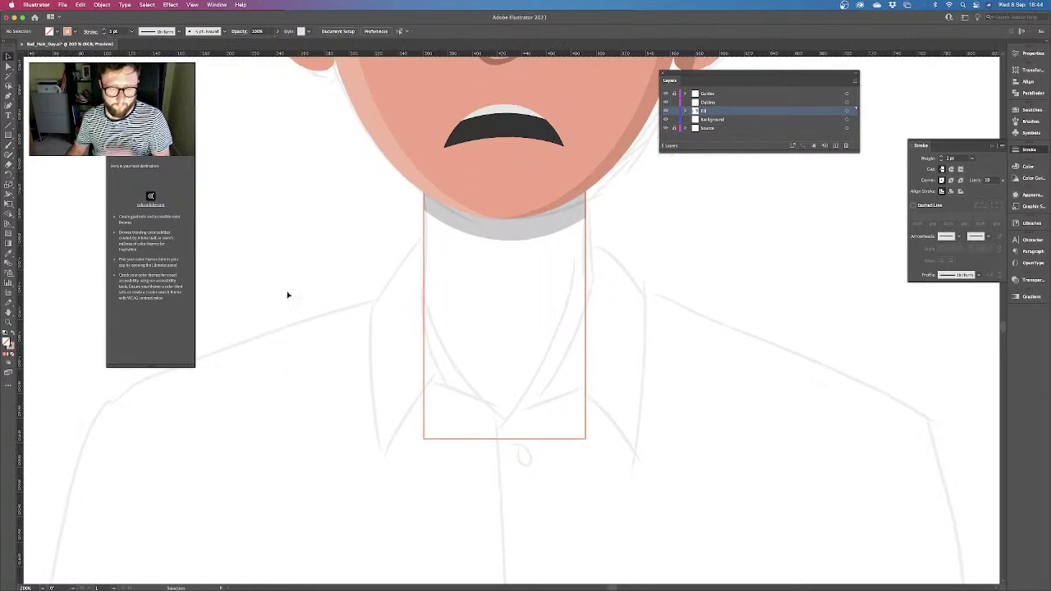
Draw the left collar flap as a closed curved path over the sketch with the Pen tool, starting on the neck's edge
click(424, 239)
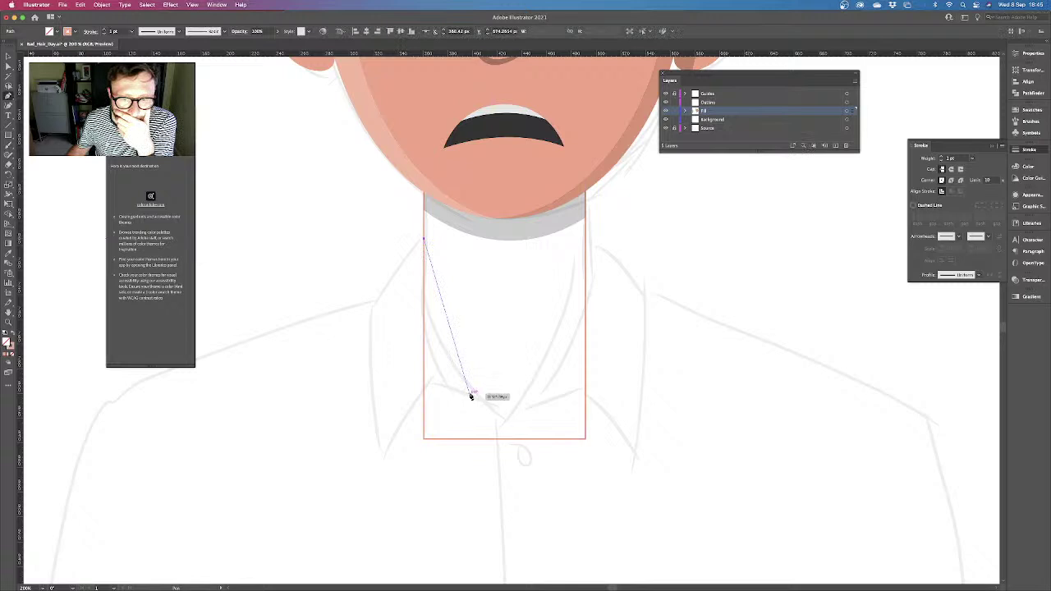
drag(500, 419, 582, 484)
click(501, 420)
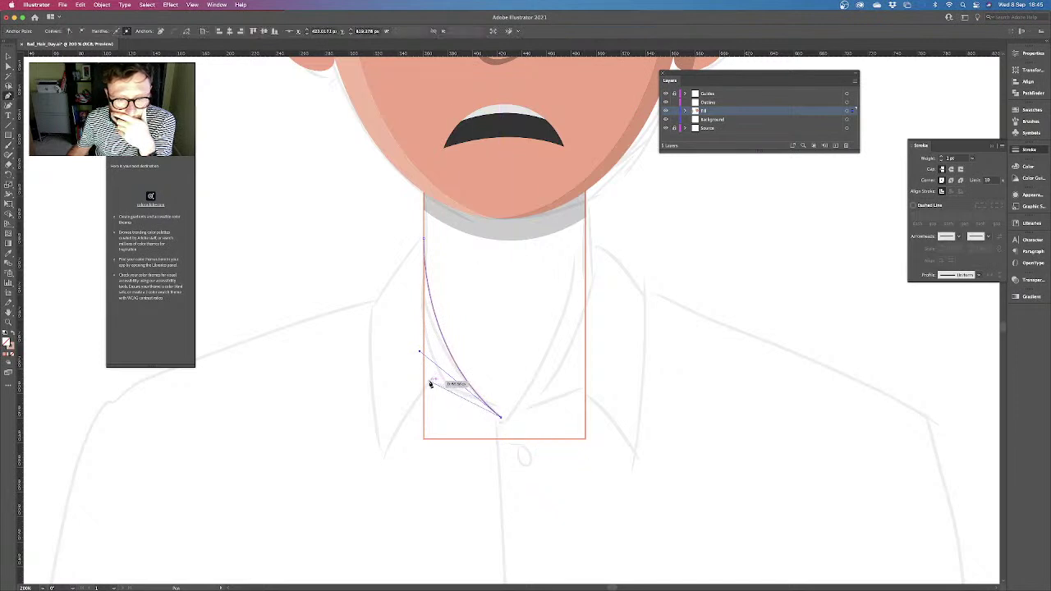
drag(426, 383, 380, 501)
drag(371, 302, 456, 210)
click(370, 303)
key(v)
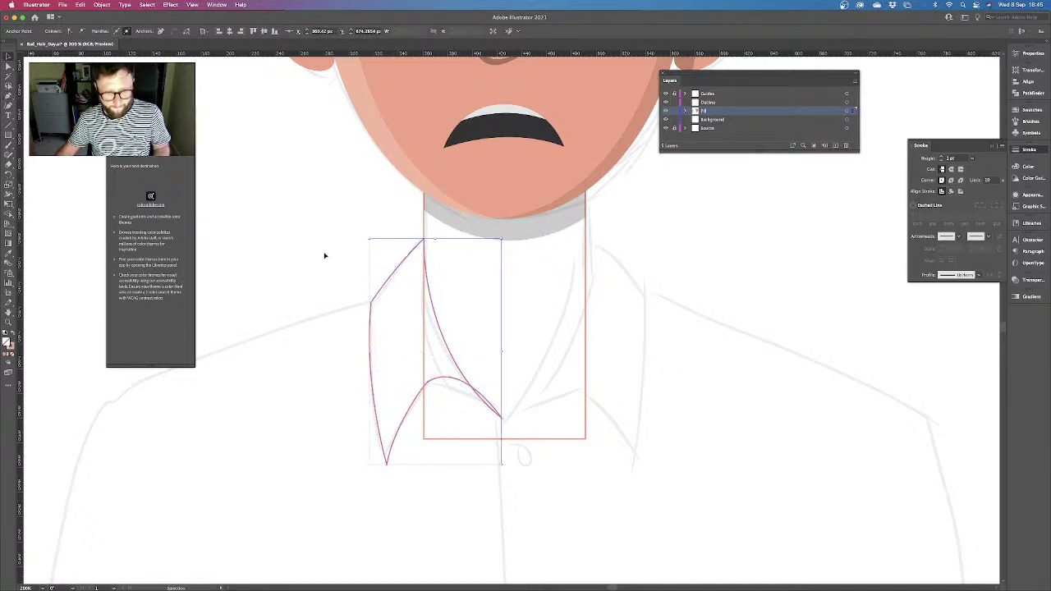
Give the left collar flap a golden-yellow swatch fill and no stroke
click(325, 255)
key(super+minus)
key(super+minus)
key(v)
click(454, 331)
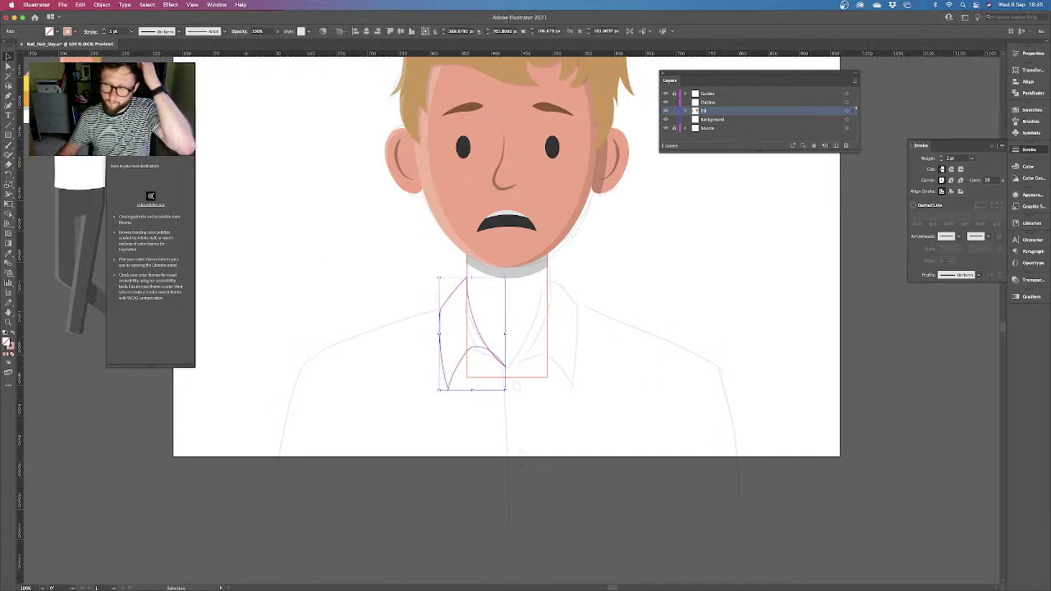
click(1028, 113)
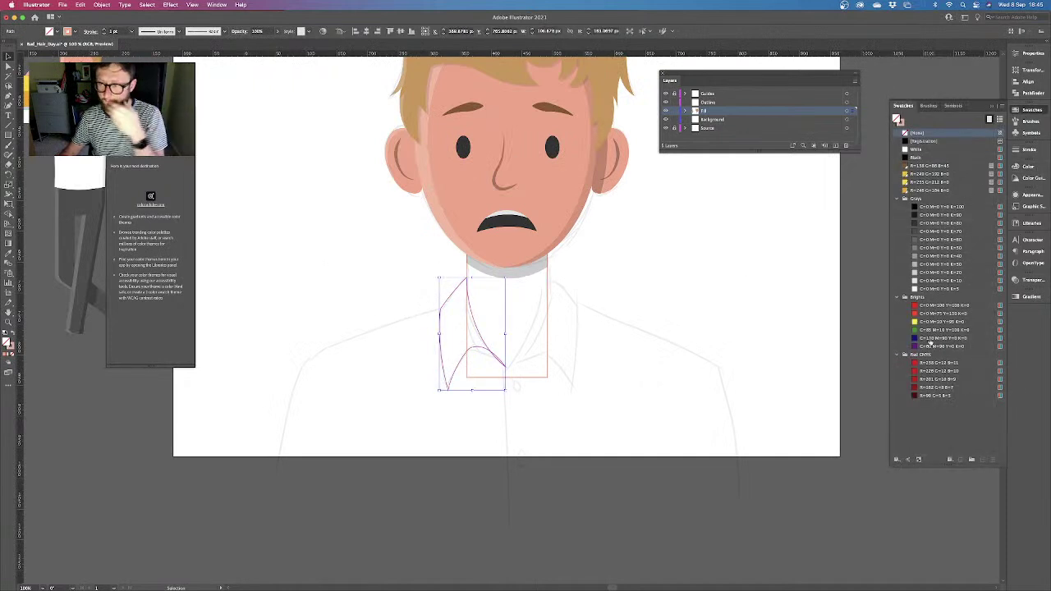
click(899, 120)
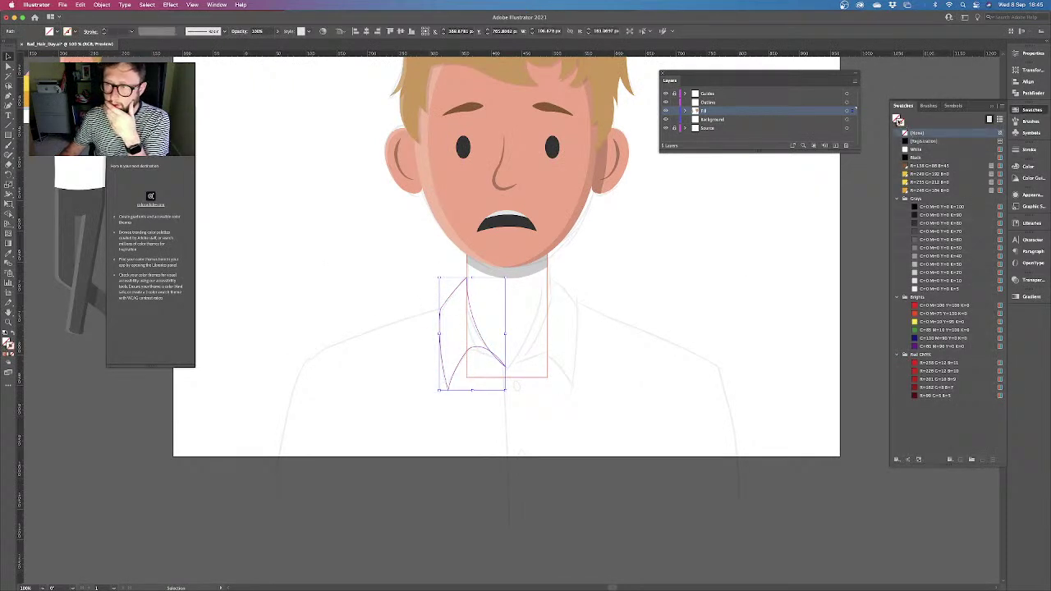
click(920, 174)
click(713, 268)
Reshape the inner edge of the left collar flap by adjusting the curve handle at its centre tip
key(super+equal)
key(super+equal)
key(super+equal)
key(a)
click(419, 383)
click(495, 464)
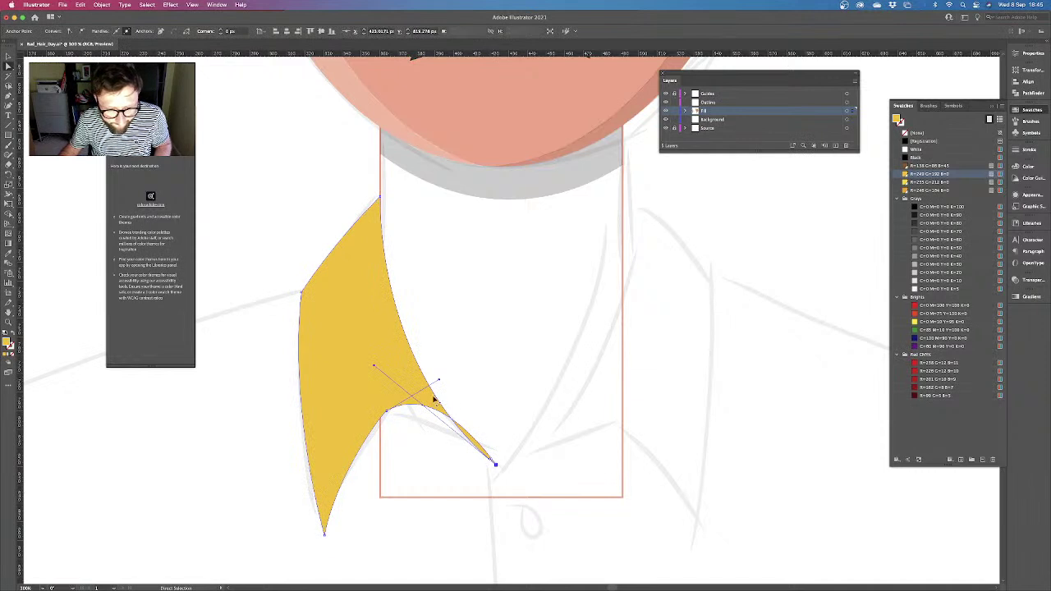
drag(376, 367, 365, 420)
key(v)
Create a mirrored copy of the collar flap and place it against the right side of the neck
click(377, 369)
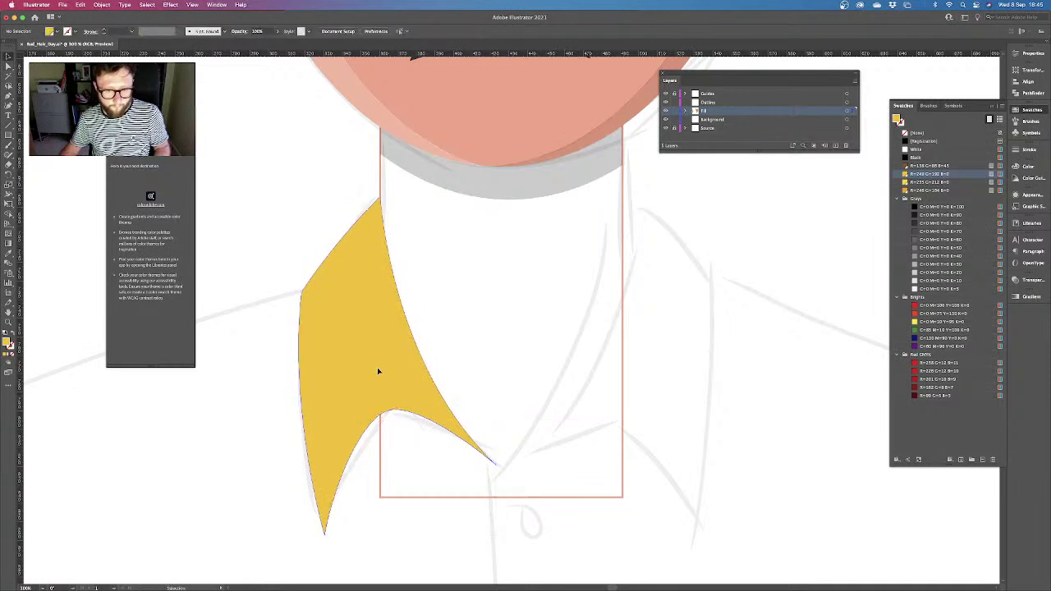
right_click(380, 371)
mouse_move(399, 522)
click(483, 537)
click(481, 340)
drag(422, 364, 625, 356)
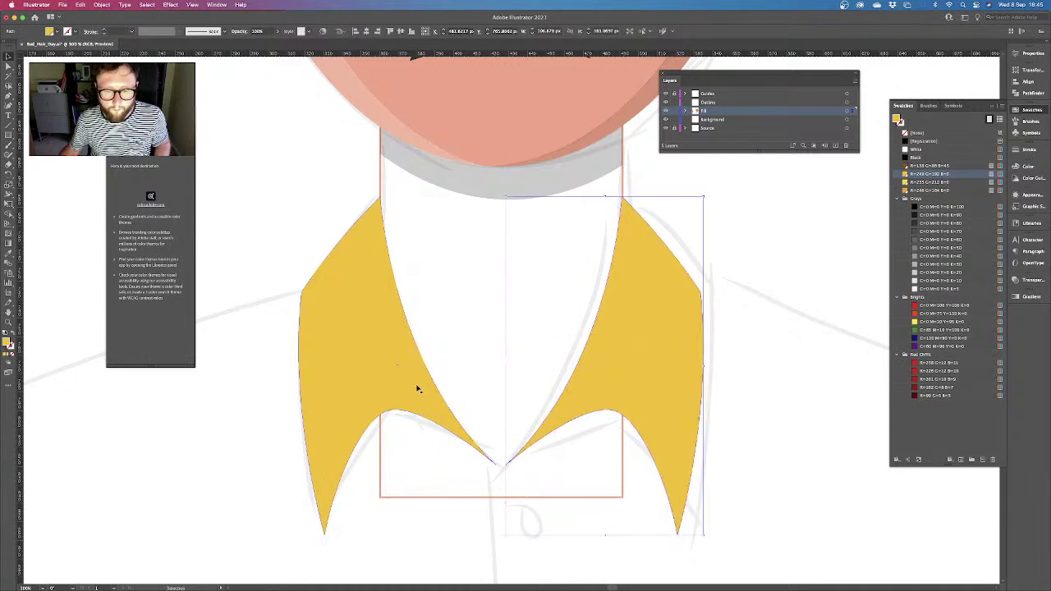
Move the inner tip anchors of both collar flaps toward each other to close the gap between them
shift+click(395, 384)
key(a)
key(v)
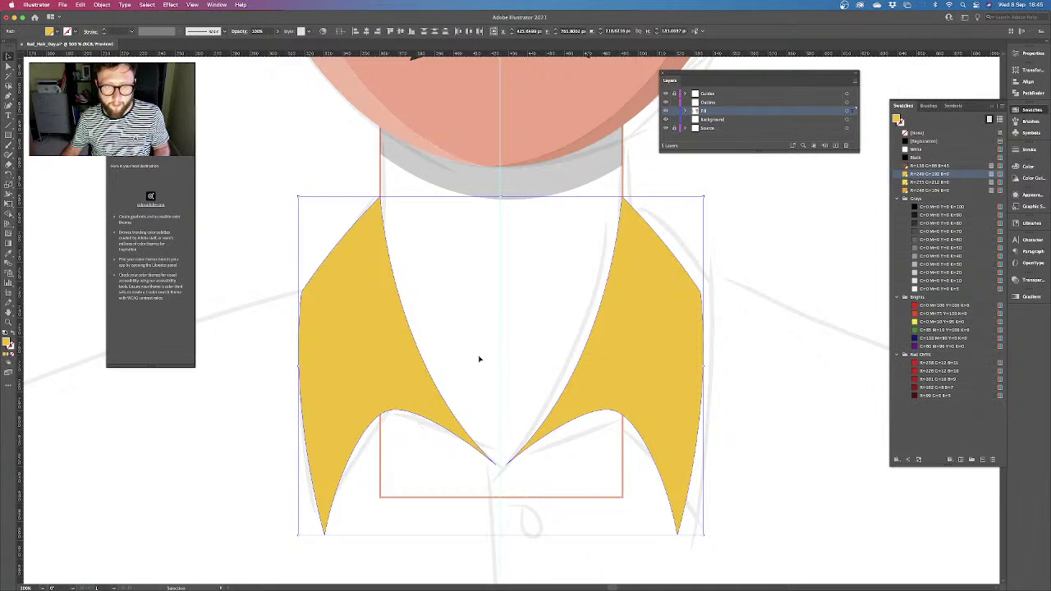
click(480, 359)
scroll(479, 359, down, 2)
scroll(482, 359, up, 5)
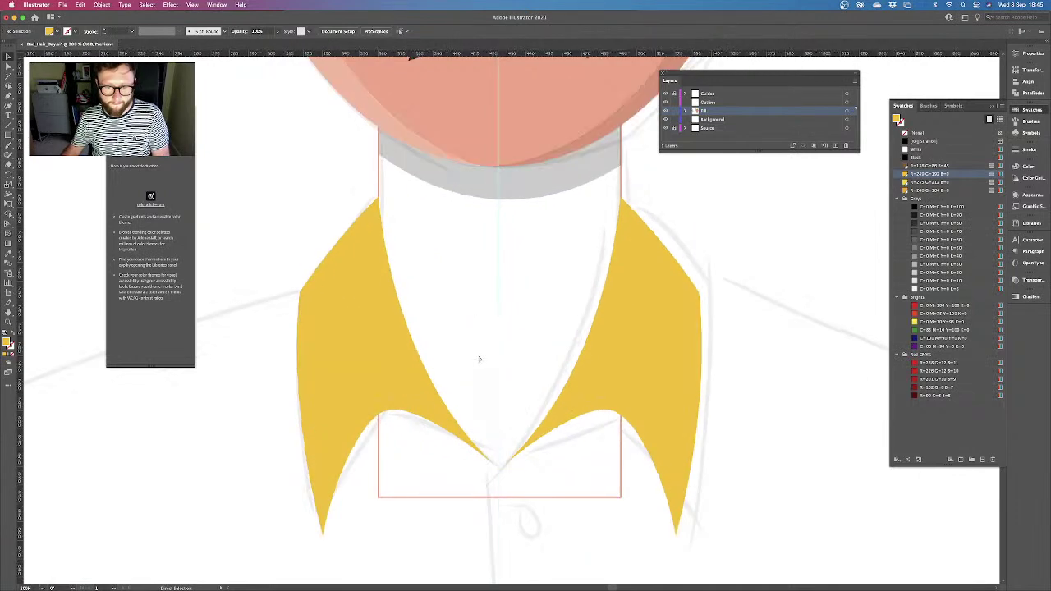
scroll(517, 351, down, 2)
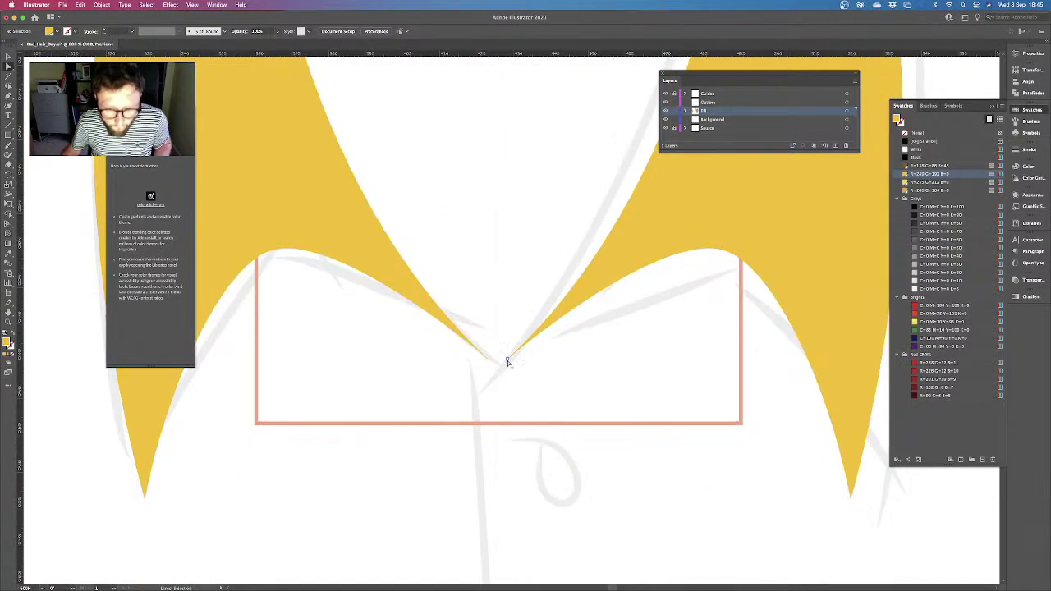
click(508, 362)
drag(507, 360, 489, 358)
click(487, 358)
click(489, 366)
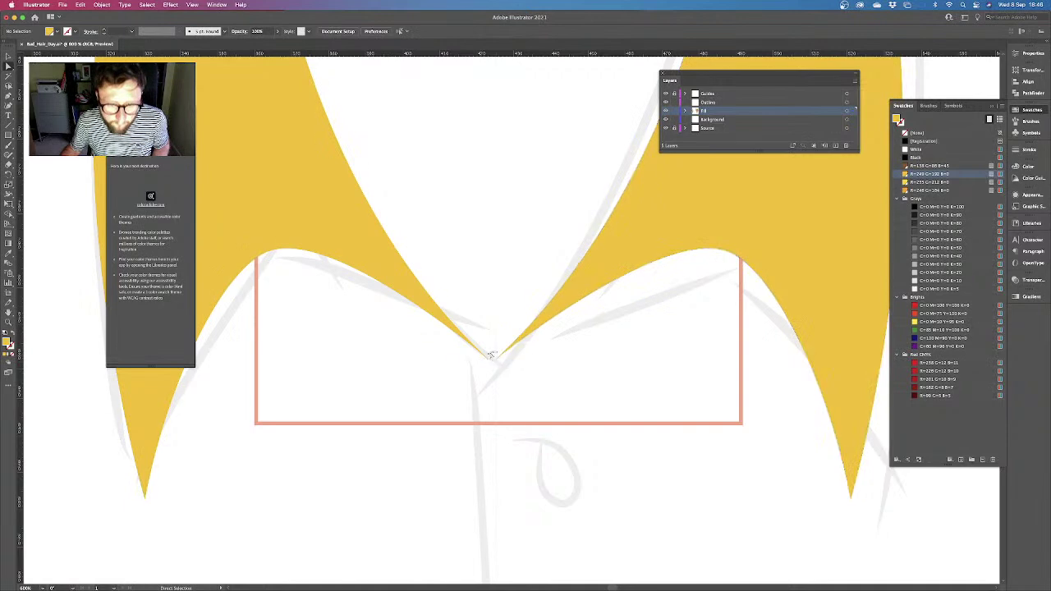
Fine-tune the collar tips so they meet exactly on the vertical centre guide
click(488, 360)
scroll(488, 361, up, 6)
drag(514, 323, 544, 318)
click(570, 352)
scroll(568, 362, down, 2)
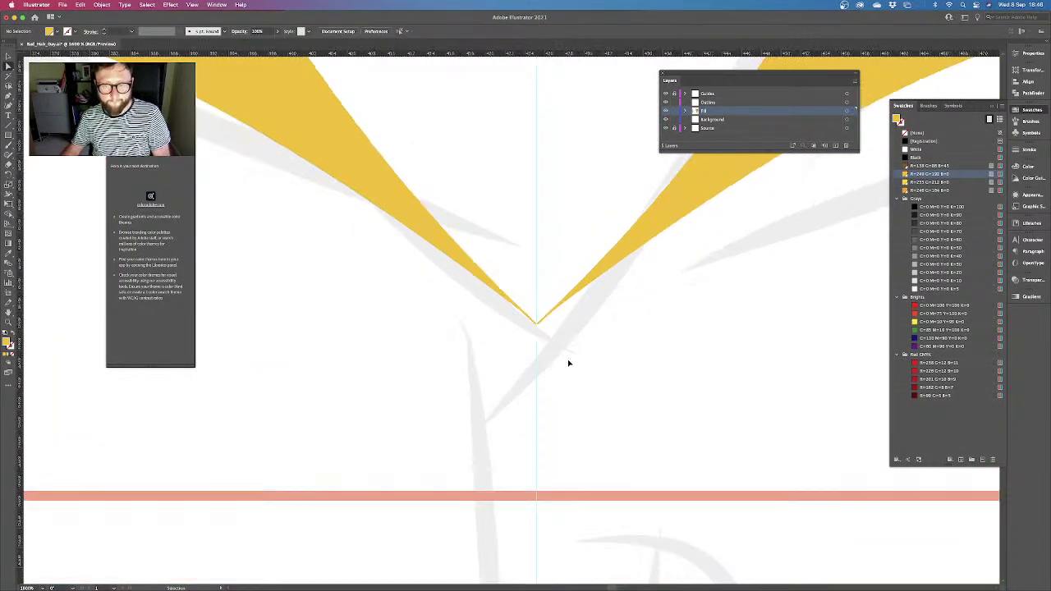
scroll(569, 363, down, 8)
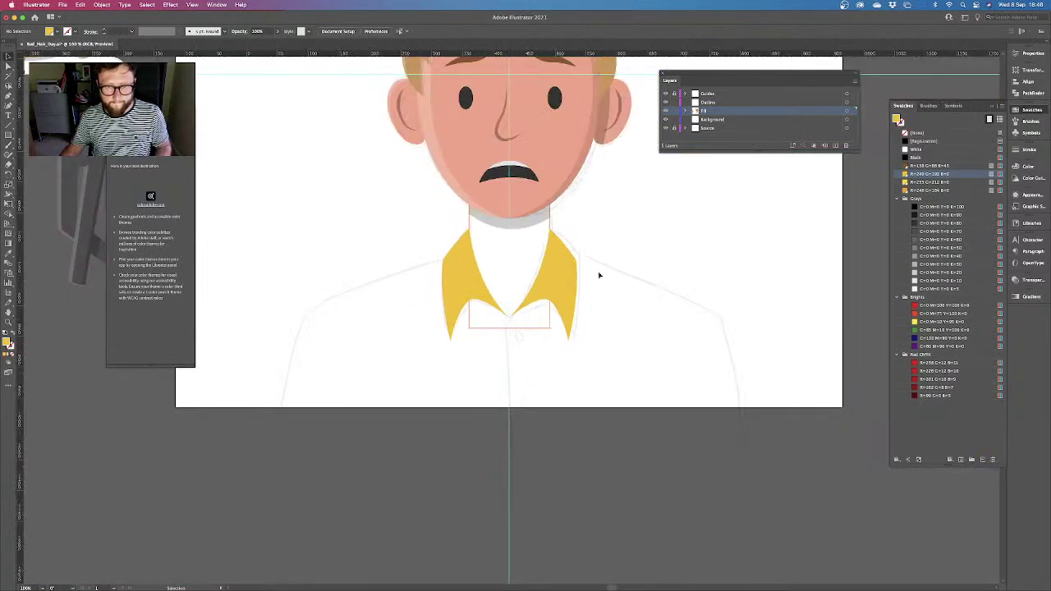
Restore the neck rectangle's solid skin-colour fill and toggle the Source sketch layer's visibility to check the artwork
click(552, 230)
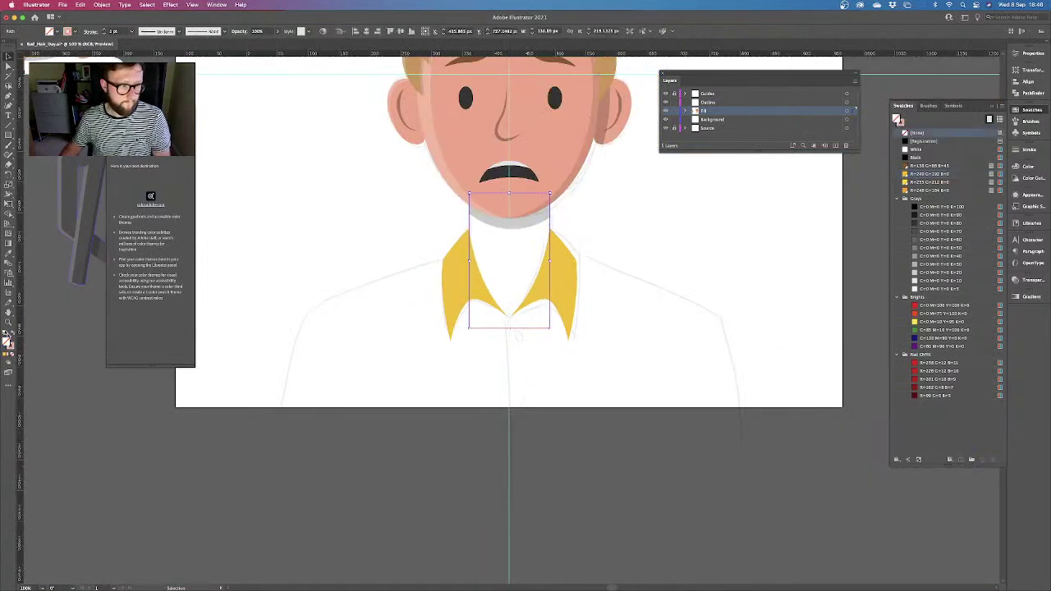
click(6, 337)
click(516, 368)
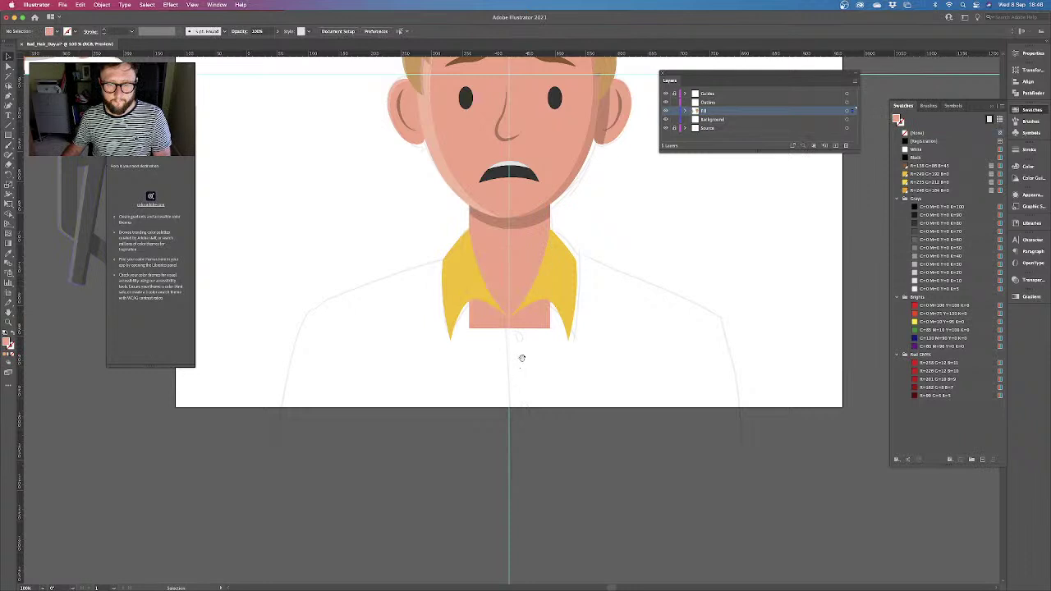
key(a)
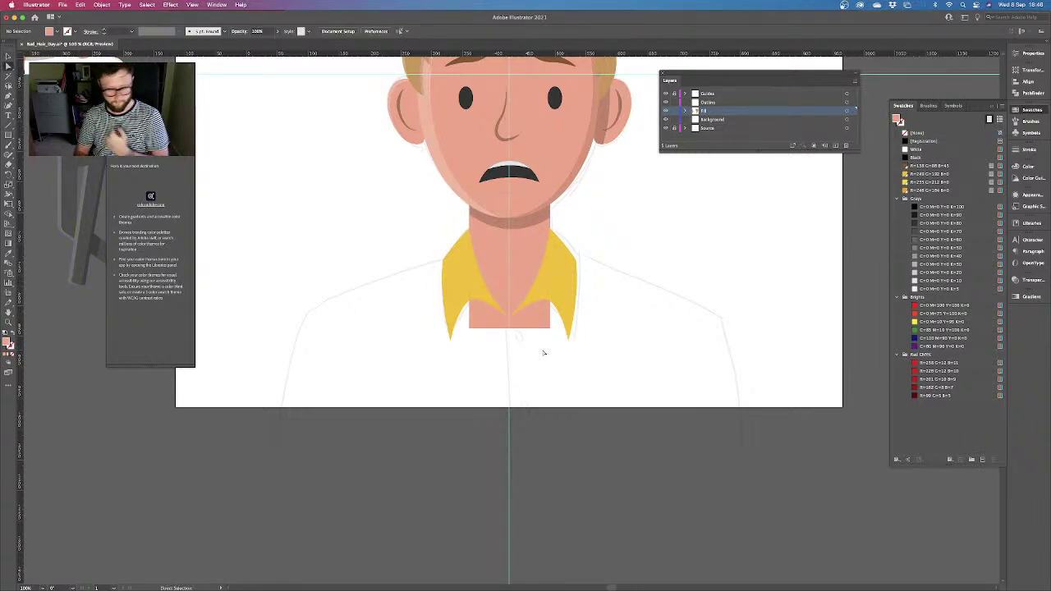
key(super+0)
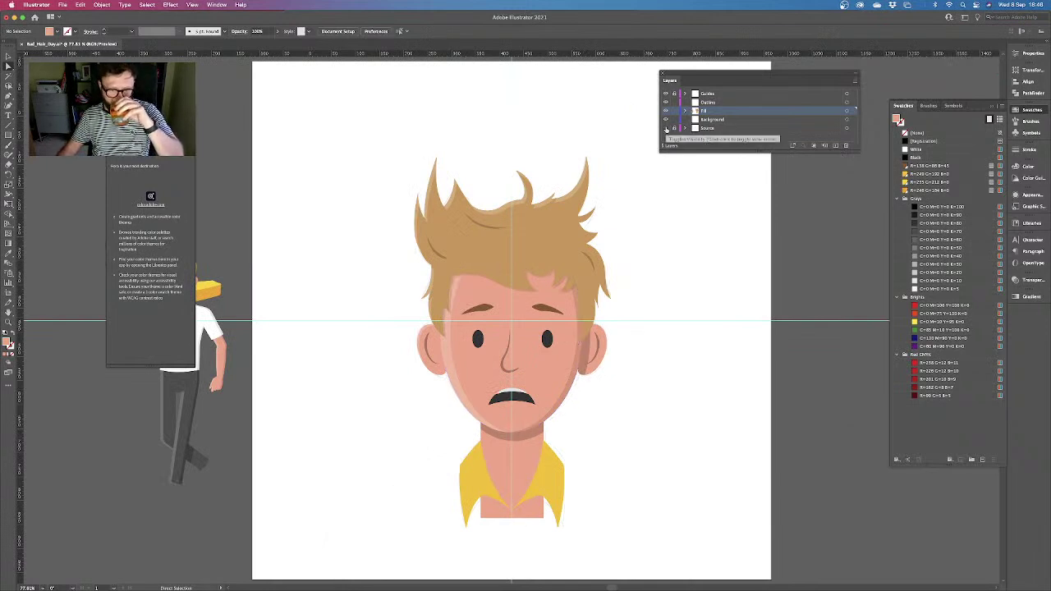
click(666, 129)
Draw the left half of the shirt as a closed path following the sketched shoulder and sleeve, ending at the centre guide
scroll(614, 312, down, 5)
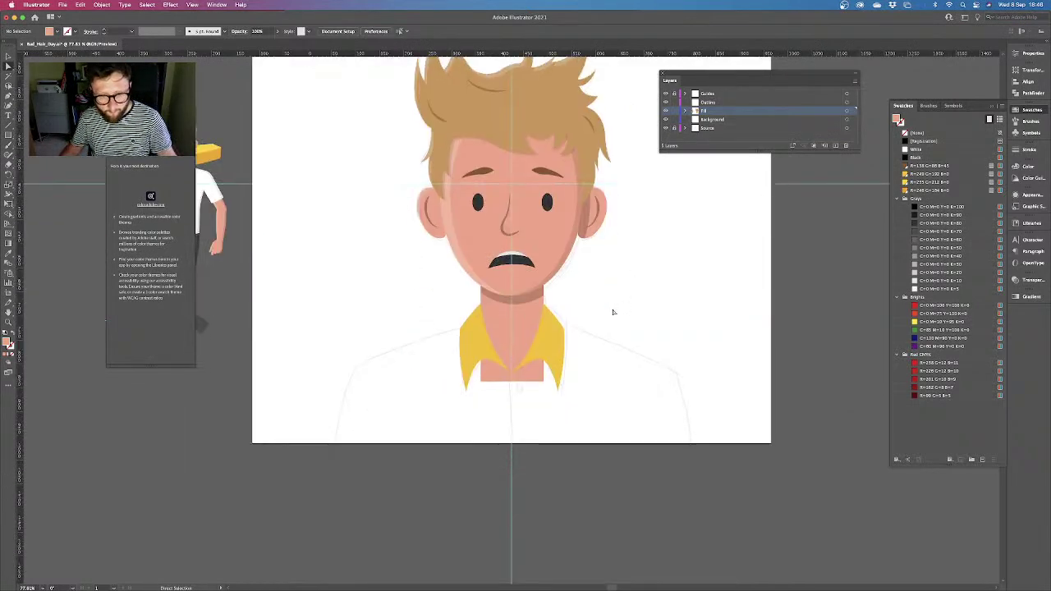
key(super+equal)
key(super+equal)
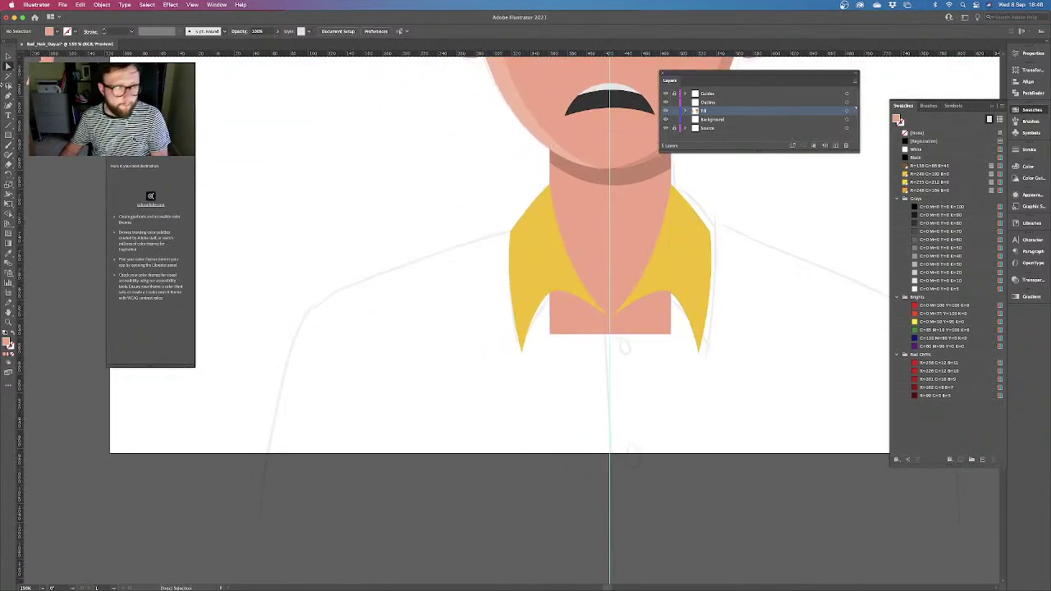
click(519, 234)
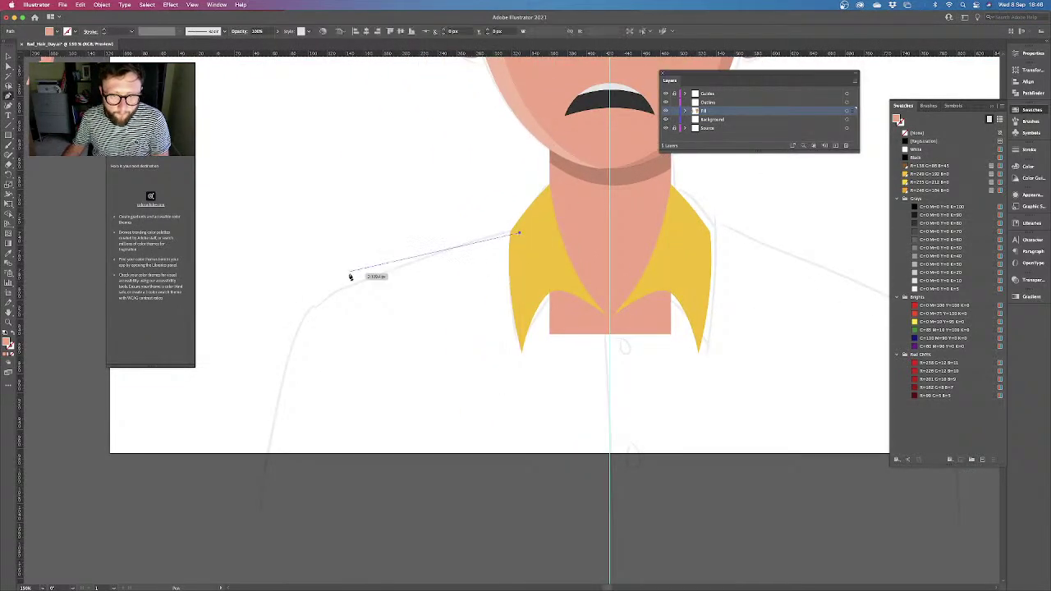
drag(315, 304, 219, 356)
click(315, 304)
drag(310, 383, 401, 278)
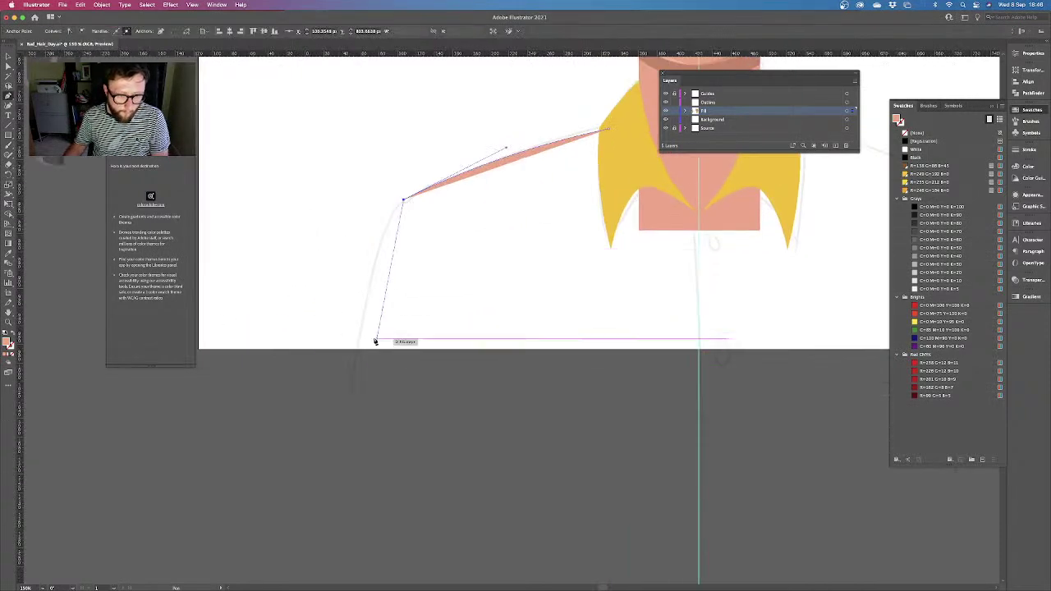
drag(356, 357, 348, 452)
click(358, 360)
click(699, 362)
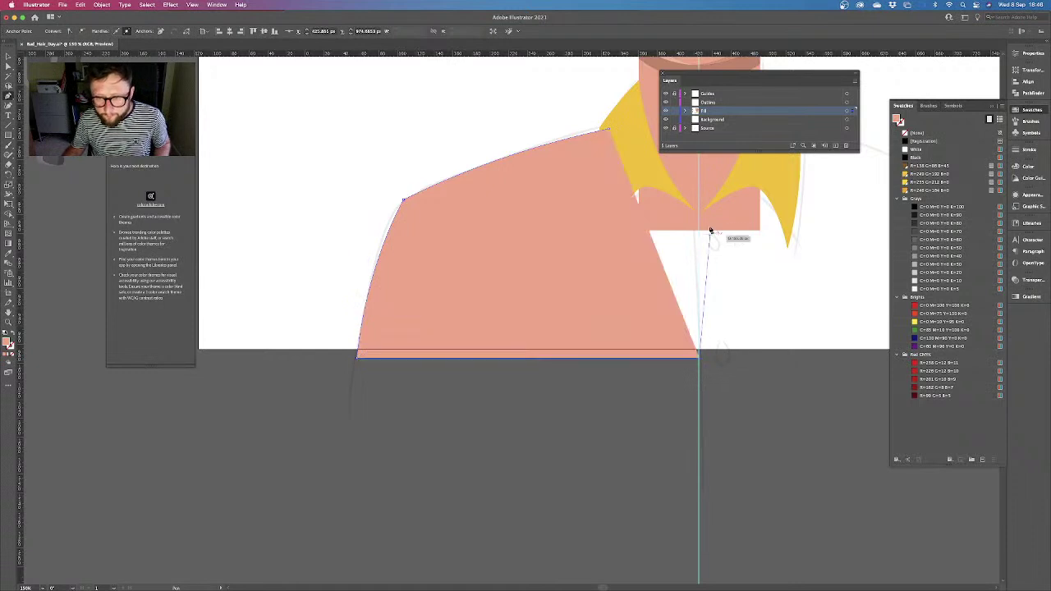
click(700, 193)
click(606, 130)
key(v)
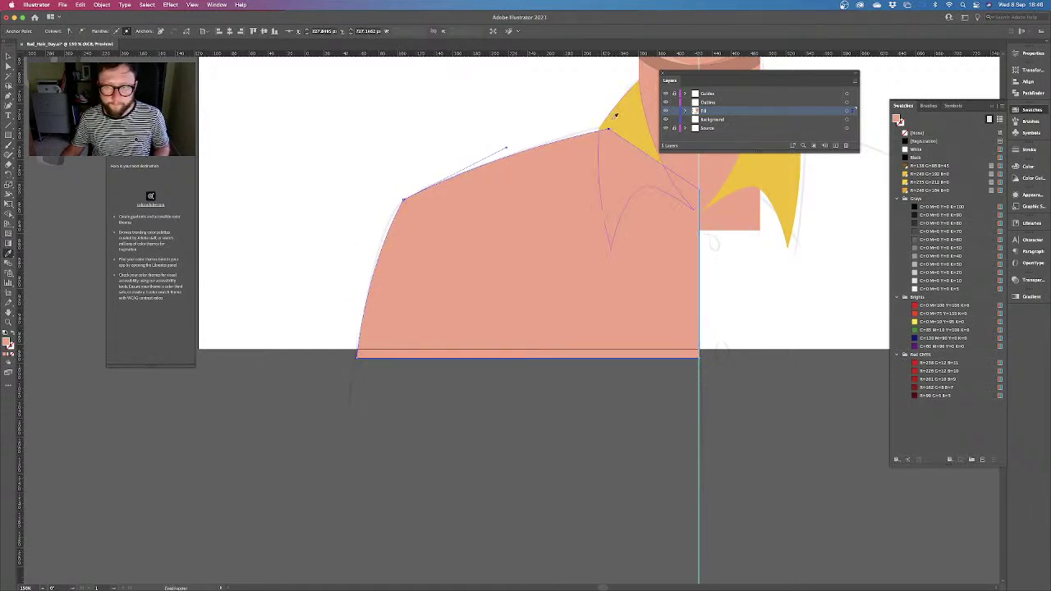
Apply the collar's yellow to the left shirt half and send the shape to the back
click(608, 120)
right_click(544, 164)
mouse_move(585, 324)
click(655, 352)
click(709, 401)
Duplicate the left shirt half in place, reflect the copy, and position it on the right side against the centre guide
key(super+minus)
drag(738, 405, 572, 429)
click(385, 314)
key(super+c)
key(super+shift+v)
right_click(381, 316)
mouse_move(444, 477)
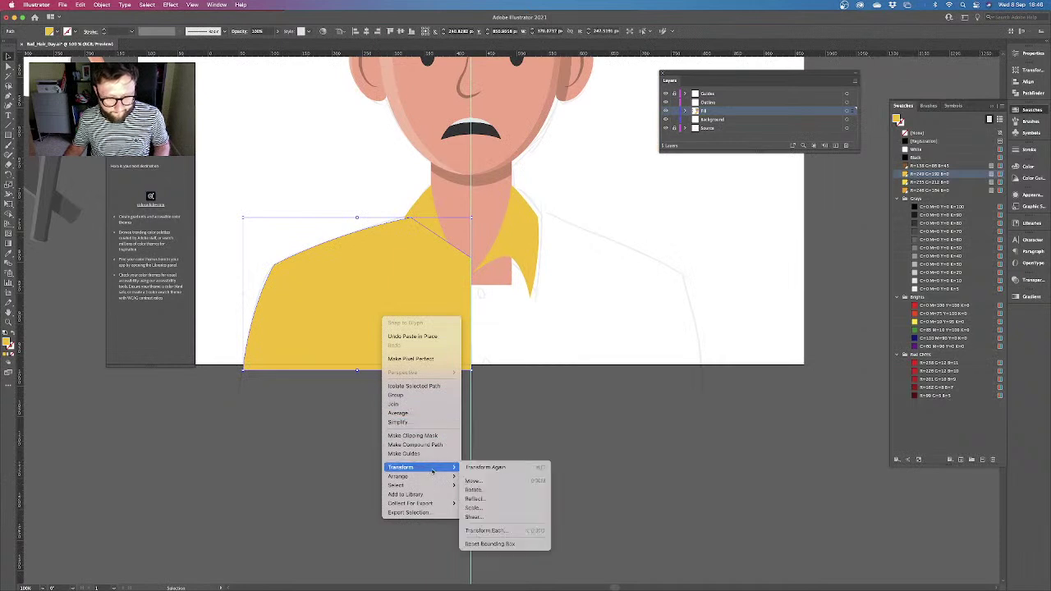
click(501, 498)
drag(348, 309, 577, 307)
click(438, 345)
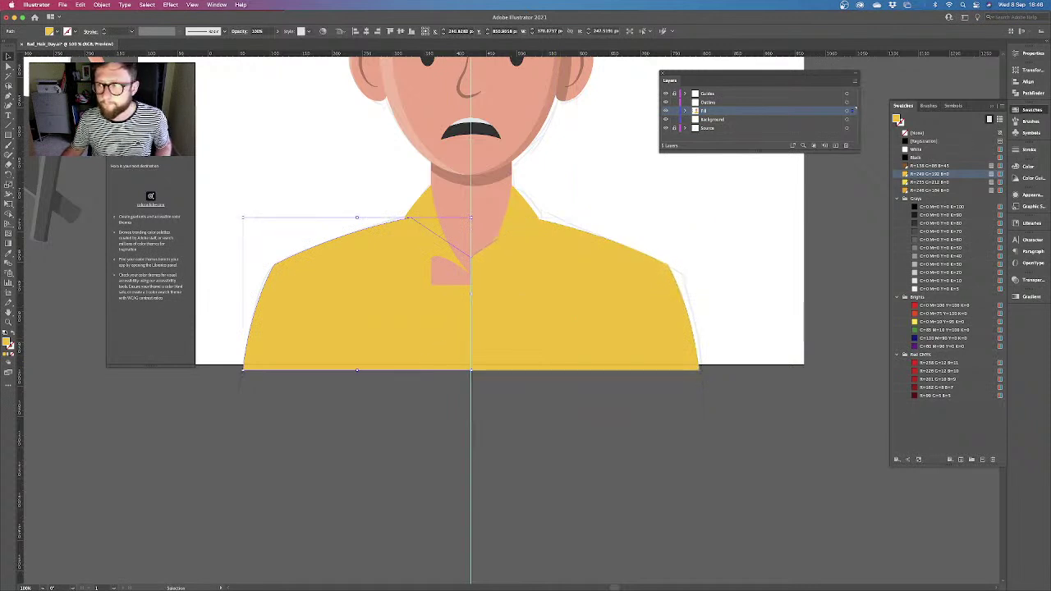
Unite the two yellow shirt halves into one shape and send it to the back
shift+click(628, 275)
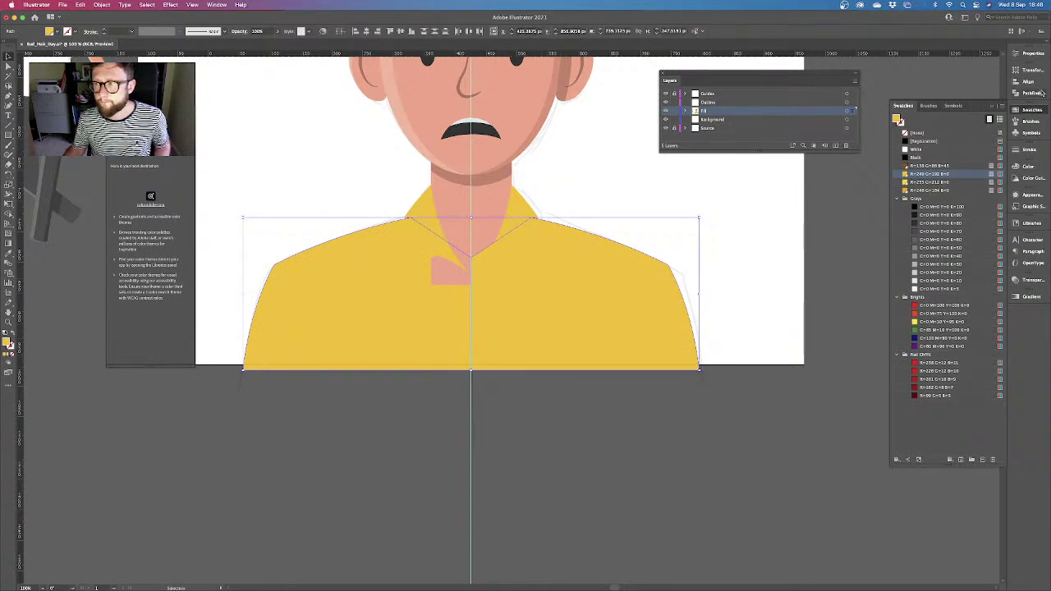
click(1041, 92)
click(915, 88)
right_click(564, 316)
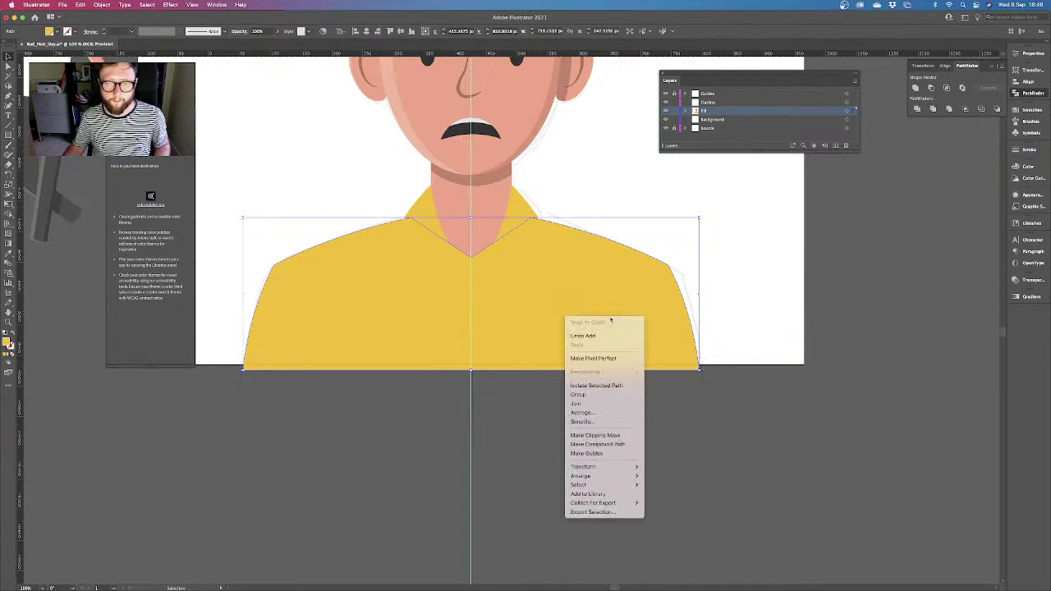
mouse_move(616, 476)
click(687, 494)
click(734, 493)
Send the neck rectangle to the back so it sits behind the shirt
right_click(499, 281)
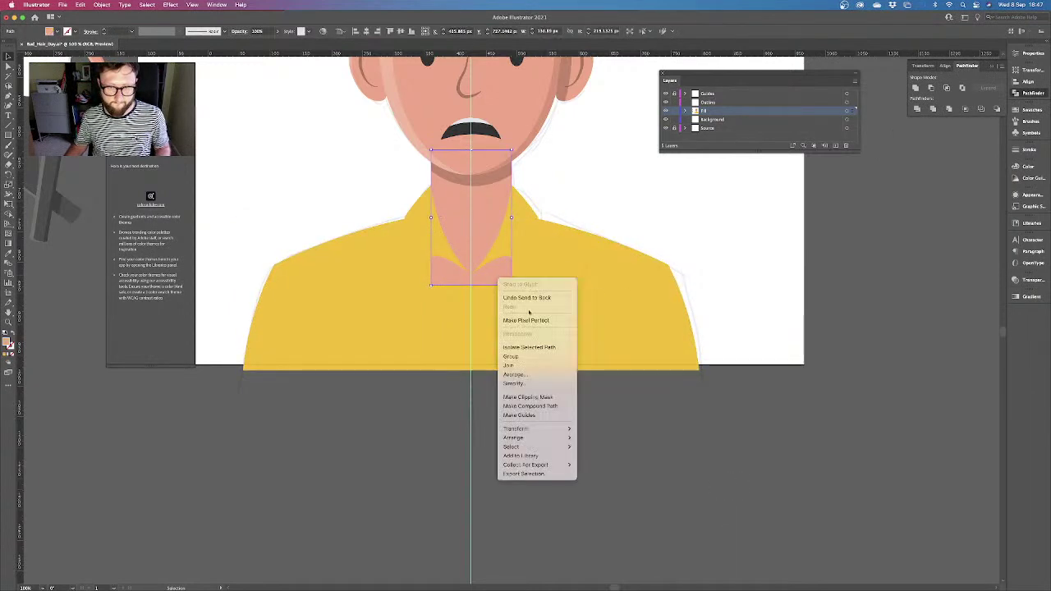
mouse_move(526, 437)
click(606, 465)
click(611, 464)
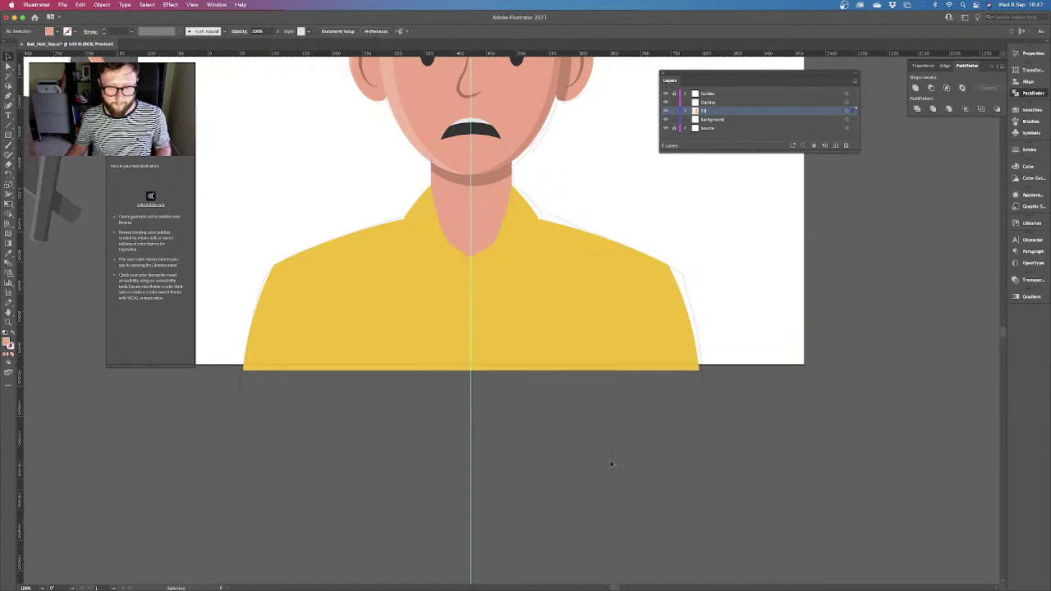
Fill the collar with the K=5 grey swatch and the shirt with the K=20 grey swatch
click(430, 229)
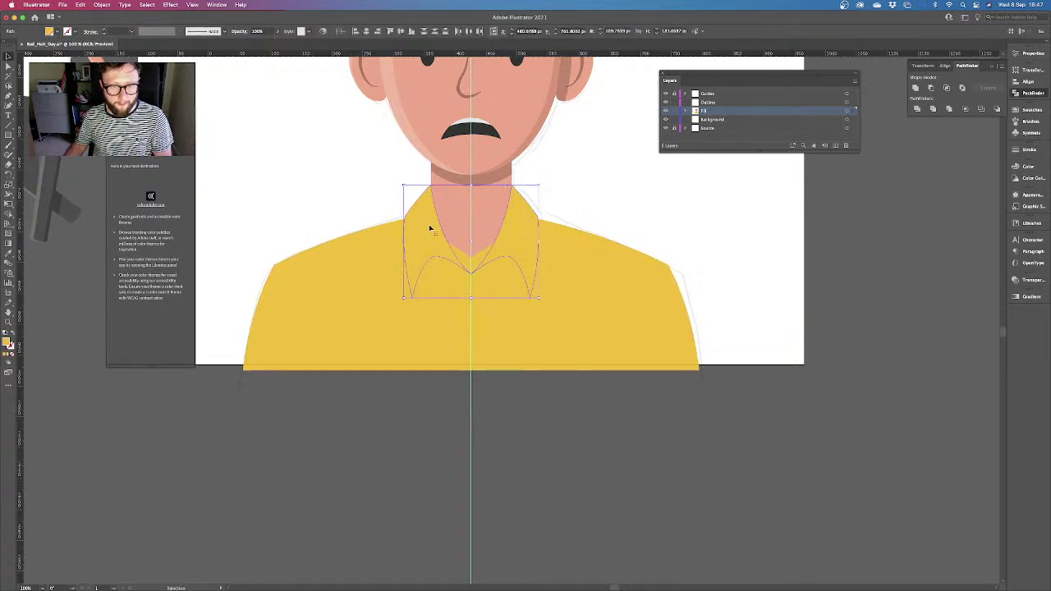
click(1028, 110)
click(932, 289)
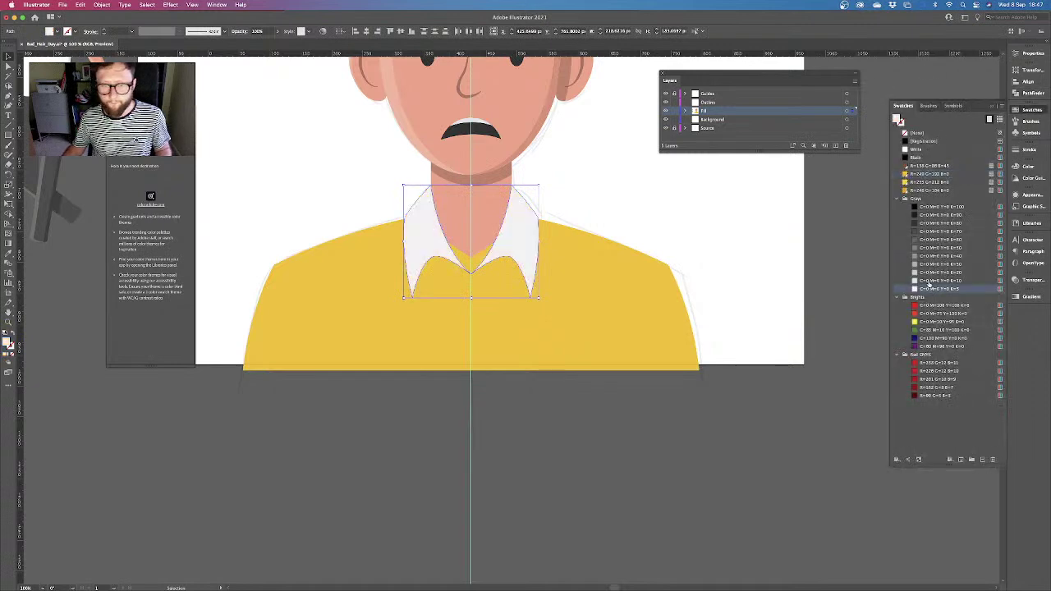
click(657, 282)
click(928, 271)
click(751, 313)
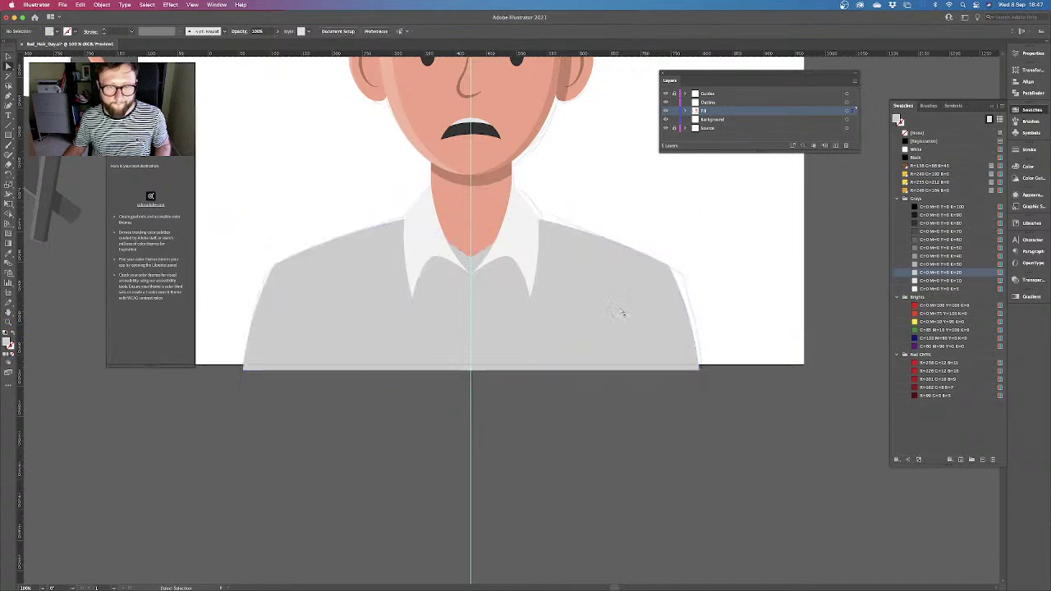
Move the shirt's V-neck anchor point down to where the collar halves meet on the centre guide
click(472, 257)
key(super+plus)
key(super+plus)
key(super+plus)
drag(513, 317, 508, 369)
click(309, 219)
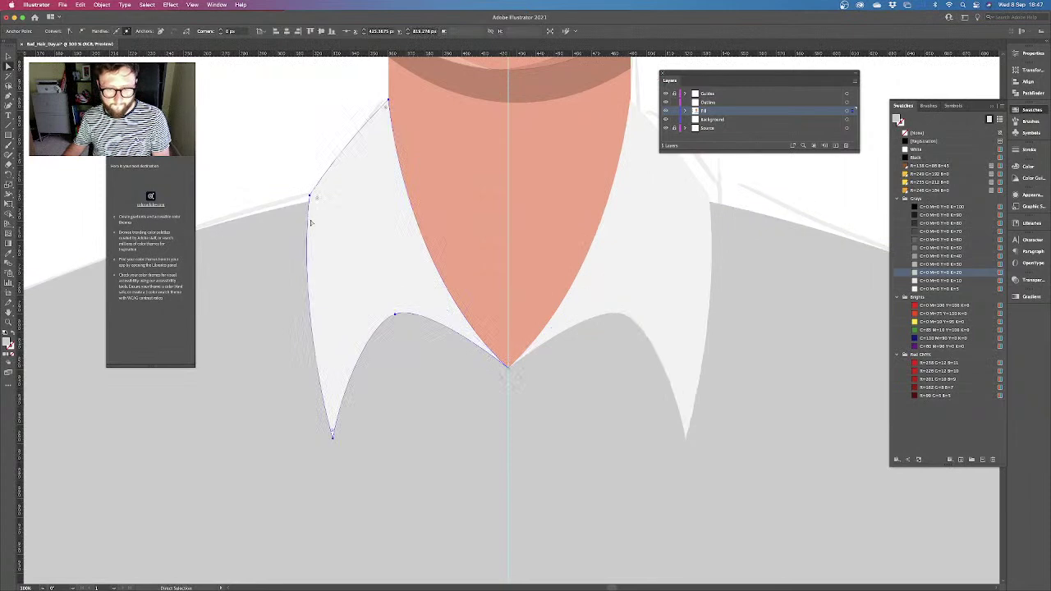
Toggle the Source sketch layer's visibility to check the portrait, and leave the sketch hidden
key(super+minus)
key(super+minus)
key(super+minus)
click(362, 216)
key(super+minus)
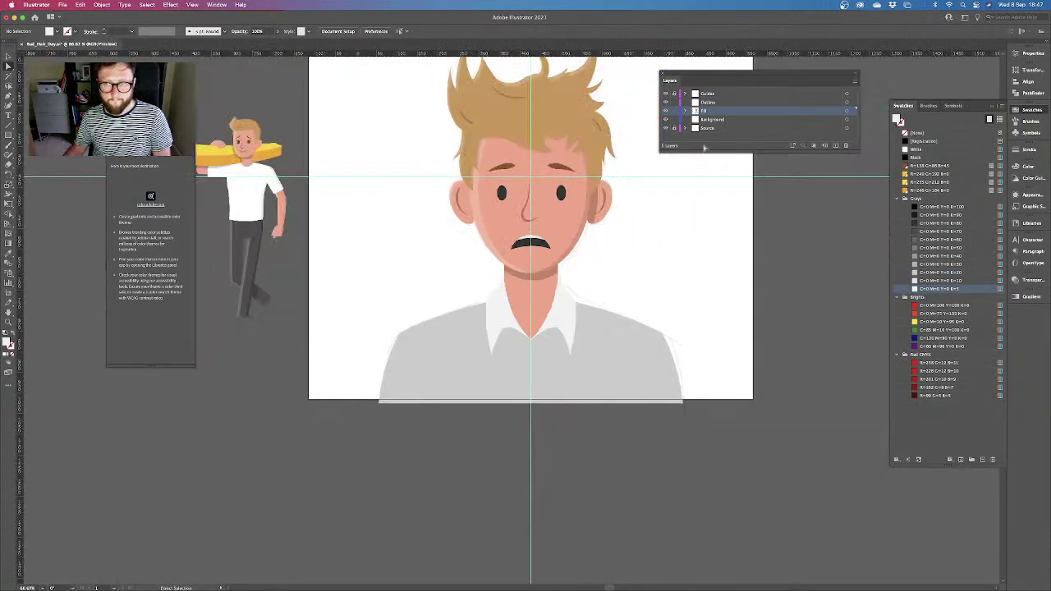
key(super+0)
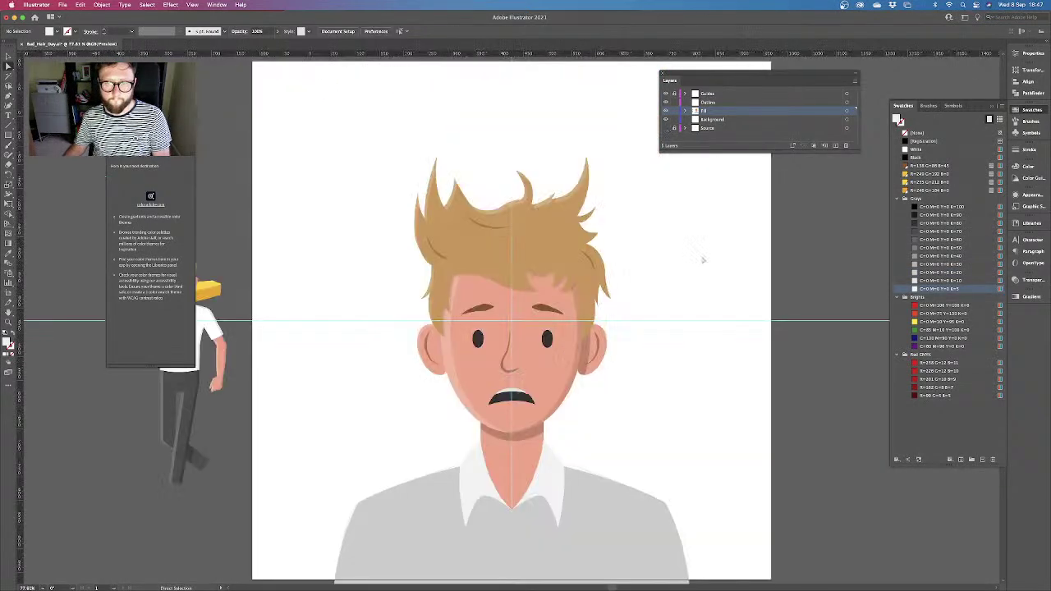
click(666, 111)
click(666, 112)
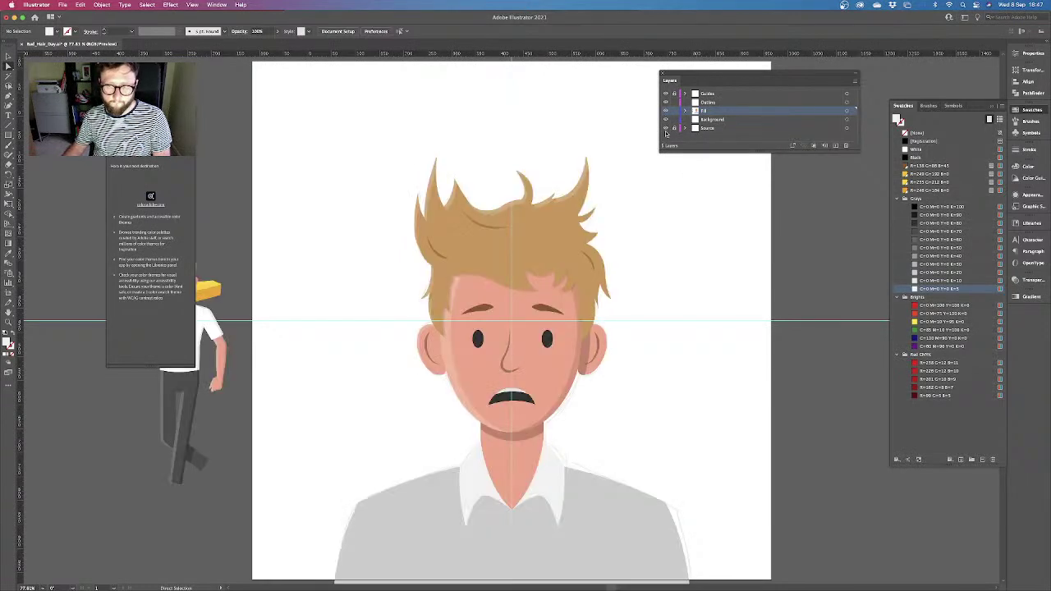
Delete the reference figure carrying the yellow beam beside the artboard
key(super+minus)
key(super+minus)
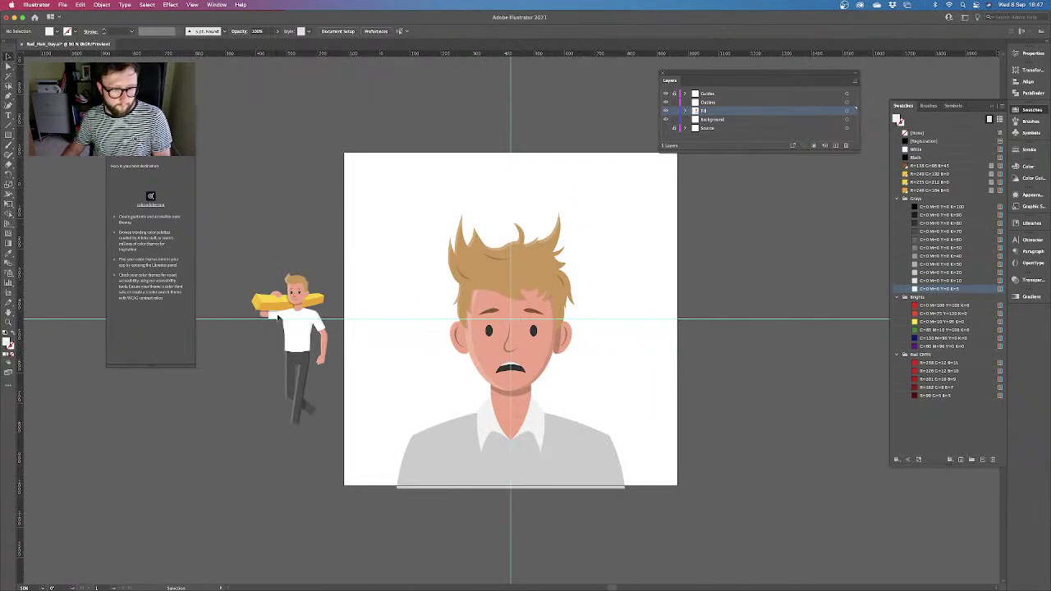
click(320, 445)
key(Delete)
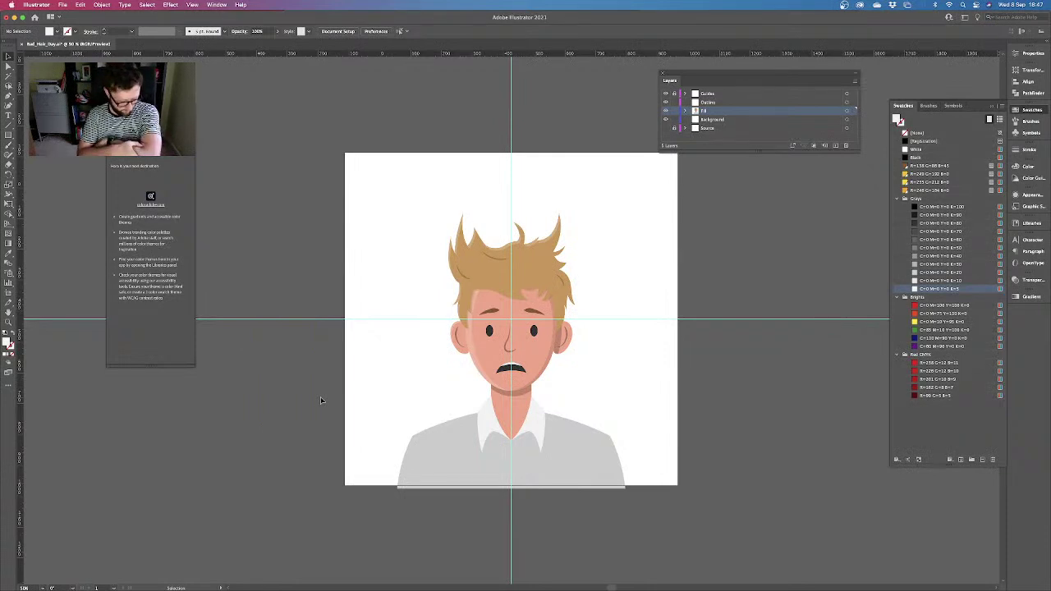
Fill the shirt shape and both collar halves with the White swatch
key(super+equal)
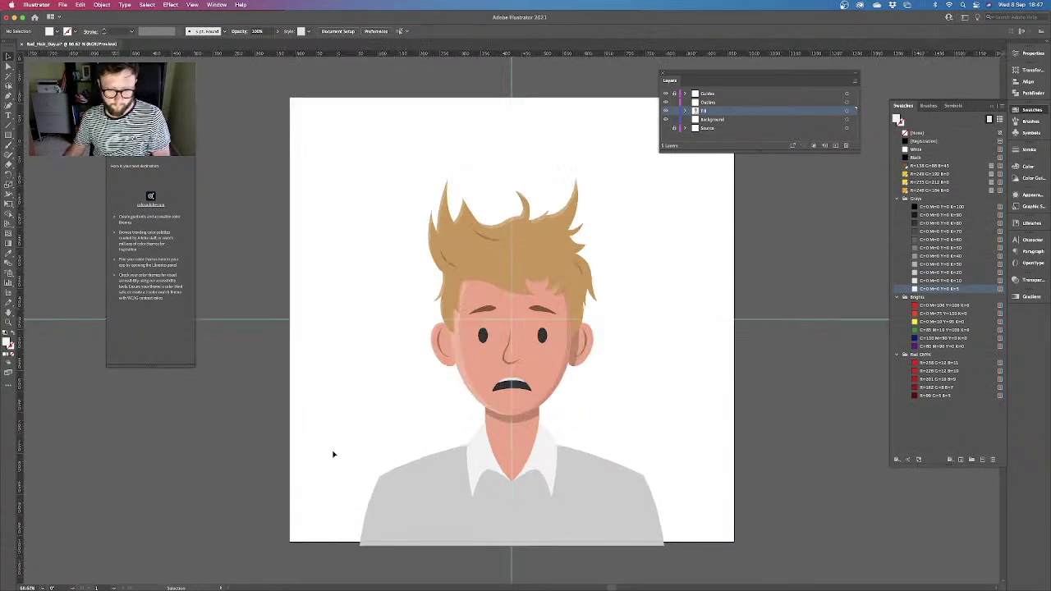
scroll(333, 441, down, 3)
click(418, 353)
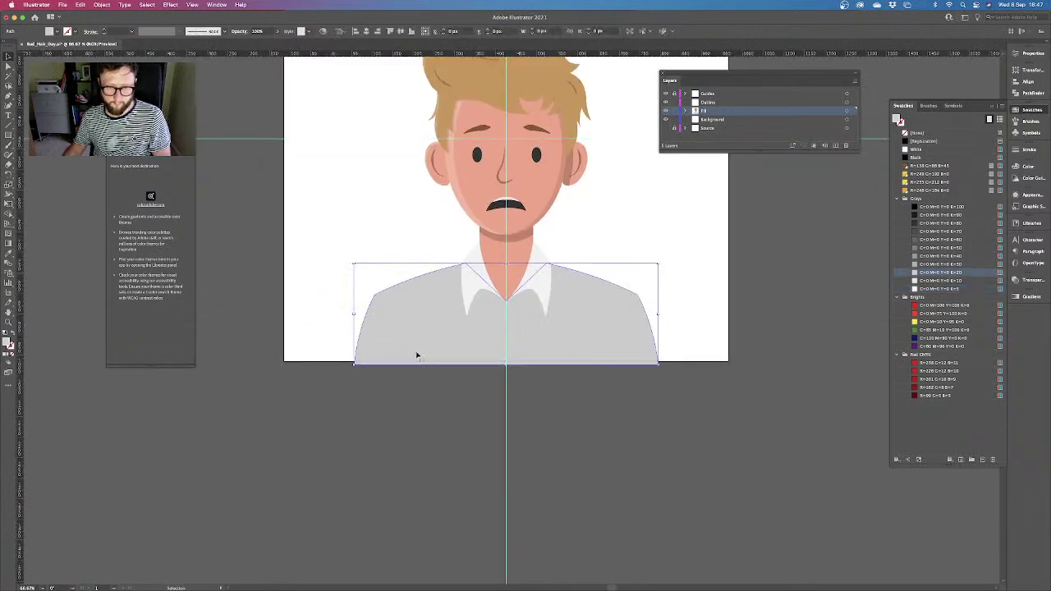
click(914, 150)
key(super+shift+a)
click(536, 271)
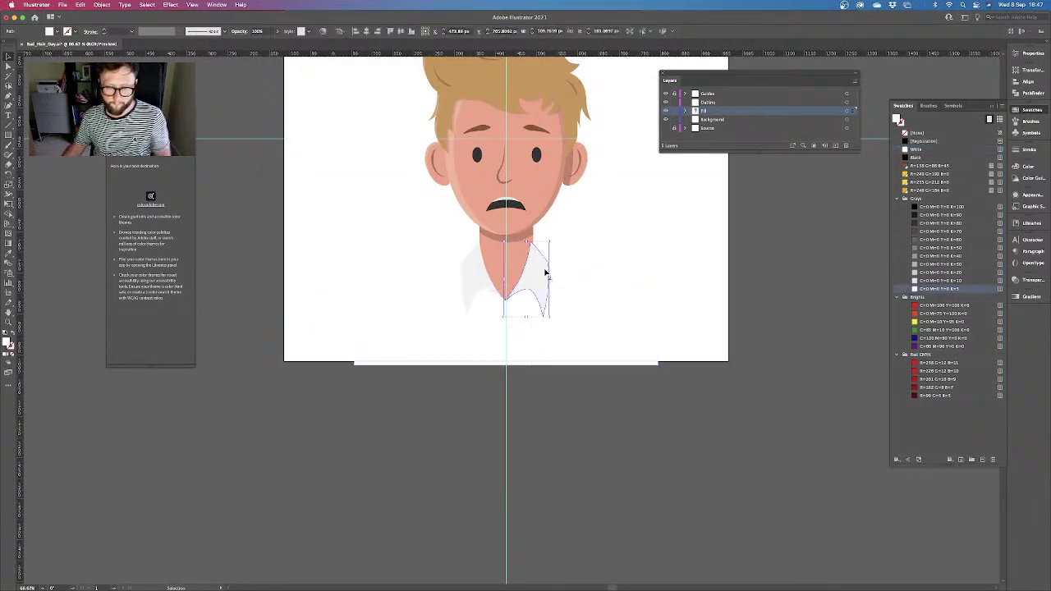
shift+click(484, 271)
click(908, 150)
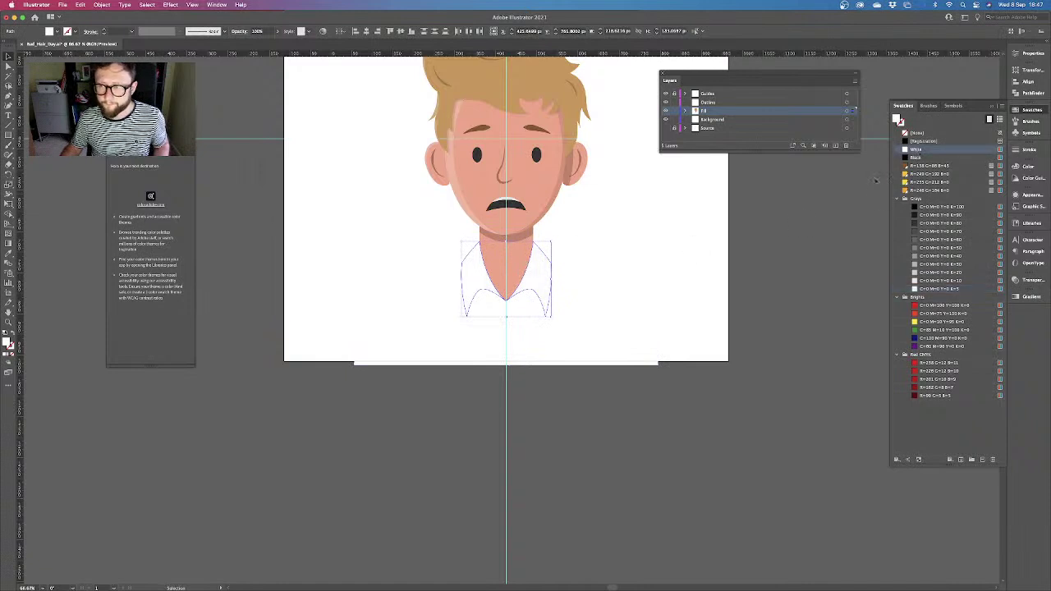
click(783, 241)
Draw a square about 198 px wide on the Background layer, near the artboard's upper-left corner
click(714, 120)
key(super+minus)
key(super+0)
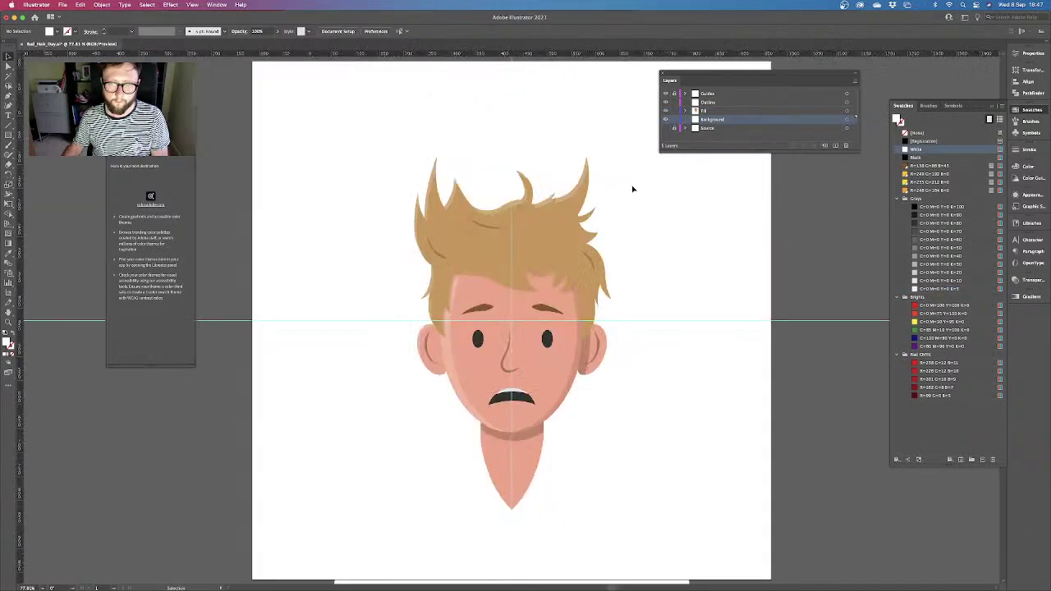
key(super+minus)
key(super+minus)
scroll(654, 239, right, 1)
click(8, 134)
drag(358, 169, 420, 229)
Align the square to the artboard's upper-left corner and scale it to 1080 × 1080 px to cover the artboard
key(v)
drag(404, 180, 381, 154)
click(399, 31)
click(391, 31)
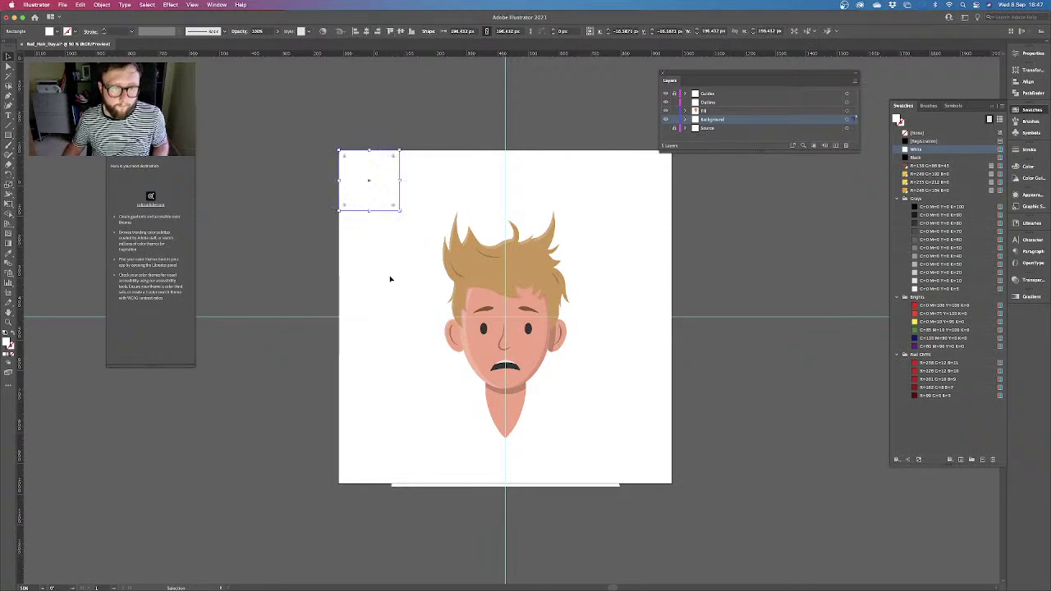
mouse_move(400, 210)
mouse_down()
mouse_move(591, 429)
mouse_move(652, 463)
mouse_move(667, 545)
mouse_move(673, 484)
mouse_up()
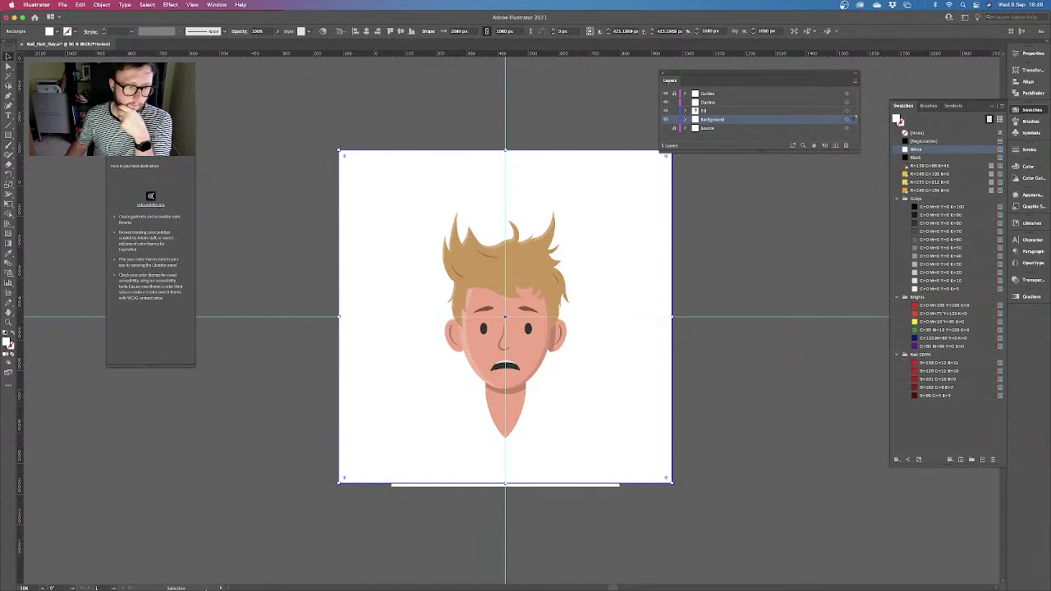
Switch to Chrome and go back from the browns theme to Adobe Color's Explore page
mouse_move(329, 588)
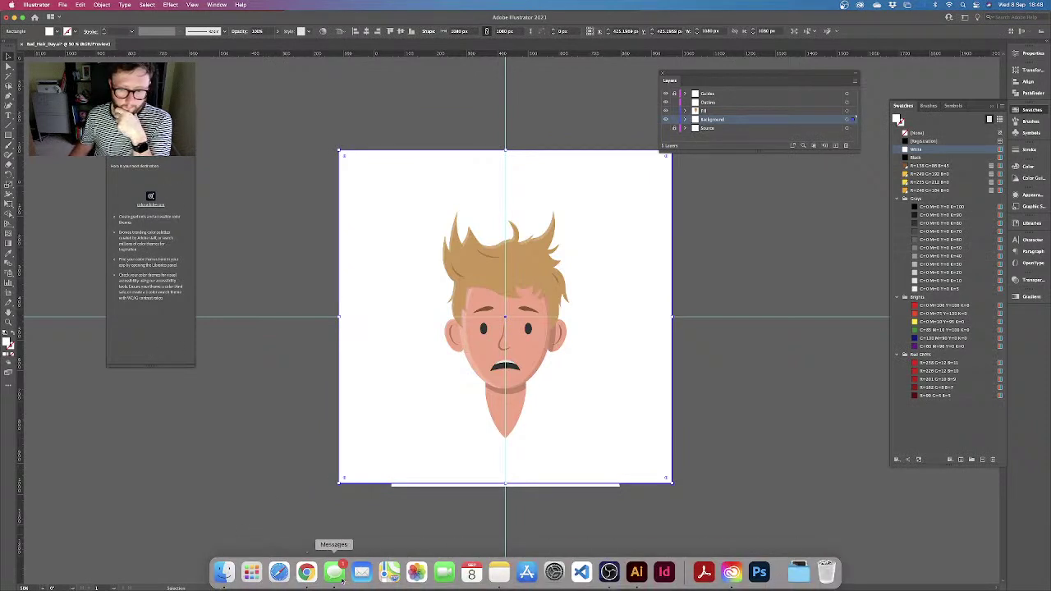
click(306, 572)
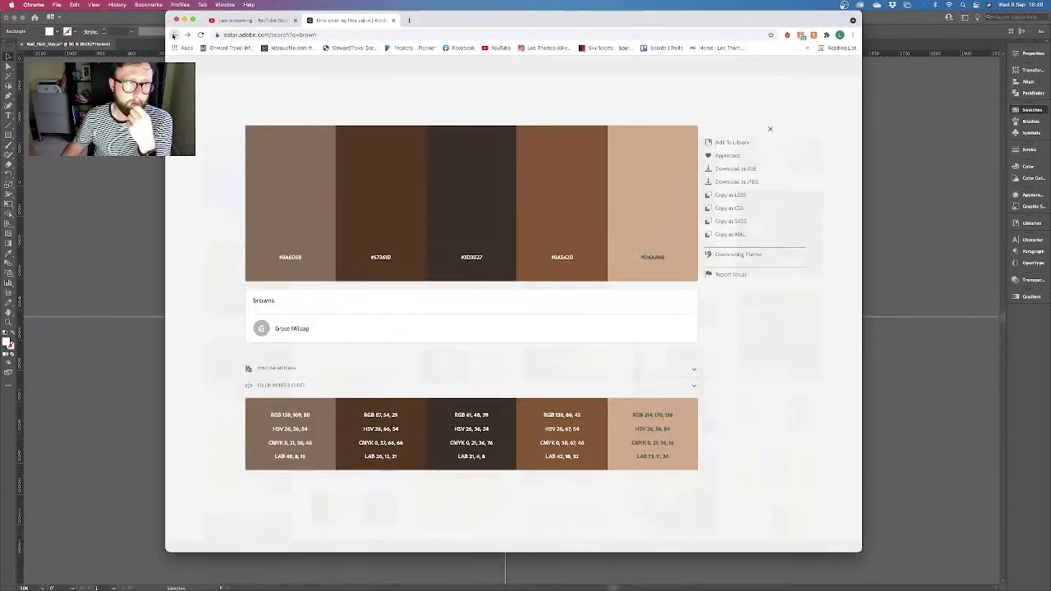
click(174, 35)
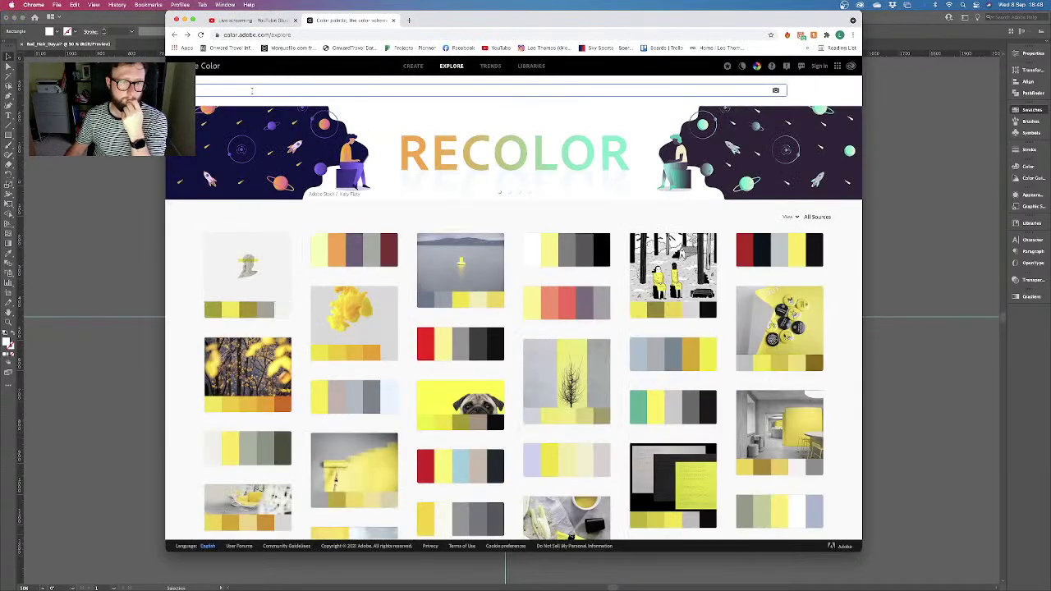
click(110, 174)
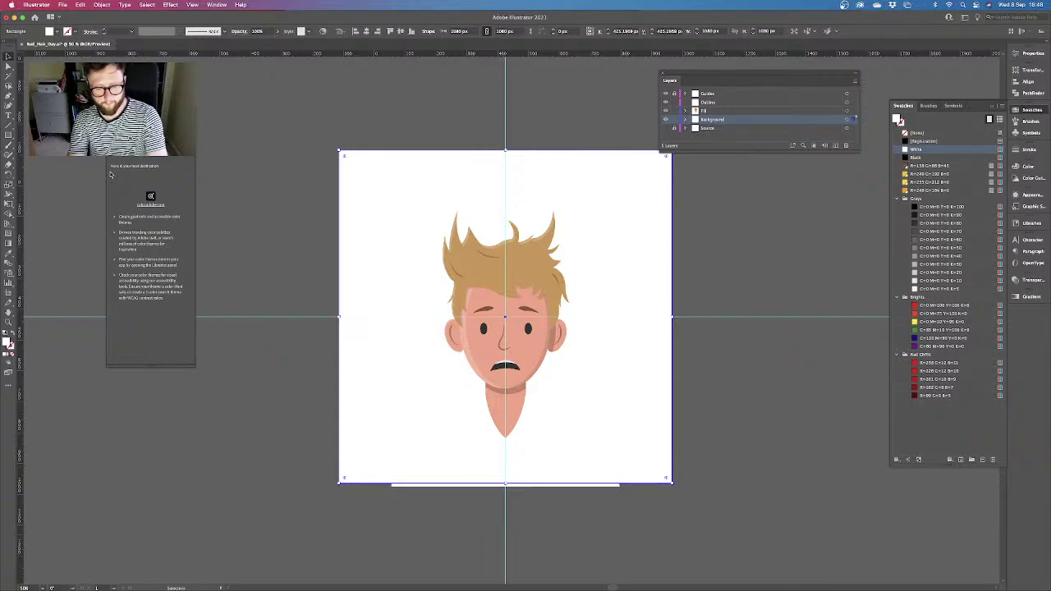
Search Adobe Color in Chrome for PURPLE and open the Portfolio-purple grey theme
key(super+Tab)
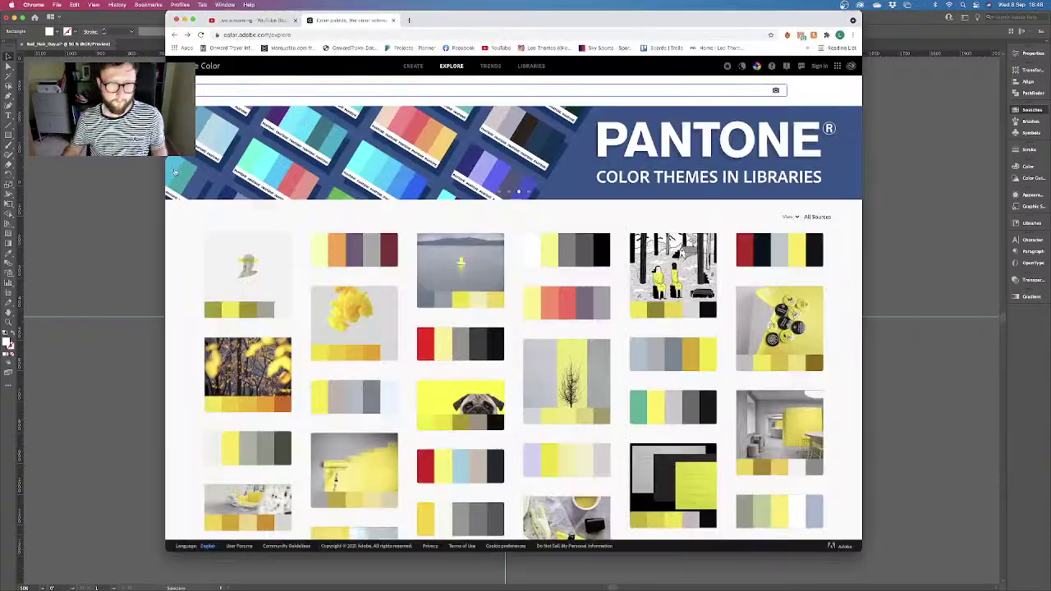
click(237, 89)
text(PU)
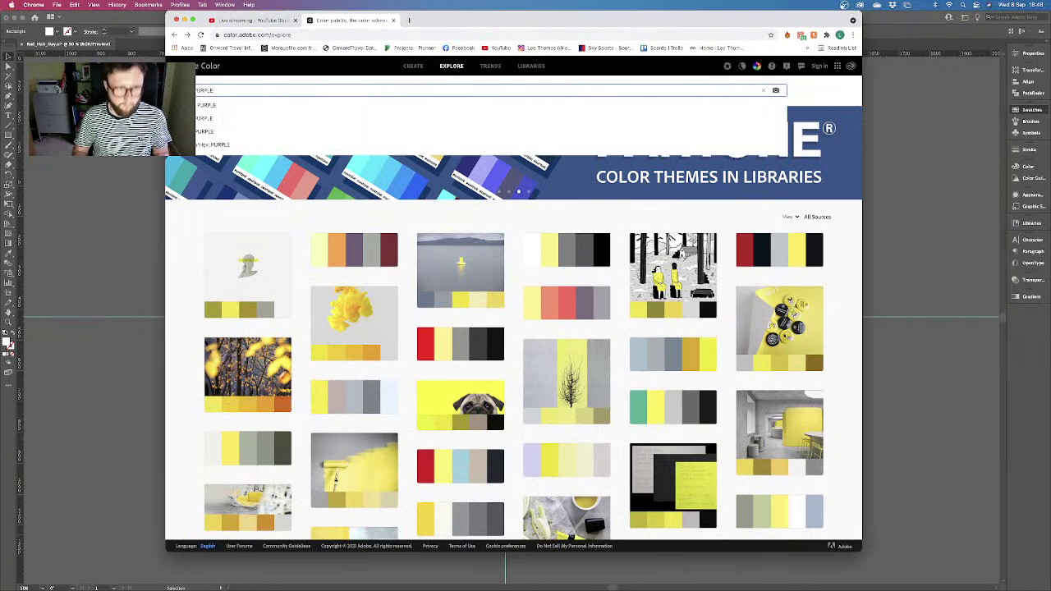
text(RPLE)
key(Return)
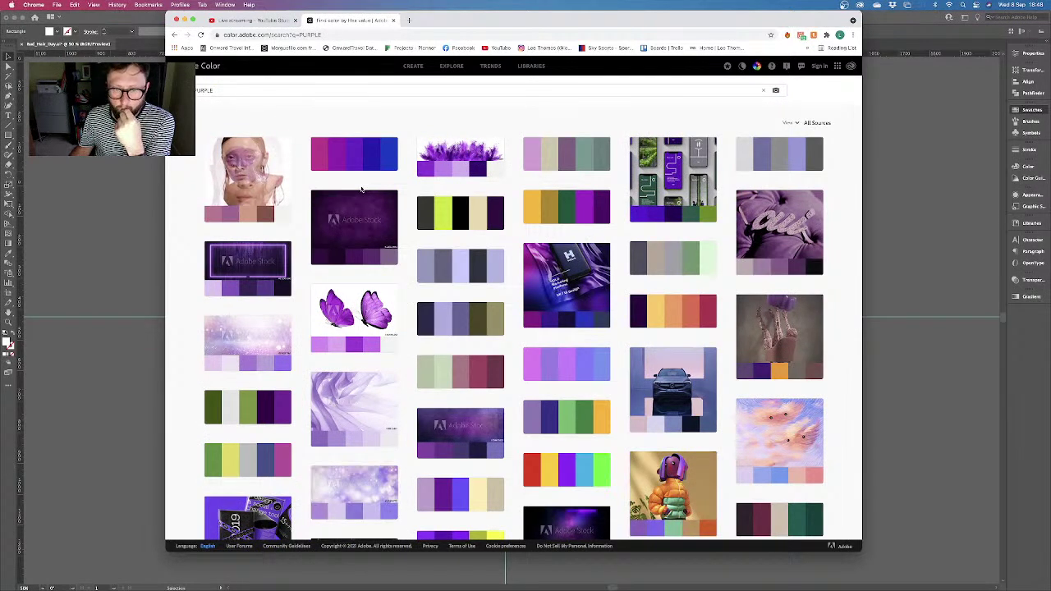
click(786, 161)
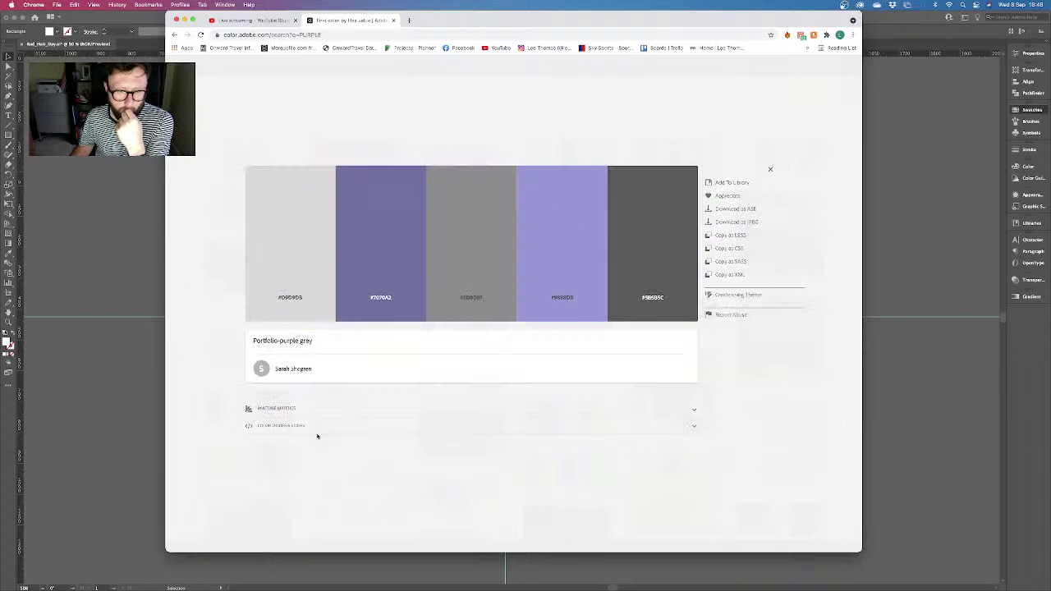
Switch to Illustrator, start a new RGB swatch for the background square, and set red to 152 from the theme's light purple
key(super+Tab)
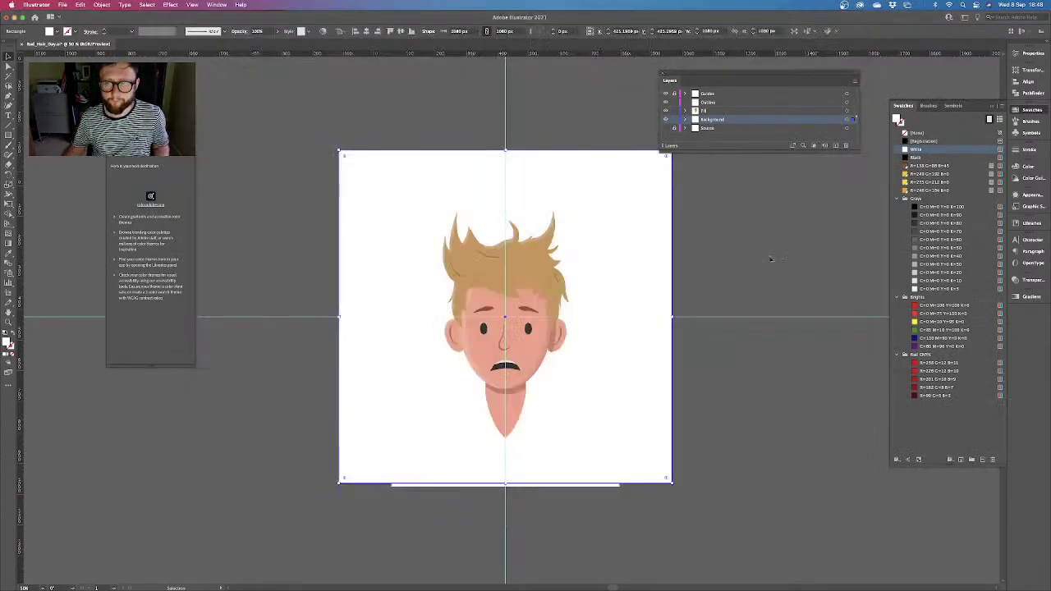
click(1001, 108)
click(932, 111)
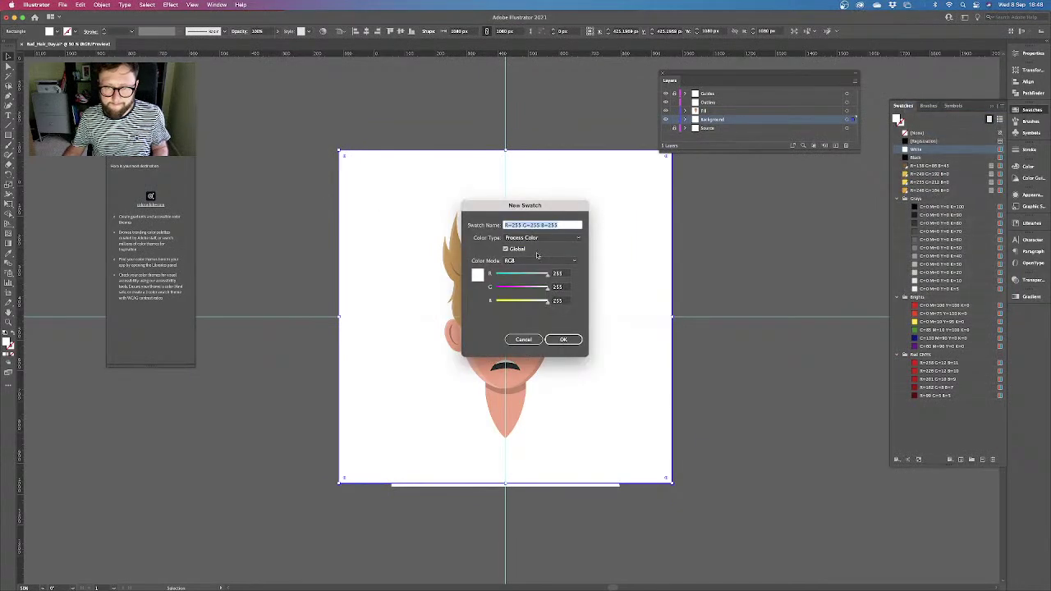
click(558, 274)
key(super+Tab)
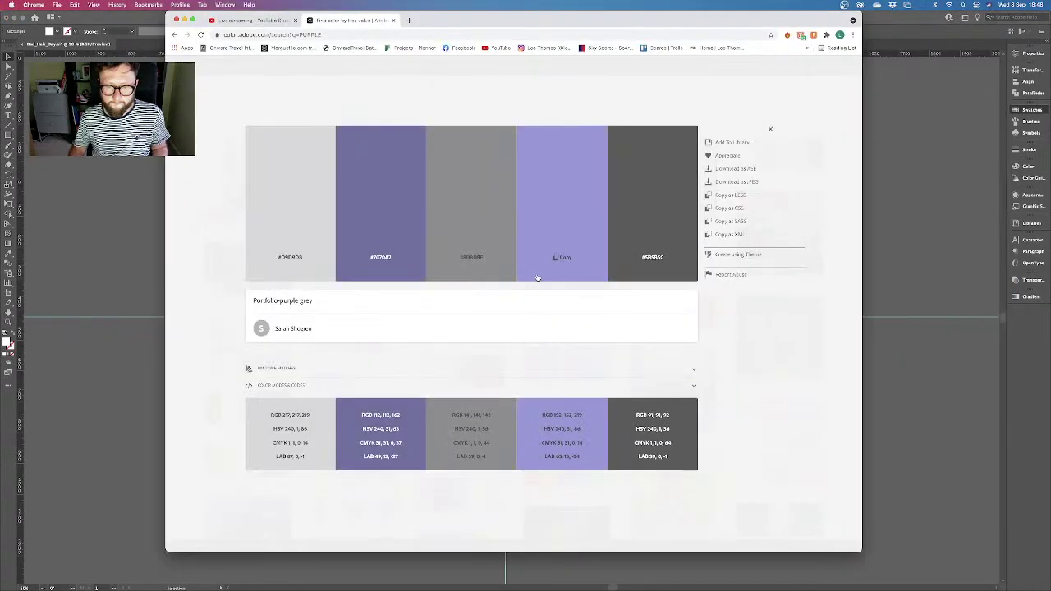
key(super+Tab)
text(152)
key(Tab)
Set the new swatch's green to 152 and blue to 219, and create it as the background square's fill
key(super+Tab)
key(super+Tab)
key(super+Tab)
key(super+Tab)
text(152)
key(Tab)
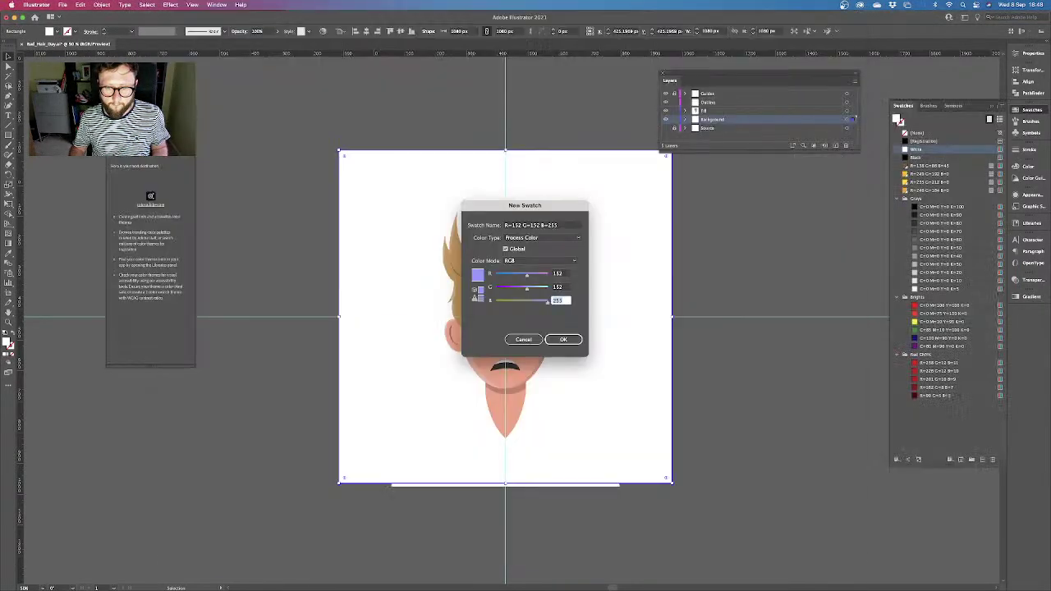
text(219)
key(Return)
click(740, 341)
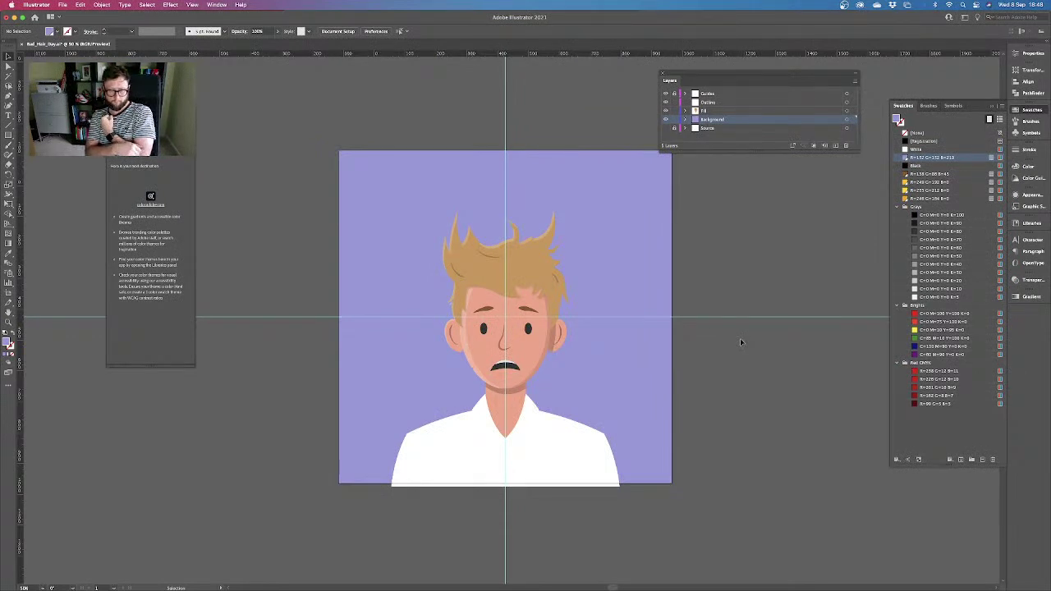
Lighten the purple background square by reducing its fill tint to about 50%
click(657, 279)
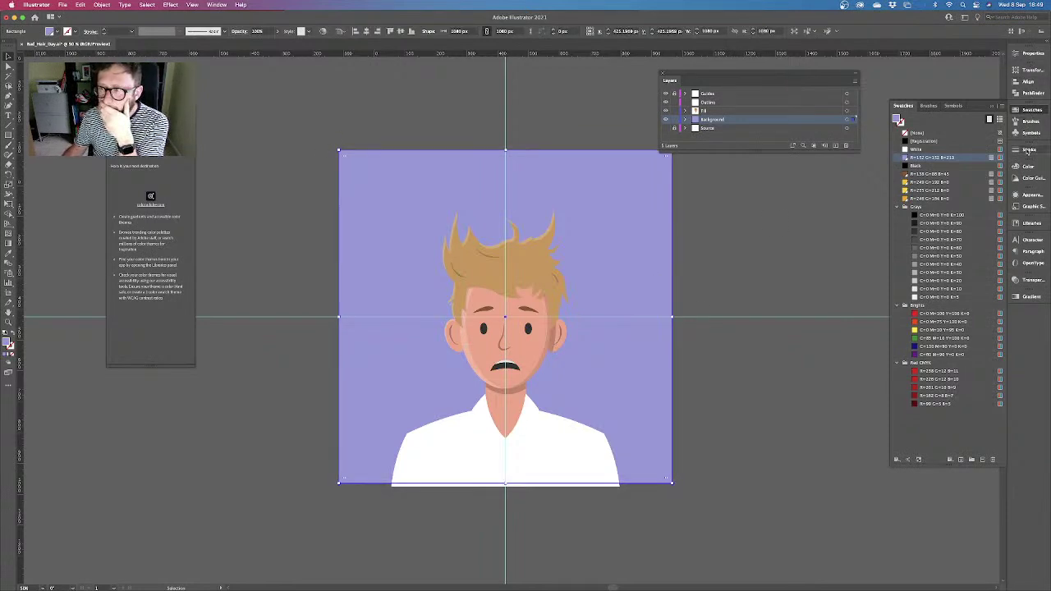
click(1027, 165)
drag(973, 183, 957, 179)
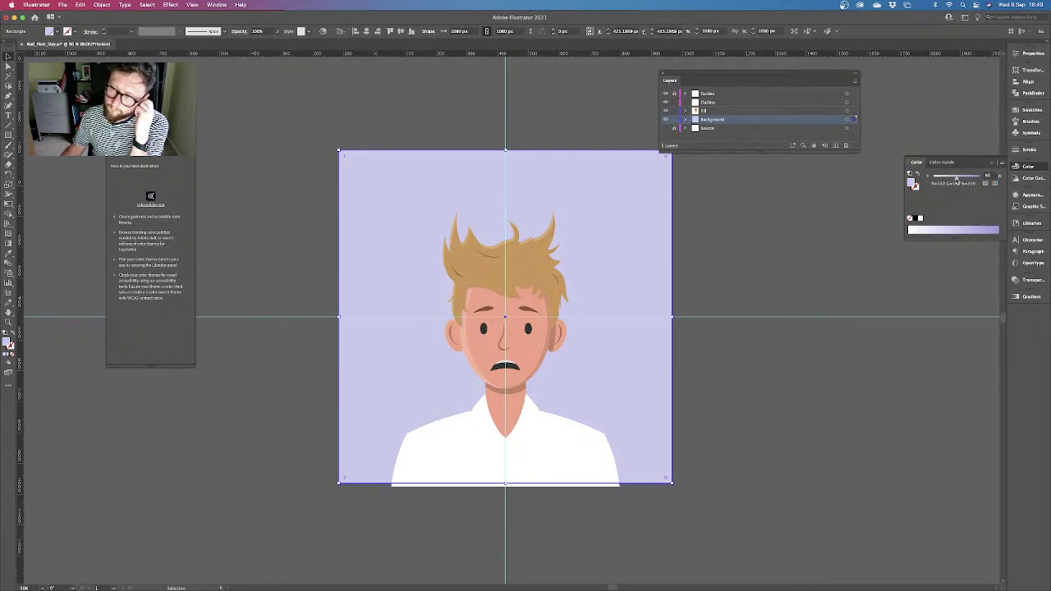
Deselect the purple background square and hide the guides
click(829, 204)
key(super+semicolon)
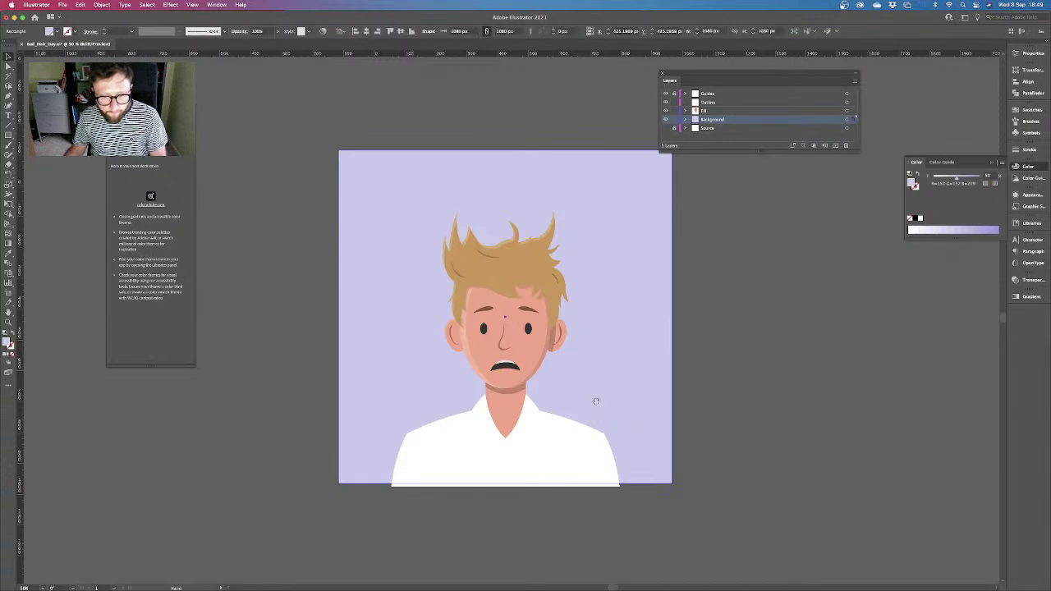
Recolour a copy of the white collar bright yellow with the yellow value at 100%
key(super+equal)
drag(774, 427, 746, 292)
key(super+equal)
key(super+equal)
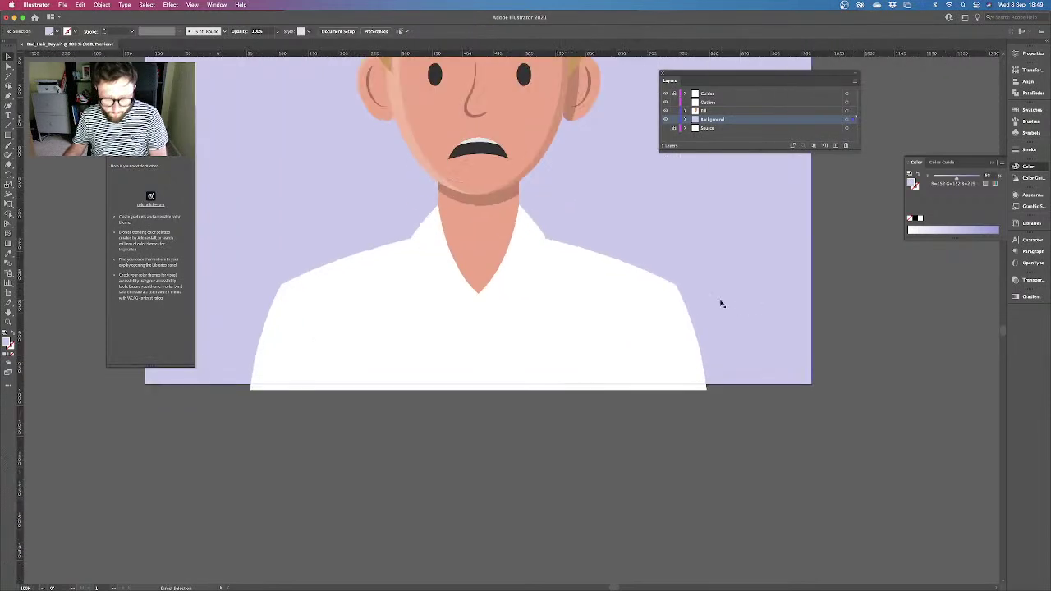
click(506, 244)
key(a)
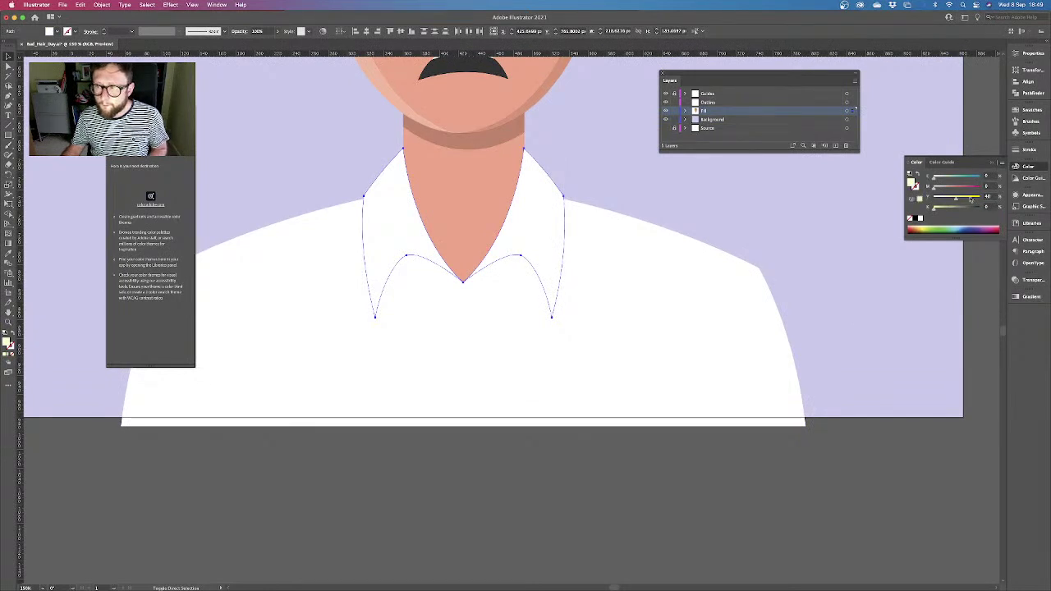
drag(958, 200, 988, 199)
Send the yellow collar copy behind the white collar and nudge it slightly right and down as an offset shadow
key(super+bracketleft)
key(super+bracketleft)
key(Right)
key(Down)
key(Right)
key(Down)
key(Right)
key(Down)
key(Right)
key(Down)
key(Down)
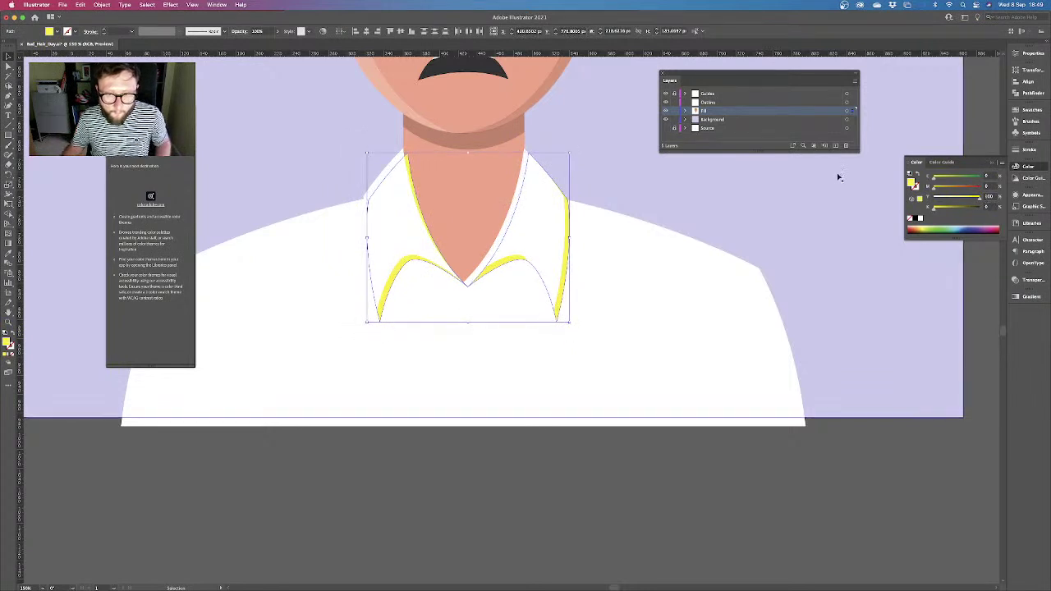
Trim off the parts of the yellow collar copy that extend beyond the shirt using the Shape Builder
click(682, 258)
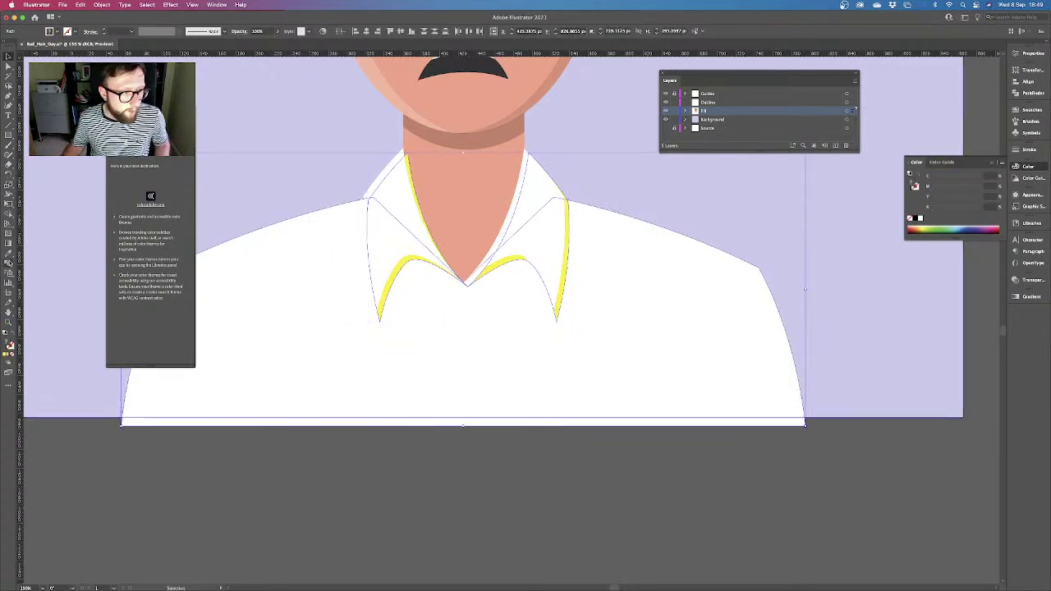
click(8, 213)
alt+click(407, 194)
click(546, 195)
key(v)
click(399, 443)
Give the yellow collar shadow shapes the neck shadow's appearance with the Eyedropper
click(403, 267)
shift+click(509, 265)
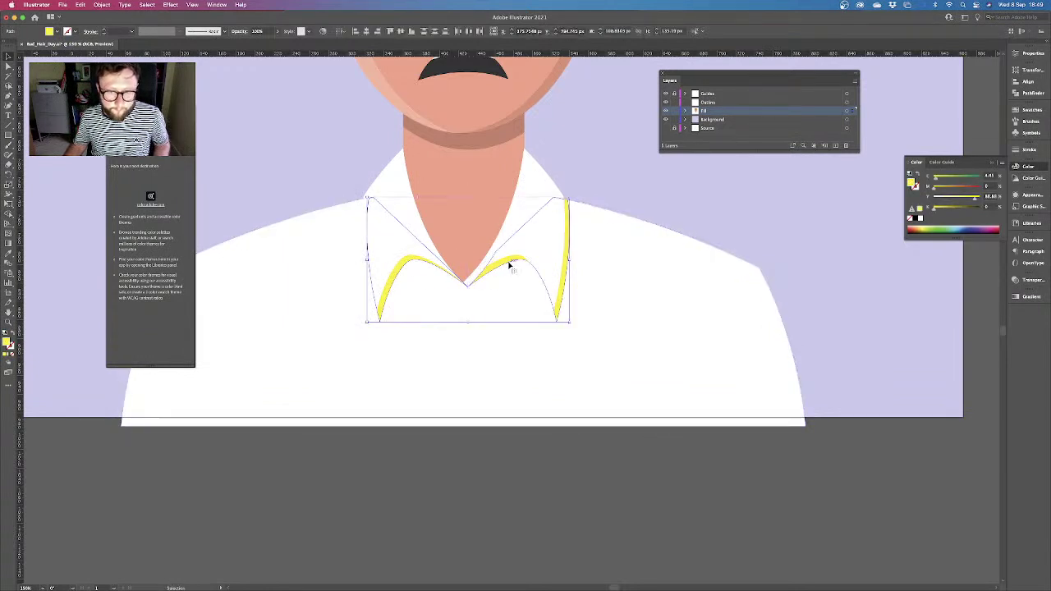
click(7, 259)
click(481, 137)
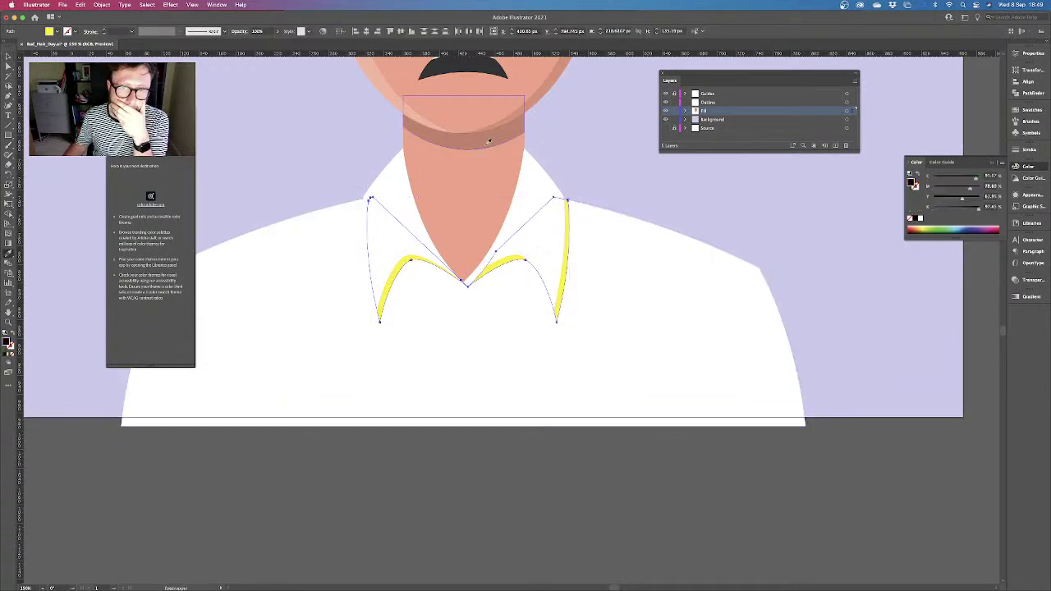
click(407, 513)
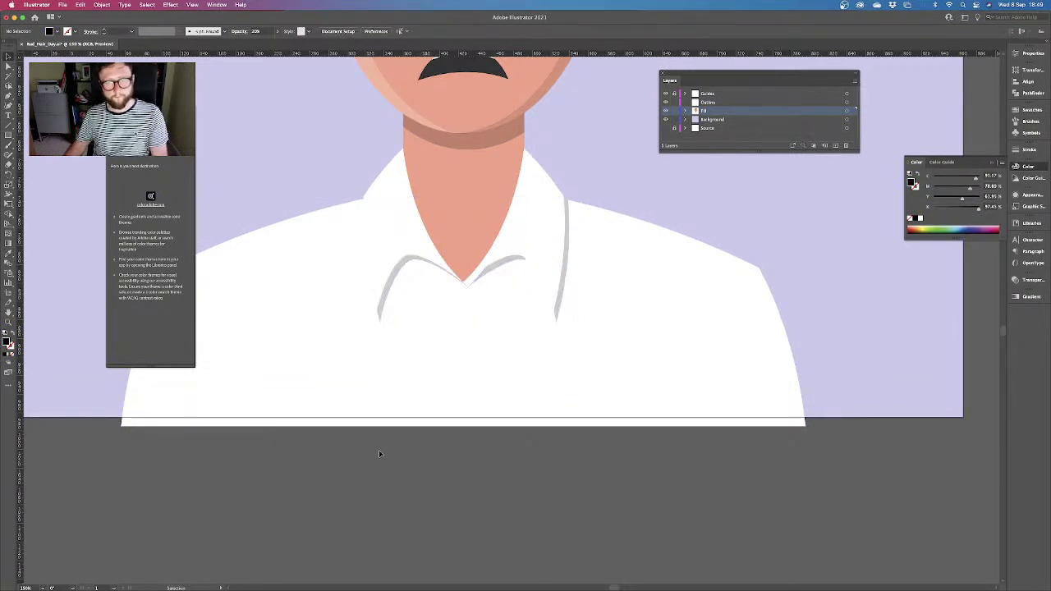
Delete the grey shadow shape beneath the right collar flap
key(super+minus)
key(super+equal)
key(super+equal)
key(super+equal)
key(super+equal)
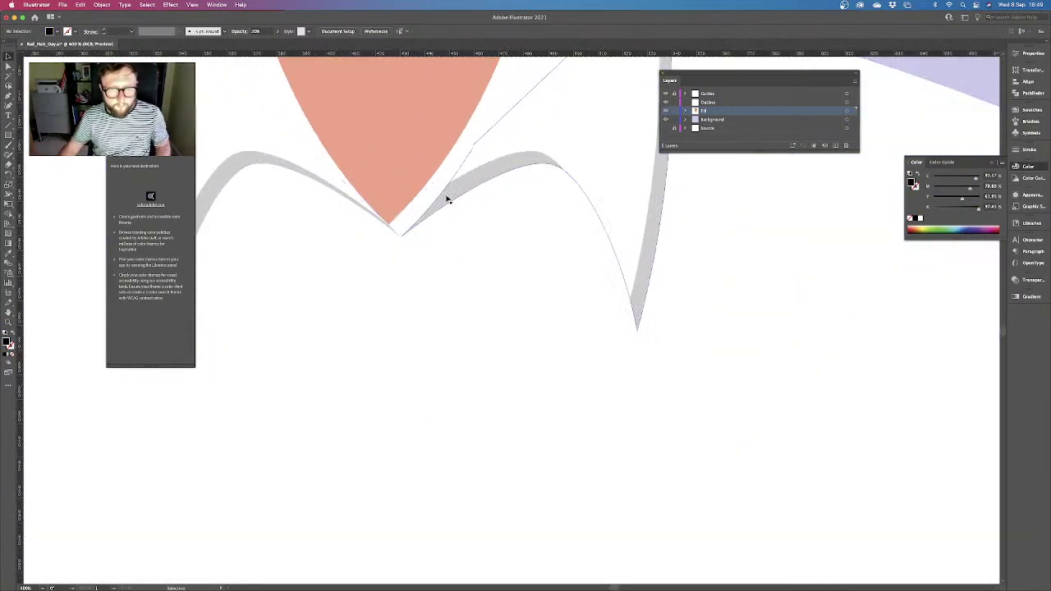
key(a)
click(419, 212)
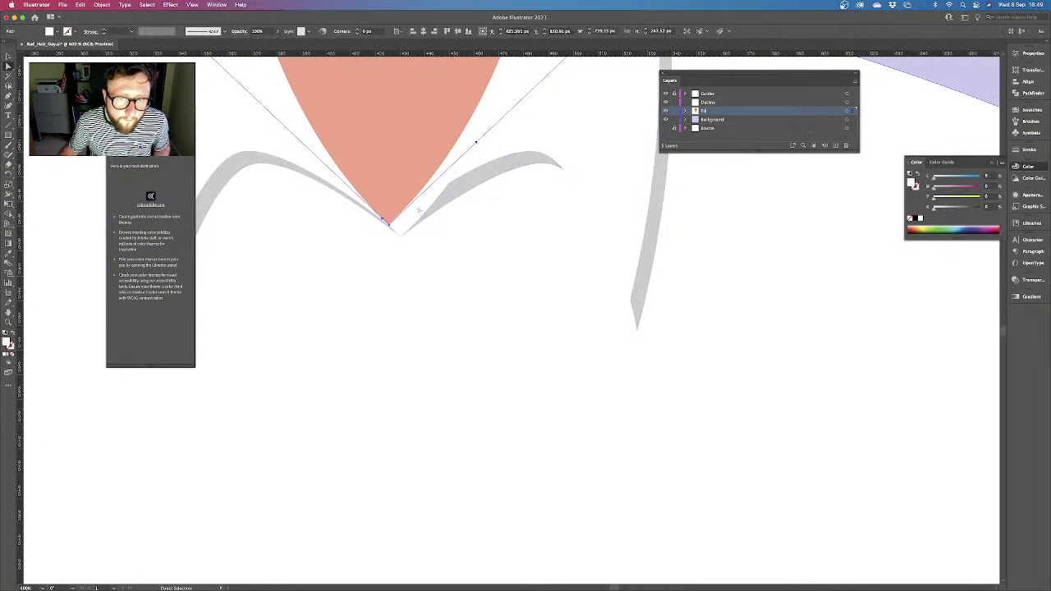
click(469, 188)
key(Delete)
key(super+minus)
key(super+minus)
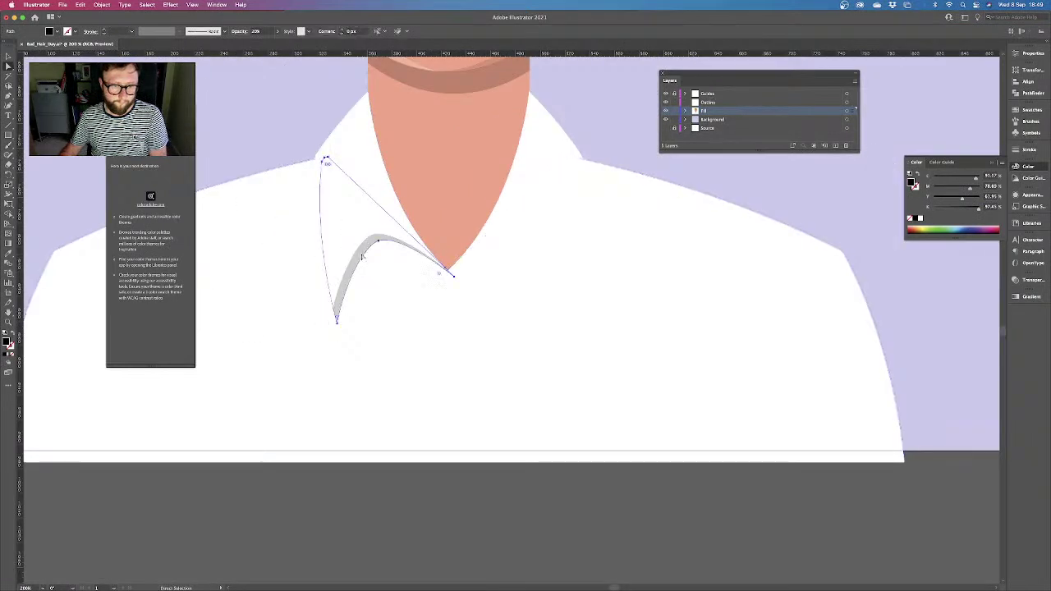
Examine the artwork's paths in outline view, return to preview and view the whole artboard
key(super+minus)
key(super+minus)
key(super+y)
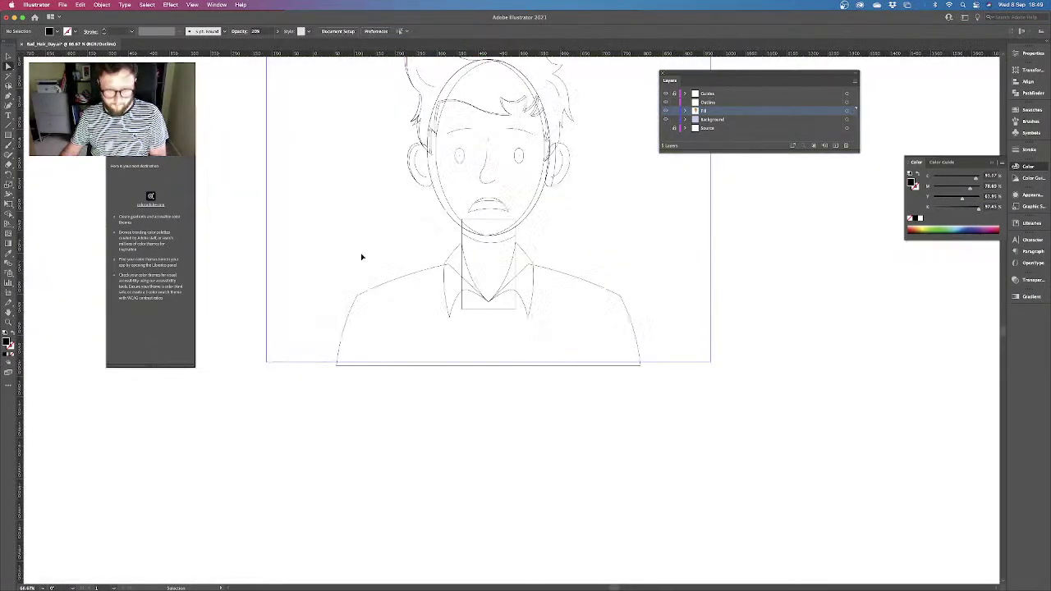
key(super+y)
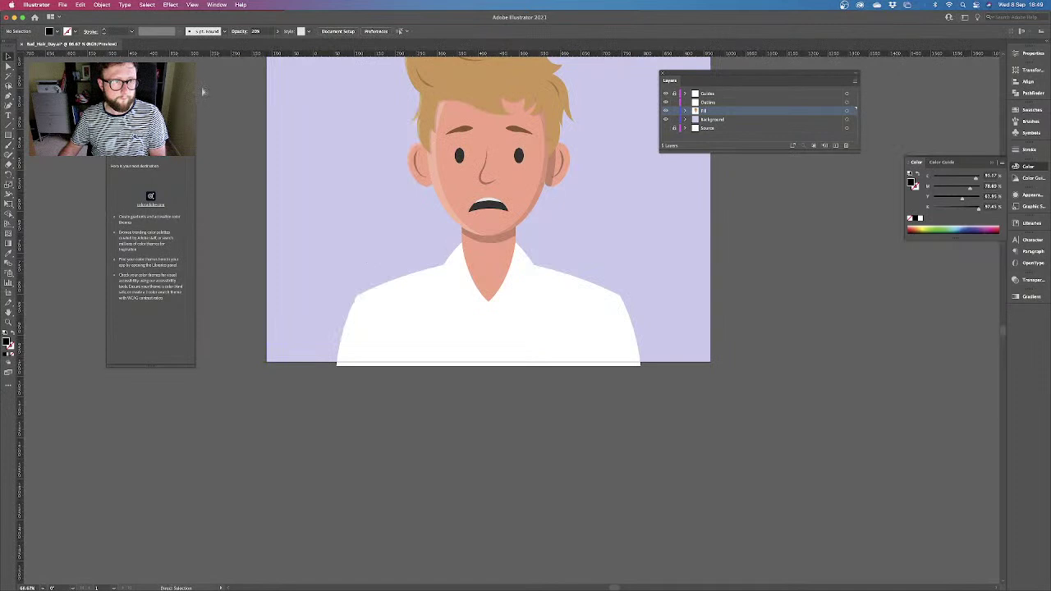
key(super+0)
key(super+minus)
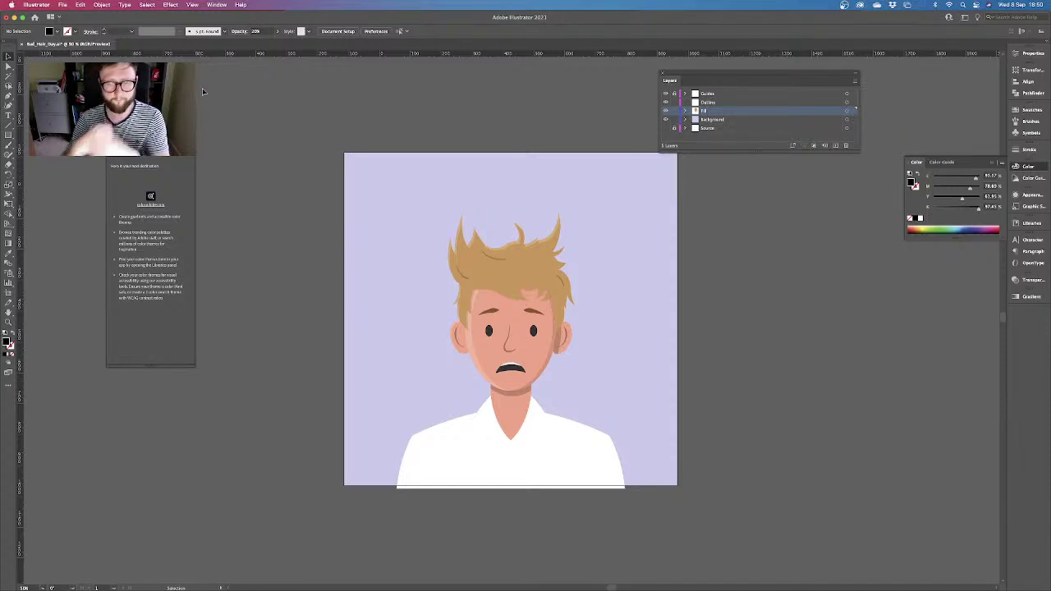
Fill the shirt body with the light grey swatch C=0 M=0 Y=0 K=5
click(517, 458)
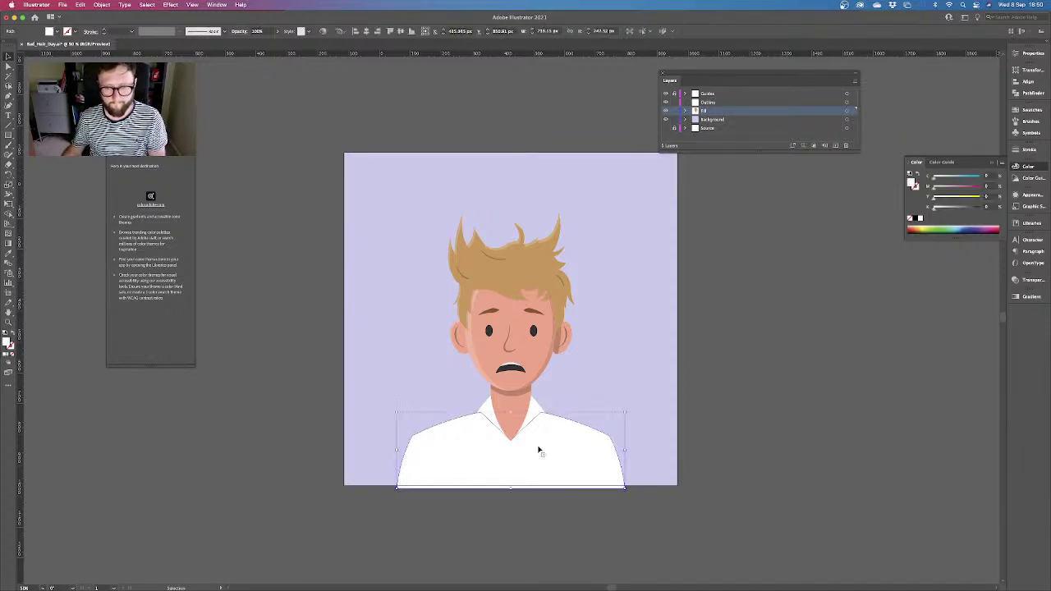
click(1032, 109)
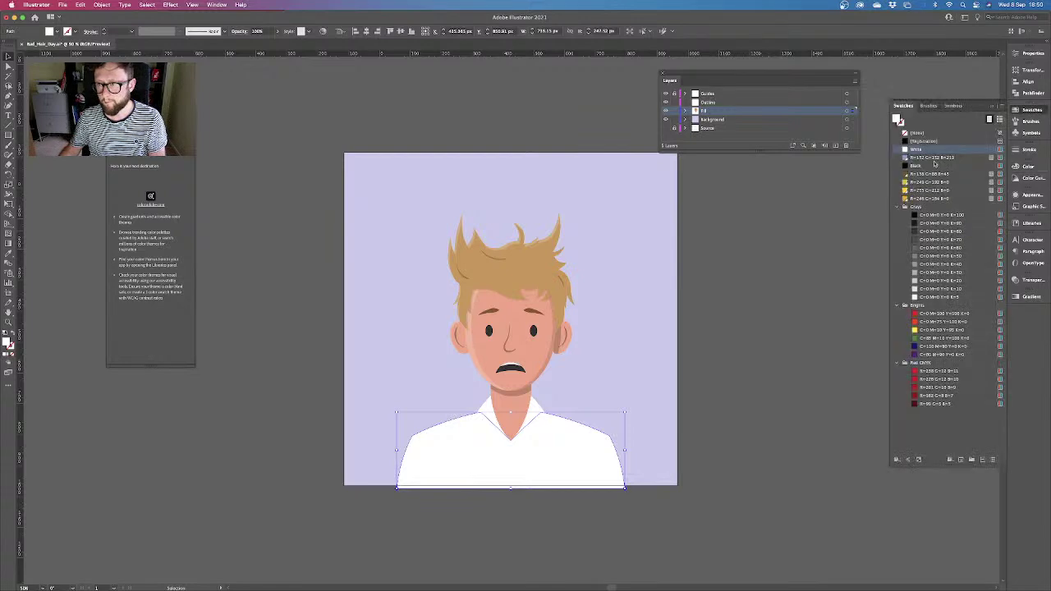
click(918, 296)
click(791, 324)
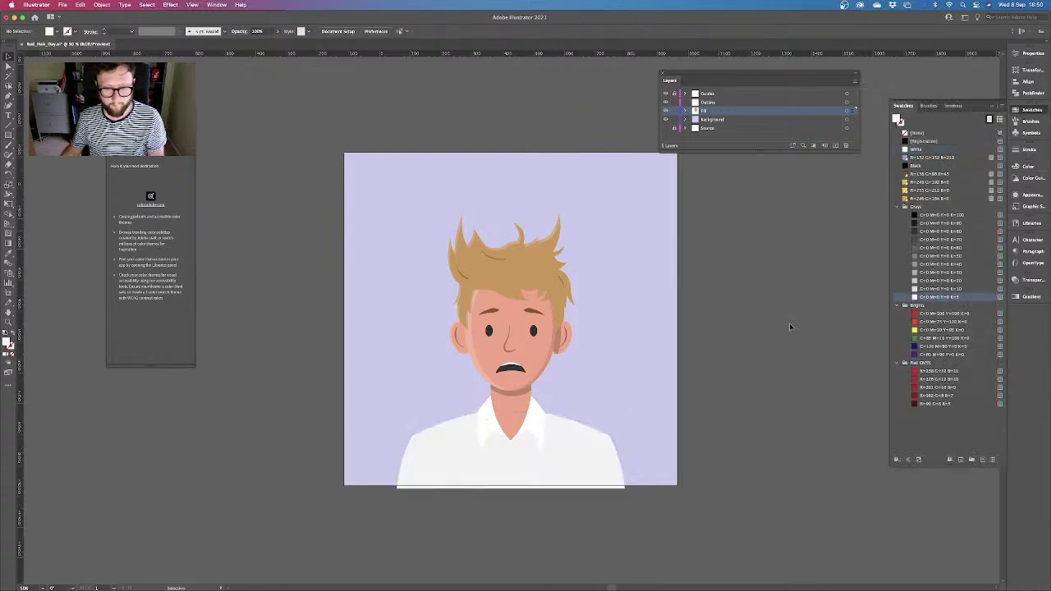
Rotate a copy of the right collar flap slightly clockwise about the collar's V point
key(super+equal)
scroll(757, 380, down, 5)
key(super+equal)
key(super+equal)
key(super+equal)
scroll(599, 232, up, 4)
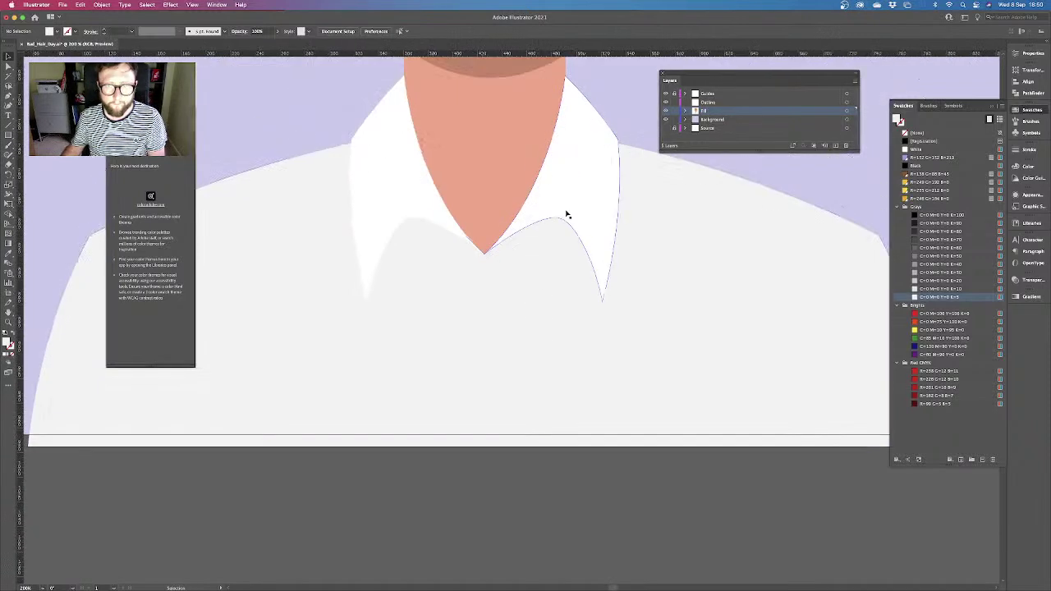
click(573, 212)
key(a)
key(v)
key(a)
key(v)
shift+click(510, 200)
key(r)
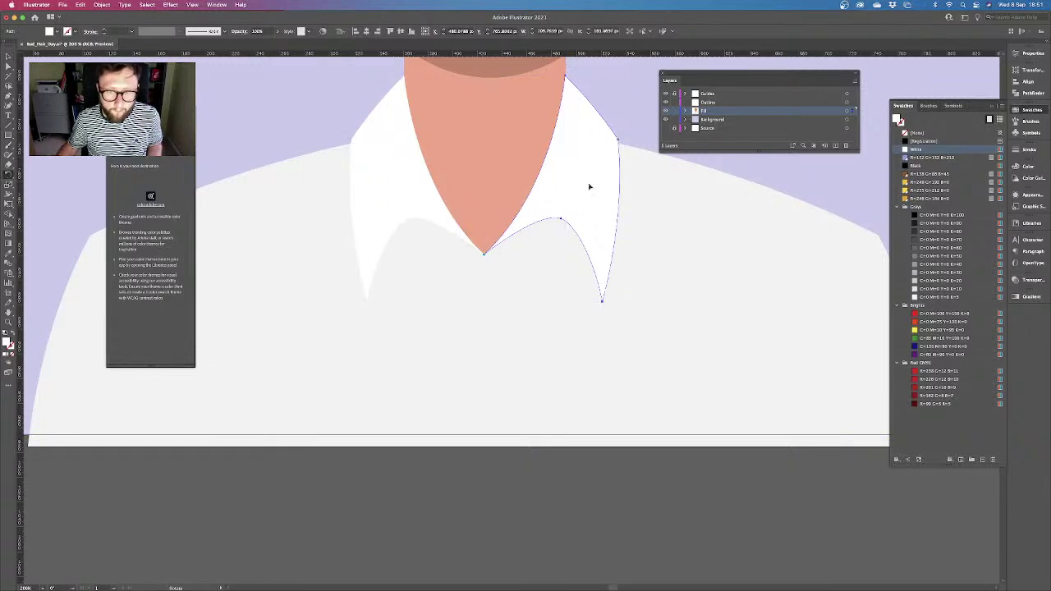
drag(628, 108, 639, 120)
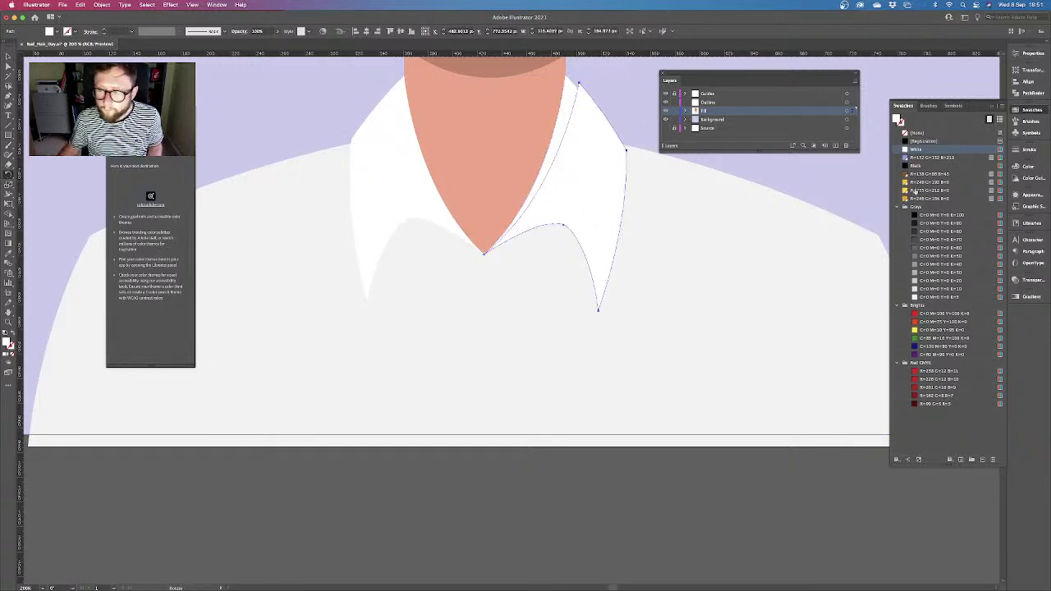
Fill the rotated flap copy behind the white collar with an orange swatch and fine-tune its rotation
click(918, 198)
key(shift+x)
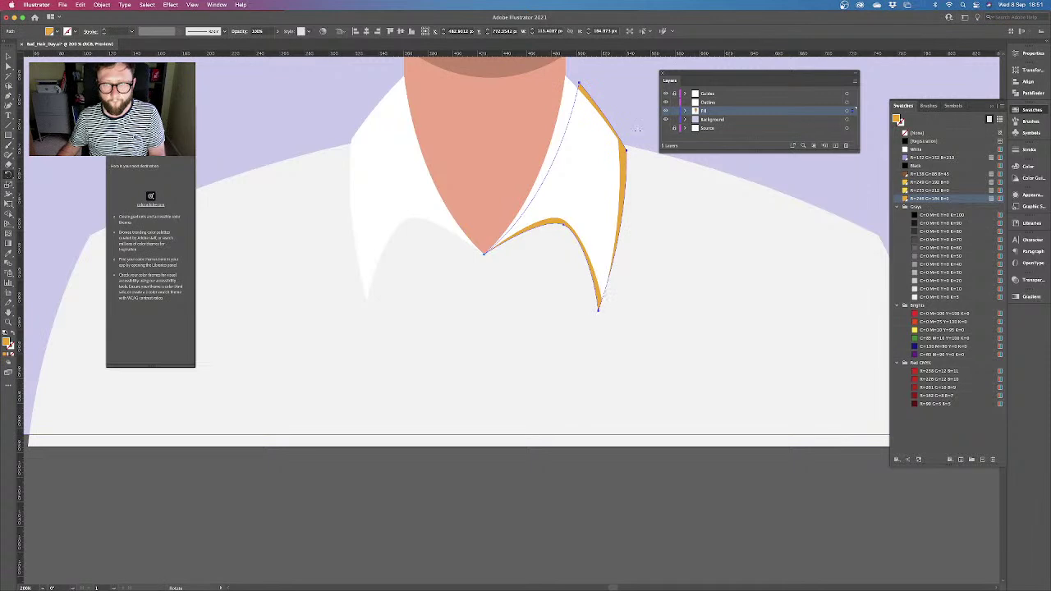
mouse_move(638, 131)
mouse_down()
mouse_move(647, 142)
mouse_move(630, 144)
mouse_up()
key(a)
key(v)
Remove the part of the orange flap copy that extends above the shirt's shoulder with the Shape Builder
click(669, 214)
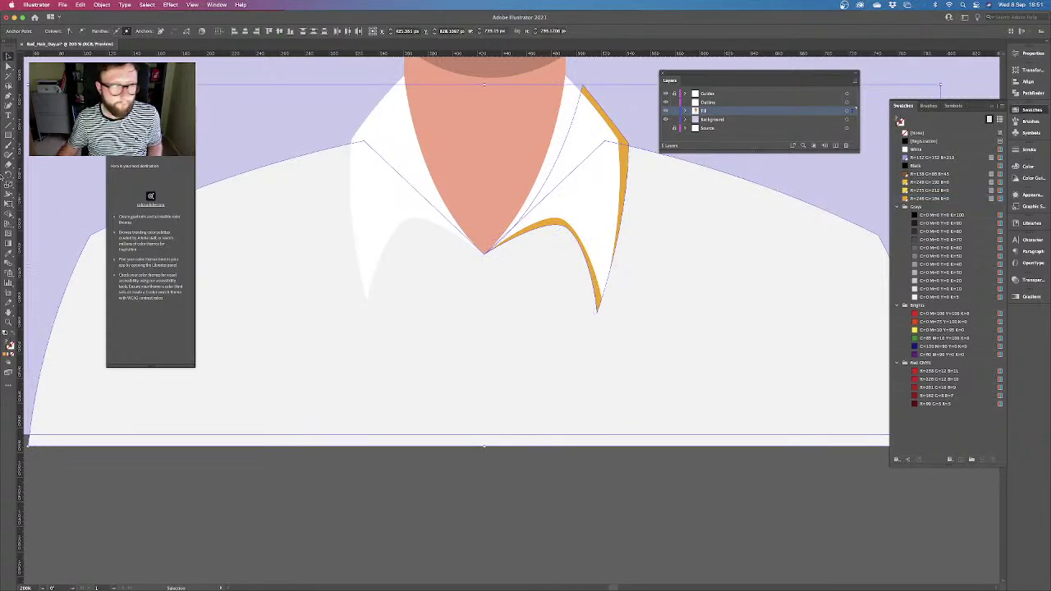
click(8, 213)
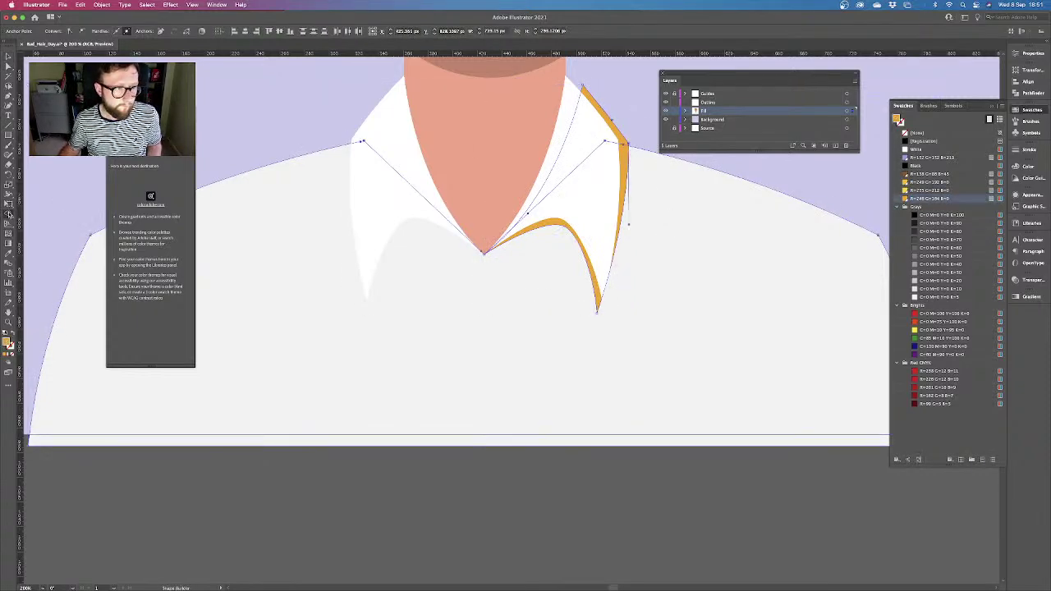
click(609, 136)
key(v)
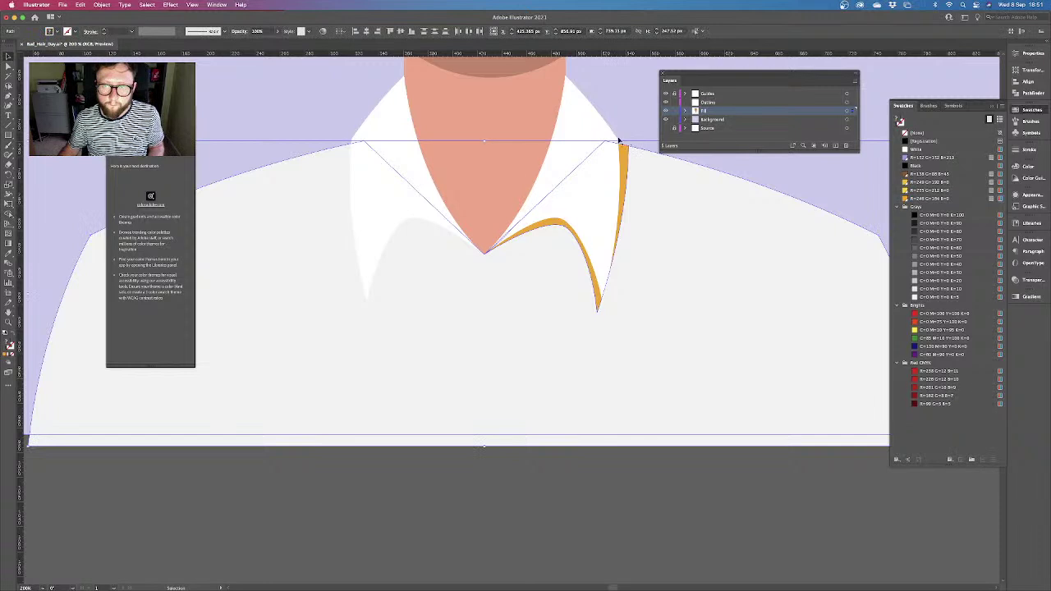
Give the trimmed orange flap copy the neck shadow's appearance with the Eyedropper
click(622, 183)
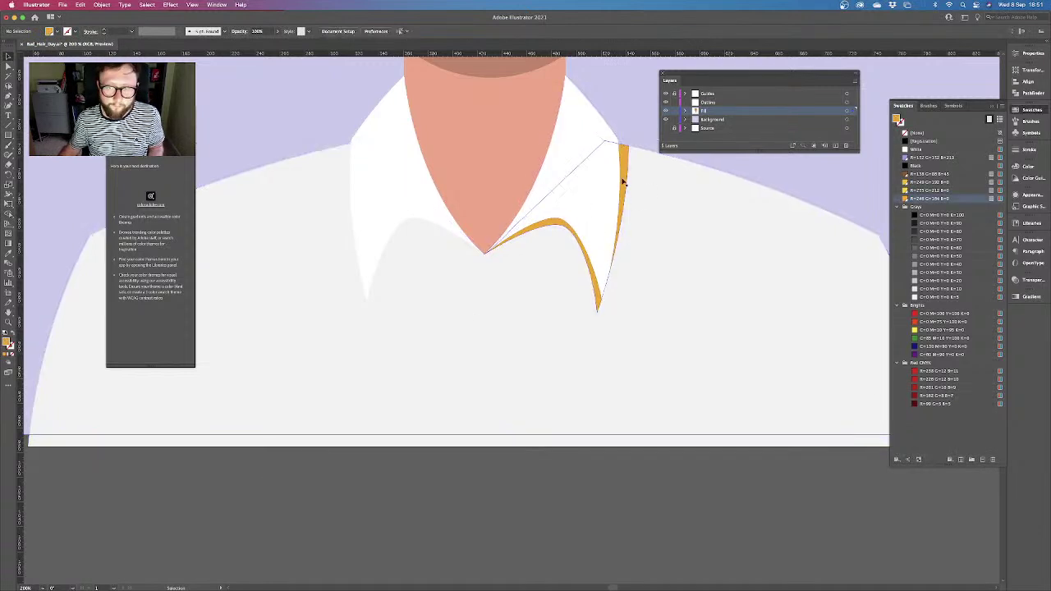
click(622, 179)
click(8, 254)
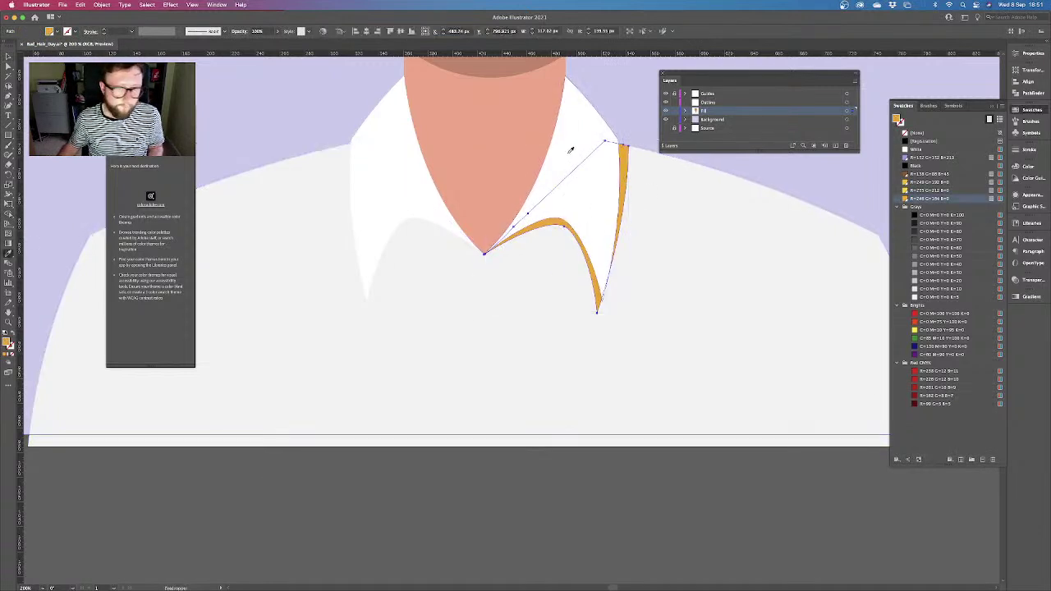
click(523, 64)
key(v)
click(584, 465)
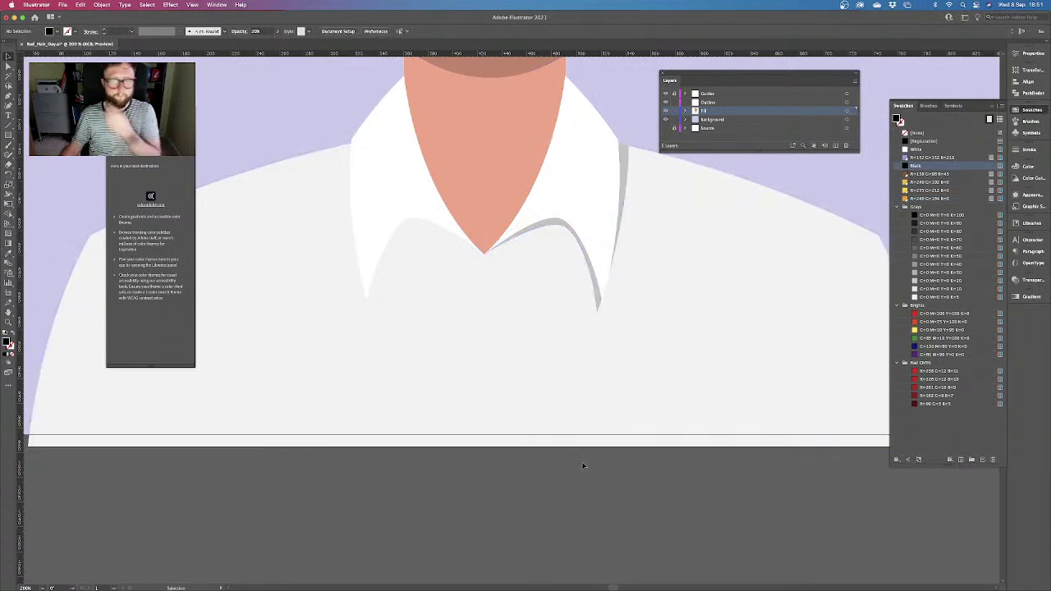
Move the collar shadow's lower tip to line up with the white flap's point and check its inner curve
key(a)
drag(597, 312, 607, 308)
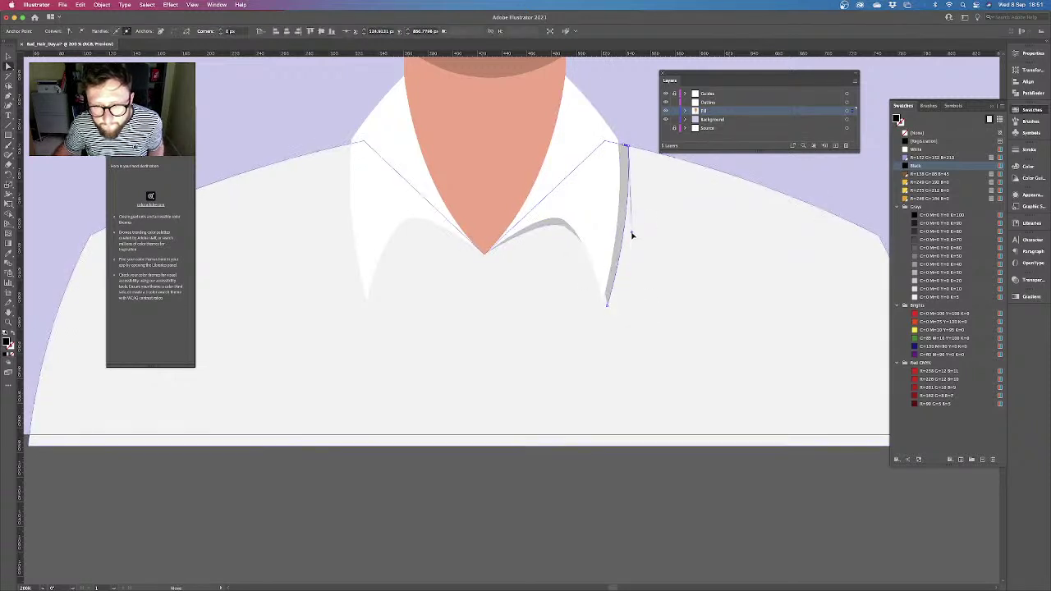
click(576, 230)
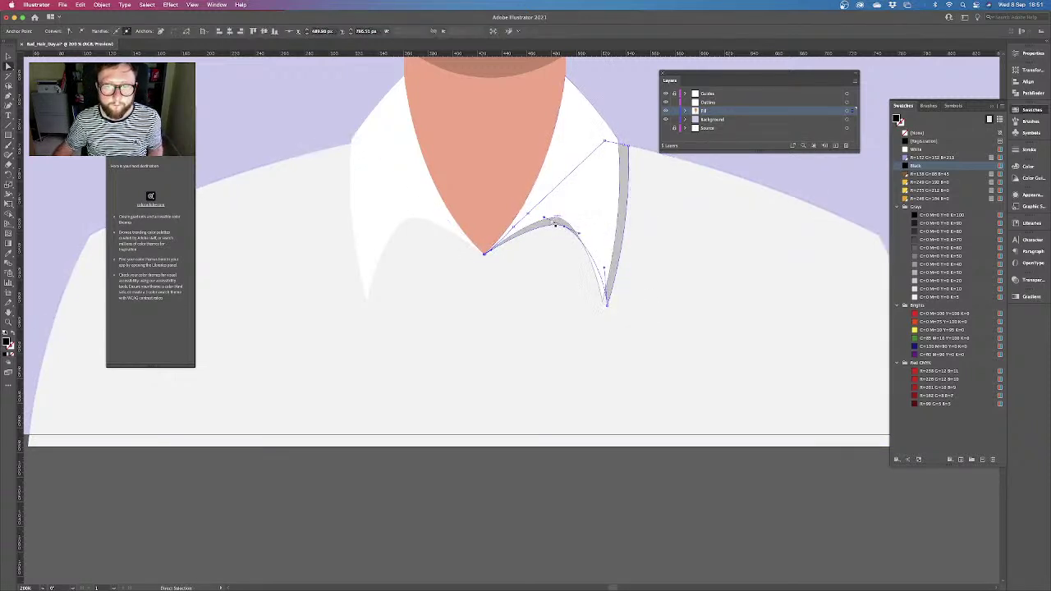
click(493, 482)
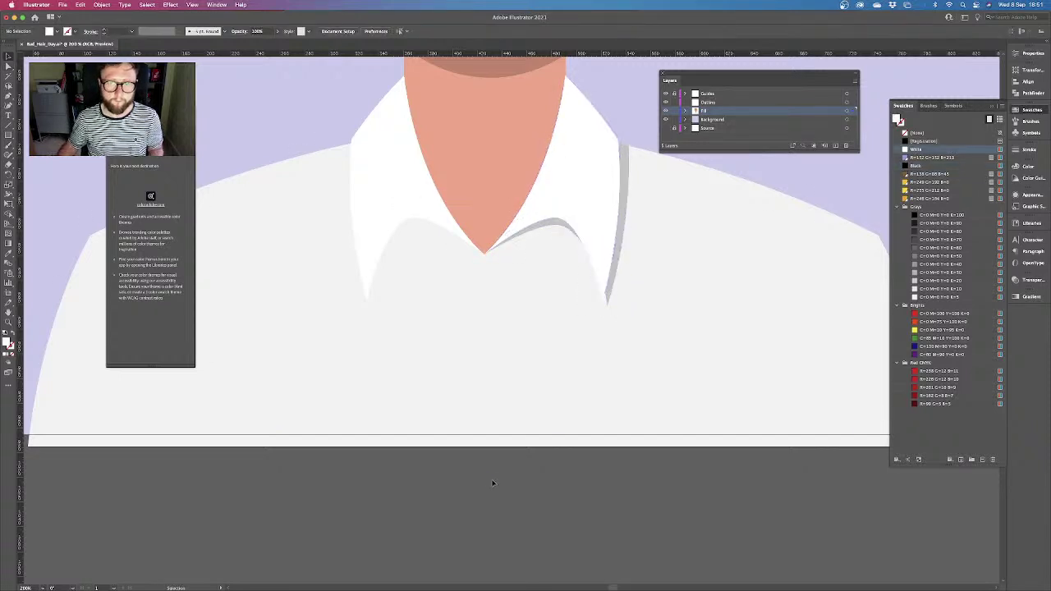
Set the right collar shadow's opacity to 10% and deselect it
click(622, 215)
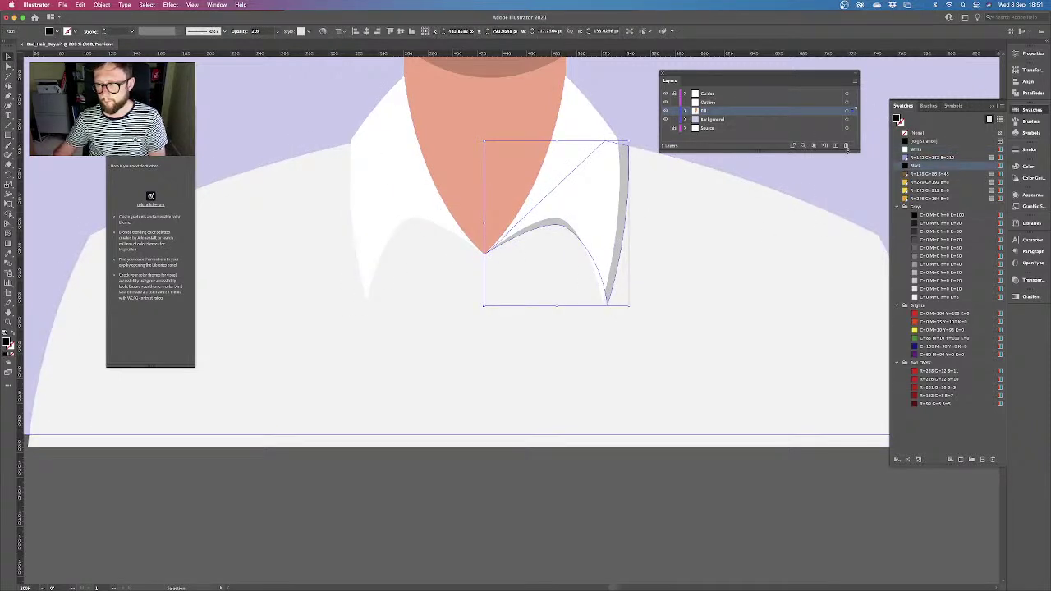
click(1032, 280)
click(978, 288)
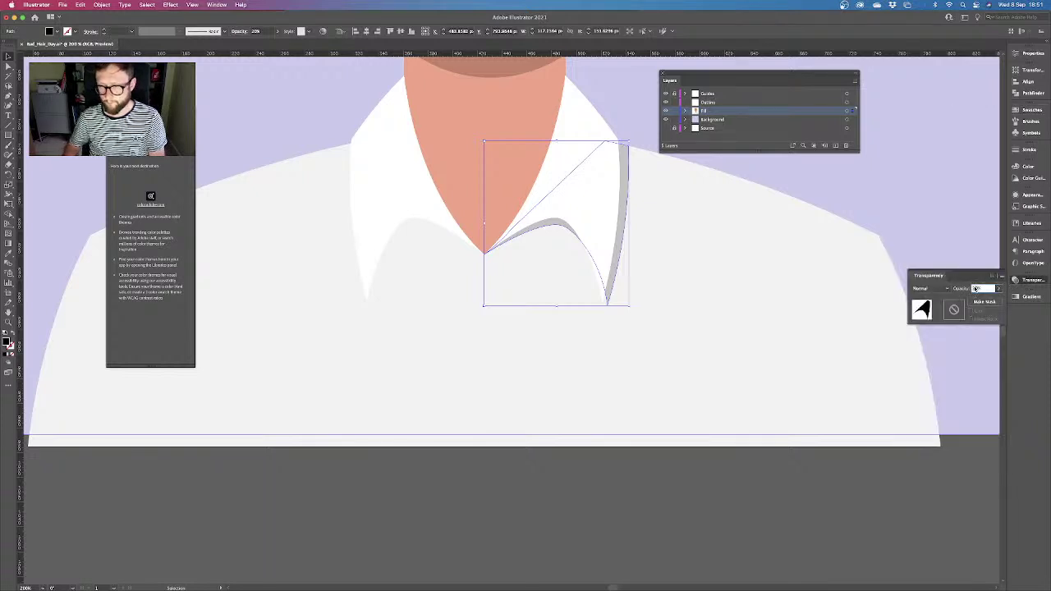
key(Return)
click(706, 588)
key(super+minus)
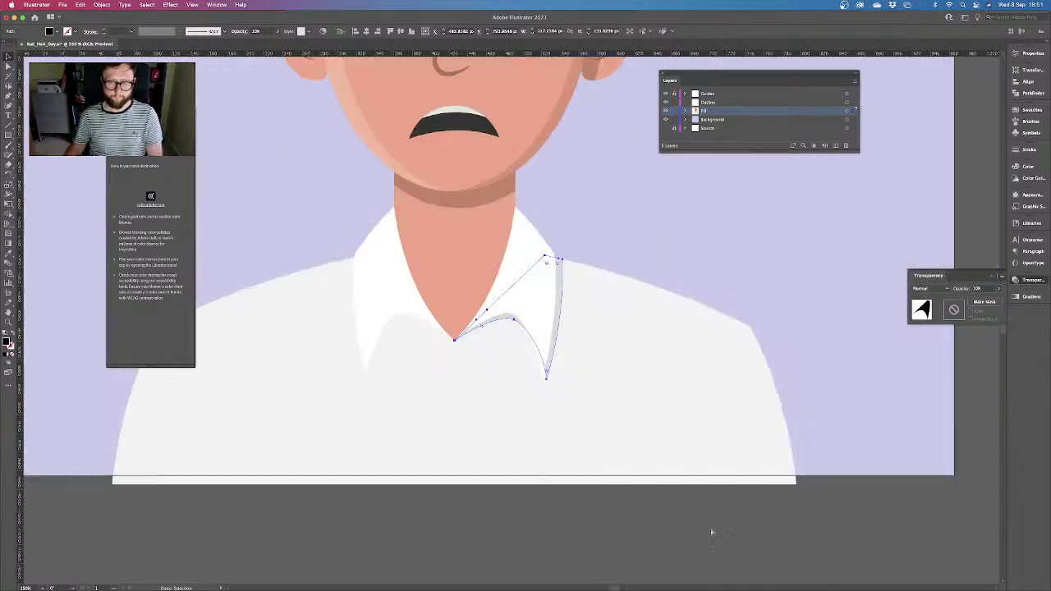
click(709, 528)
key(super+minus)
key(super+minus)
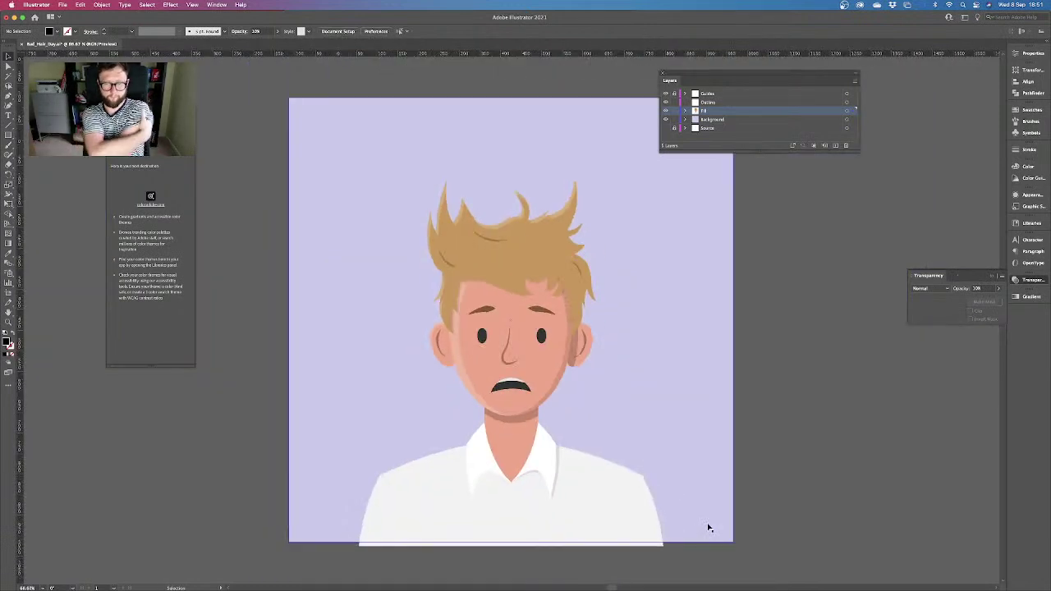
Duplicate the shirt shape in place in front and fill the copy with yellow
click(624, 511)
key(super)
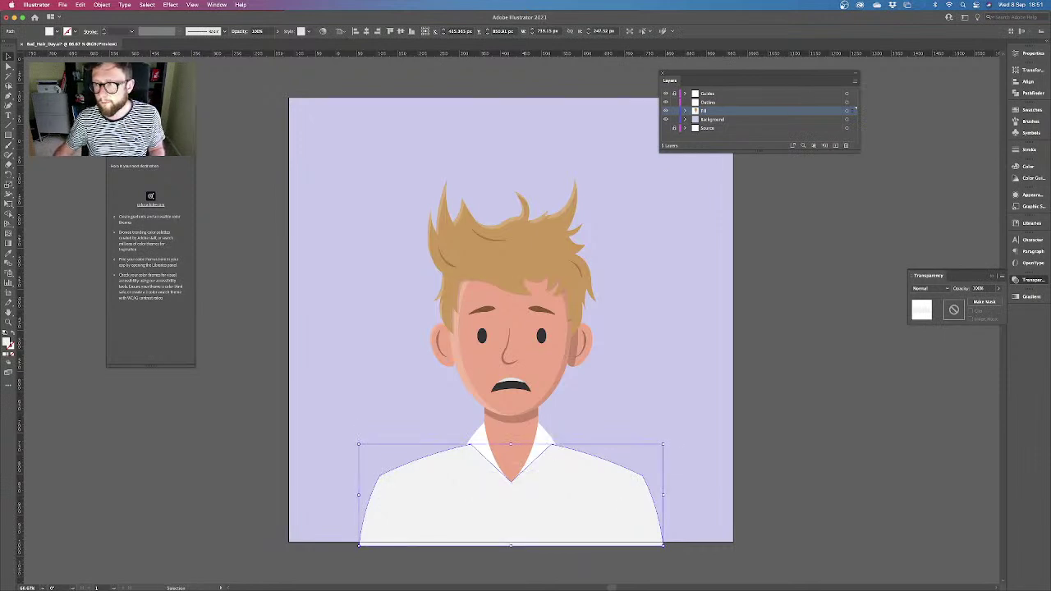
click(1028, 109)
click(920, 189)
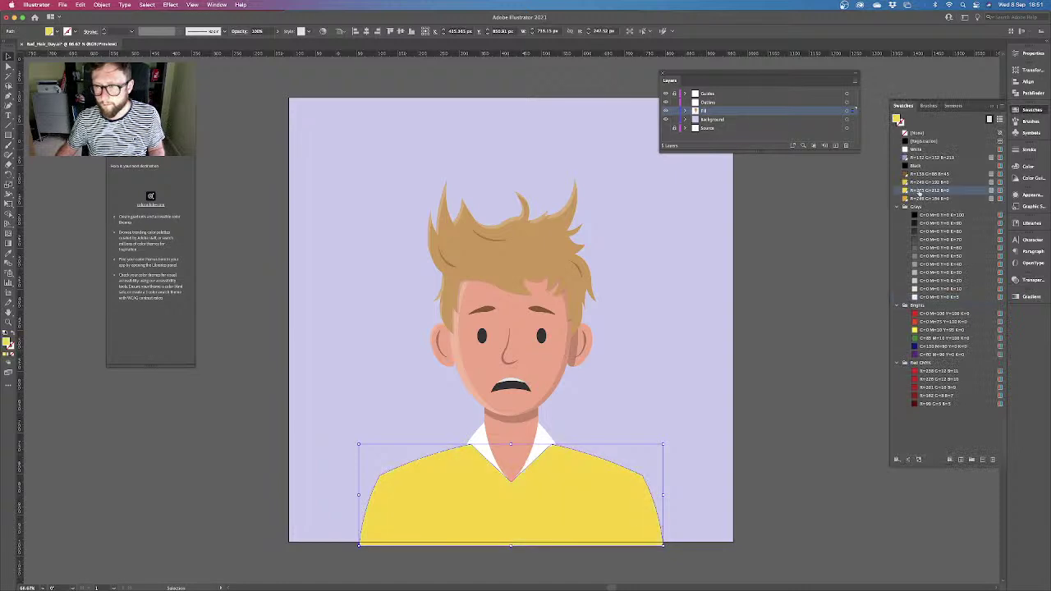
Duplicate the yellow shirt in place, fill the copy with red C=0 M=100 Y=100 K=0 and shift it left to expose a narrow yellow strip
click(931, 313)
key(Left)
key(Left)
key(Left)
key(Left)
key(Left)
key(Left)
key(Down)
key(shift+Left)
key(shift+Down)
key(Down)
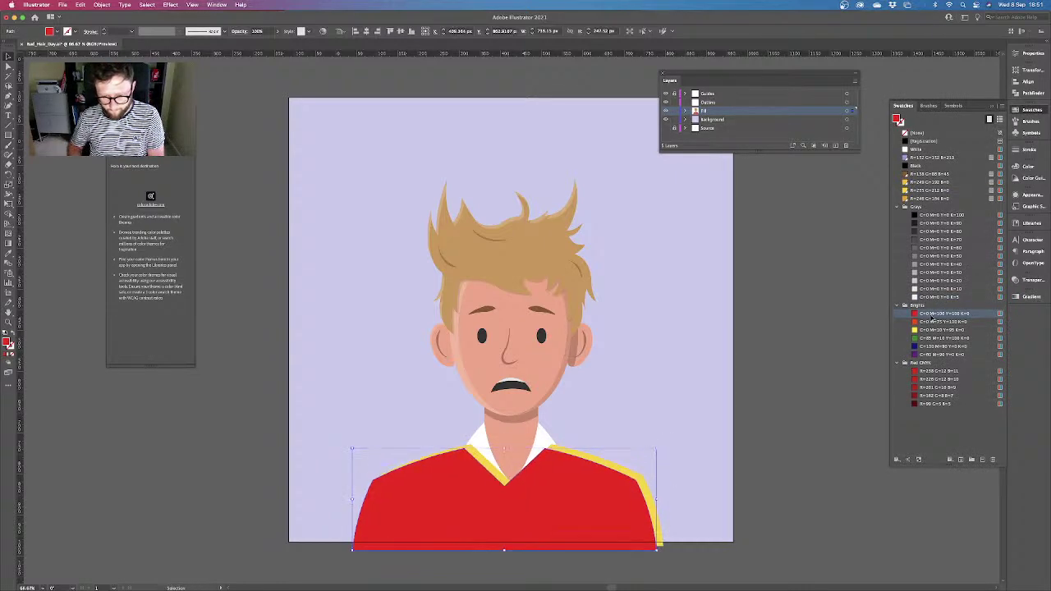
key(Left)
key(Left)
key(Left)
key(Left)
key(Left)
key(Left)
key(Left)
key(Left)
key(Left)
key(Left)
key(Left)
key(Left)
key(Up)
key(Up)
key(Up)
key(Up)
key(Up)
key(Up)
key(Up)
key(Up)
key(Up)
key(Up)
key(Right)
key(Right)
key(Down)
key(Down)
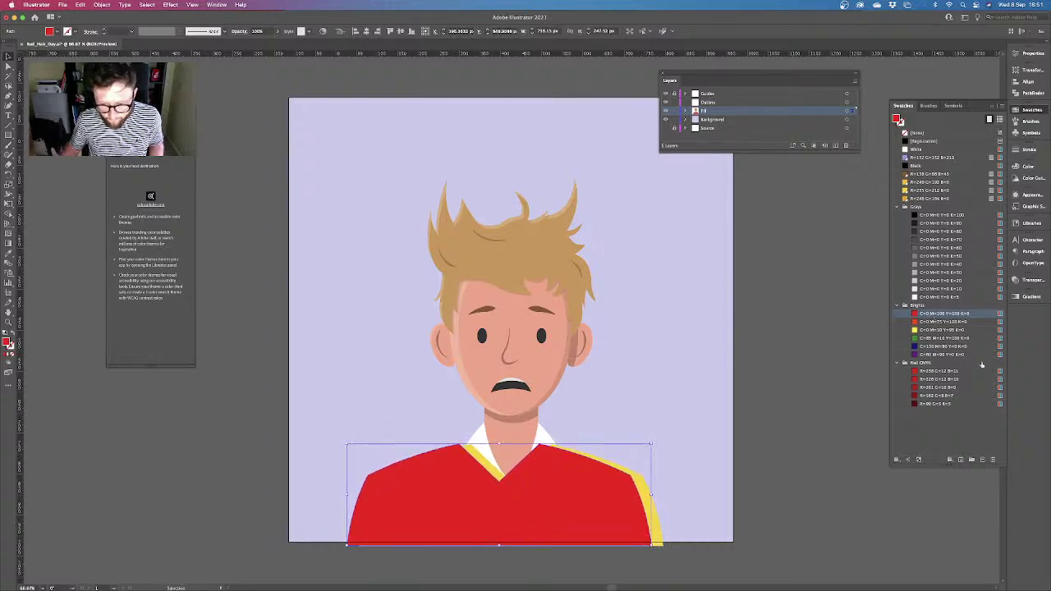
Remove the red shirt and its overlap with the yellow one using the Shape Builder, keeping only the strip along the right shoulder
shift+click(655, 513)
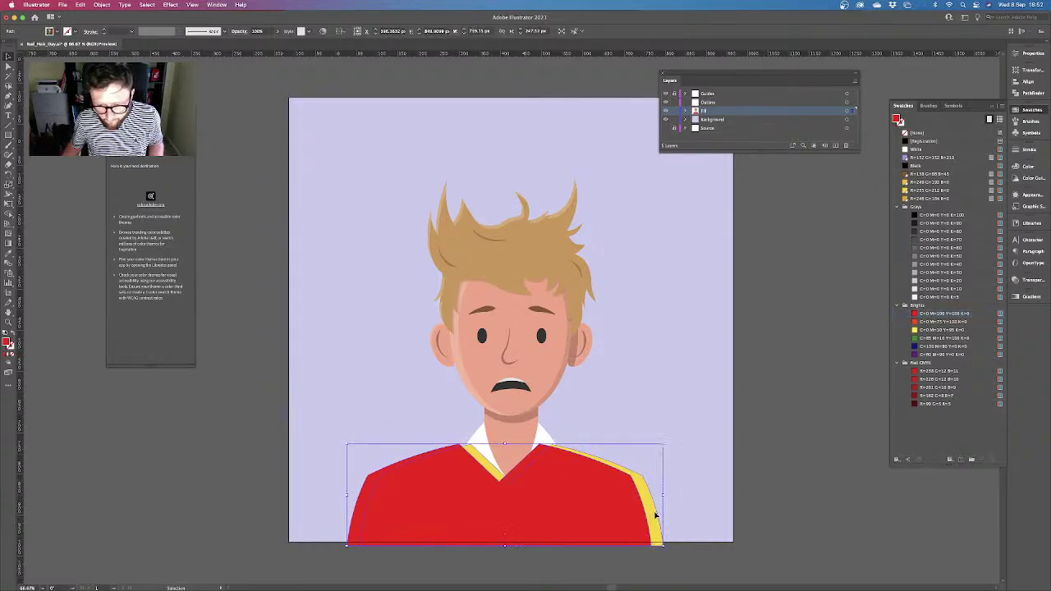
click(9, 215)
mouse_move(355, 472)
mouse_down()
mouse_move(415, 499)
mouse_move(538, 471)
mouse_up()
key(v)
click(711, 580)
Give the yellow shoulder strip the collar shadow's appearance with the Eyedropper
click(658, 529)
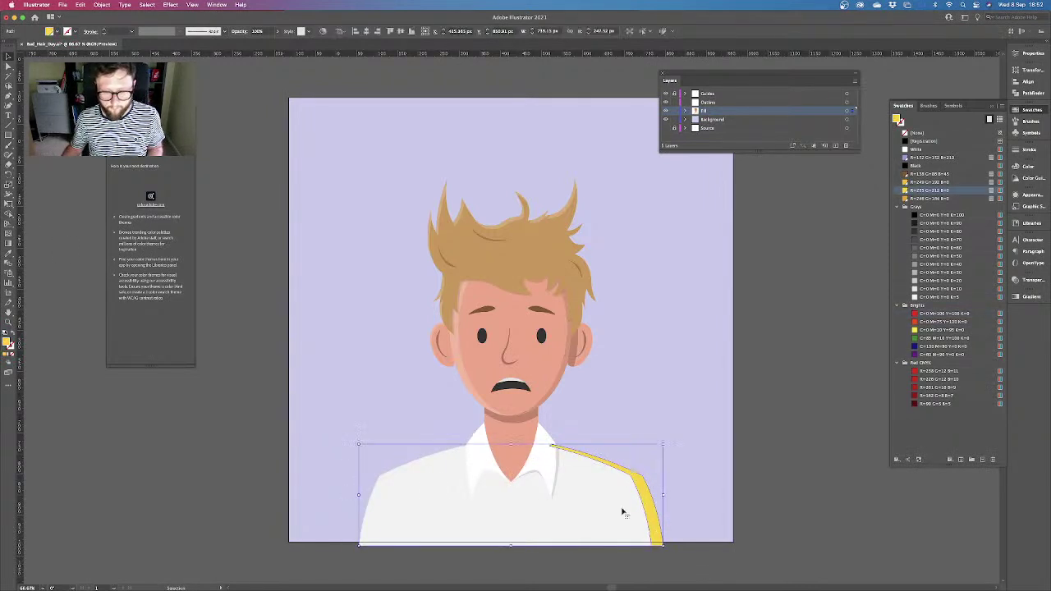
click(8, 253)
click(559, 463)
key(v)
Send the right shoulder shadow strip backward in the stacking order and deselect it
click(799, 534)
click(553, 446)
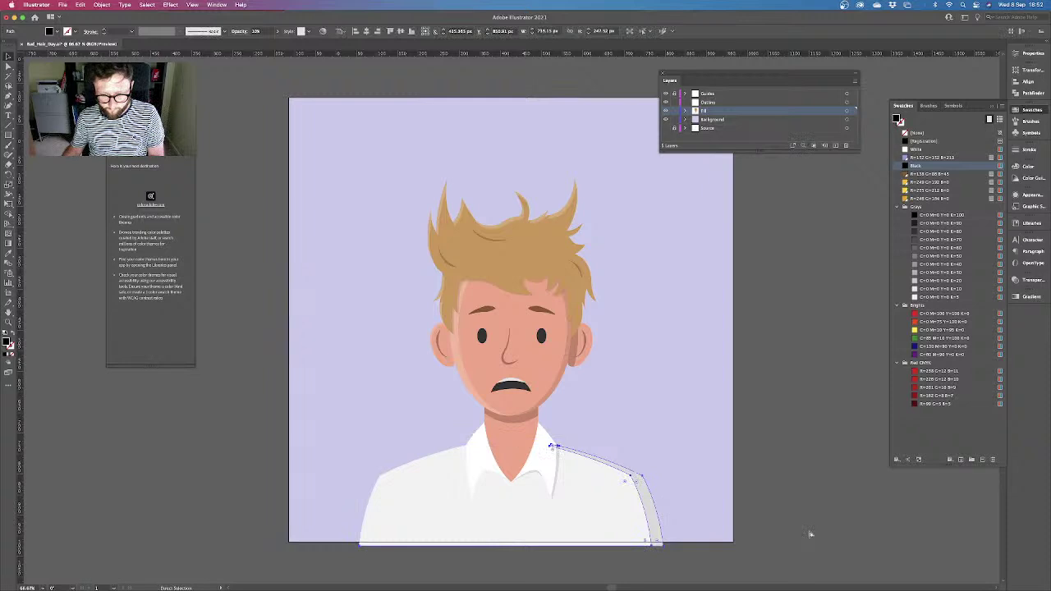
key(super+bracketleft)
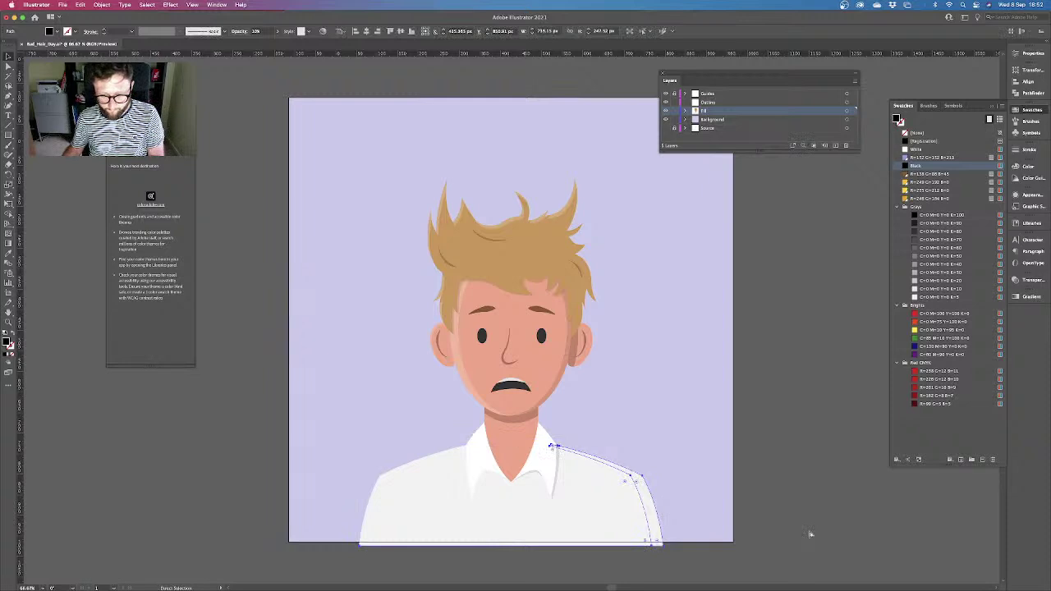
key(super+shift+a)
key(super+0)
key(super+minus)
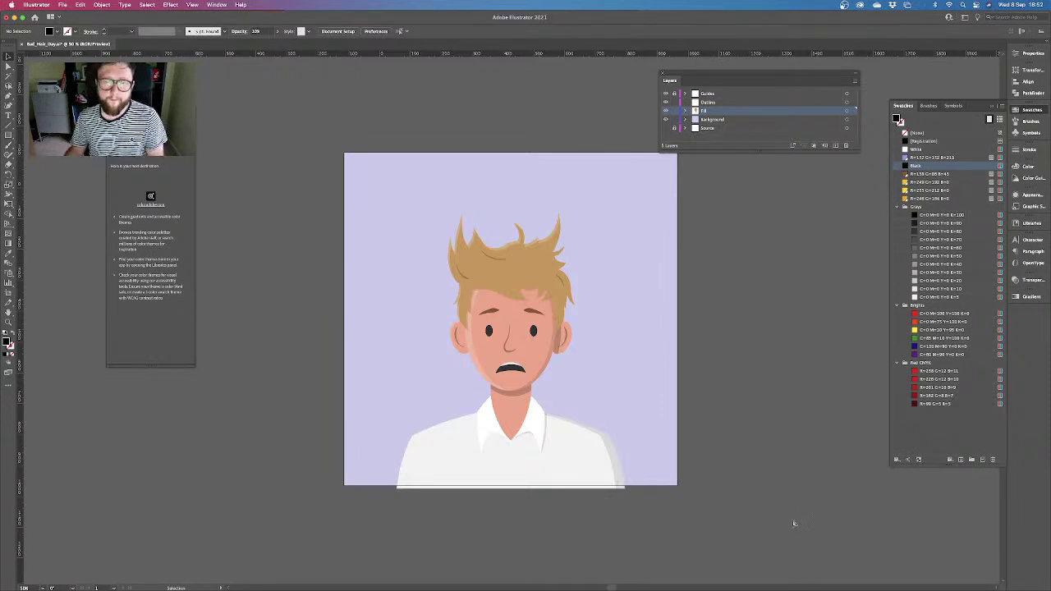
Change the shirt's fill to the White swatch and deselect it
key(super+=)
scroll(755, 452, down, 4)
key(super+=)
scroll(706, 410, down, 1)
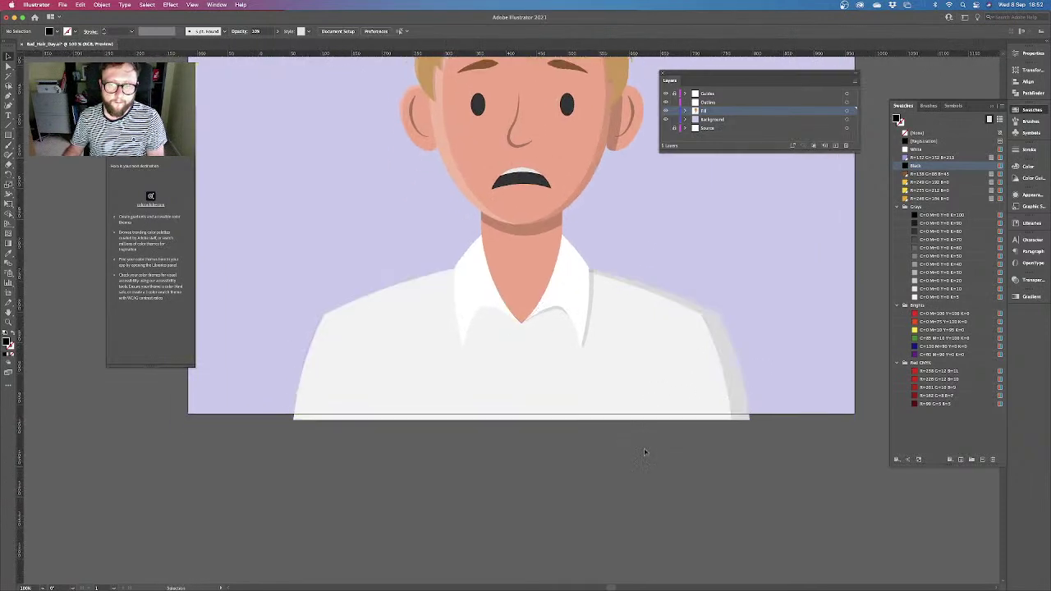
click(640, 366)
click(916, 150)
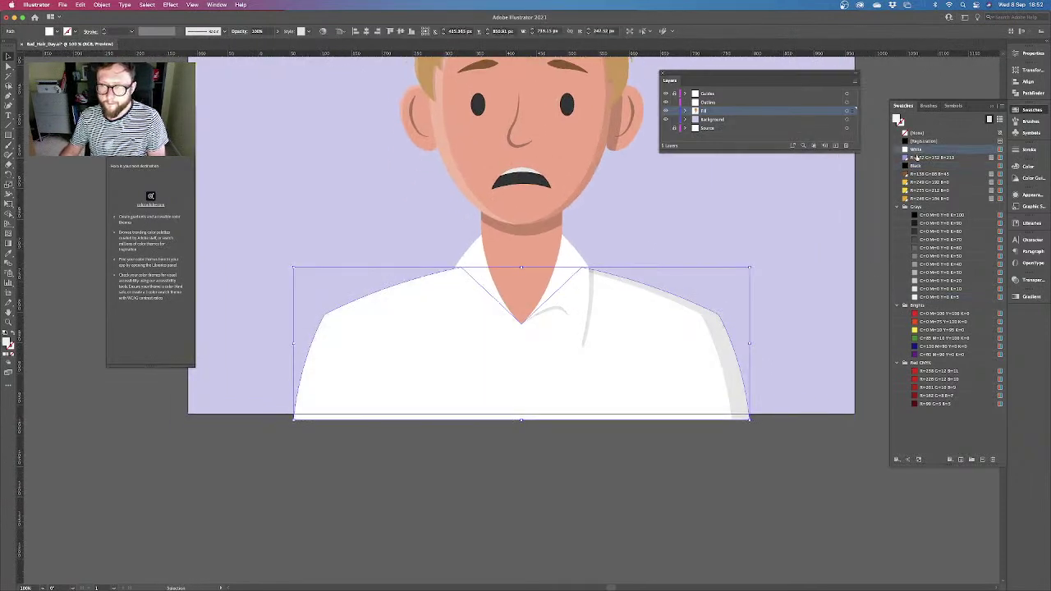
click(808, 471)
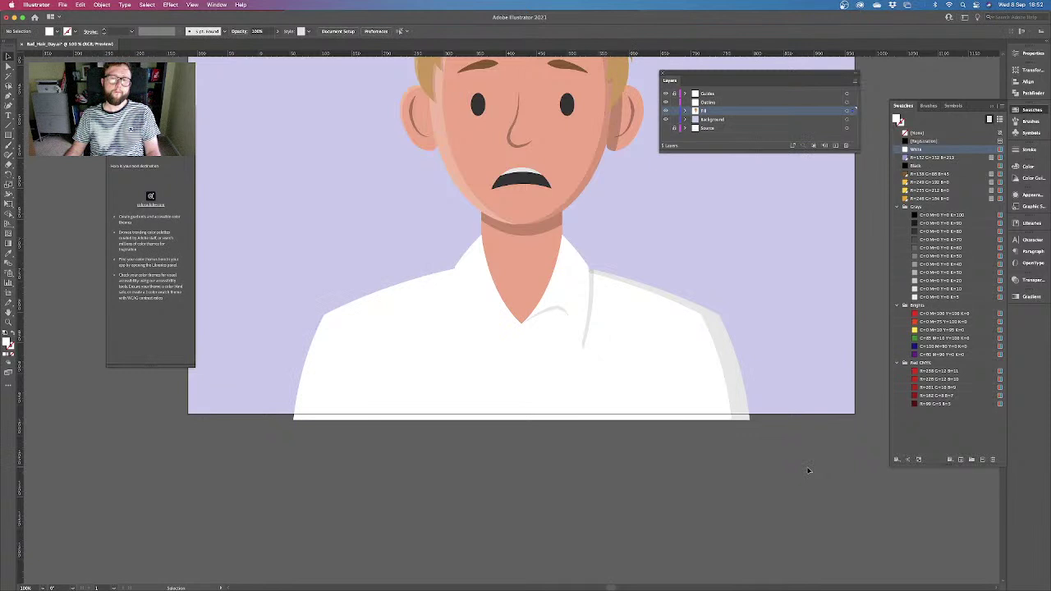
Duplicate the left collar flap behind the original, fill the copy with red C=0 M=100 Y=100 K=0 and nudge it right and slightly down
key(a)
click(481, 296)
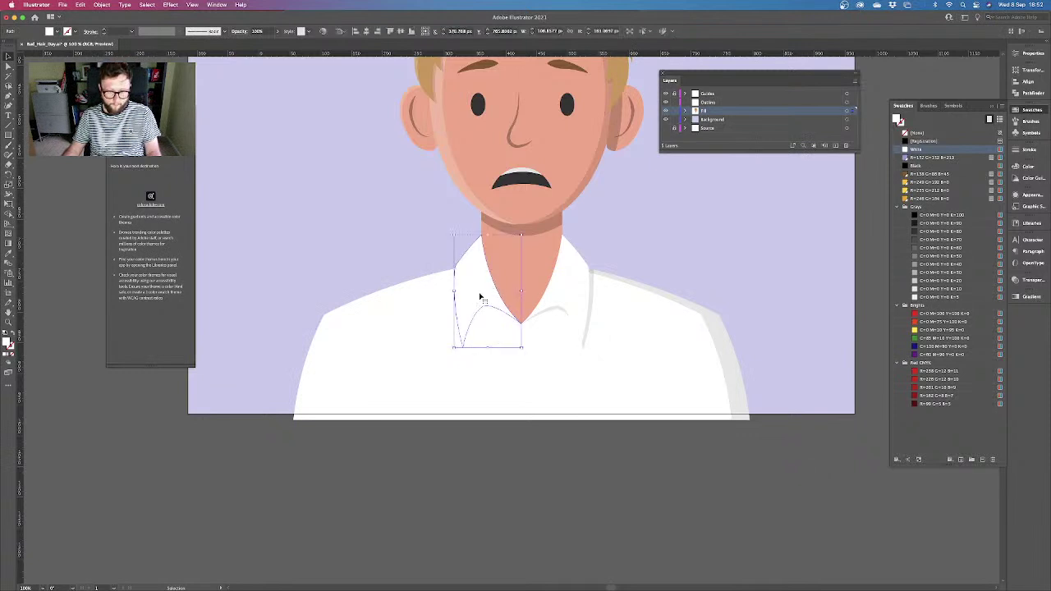
key(super+equal)
key(super+equal)
key(v)
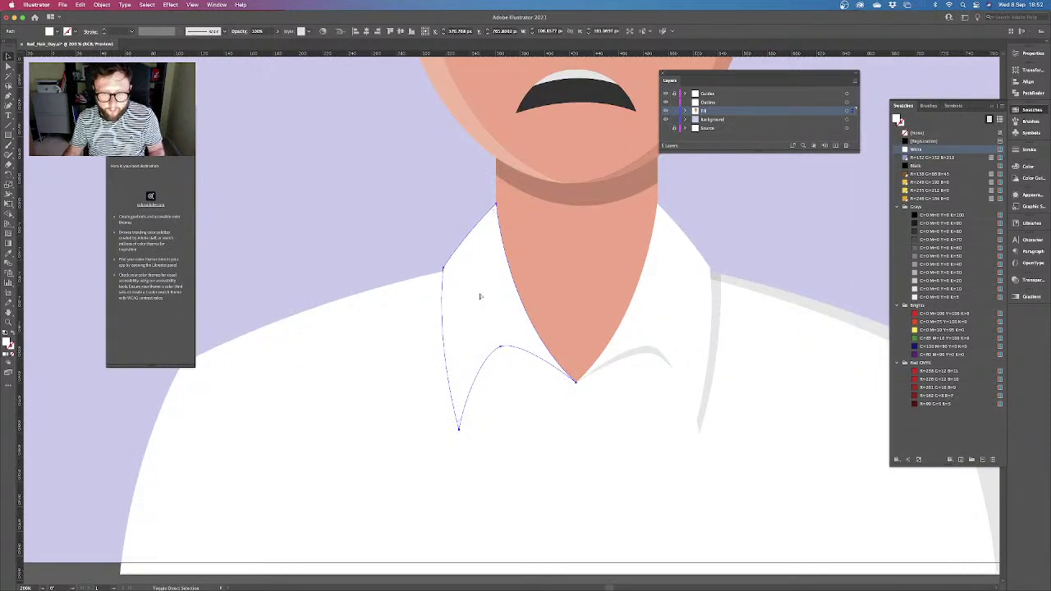
click(929, 315)
key(super+bracketleft)
key(Right)
key(Down)
key(Right)
key(Right)
key(Right)
key(Right)
key(Right)
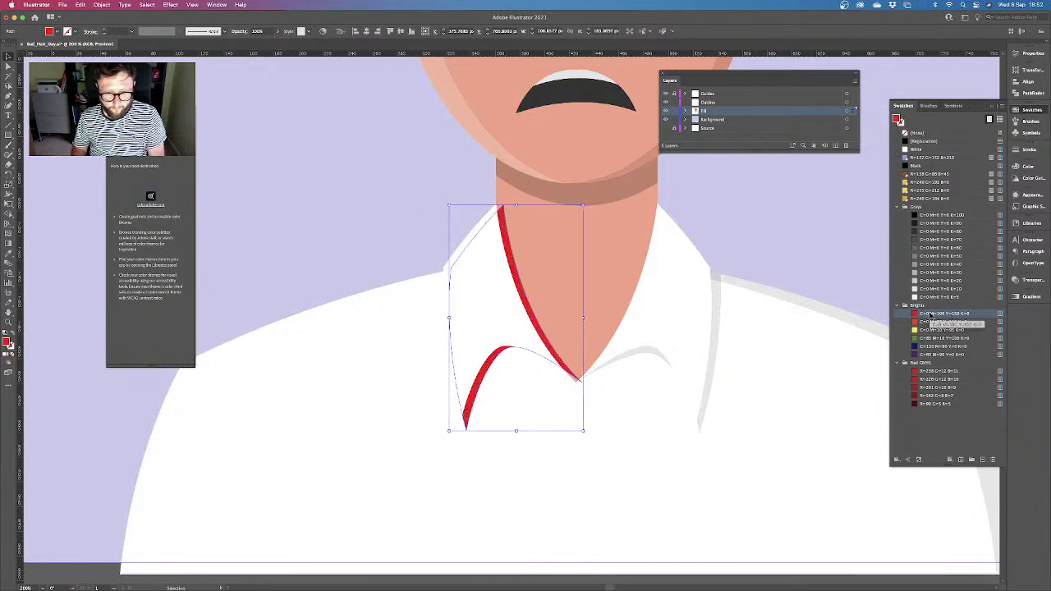
key(Right)
key(Right)
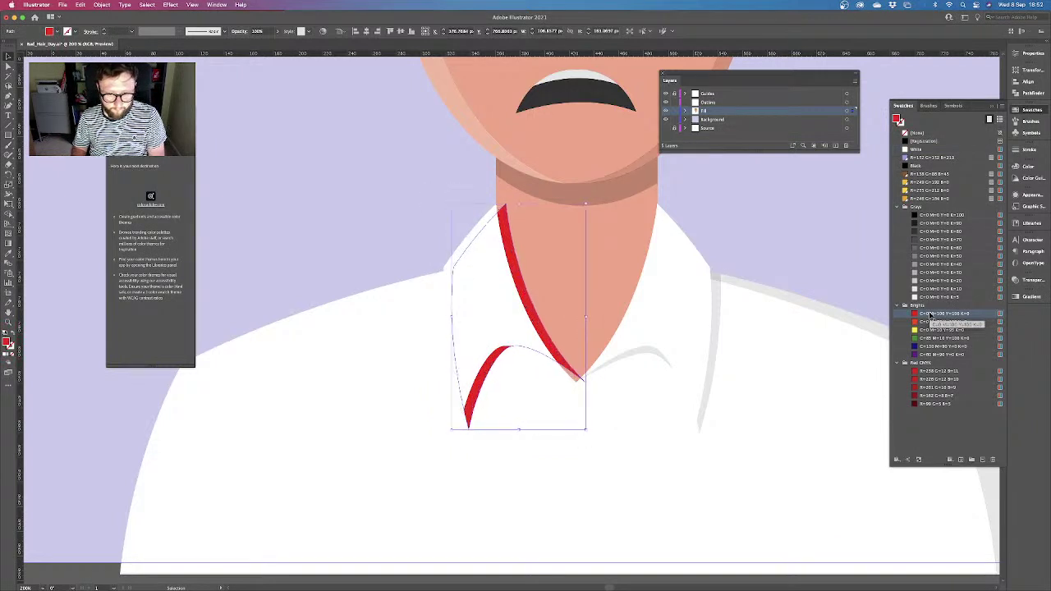
Remove the part of the red flap copy that extends above the shirt's neckline with the Shape Builder
click(526, 402)
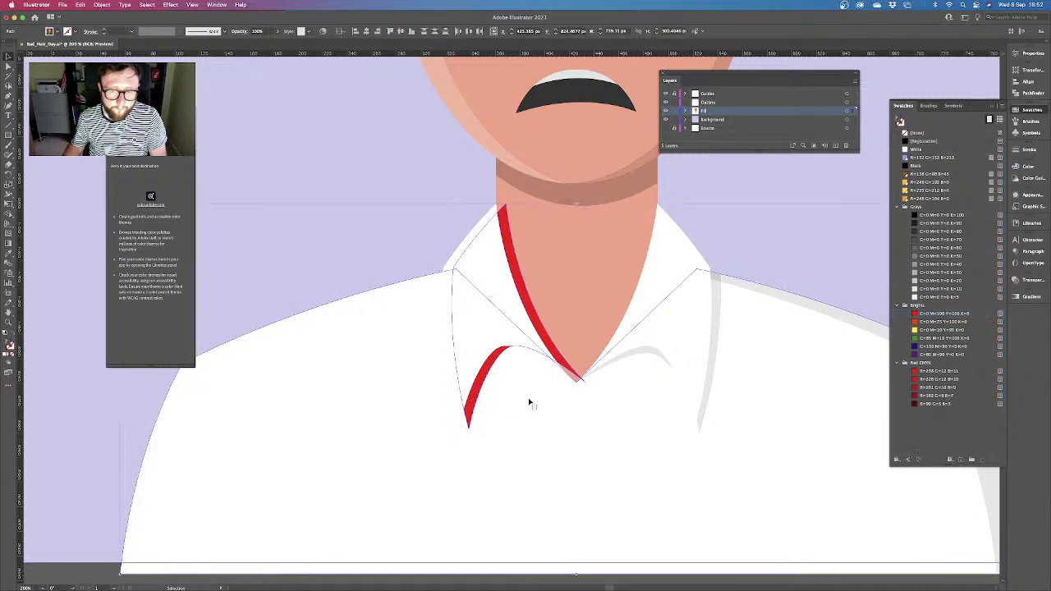
click(8, 215)
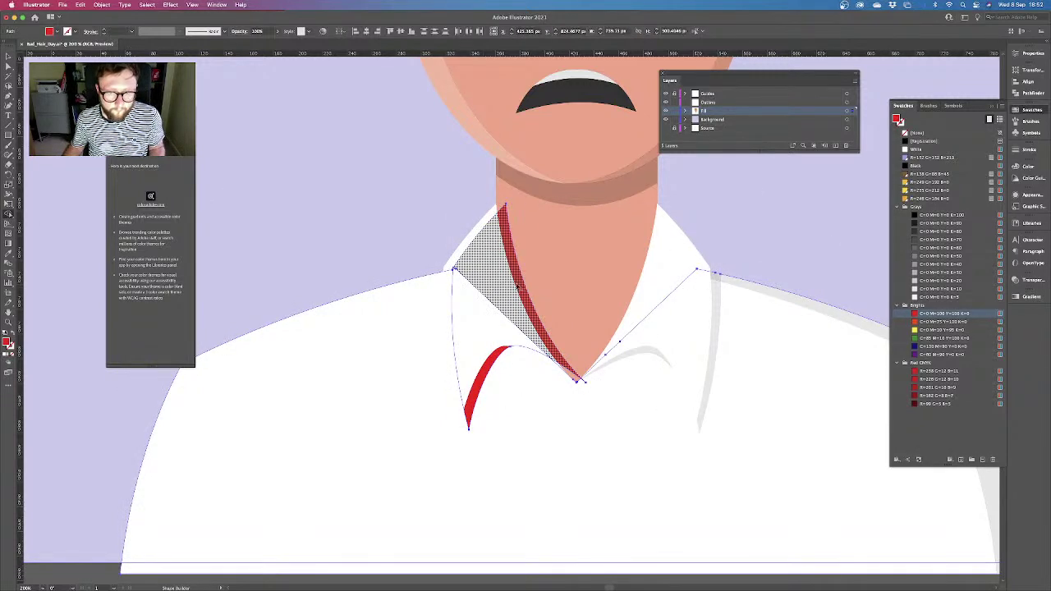
alt+click(517, 289)
key(v)
click(522, 398)
Give the trimmed red flap copy the right collar shadow's appearance with the Eyedropper and deselect everything
click(490, 367)
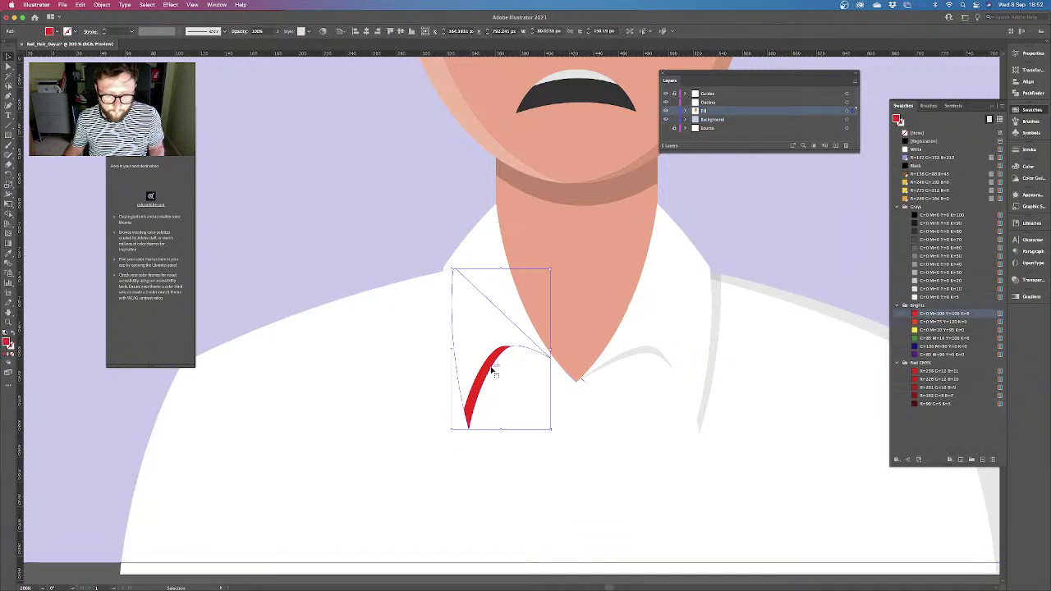
key(a)
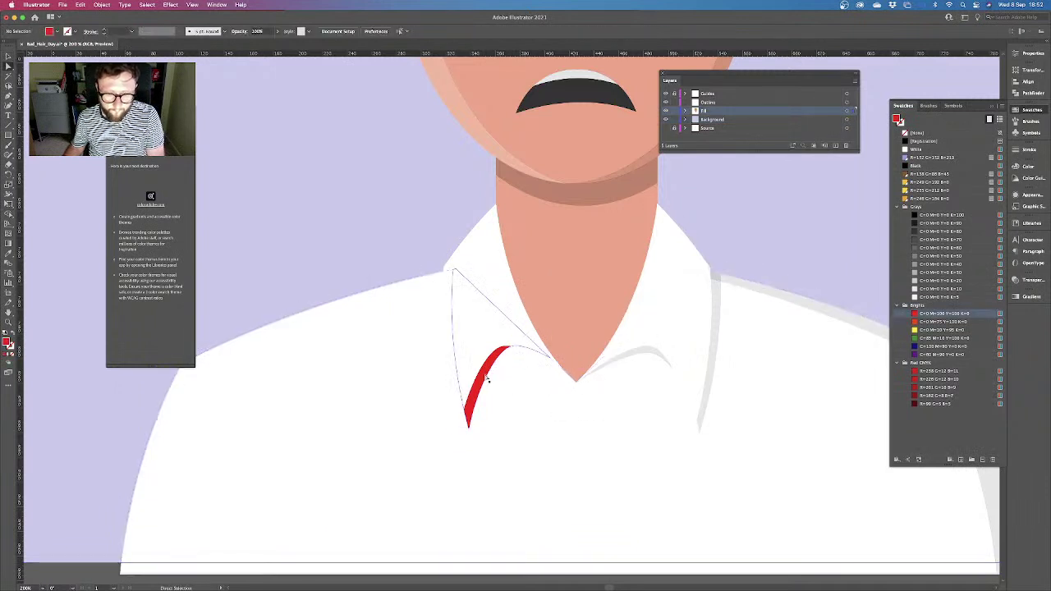
click(455, 272)
key(i)
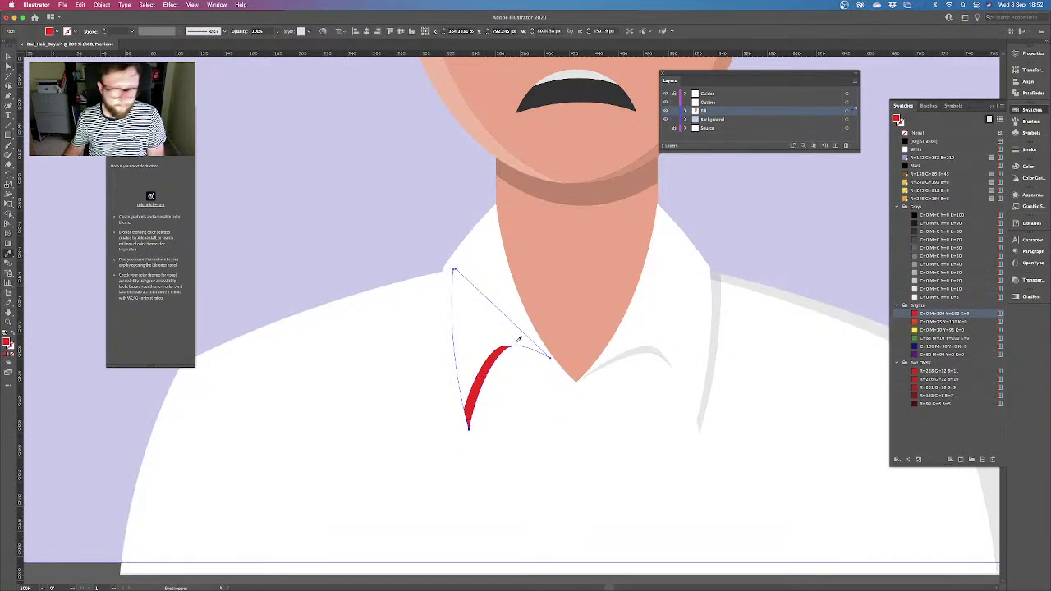
click(717, 296)
key(v)
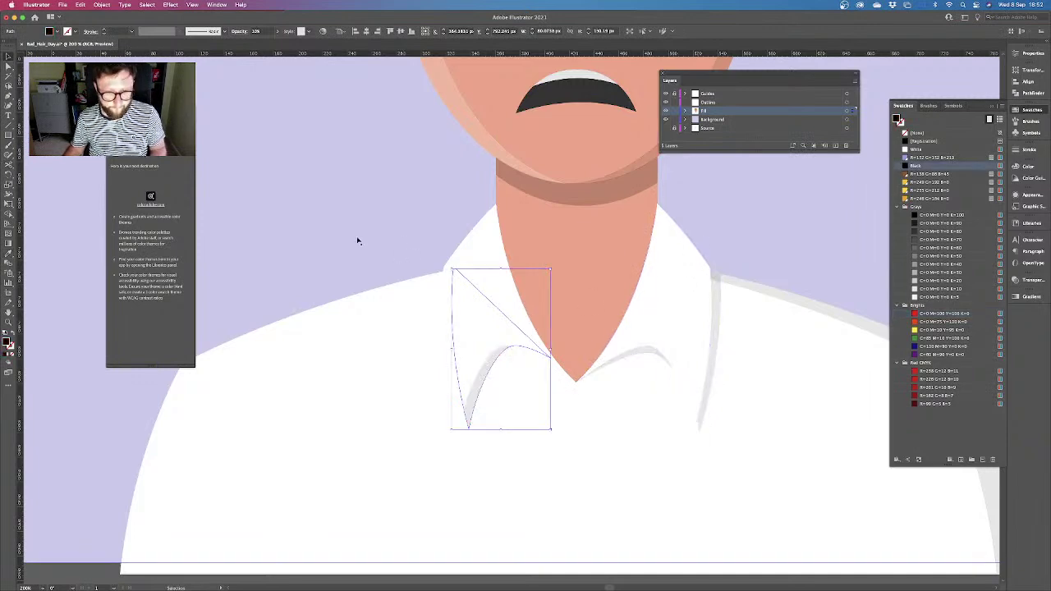
click(361, 238)
key(super+0)
key(super+minus)
key(super+minus)
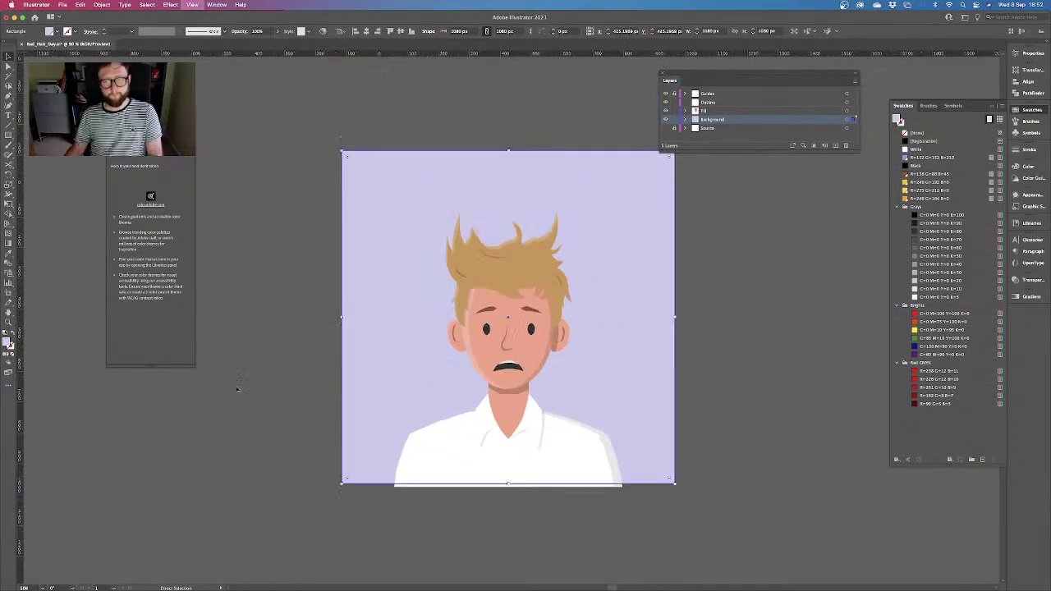
click(239, 400)
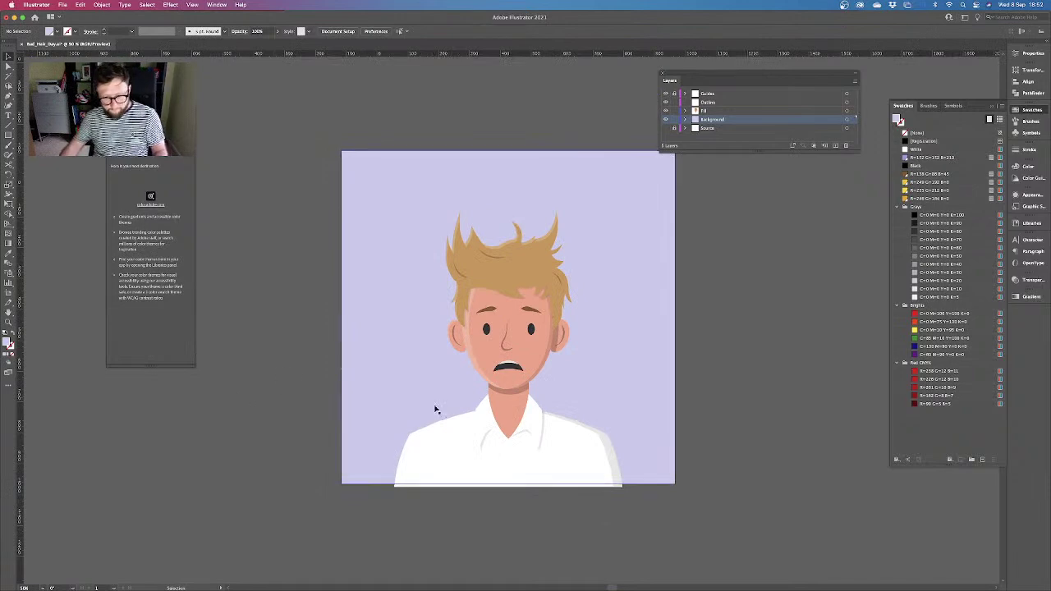
Delete the existing shadow beneath the right collar flap
key(super+equal)
drag(580, 456, 590, 294)
key(super+equal)
key(super+equal)
key(super+equal)
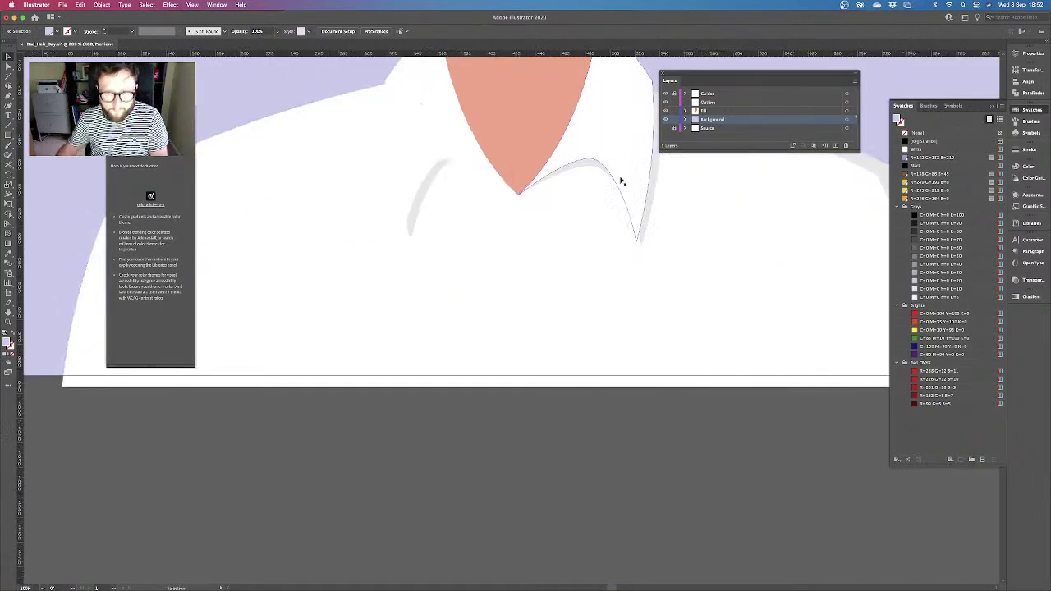
click(658, 178)
key(Delete)
Duplicate the right collar flap behind the original, fill the copy with yellow and nudge it slightly right
drag(659, 188, 598, 307)
click(567, 264)
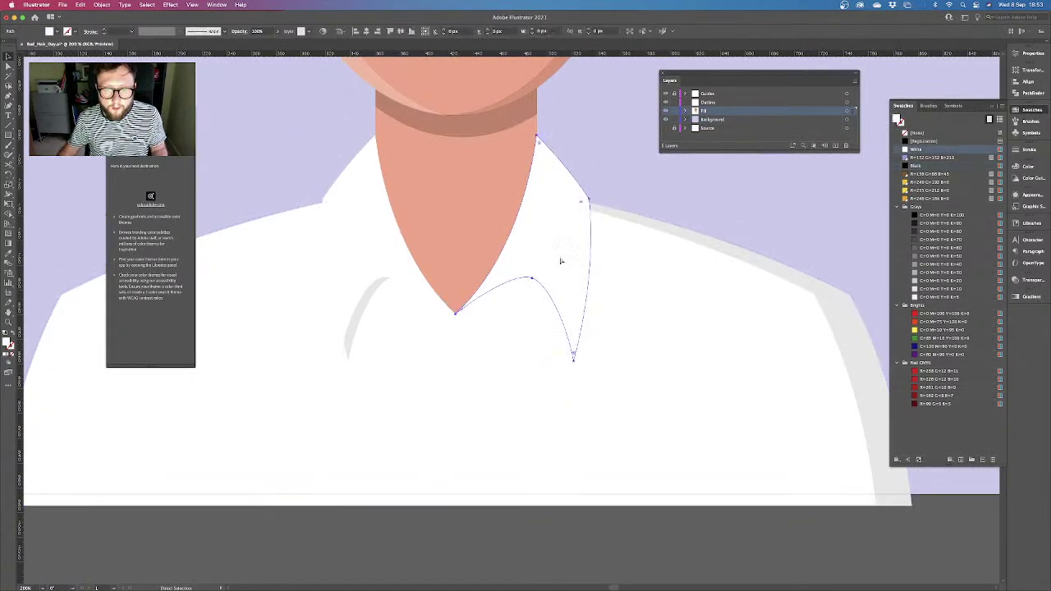
click(918, 189)
key(shift+x)
key(Right)
key(Right)
key(Right)
key(Right)
key(Right)
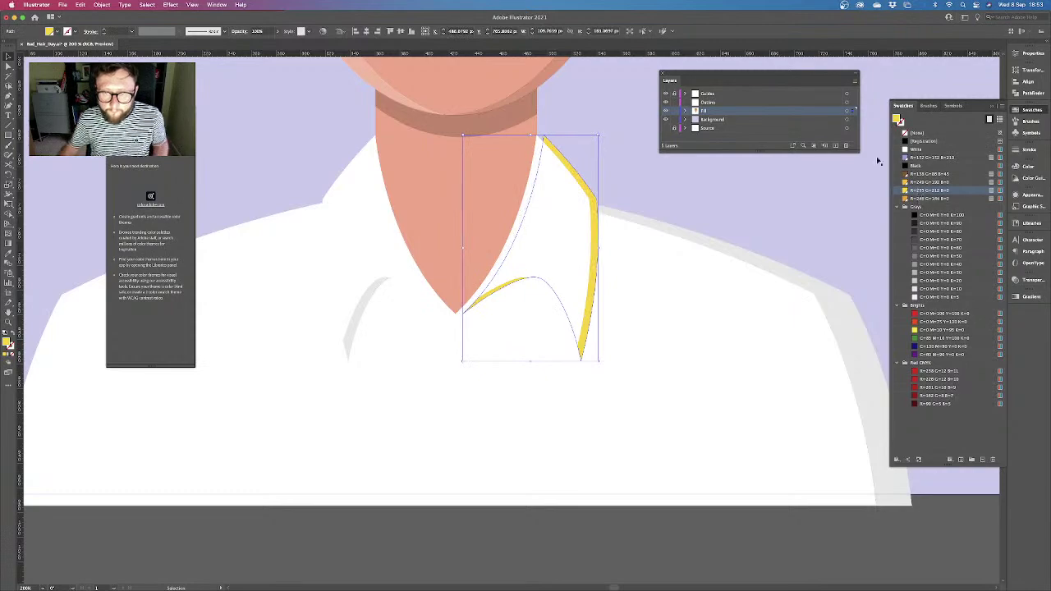
Trim away the part of the yellow flap copy that extends outside the shirt with the Shape Builder
click(685, 311)
click(8, 215)
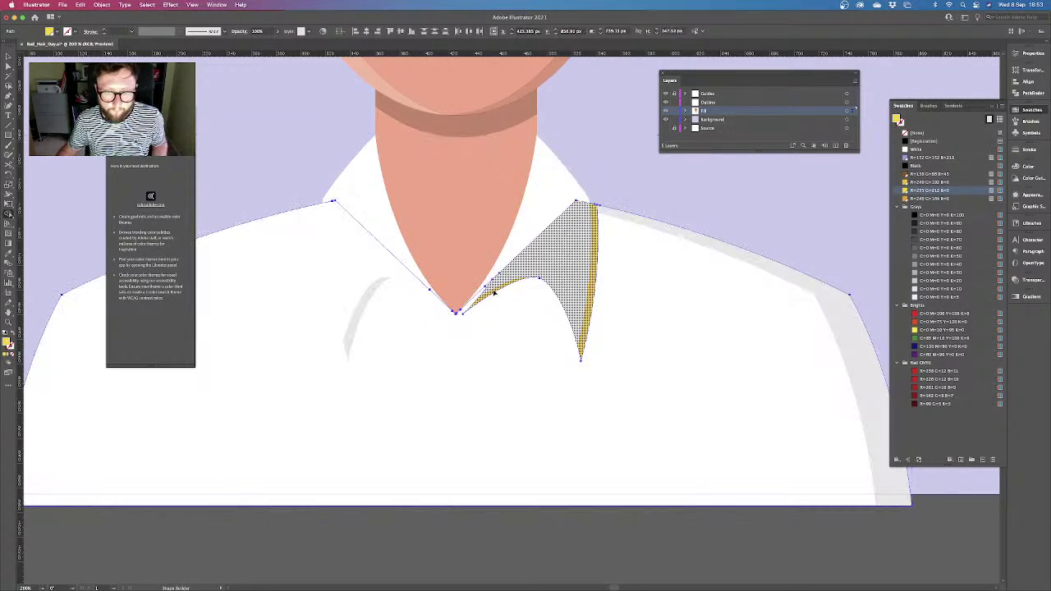
click(520, 301)
key(v)
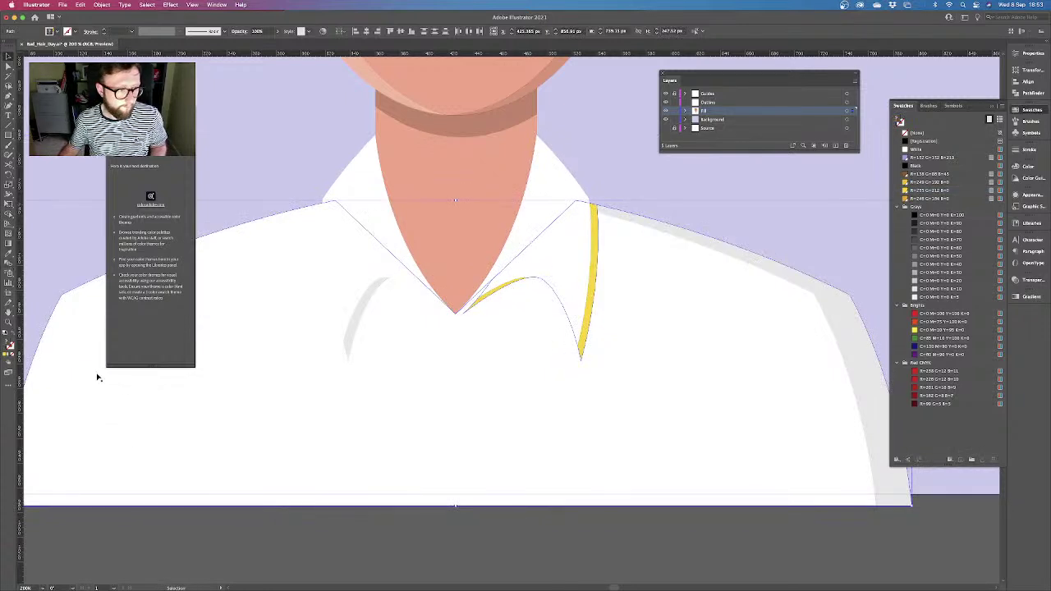
Give the trimmed yellow flap copy the left collar shadow's appearance with the Eyedropper
click(492, 280)
key(i)
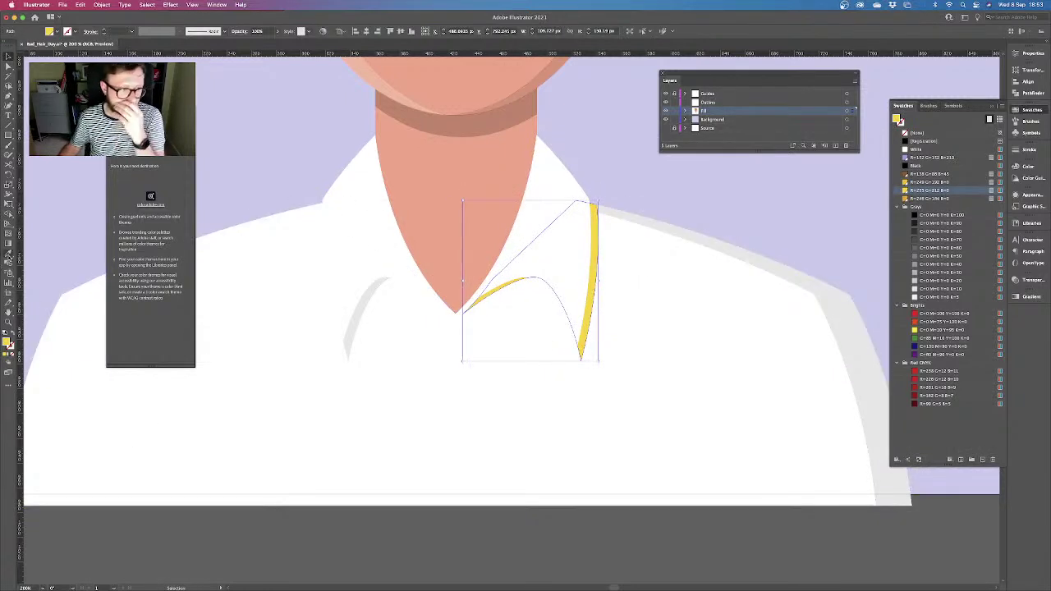
click(374, 294)
Move the right collar shadow's inner anchor point to the tip of the V-neck and deselect it
key(a)
click(463, 315)
key(super+plus)
key(super+plus)
key(super+plus)
key(super+plus)
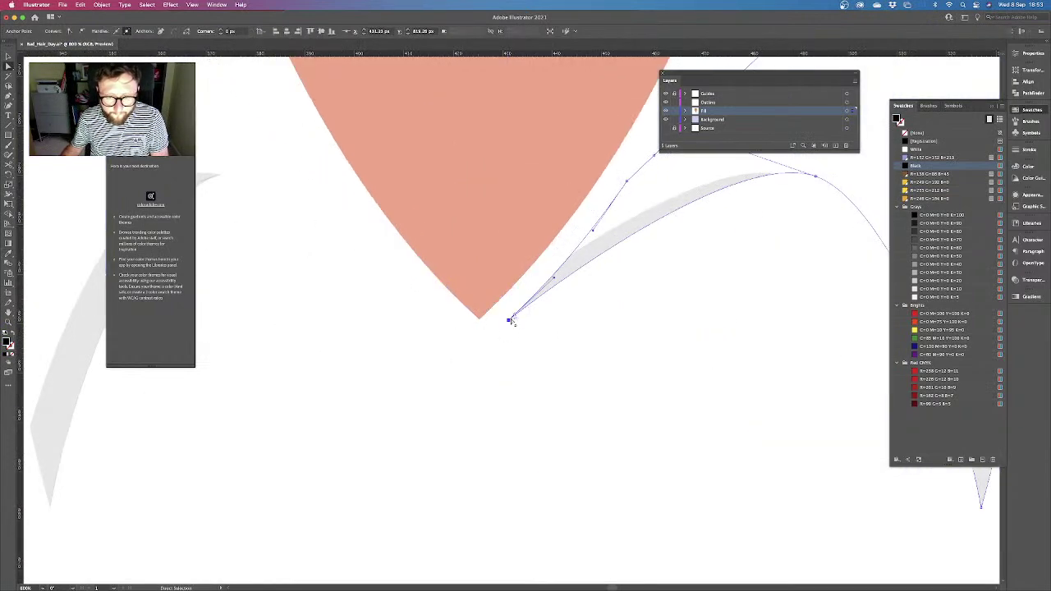
drag(510, 320, 482, 319)
key(v)
scroll(624, 333, down, 4)
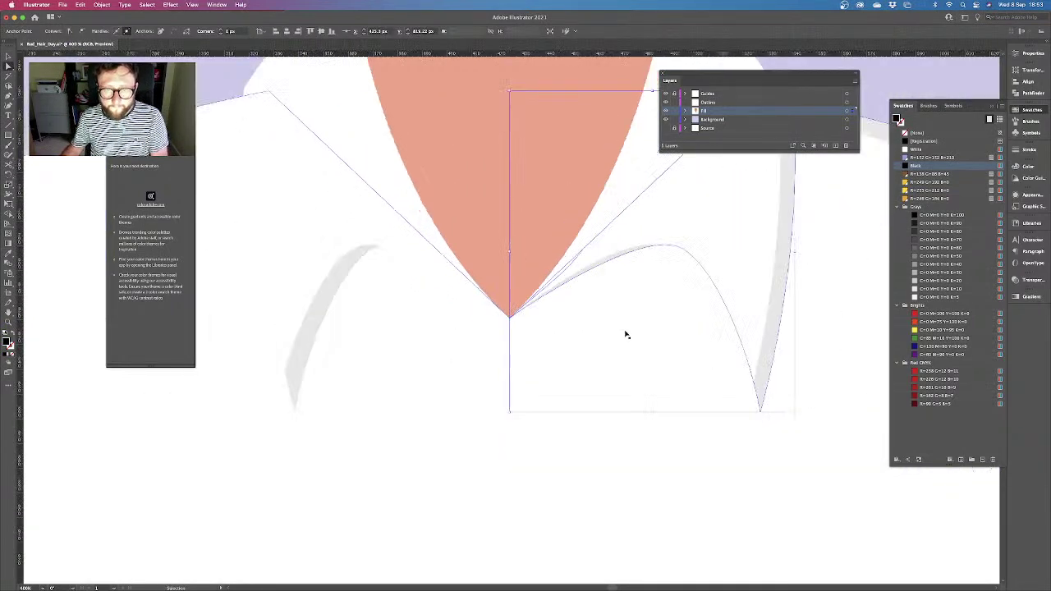
key(a)
click(645, 483)
scroll(645, 481, down, 5)
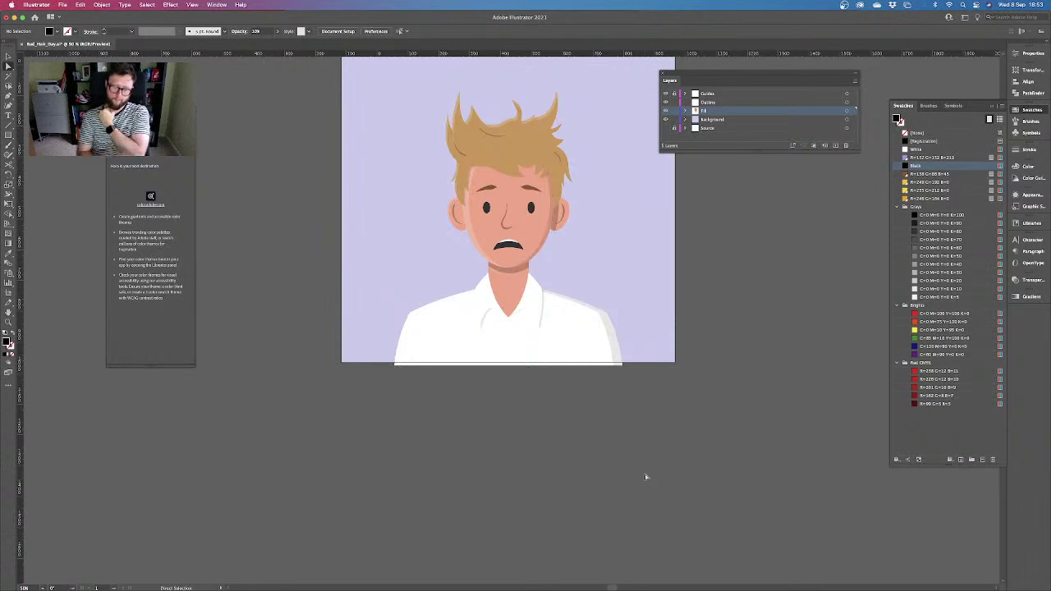
Round the shoulder corners of the white shirt together with the matching corners of its right shoulder shadow
key(super+0)
key(super+minus)
key(super+minus)
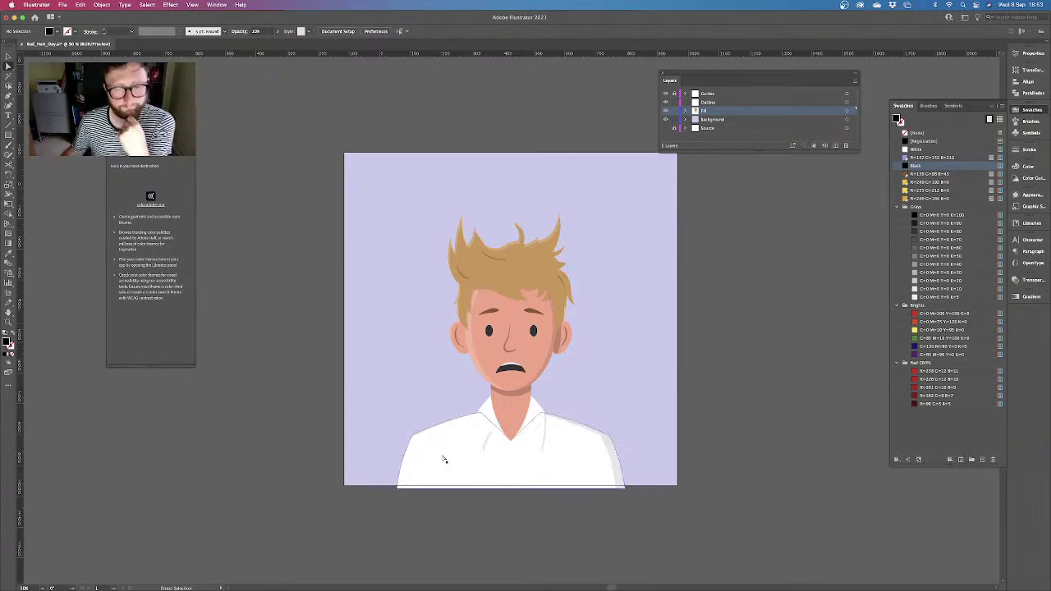
click(419, 443)
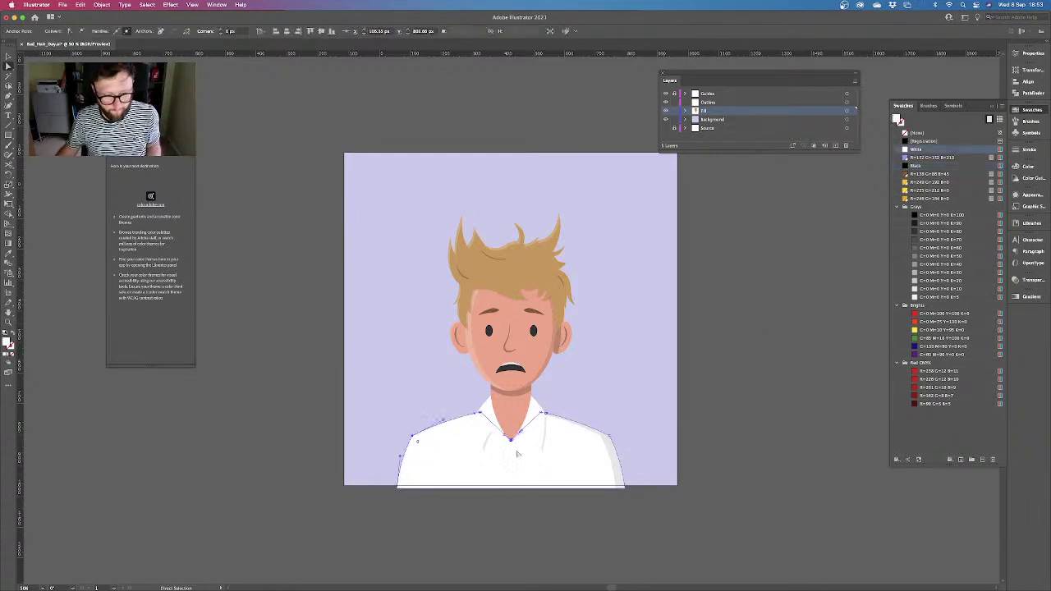
drag(612, 441, 595, 460)
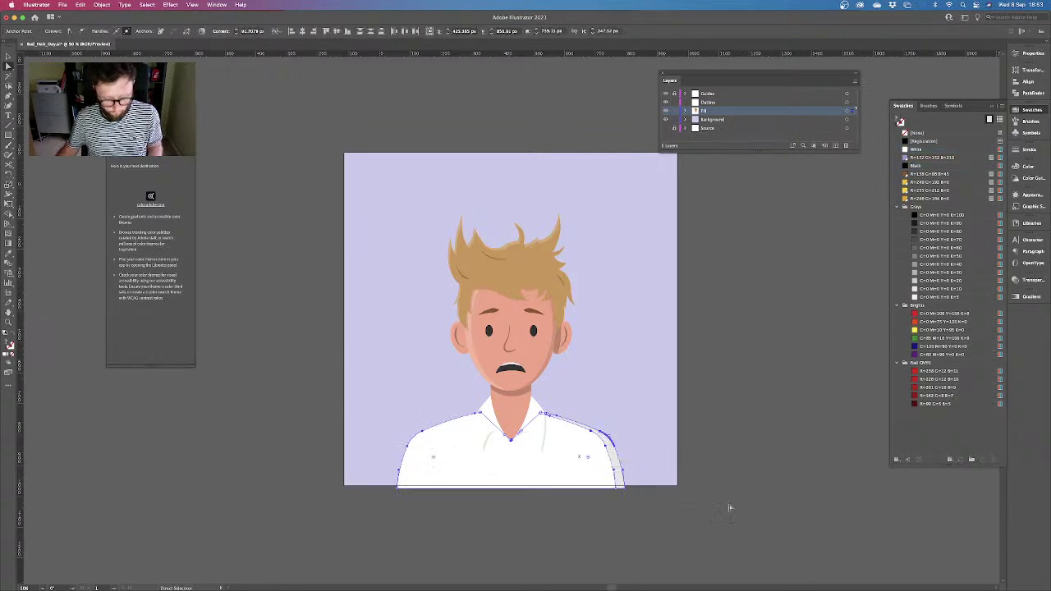
click(801, 509)
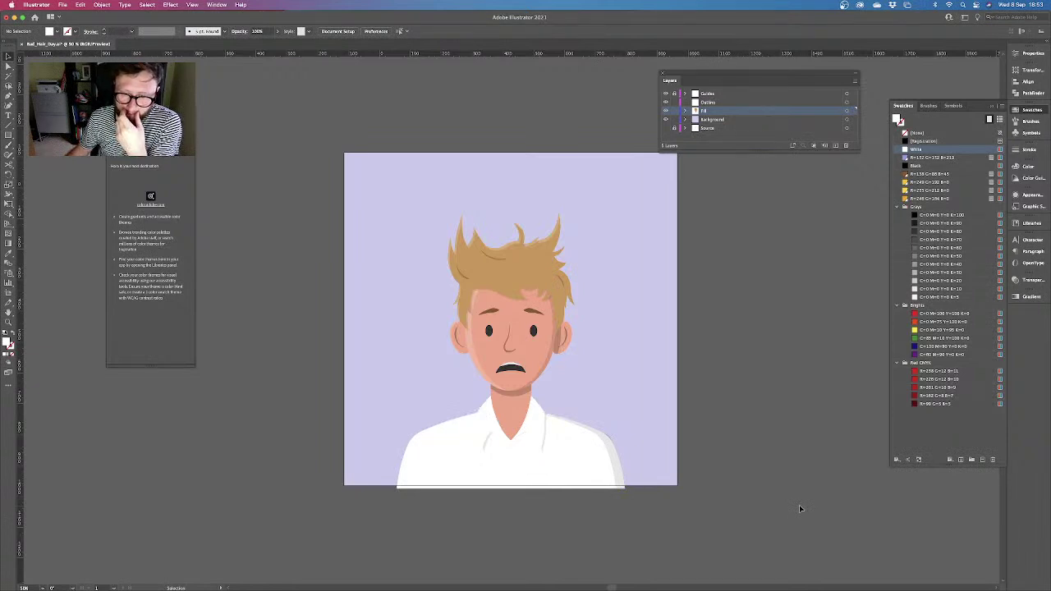
Recolour the shirt body with the background's purple using the Eyedropper and deepen its tint to about 81%
click(509, 467)
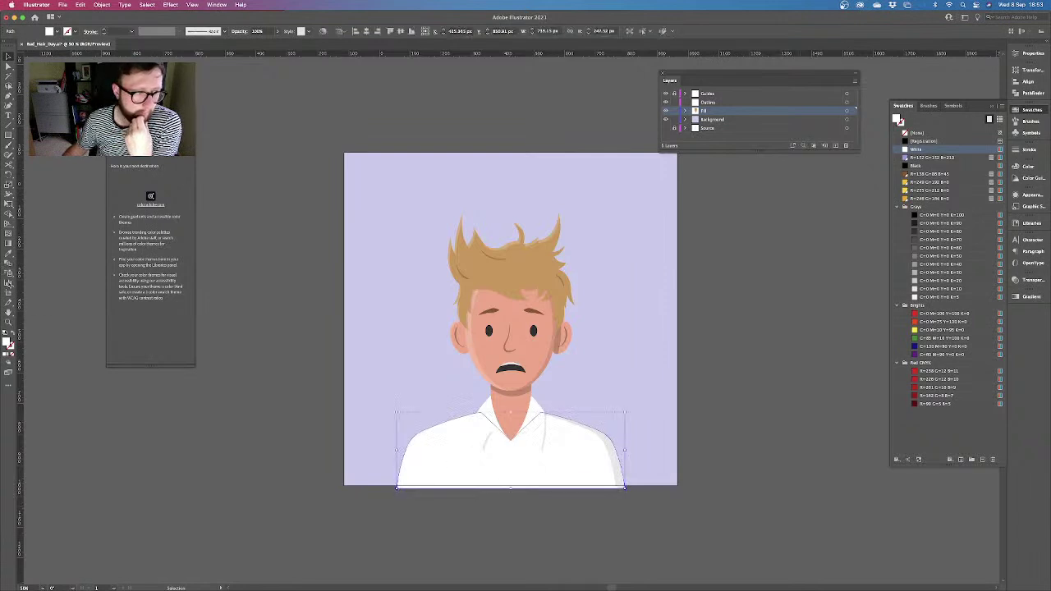
click(8, 255)
click(411, 322)
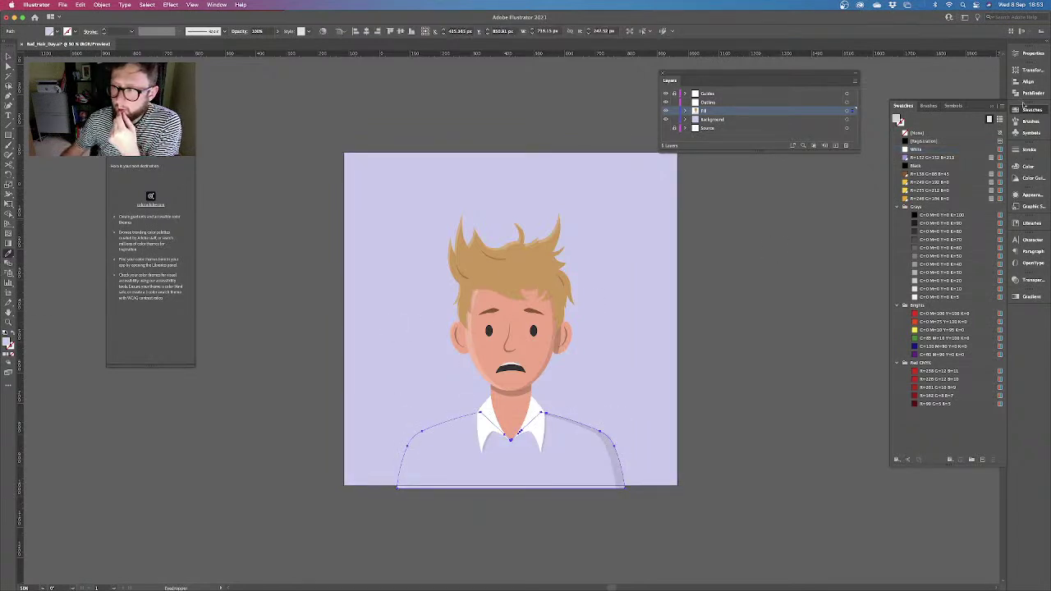
click(1027, 166)
drag(965, 180, 971, 179)
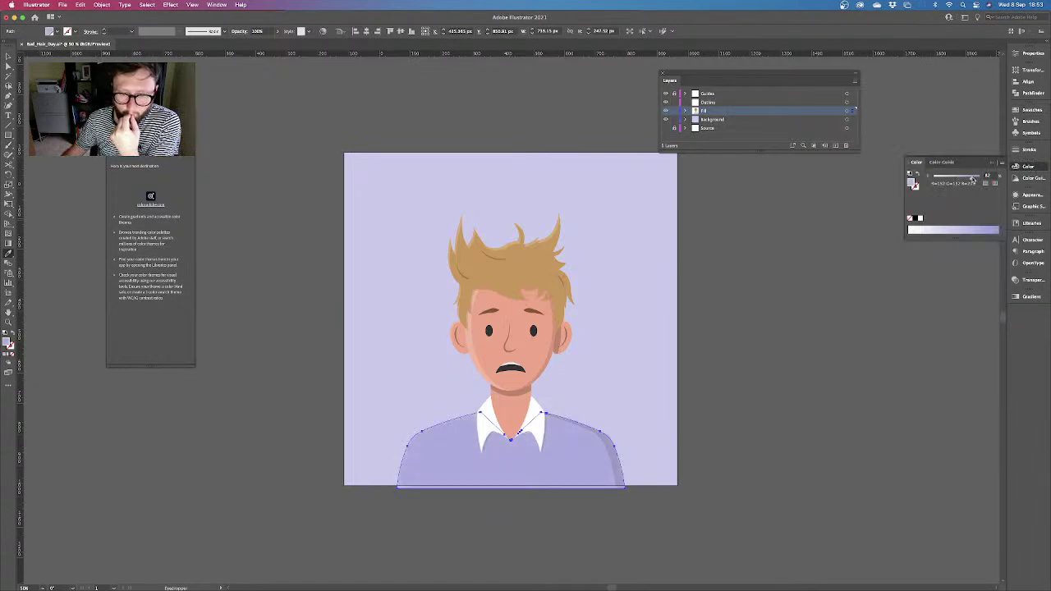
click(9, 56)
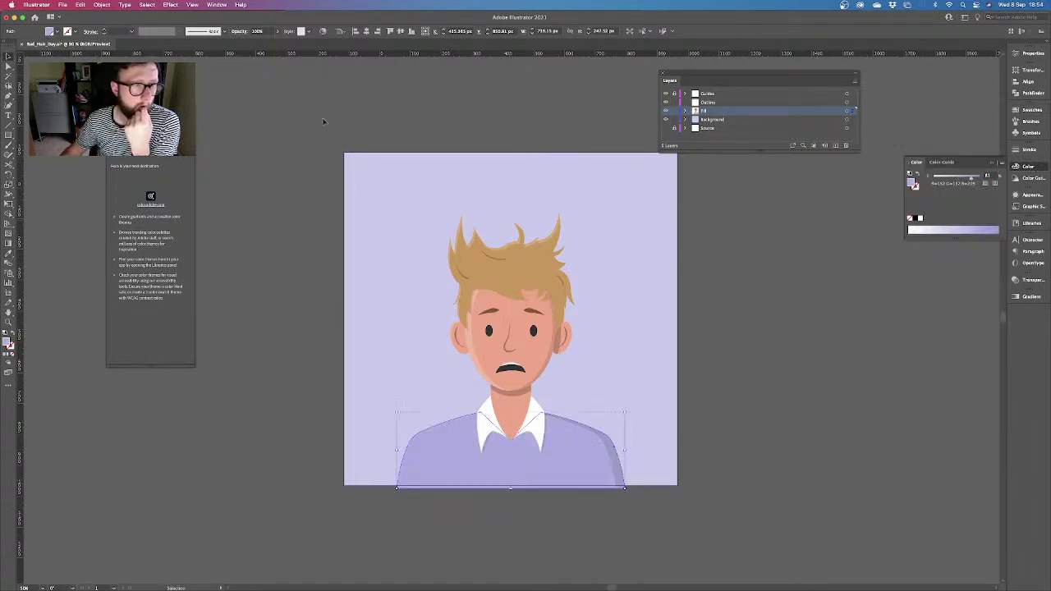
click(323, 122)
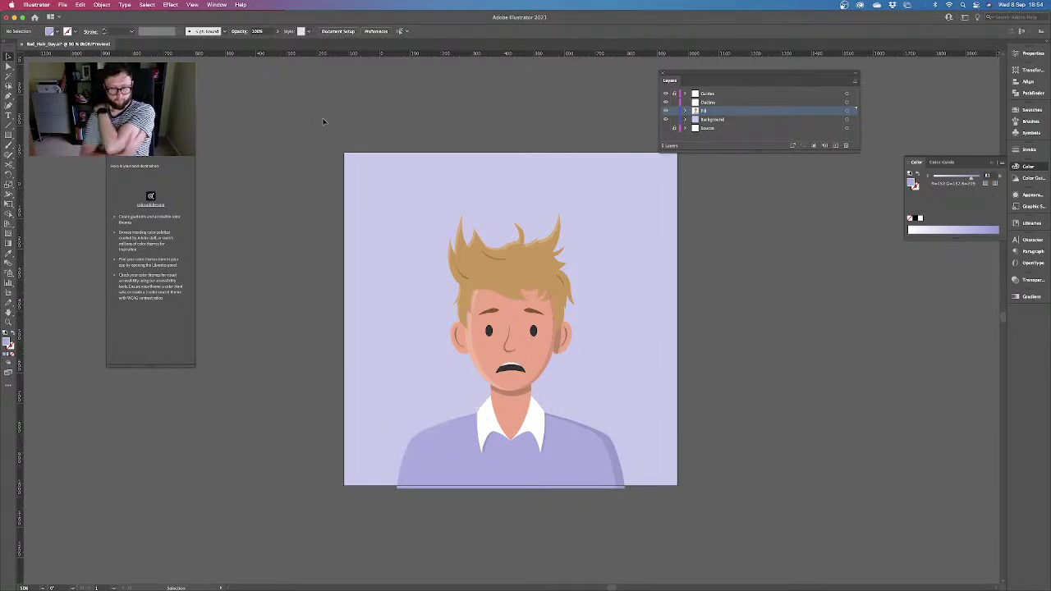
key(super+equal)
key(super+equal)
drag(431, 411, 401, 171)
key(super+equal)
key(super+equal)
key(super+equal)
drag(386, 294, 463, 203)
click(8, 86)
click(9, 96)
click(8, 95)
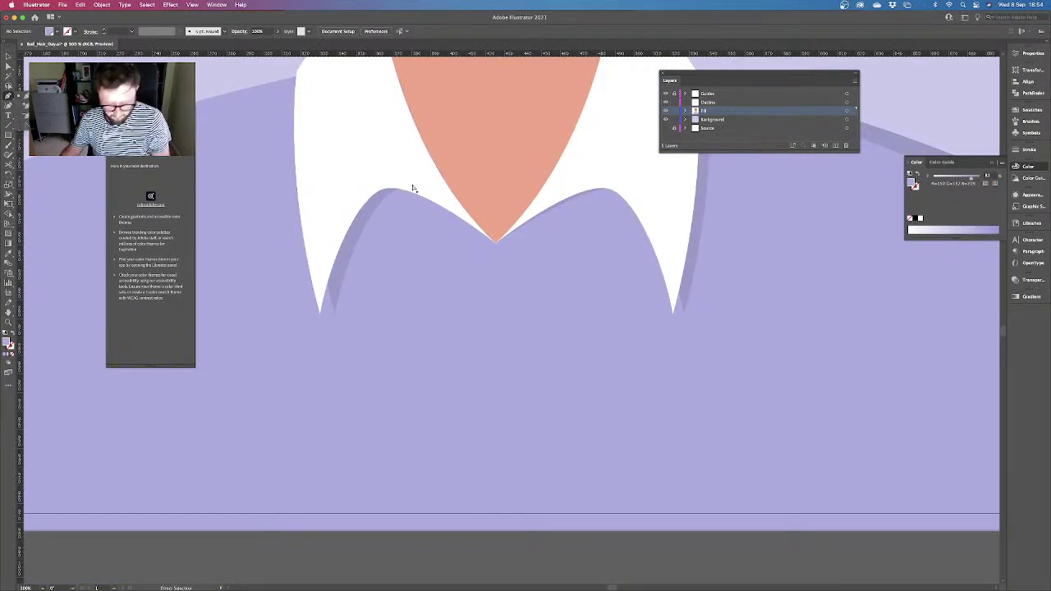
click(412, 186)
drag(495, 363, 499, 434)
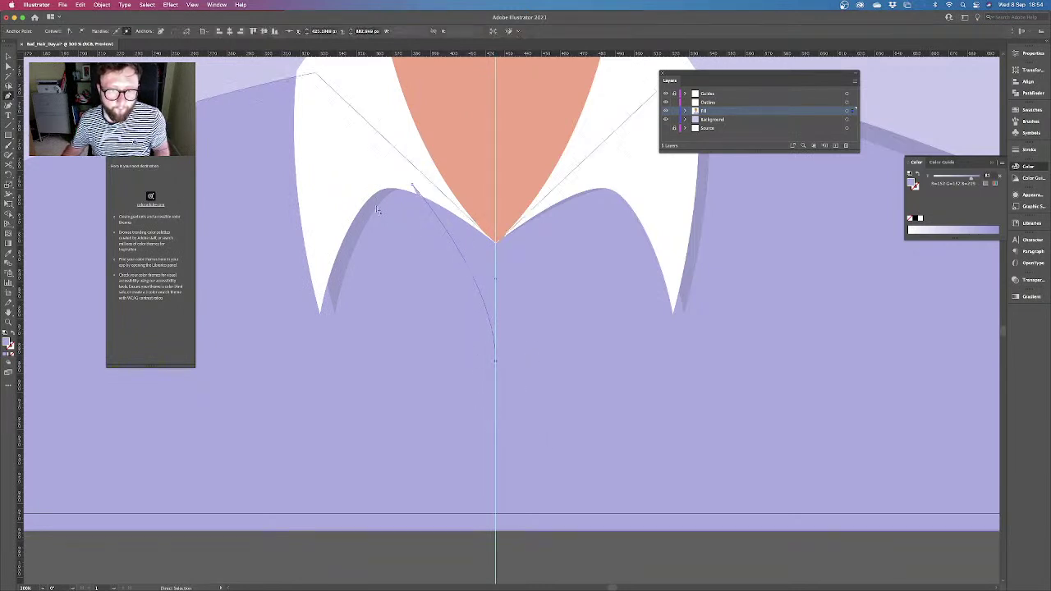
key(super+z)
key(super+z)
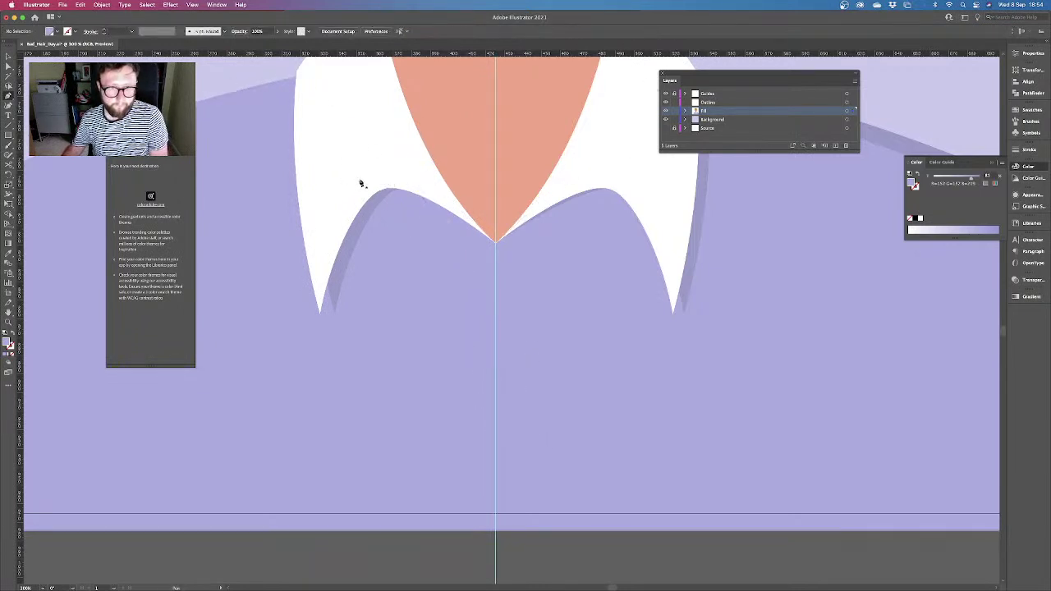
Draw the left half of a V-shaped shirt opening below the collar with the Pen tool and fill it with the collar's white
click(361, 183)
drag(496, 403, 502, 493)
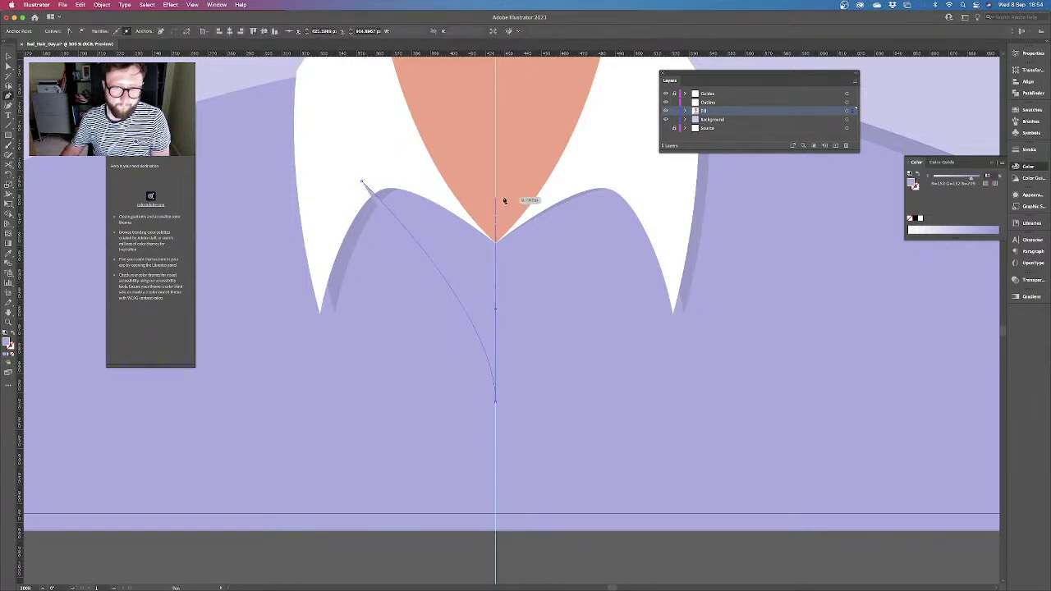
click(498, 198)
click(361, 182)
click(9, 257)
click(303, 162)
click(9, 60)
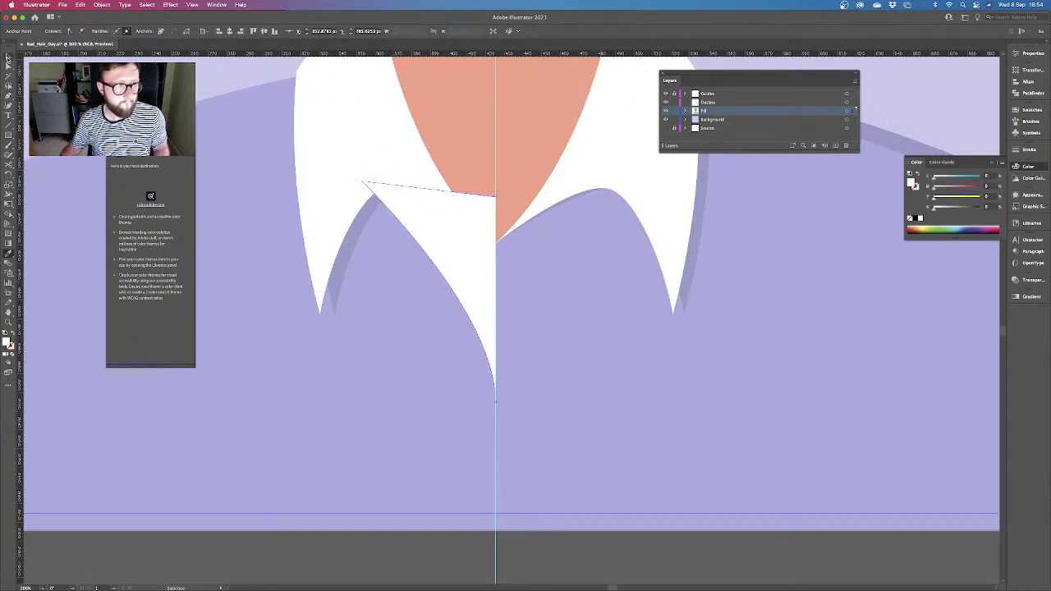
Duplicate the white half shape in place, reflect it horizontally and move the copy to the other side of the centre line
key(super+c)
key(super+f)
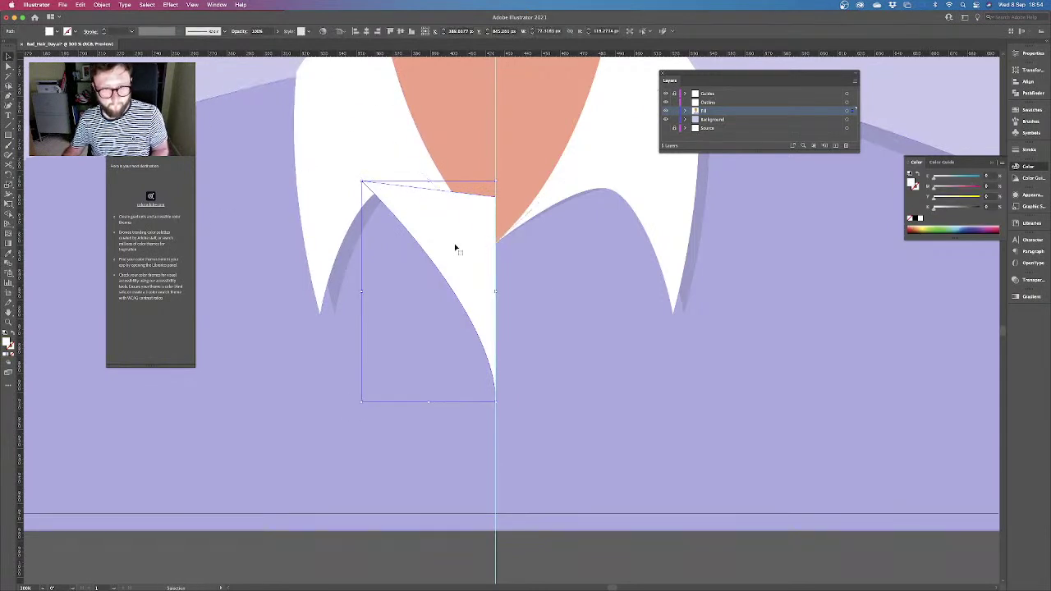
right_click(460, 252)
mouse_move(507, 398)
click(558, 424)
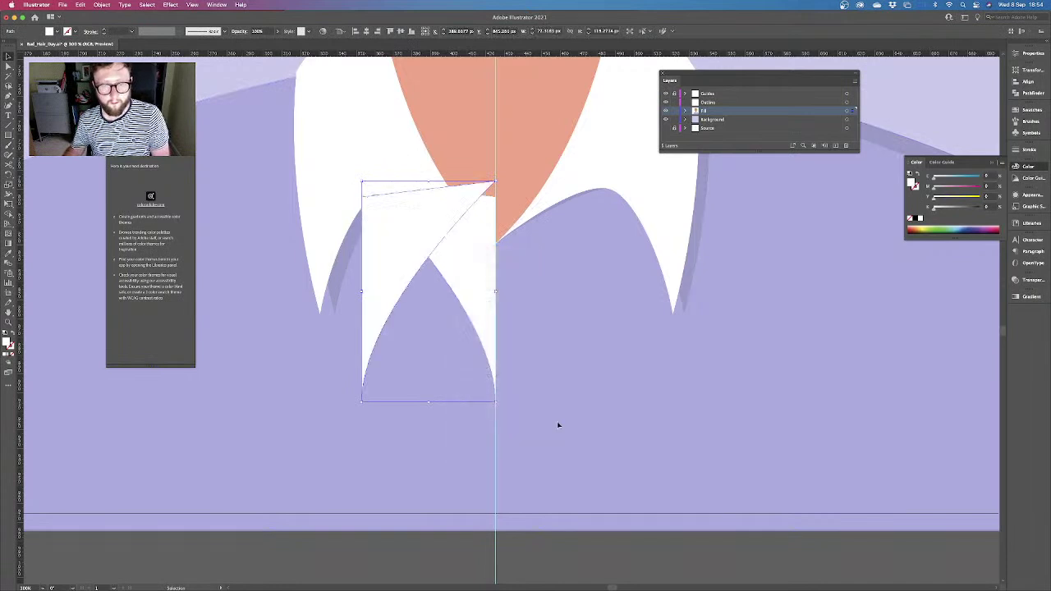
drag(410, 274, 544, 277)
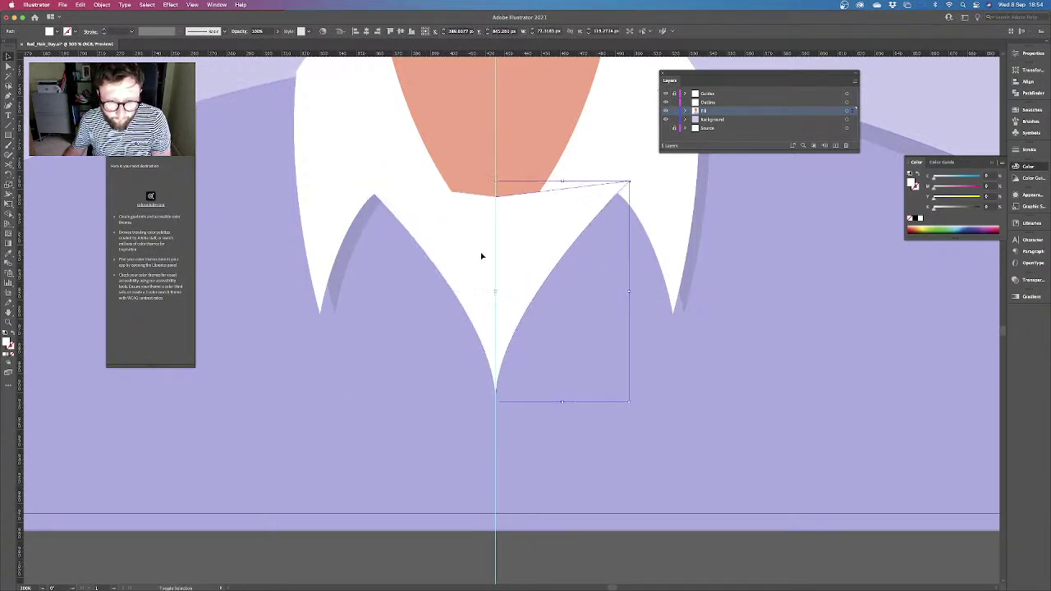
Unite the two mirrored white halves into a single V shape
shift+click(491, 260)
click(1031, 94)
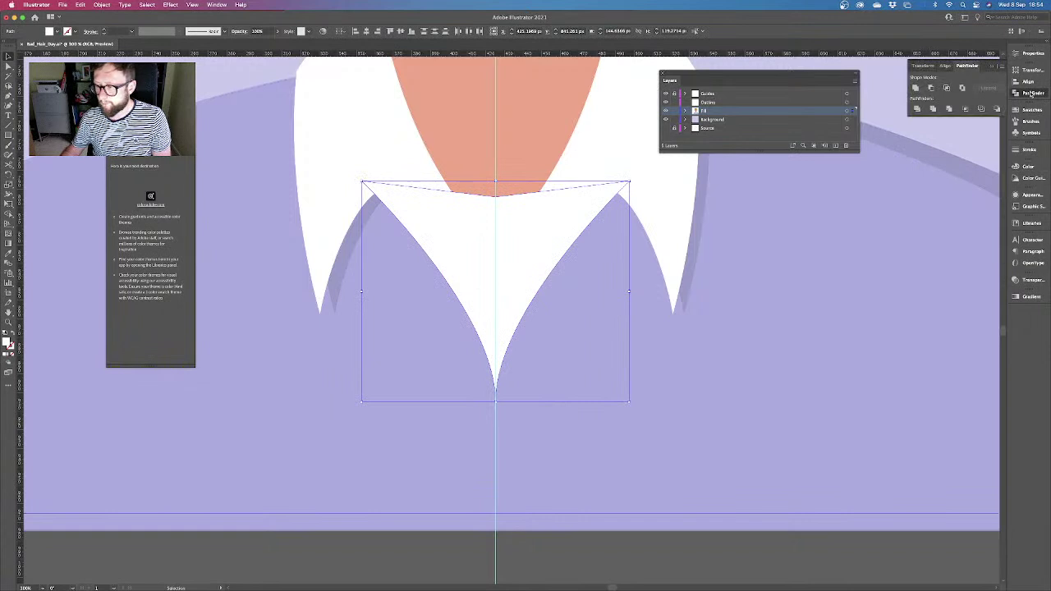
click(915, 89)
Adjust the white V shape's stacking order so it sits beneath the collar shadows and above the purple jumper
key(a)
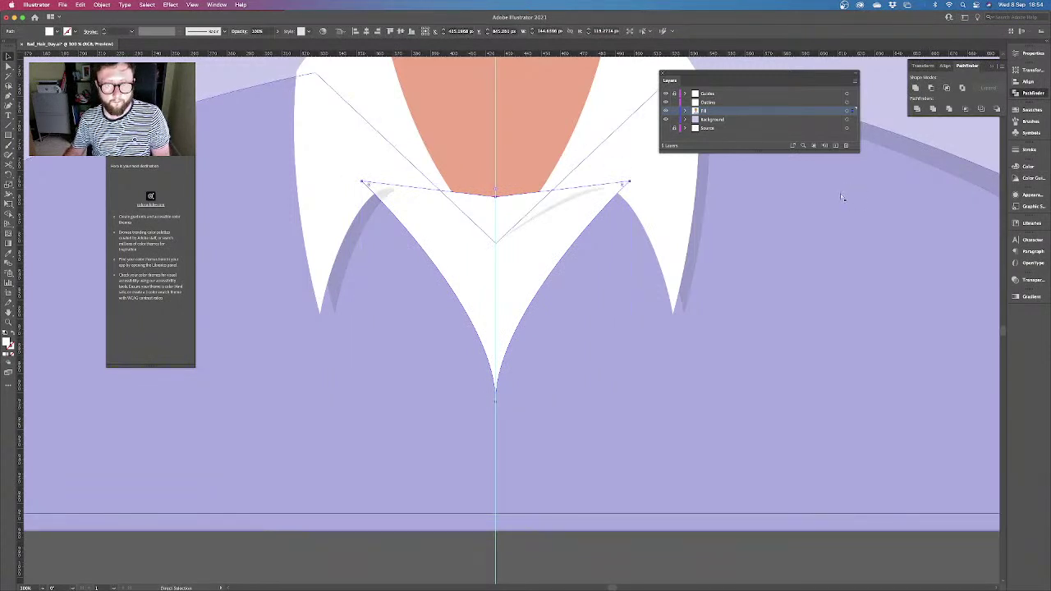
key(super+bracketleft)
key(super+bracketleft)
key(super+bracketright)
key(super+bracketleft)
key(super+bracketright)
key(super+bracketright)
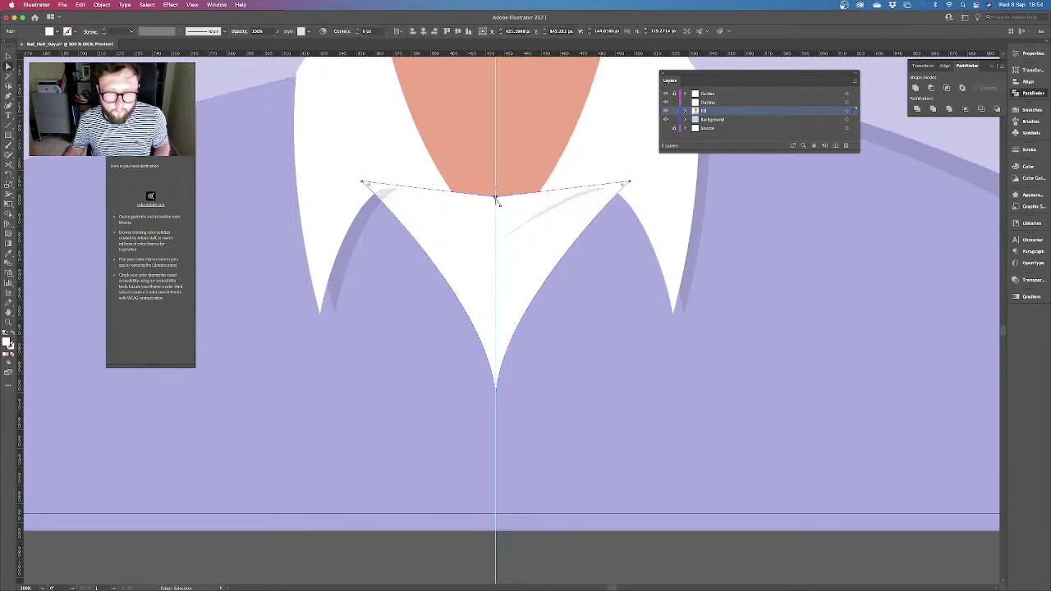
Move the white shape's upper centre anchor to the V-neck tip and pull a new anchor on each upper edge up under the collar
drag(495, 197, 495, 242)
click(50, 106)
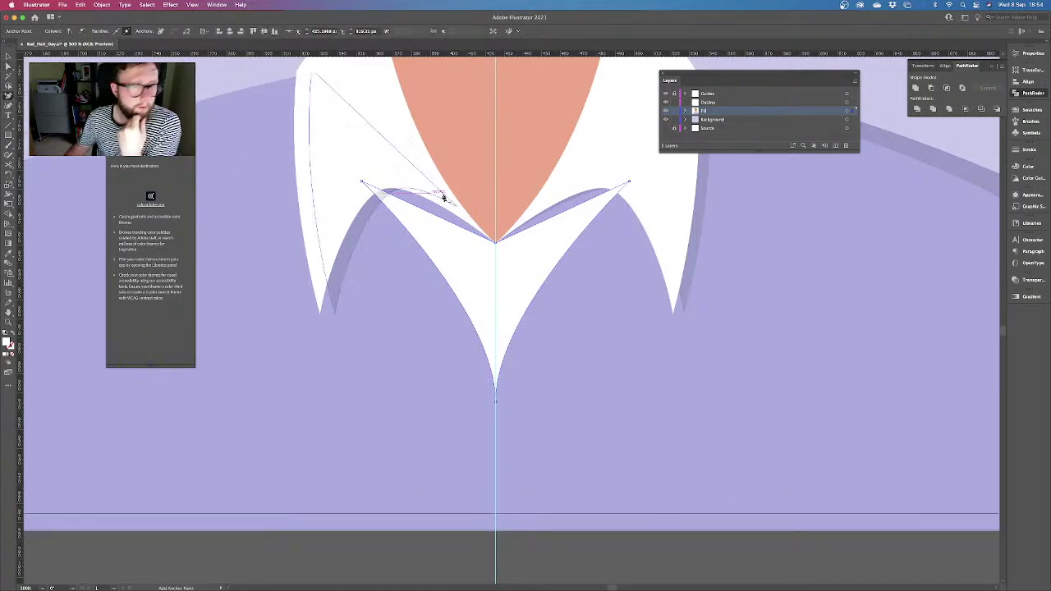
click(558, 219)
drag(556, 220, 546, 203)
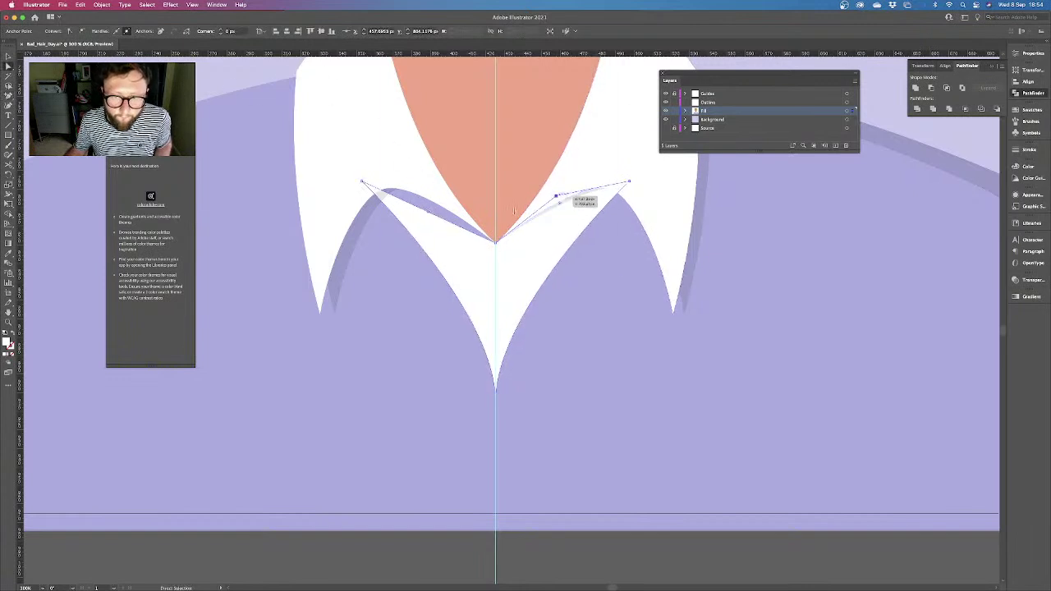
drag(428, 212, 429, 191)
key(v)
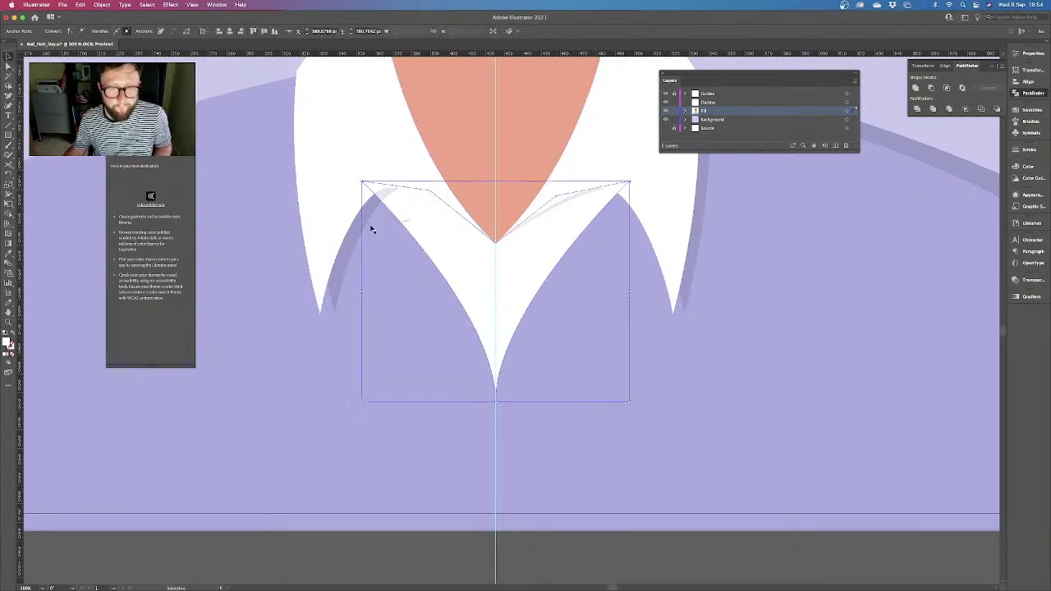
Hide the guides and deselect all artwork
click(211, 89)
key(super+0)
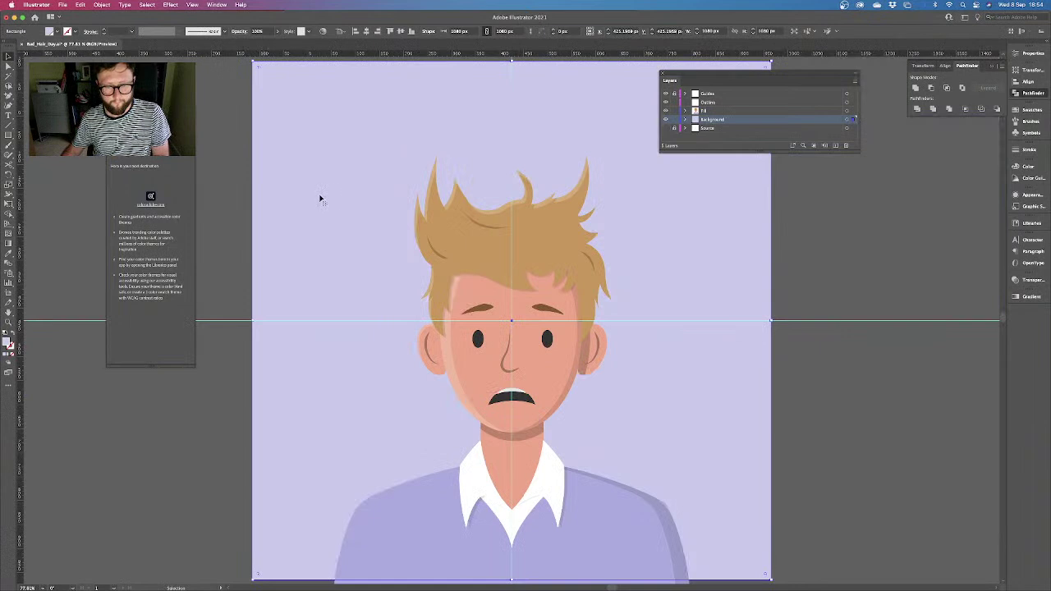
key(super+minus)
key(super+minus)
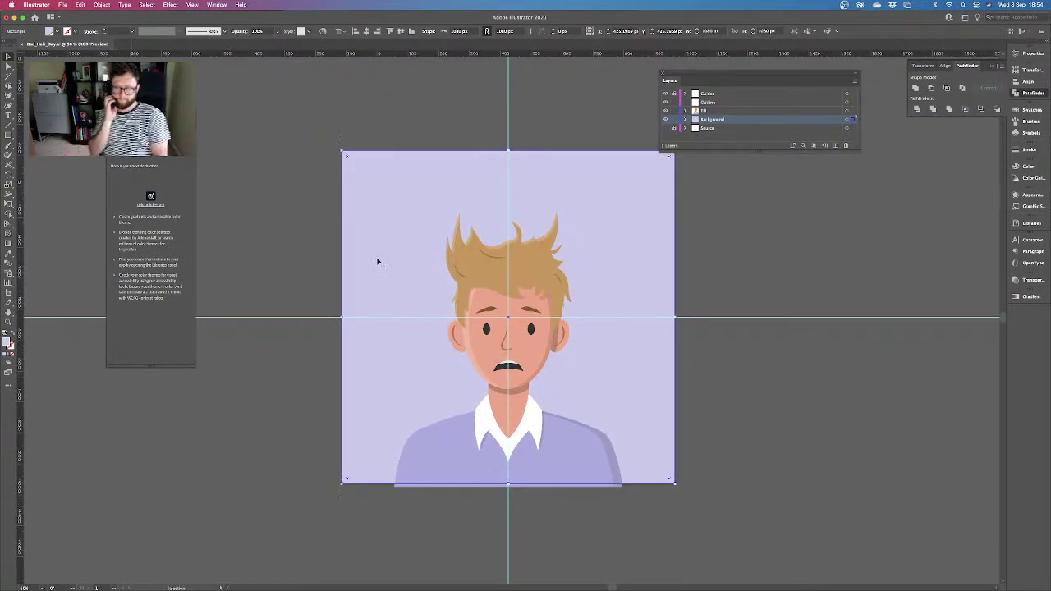
key(super+semicolon)
key(a)
click(301, 278)
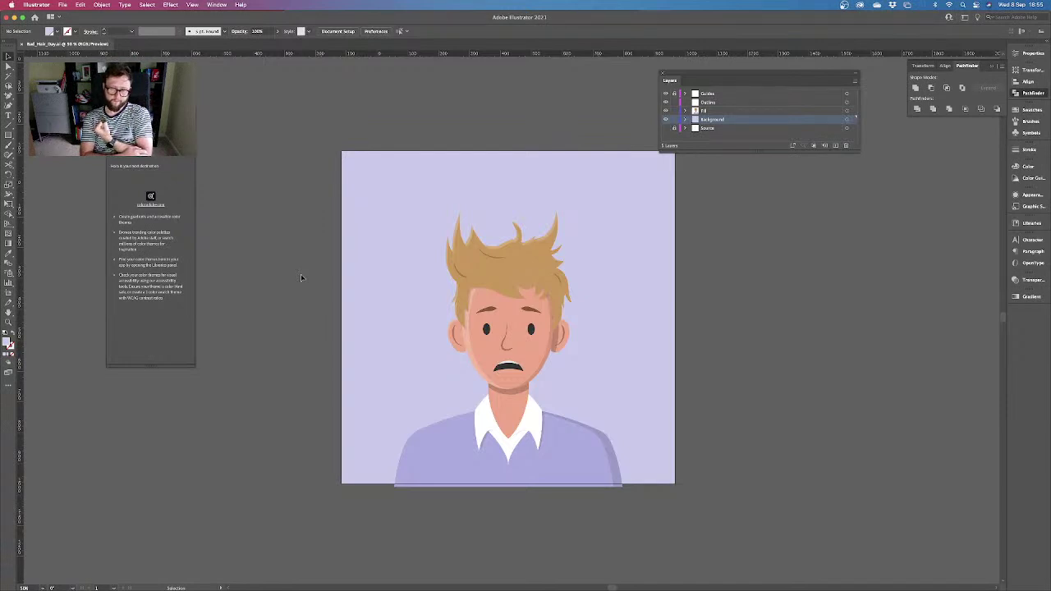
Bring duplicates of the jumper shape to the front, fill one red and the top one yellow, and nudge the yellow copy right
click(447, 467)
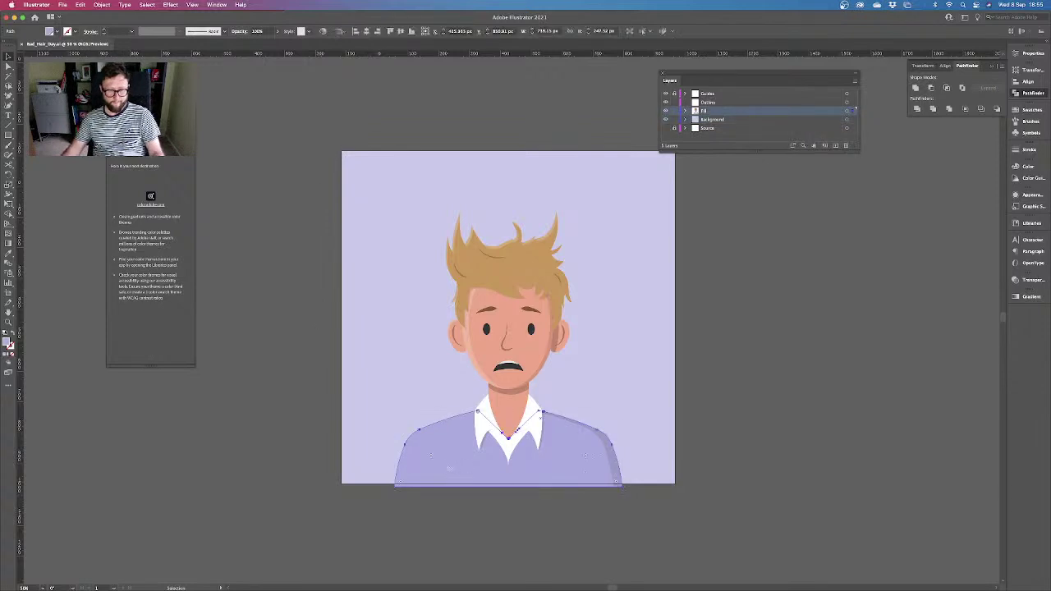
key(super+shift+bracketright)
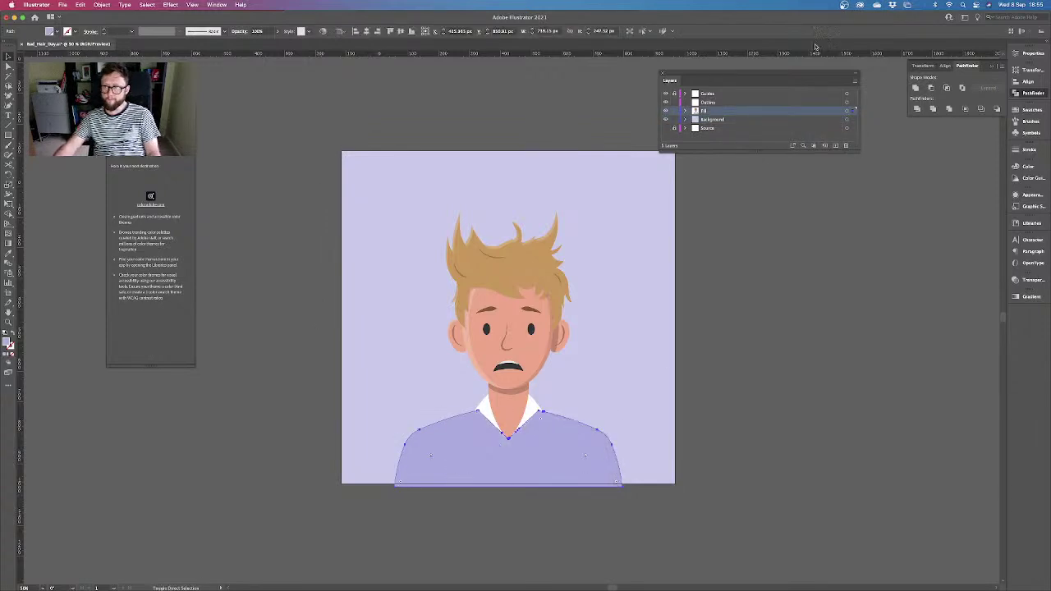
click(1034, 110)
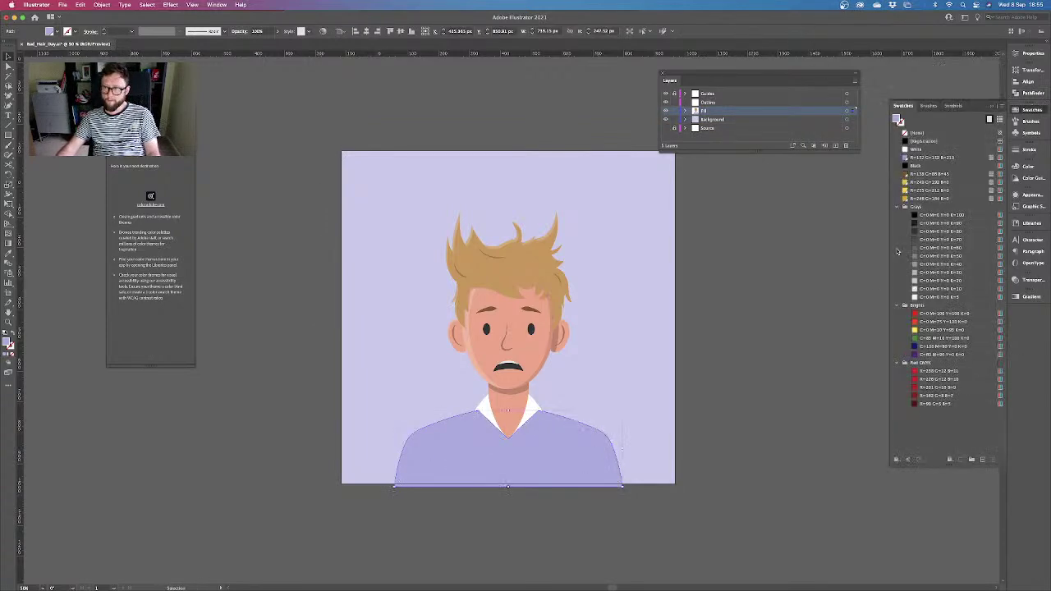
click(924, 314)
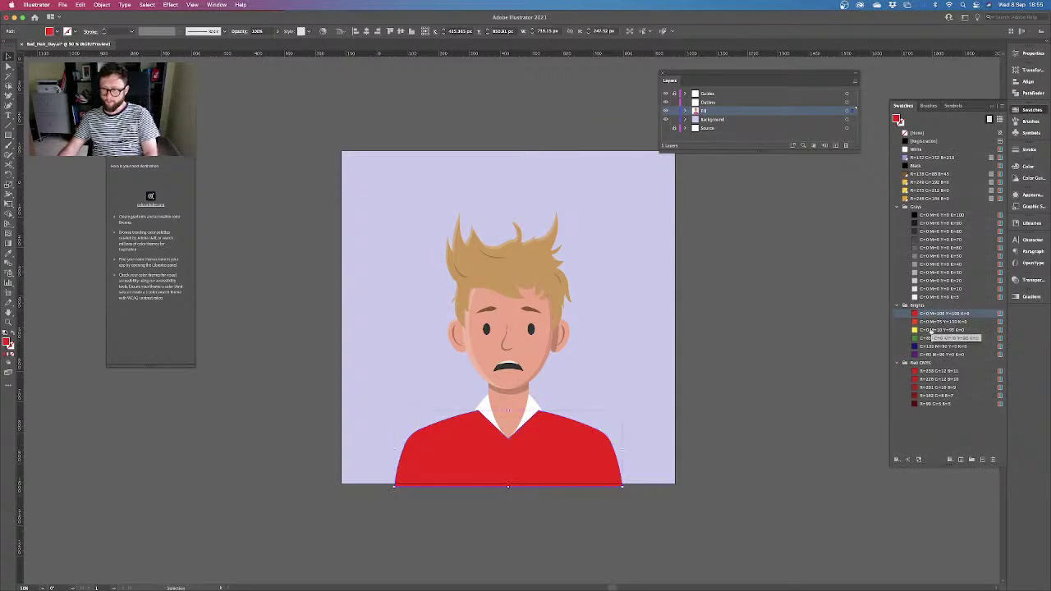
click(930, 330)
key(shift+Right)
key(shift+Right)
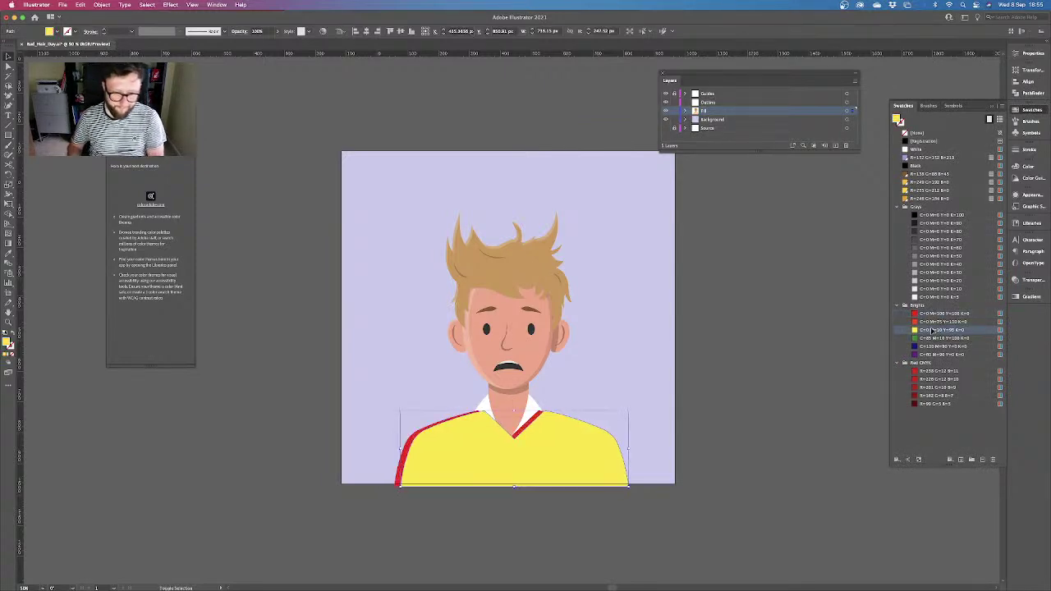
key(Right)
key(Right)
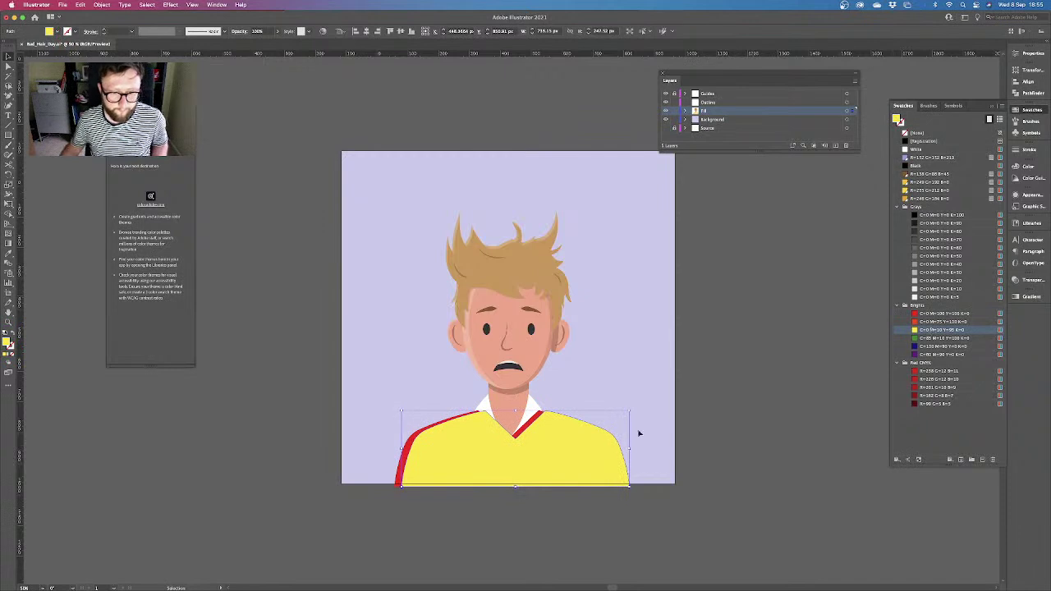
Cut the red and yellow jumper copies down to the thin strip along the left shoulder with the Shape Builder
click(403, 468)
key(shift+m)
mouse_move(643, 495)
mouse_down()
mouse_move(596, 459)
mouse_move(507, 459)
mouse_up()
alt+click(490, 435)
key(v)
Give the left shoulder strip the appearance of the face's left-side highlight with the Eyedropper
key(i)
click(465, 330)
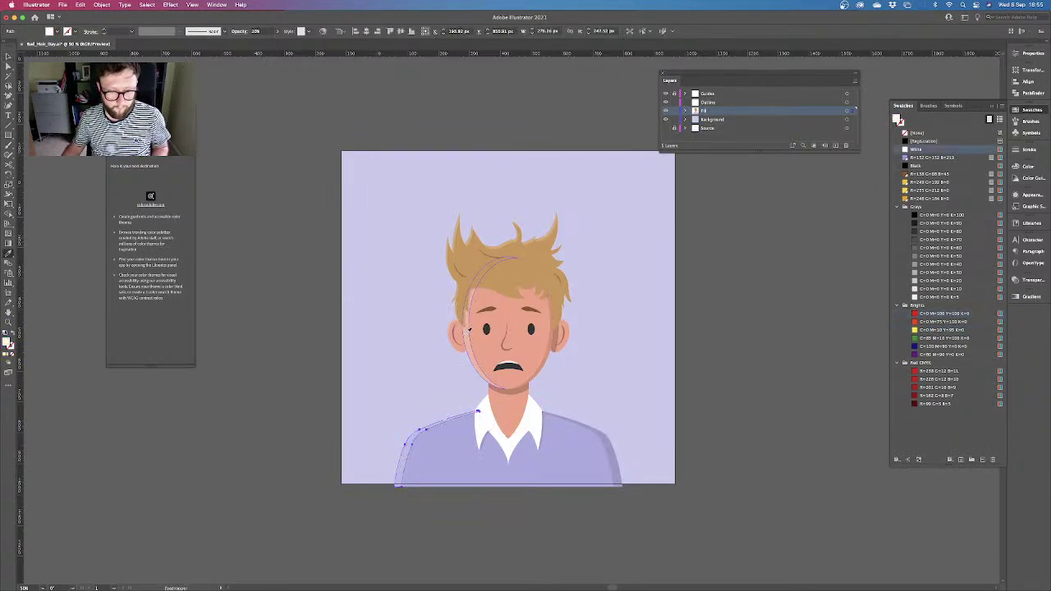
key(v)
Check the left shoulder highlight against the whole portrait and deselect it
key(super+minus)
key(super+minus)
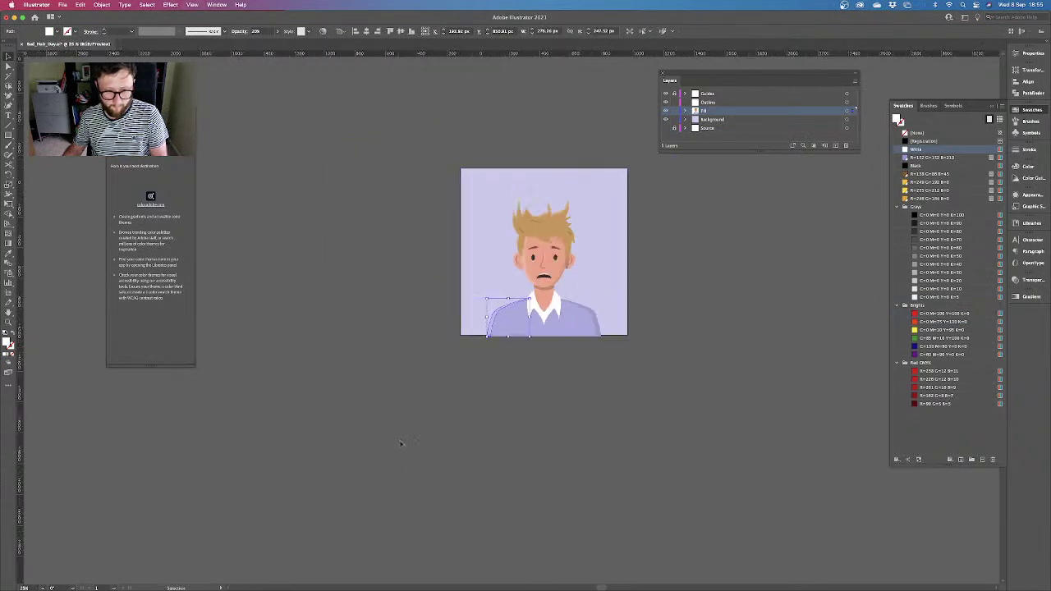
key(super+equal)
key(super+equal)
key(super+equal)
key(super+equal)
click(440, 452)
click(442, 347)
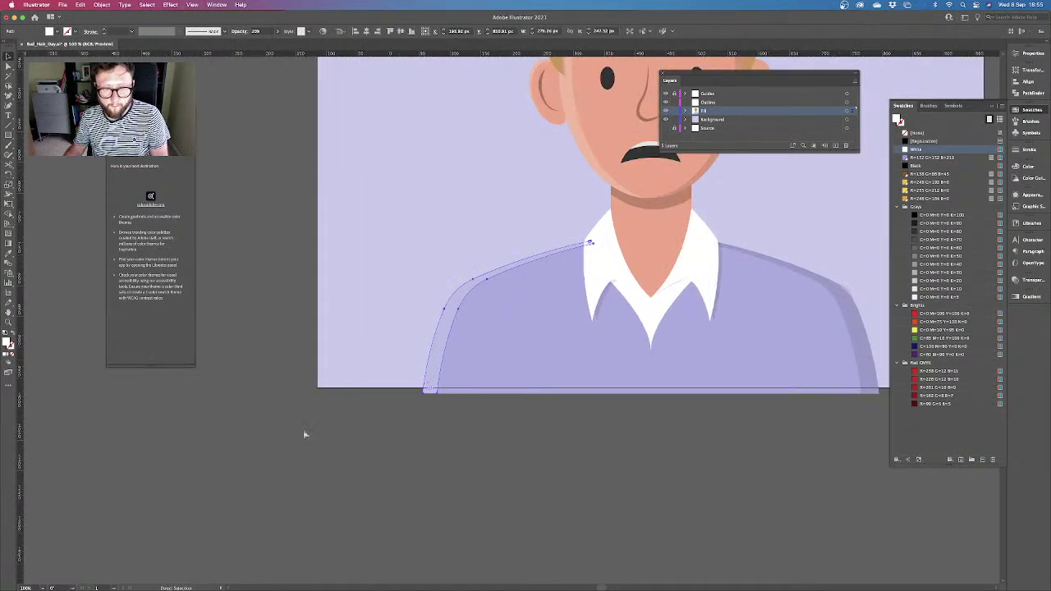
key(v)
key(super+shift+a)
Fill a duplicate of the right collar half with yellow and nudge it slightly left
scroll(364, 462, up, 5)
click(523, 256)
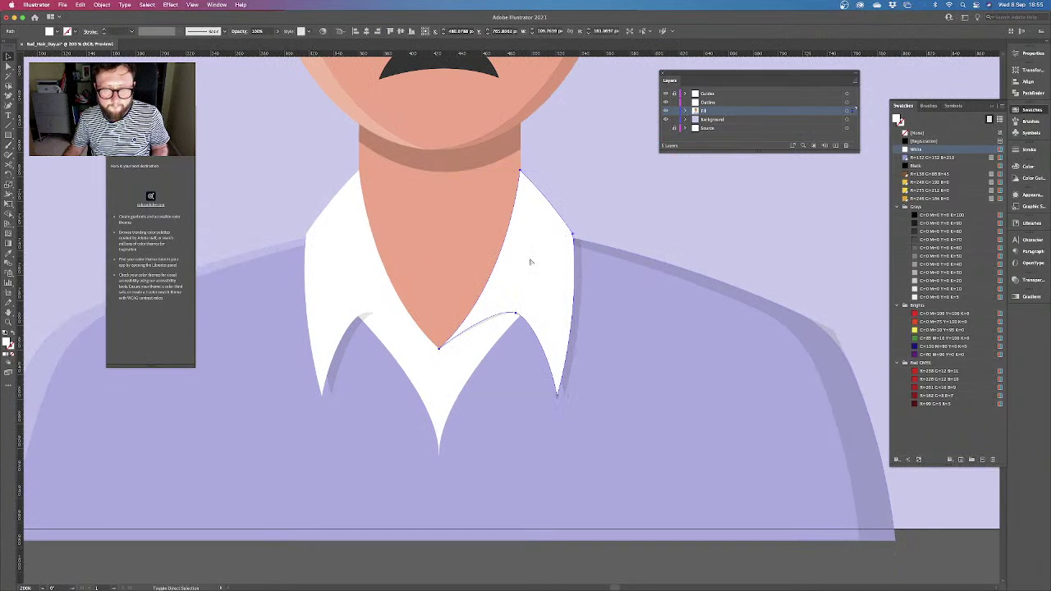
key(v)
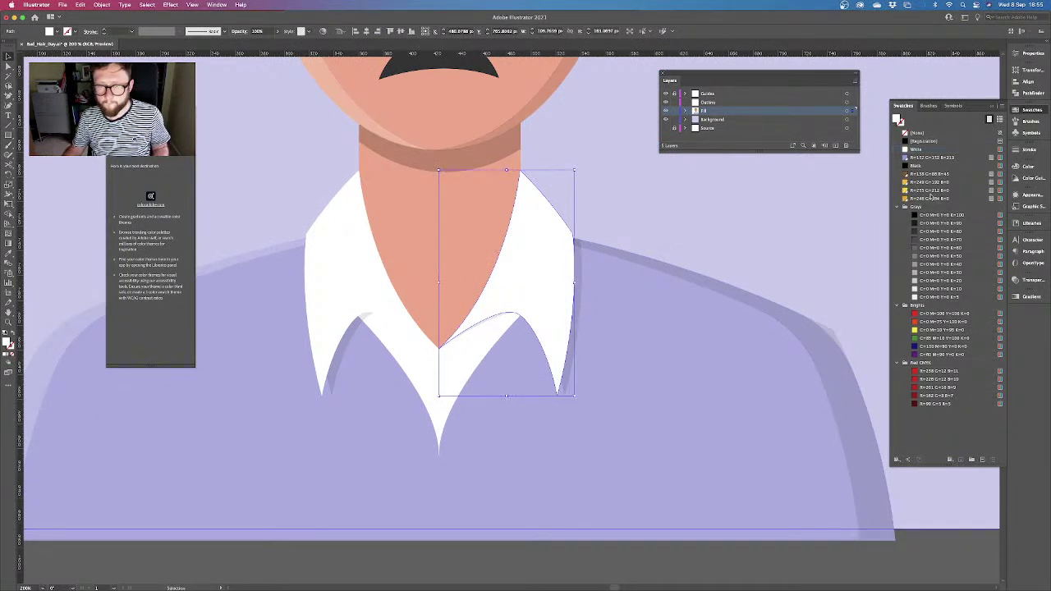
click(934, 199)
key(Left)
key(Left)
key(Left)
key(Left)
key(Left)
drag(575, 238, 575, 239)
Trim the collar copies to a thin strip along the right collar's outer edge and give it the face shadow's appearance with the Eyedropper
click(9, 216)
alt+click(453, 327)
key(v)
click(8, 254)
click(533, 92)
click(9, 56)
click(319, 131)
click(394, 247)
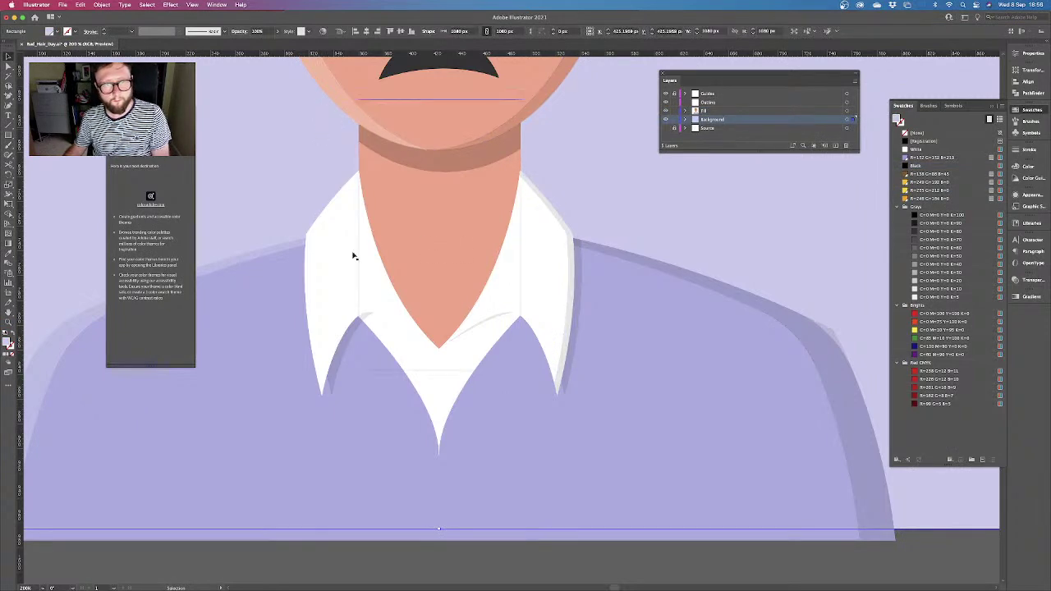
Draw a closed Pen shape from the left collar's upper point along the neckline and around the V of the neck
scroll(246, 197, up, 5)
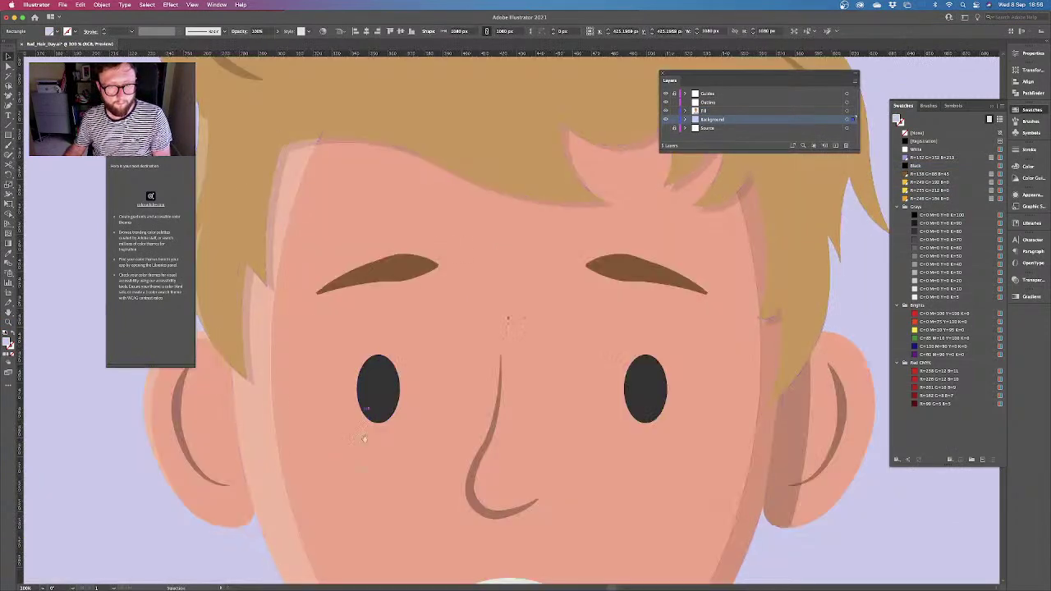
scroll(364, 421, down, 5)
click(8, 95)
click(330, 130)
drag(484, 400, 384, 387)
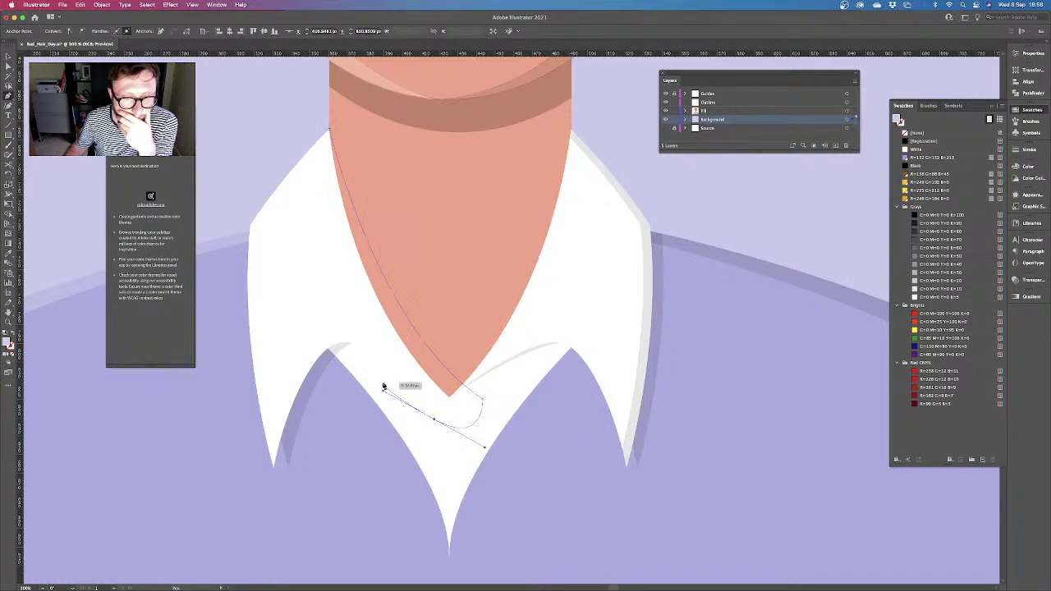
click(326, 226)
click(330, 131)
click(330, 131)
Give the drawn neckline shape the appearance of the shadow under the chin with the Eyedropper
click(9, 252)
click(648, 324)
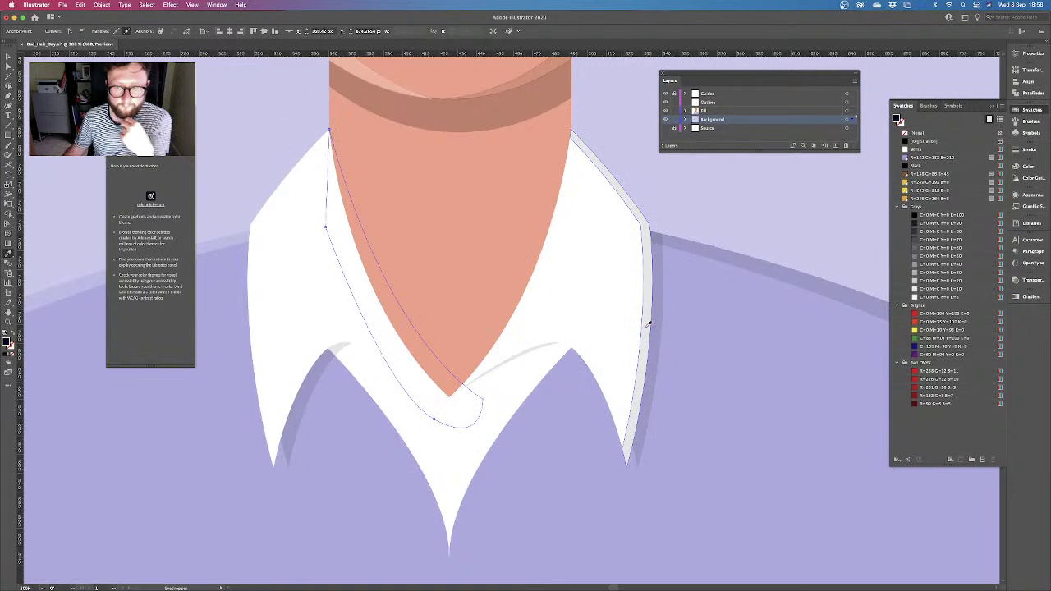
click(552, 93)
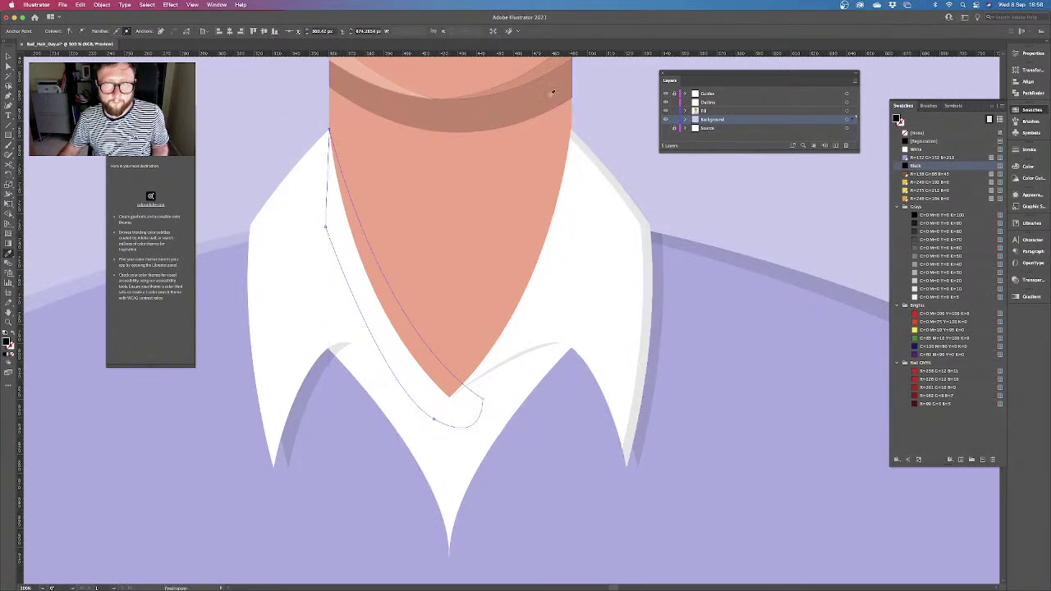
Move the neckline shadow shape from the Background layer to the Fill layer and arrange it behind the white collar pieces
click(8, 57)
drag(240, 134, 346, 216)
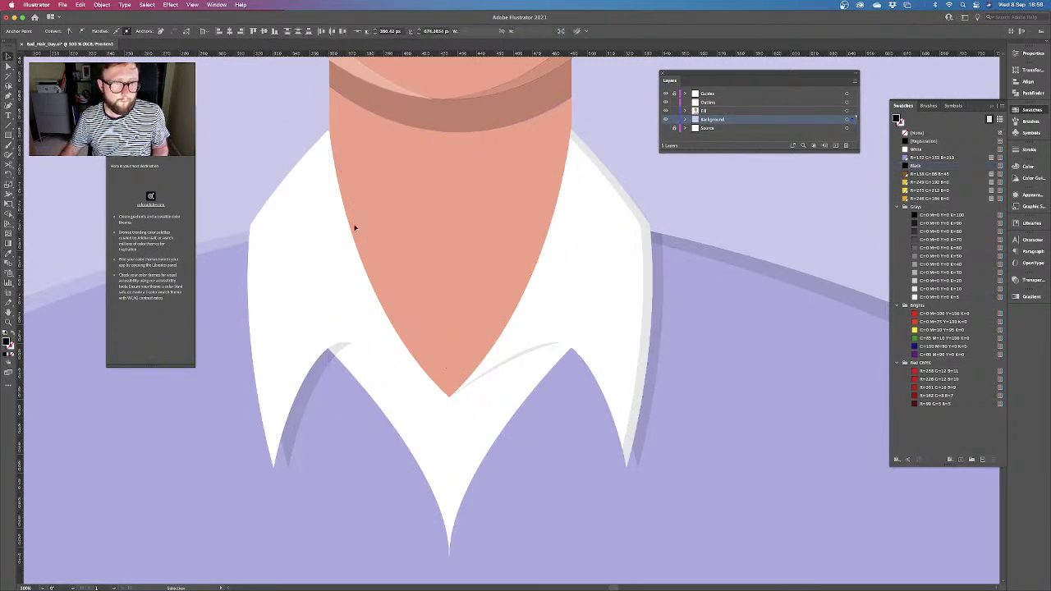
click(367, 241)
key(super+y)
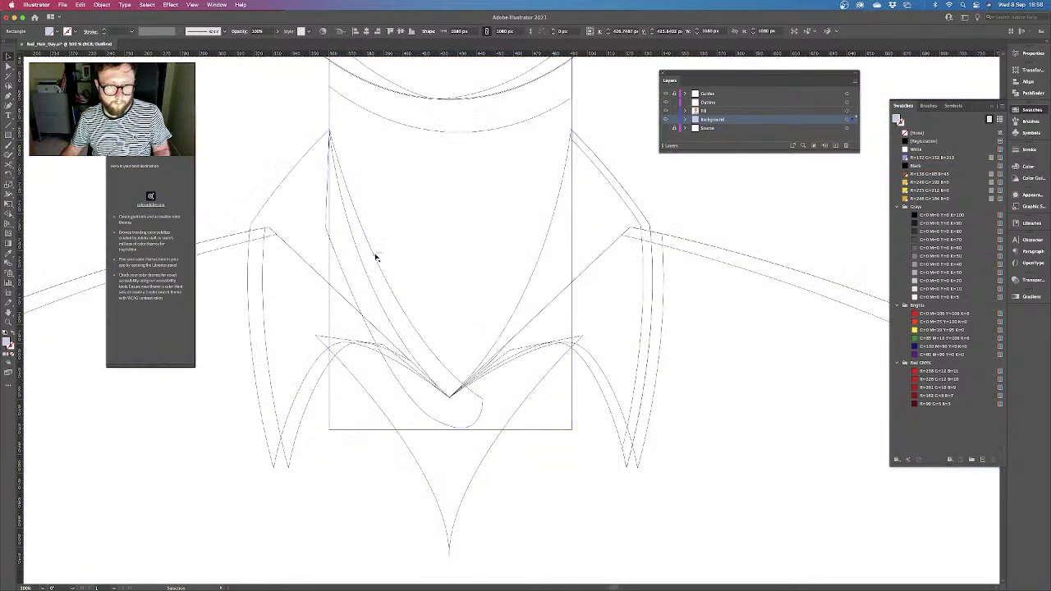
key(super+y)
key(super+shift+a)
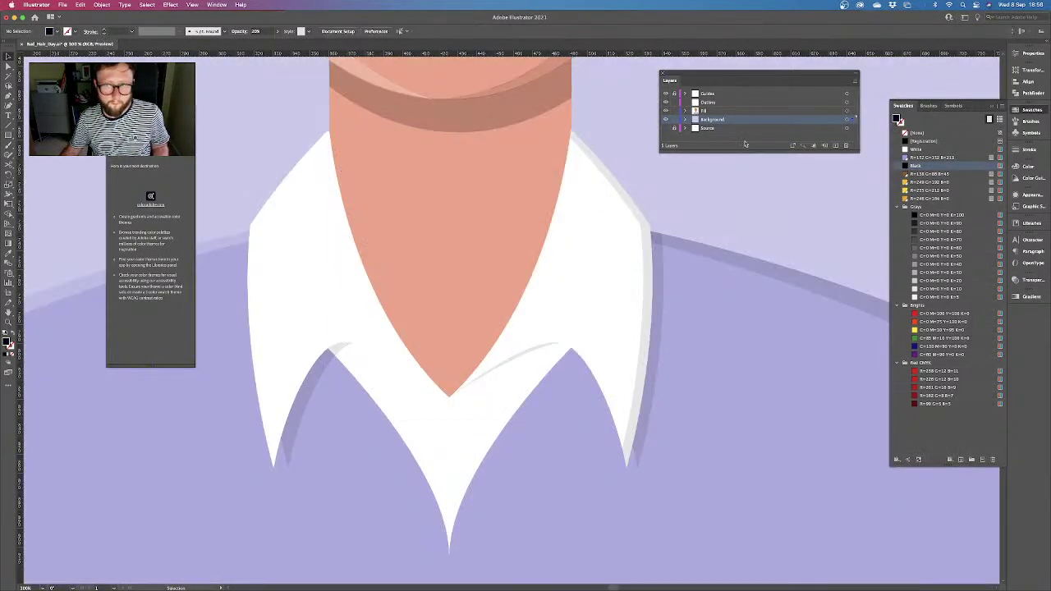
click(721, 110)
key(super+f)
key(a)
key(super+bracketleft)
key(super+bracketleft)
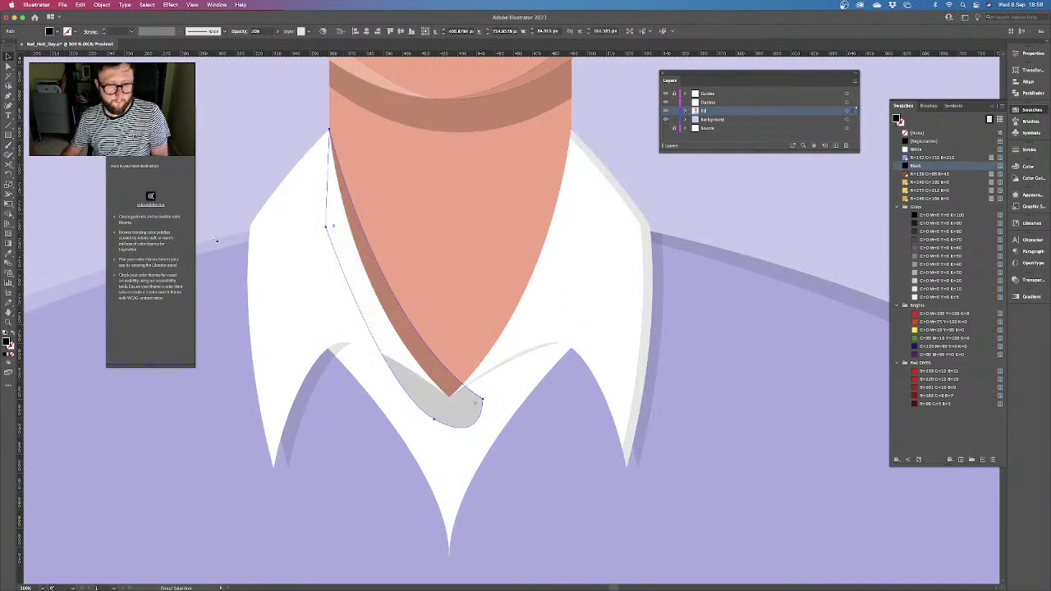
Deselect all artwork and close the floating color themes panel
key(v)
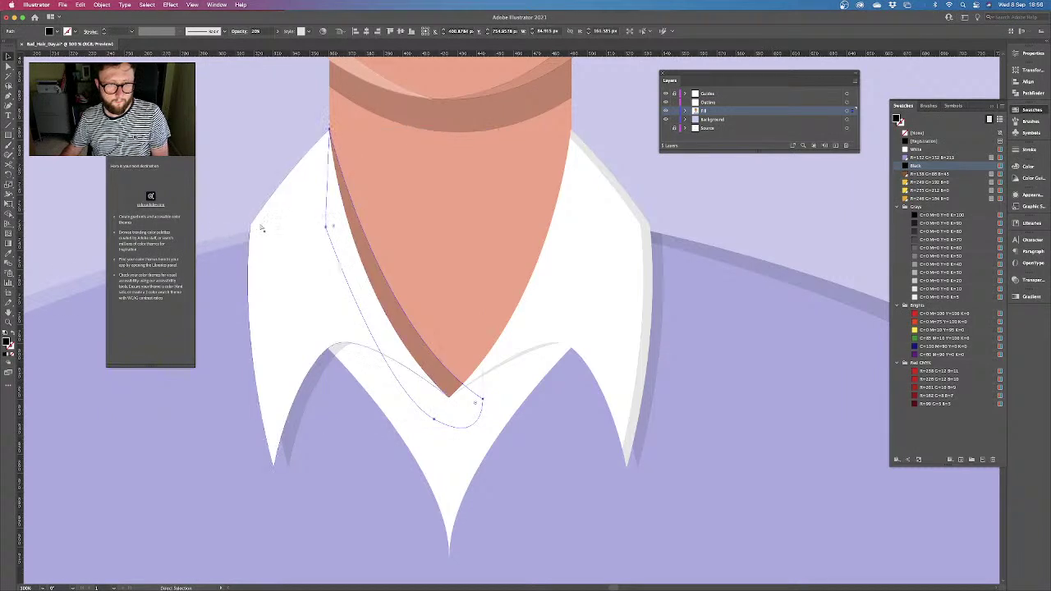
key(super+0)
click(272, 229)
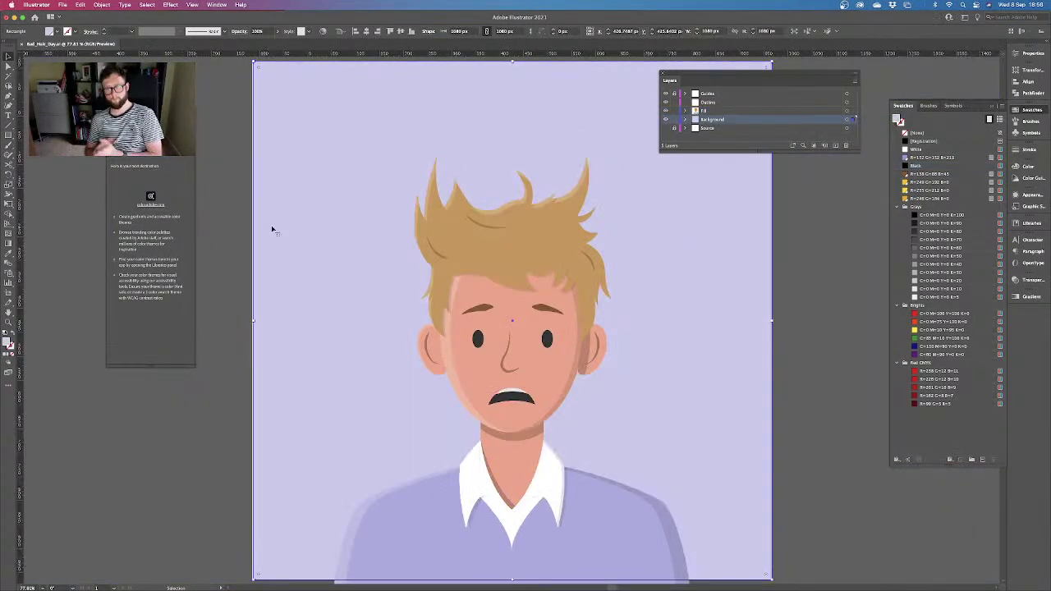
click(246, 252)
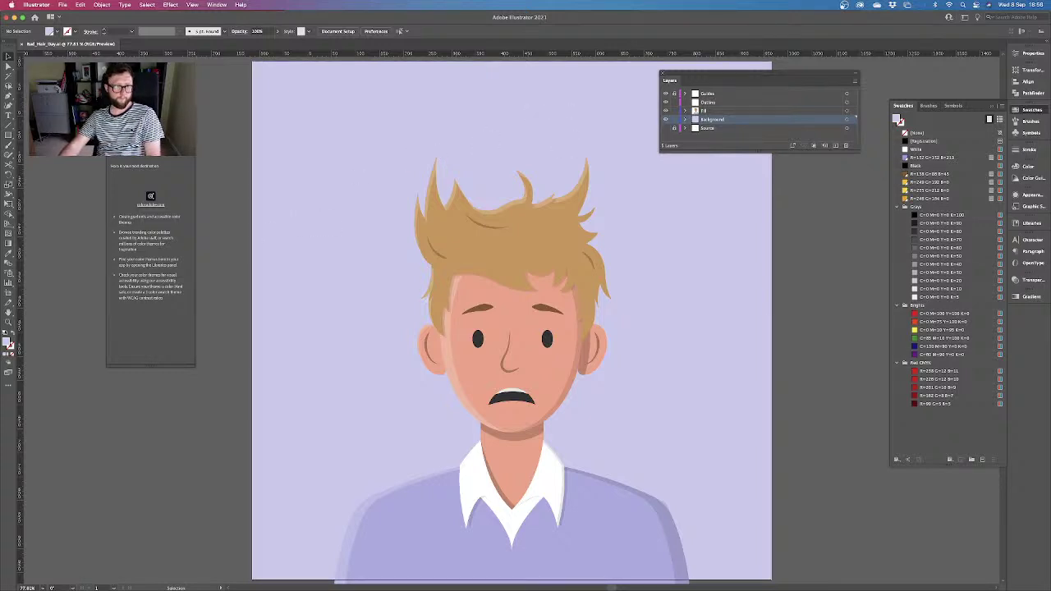
click(110, 124)
Preview the portrait cropped to the artboard with Trim View, and return to the normal view
key(super+minus)
key(super+minus)
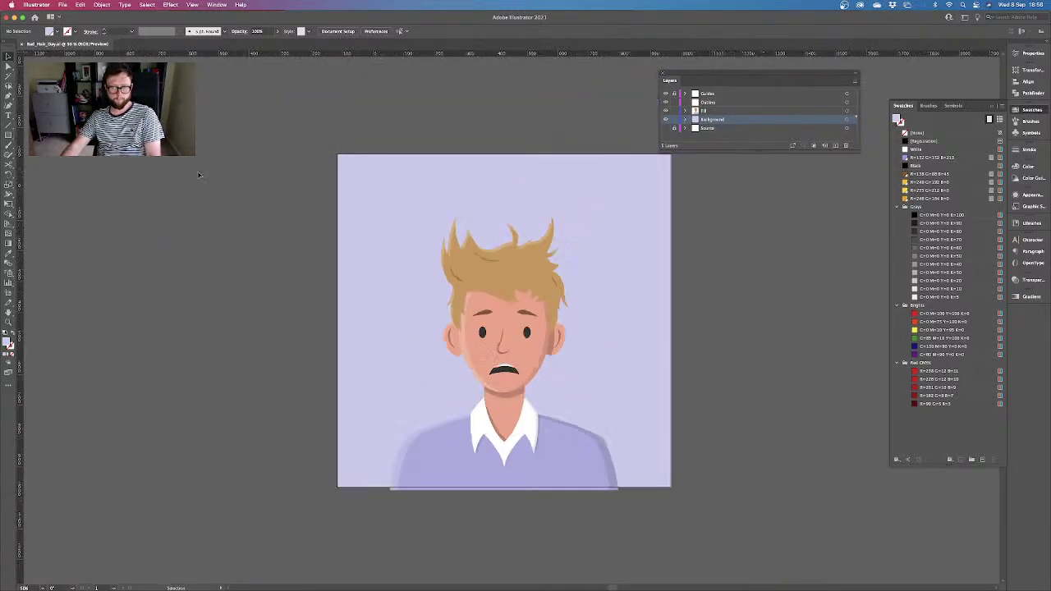
click(193, 4)
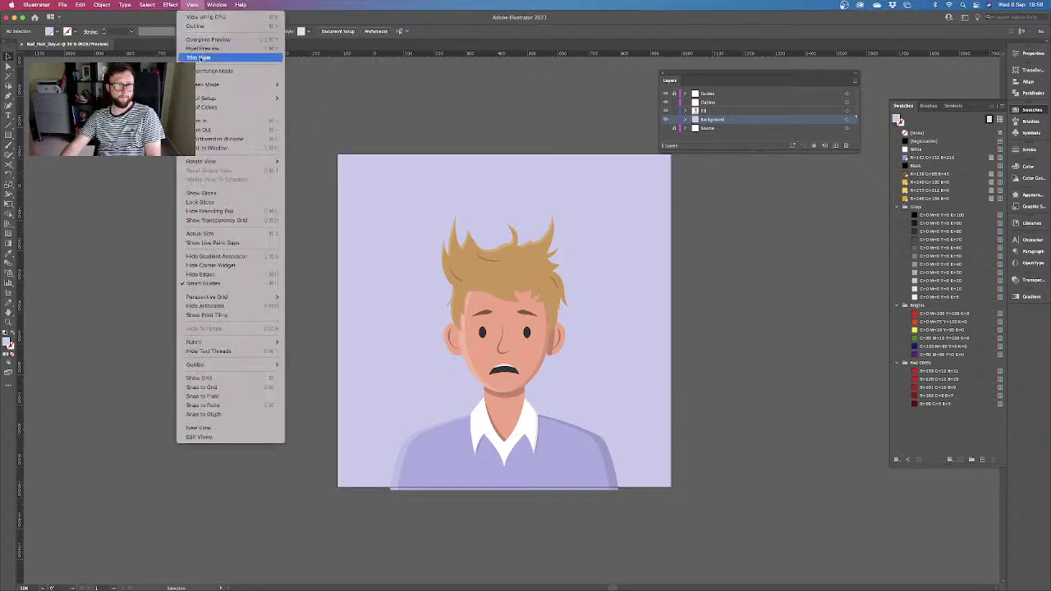
click(230, 59)
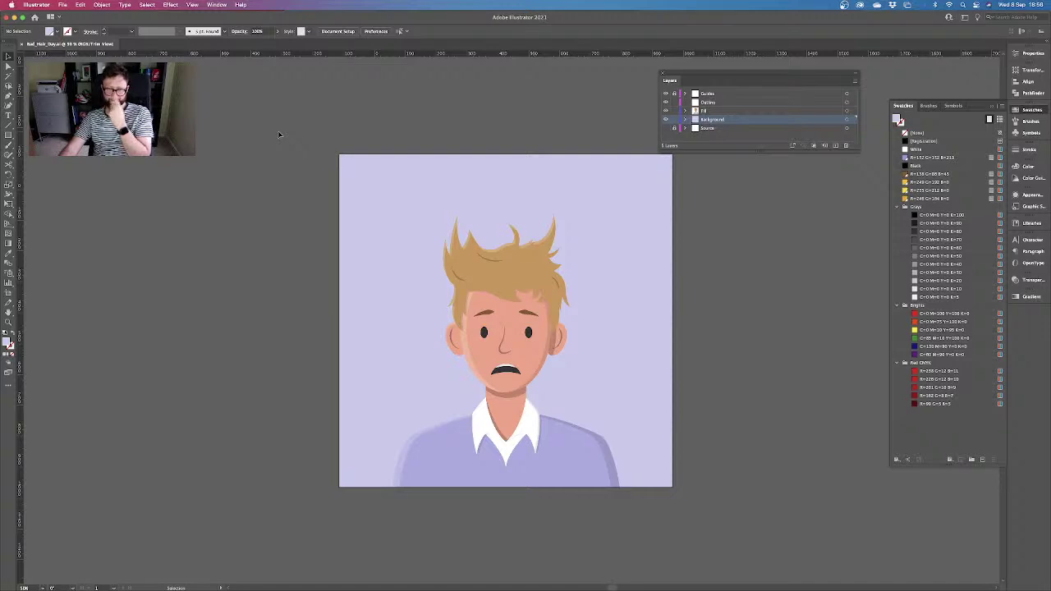
click(192, 4)
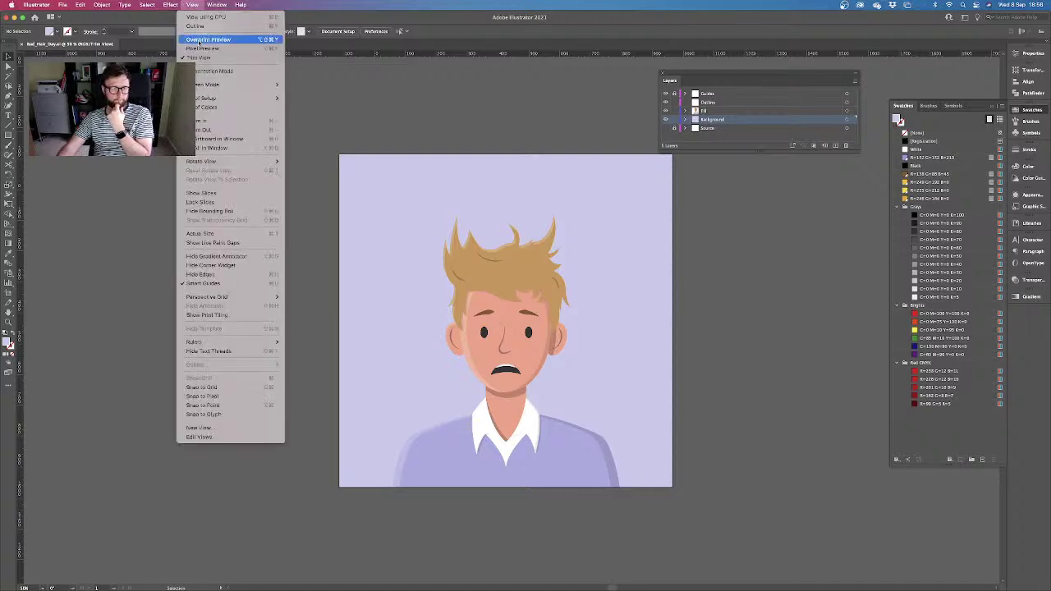
click(198, 58)
Draw a curved path from the middle of the hair to the right tuft's tip and copy a hair strand line's appearance onto it
key(super+equal)
key(super+equal)
key(super+equal)
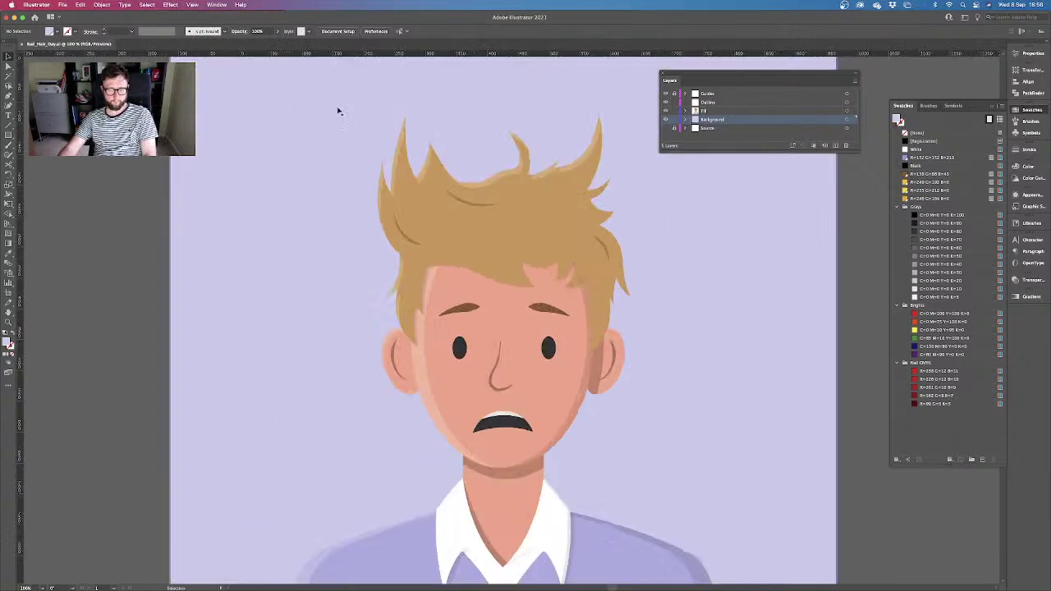
drag(441, 127, 395, 189)
click(9, 97)
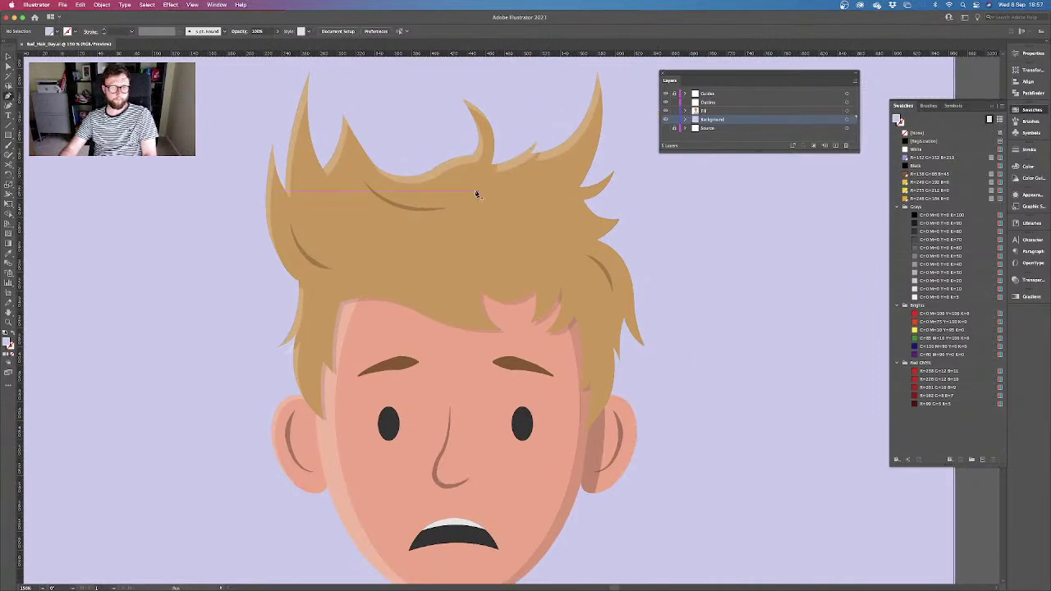
click(483, 223)
key(super+minus)
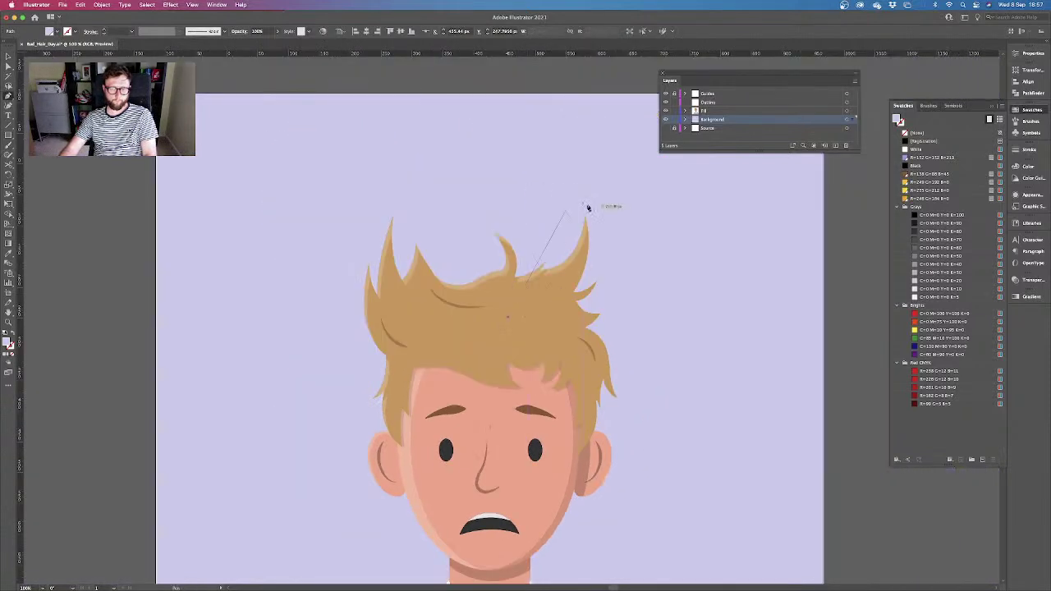
click(585, 215)
drag(591, 142, 584, 121)
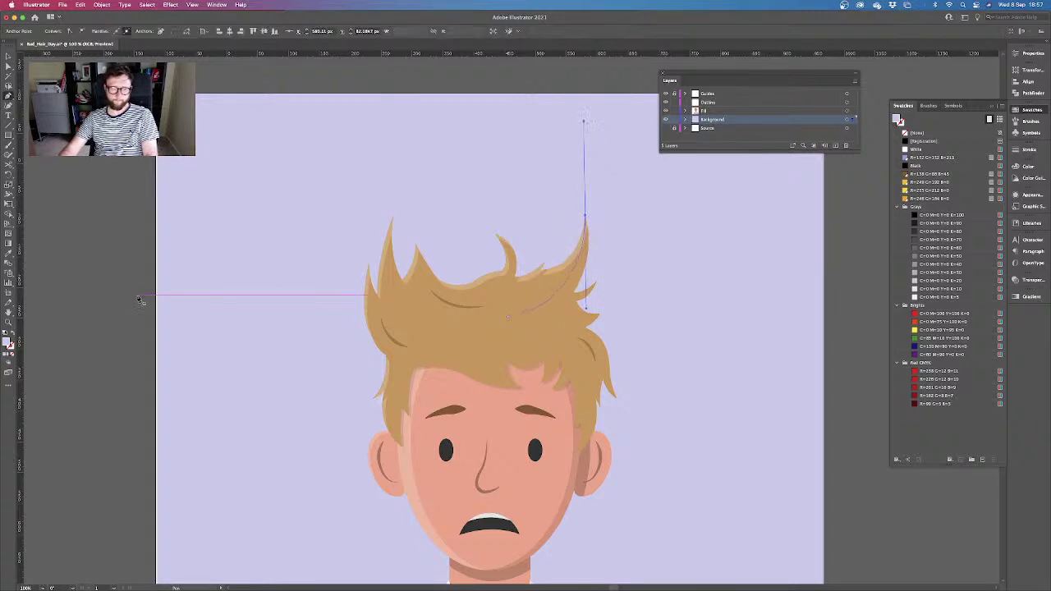
click(9, 253)
click(463, 304)
Move the new hair curve from the Background layer to the Fill layer and lock the Background layer
key(v)
key(super+shift+a)
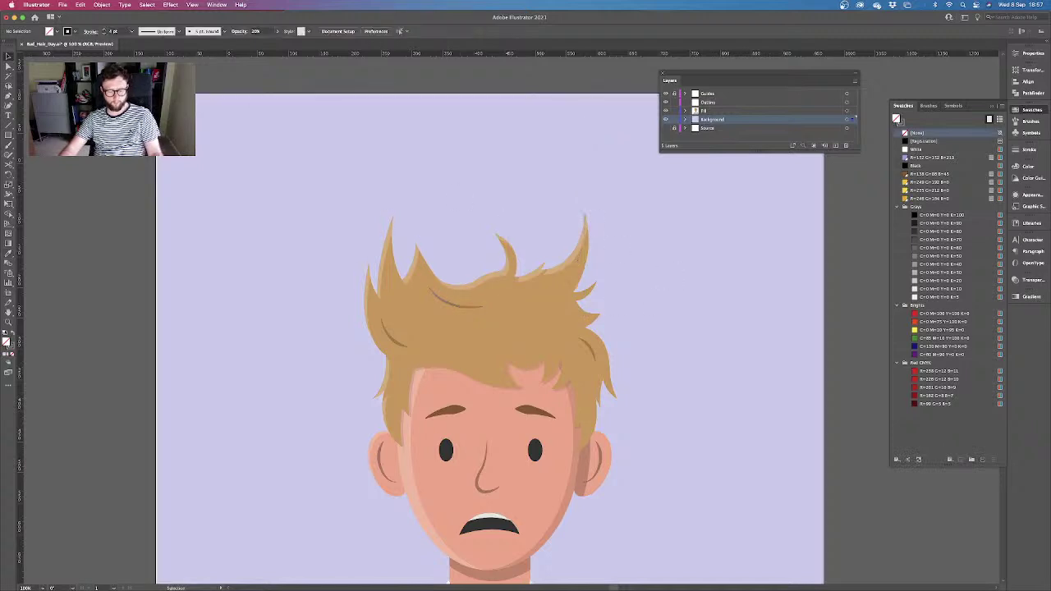
key(super+y)
click(556, 308)
key(super+y)
key(super+shift+a)
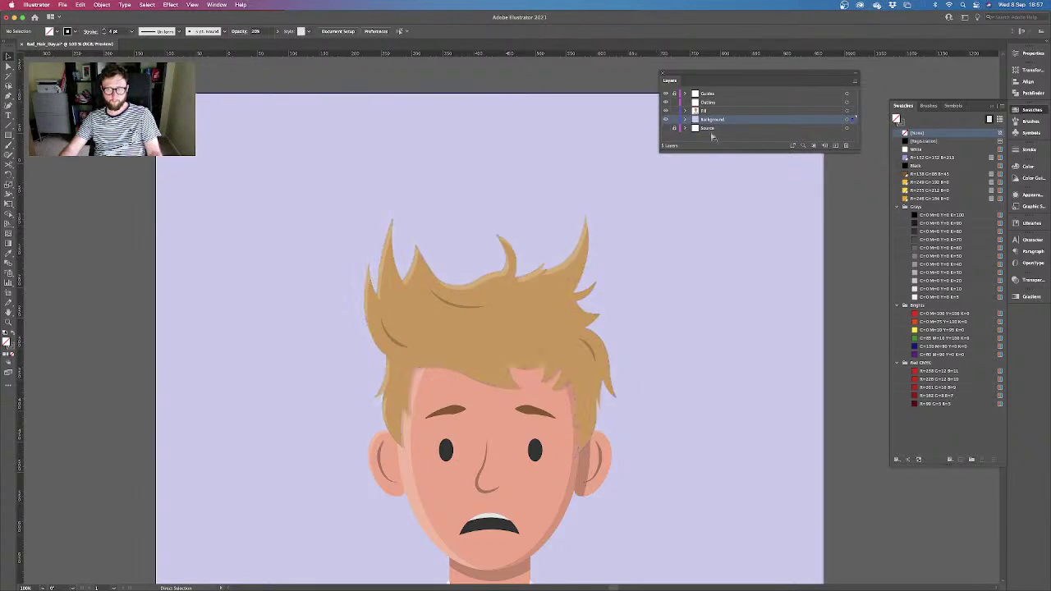
click(706, 111)
key(super+f)
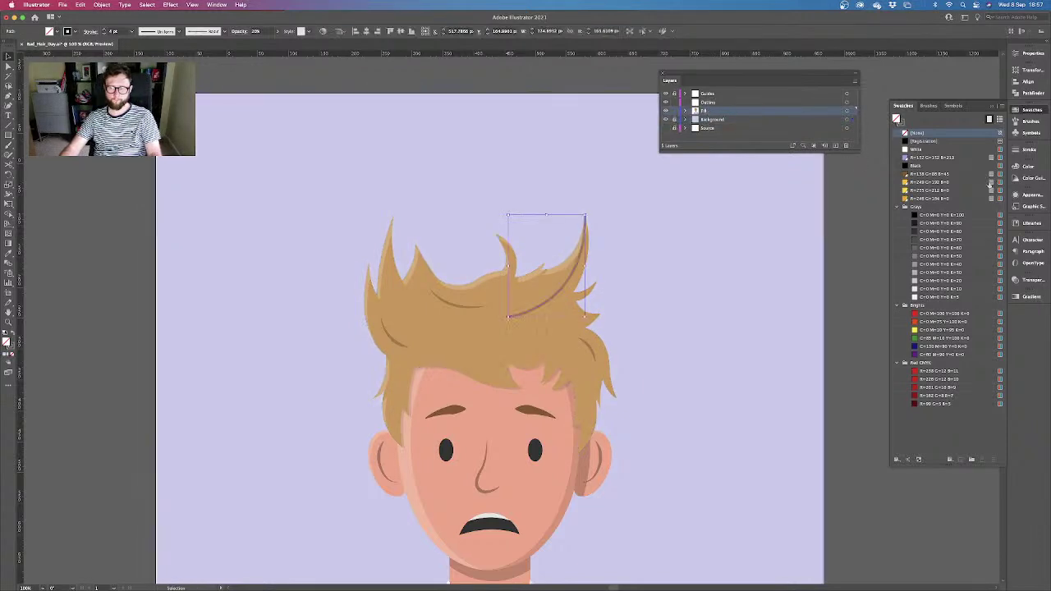
Apply a tapered width profile to the hair curve, flip it so the wide end is at the tip, and set the stroke weight to 44 pt
click(1031, 150)
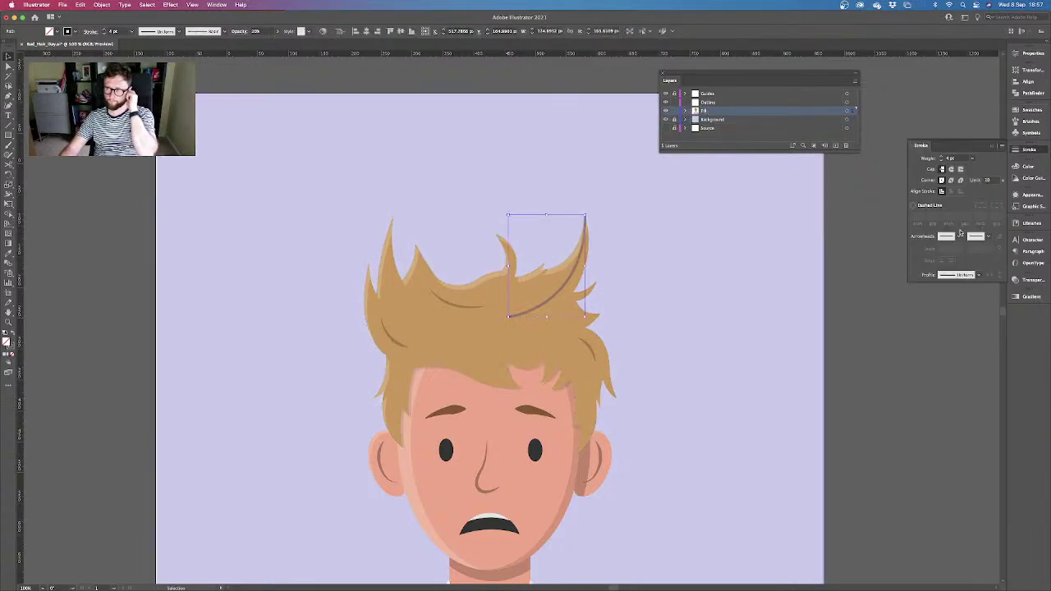
click(980, 276)
click(945, 338)
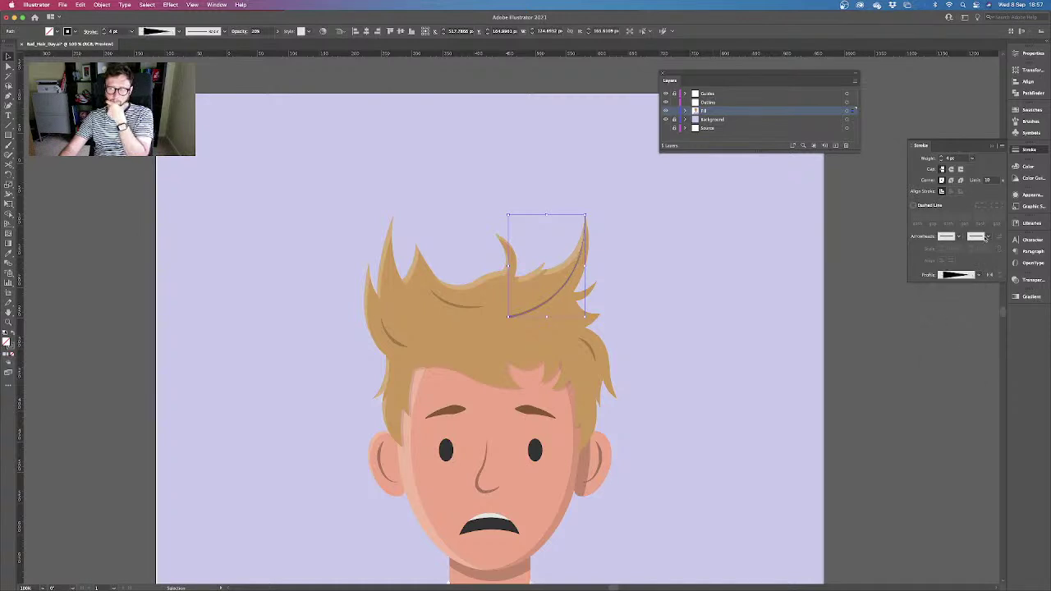
click(989, 276)
click(942, 157)
click(942, 156)
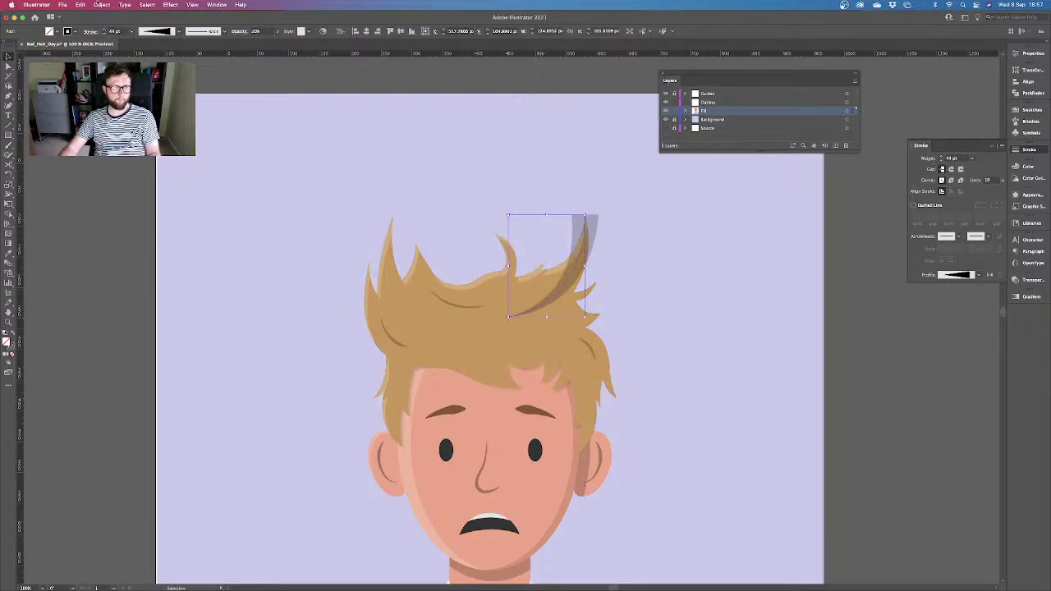
Outline the tapered stroke and trim away the parts outside the hair with the Shape Builder
click(101, 4)
mouse_move(98, 211)
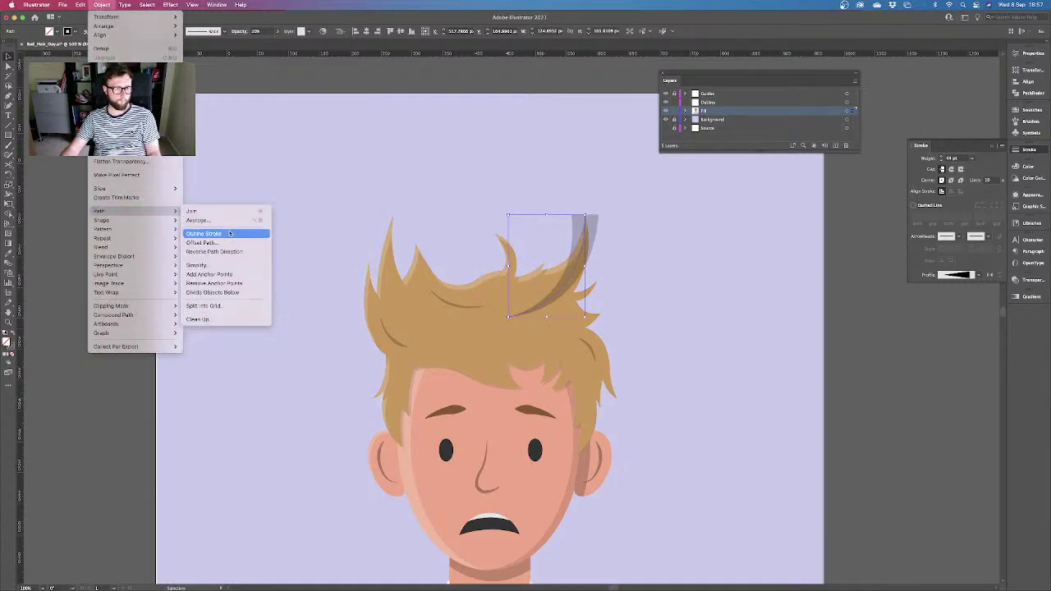
click(229, 235)
click(548, 344)
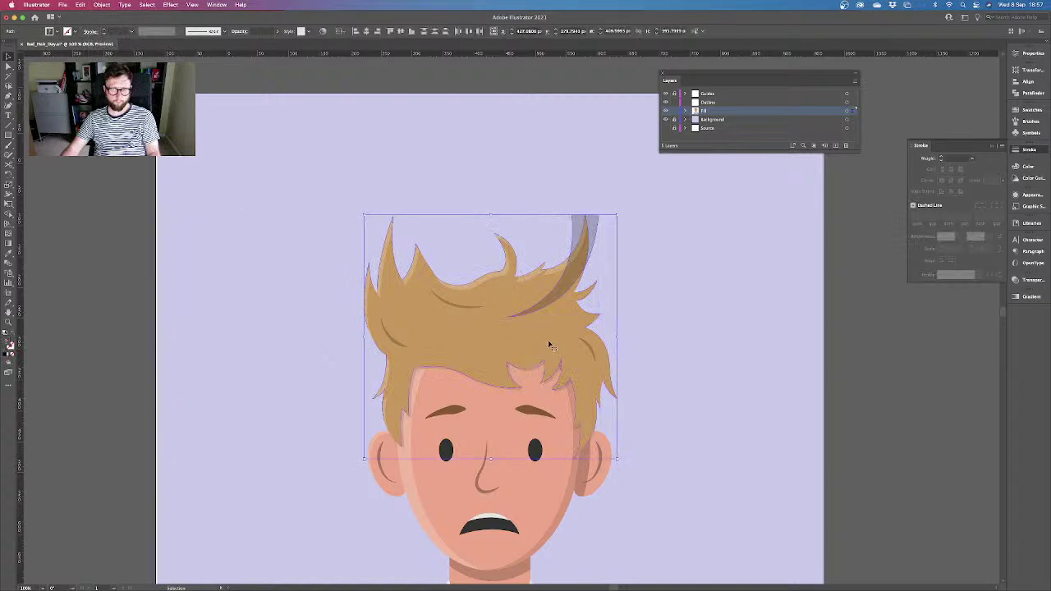
click(9, 215)
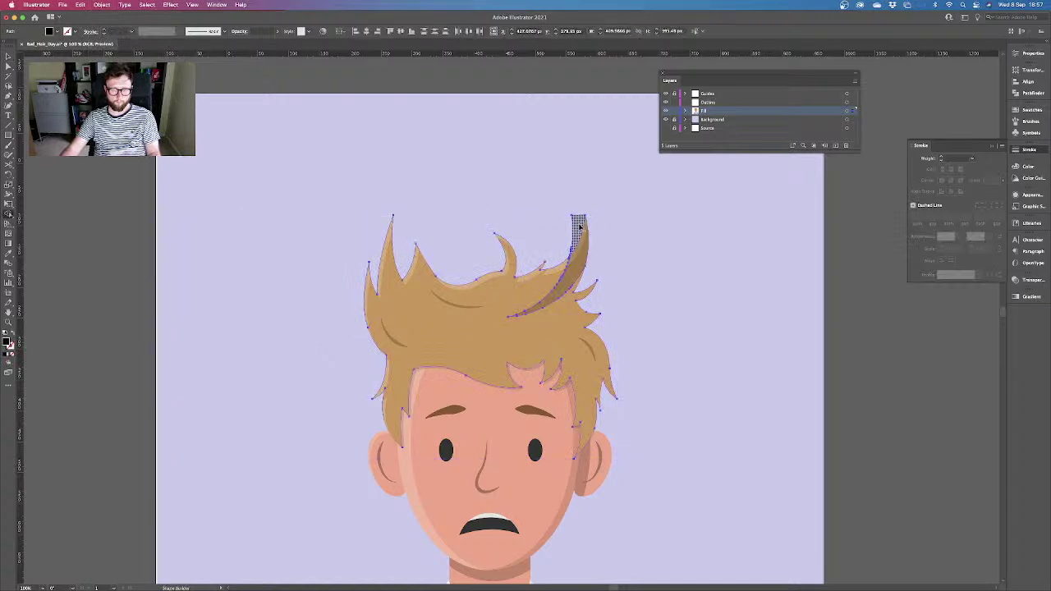
Set the opacity of the right tuft's shadow shape to 8%
key(v)
click(650, 245)
click(556, 289)
click(1018, 280)
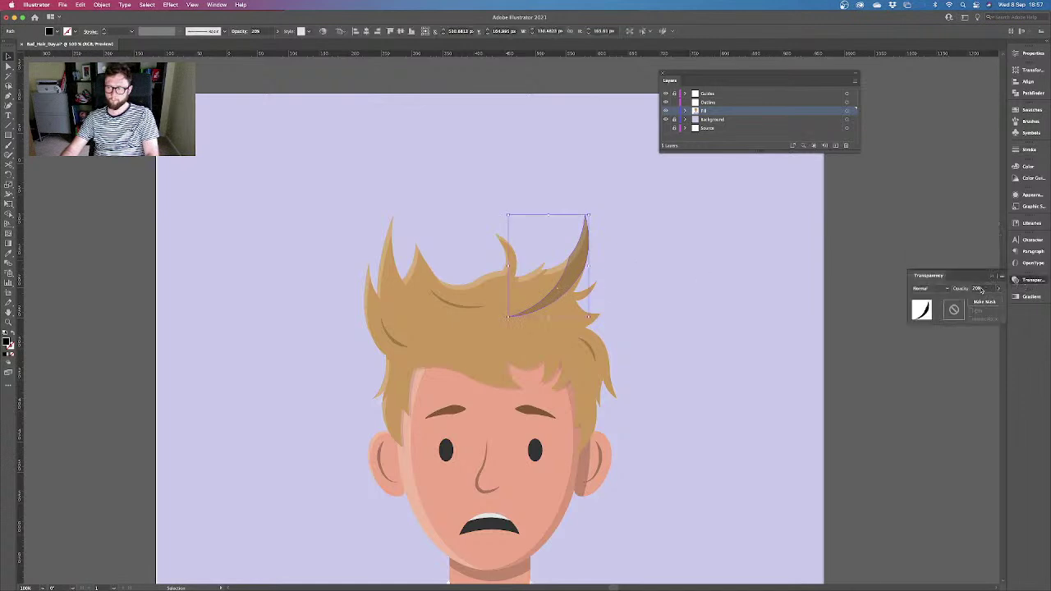
text(8)
key(Return)
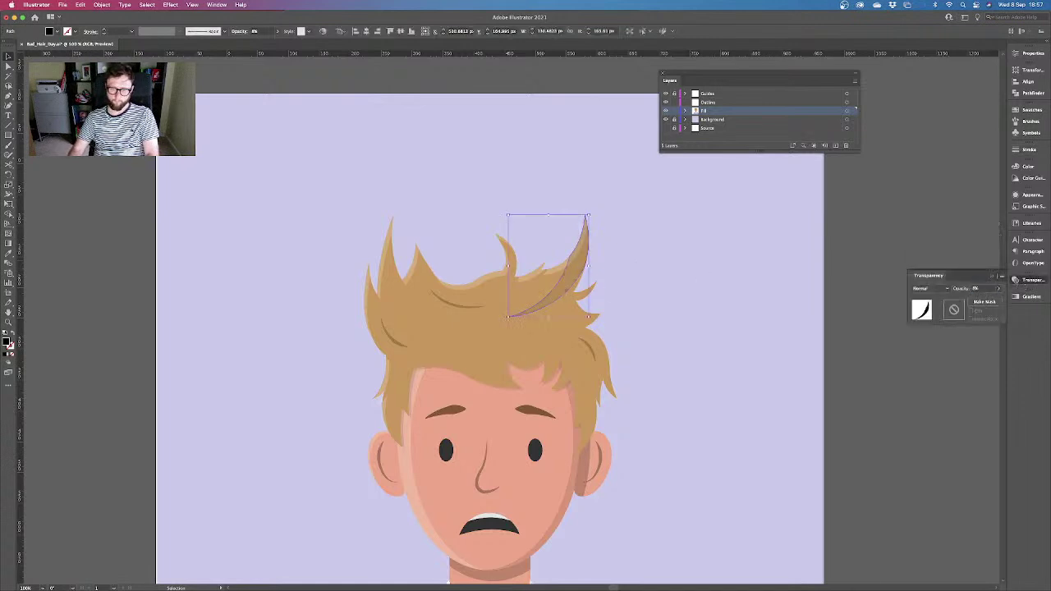
Deselect the hair shadow and move the Layers panel clear of the artboard
click(809, 335)
key(super+minus)
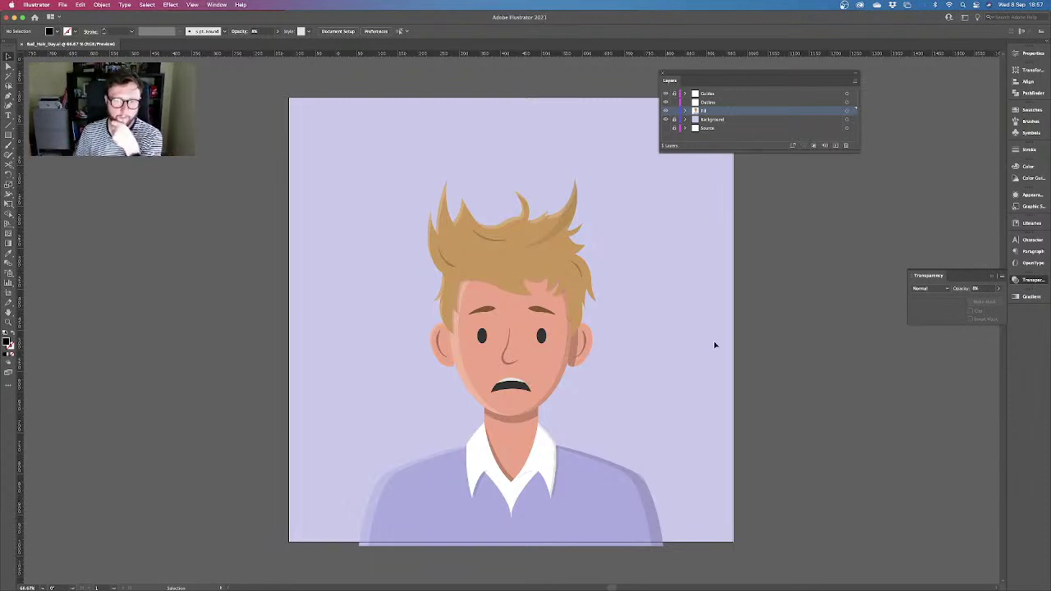
drag(741, 78, 875, 67)
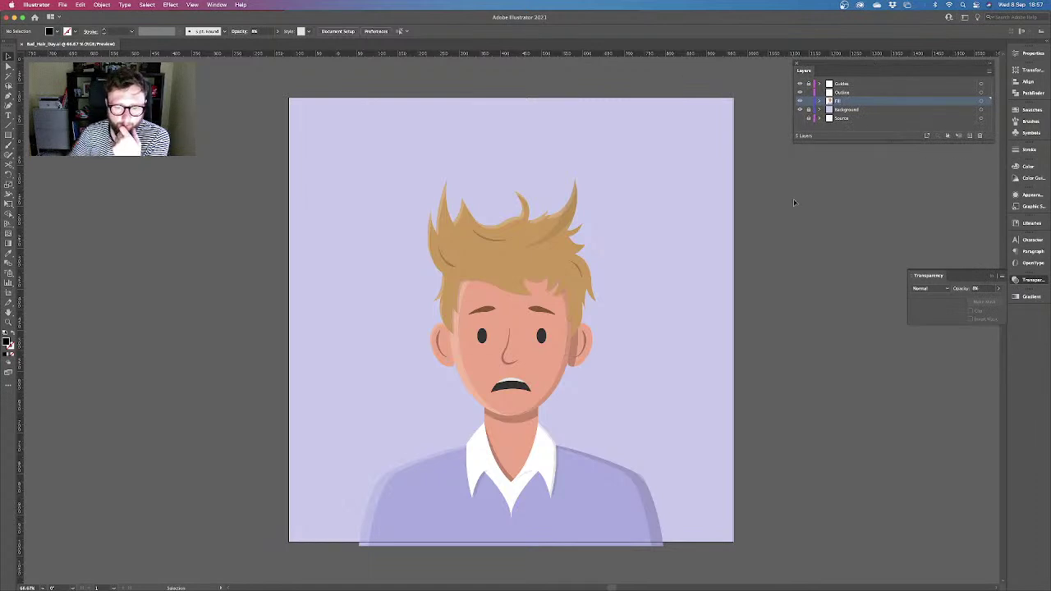